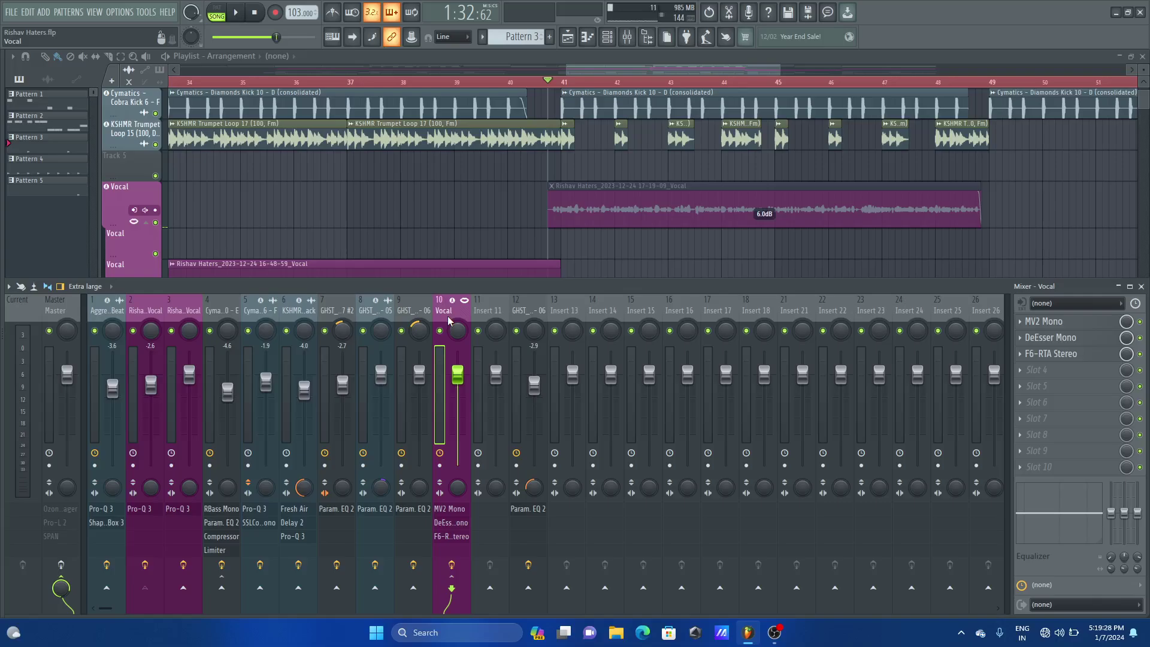
Step: Play back the vocal section of the arrangement from just before bar 41, and stop playback
{"action": "key", "text": "space"}
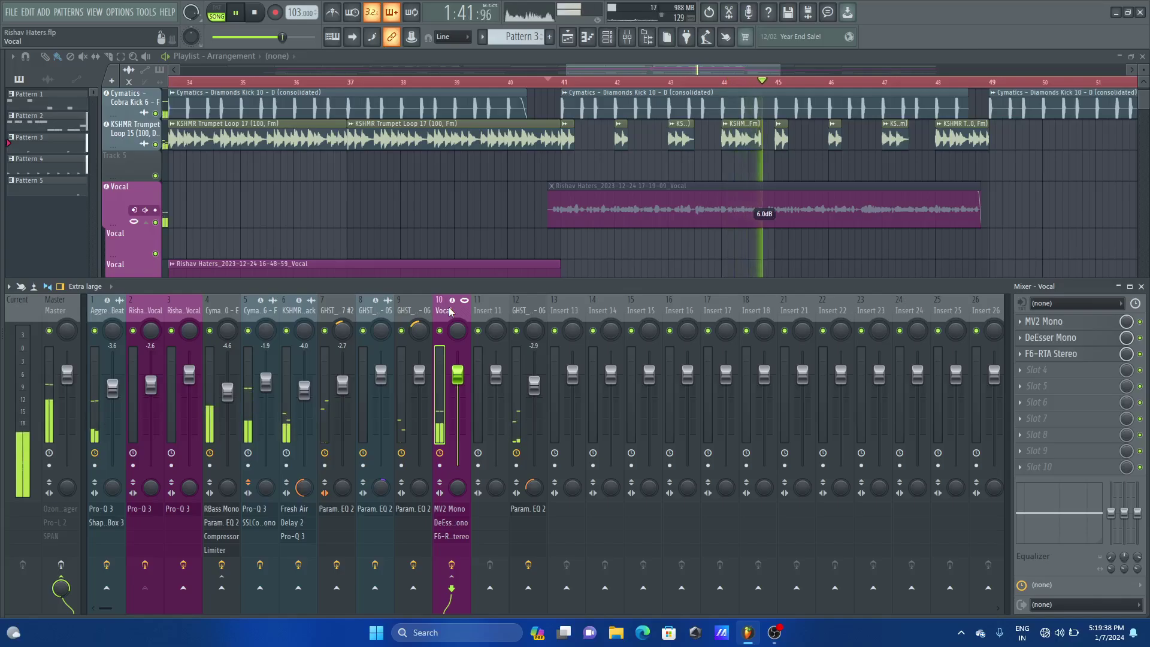
{"action": "key", "text": "space"}
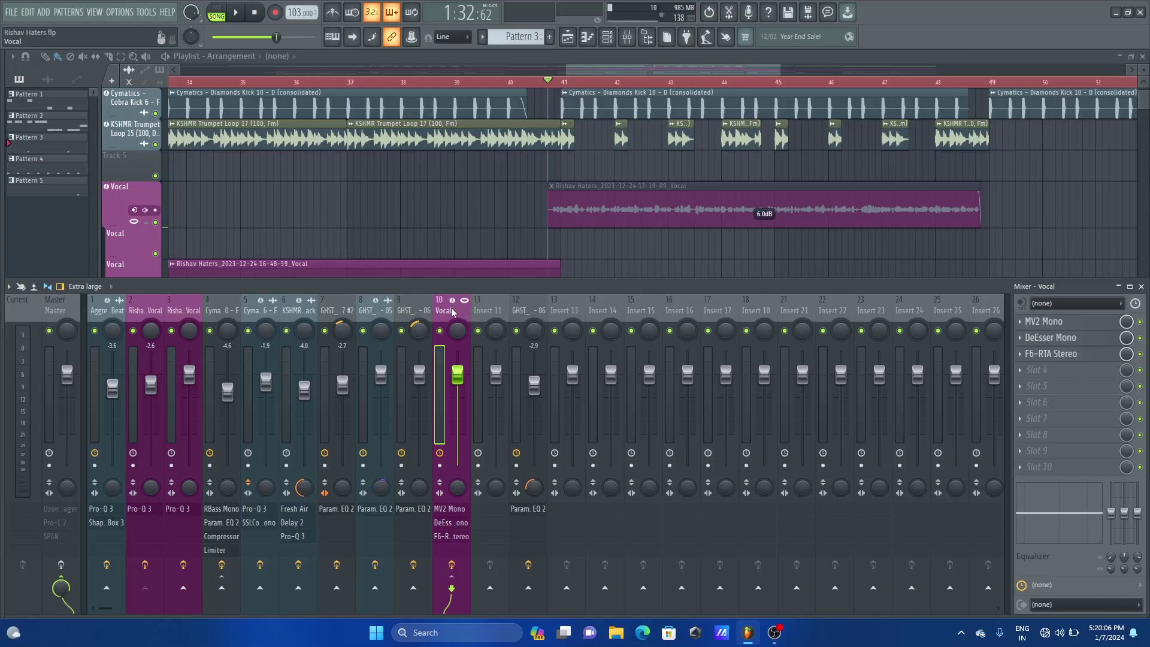
Step: Name mixer track Insert 17 with the preset name Verb send
{"action": "left_click", "coordinate": [724, 308]}
{"action": "right_click", "coordinate": [724, 308]}
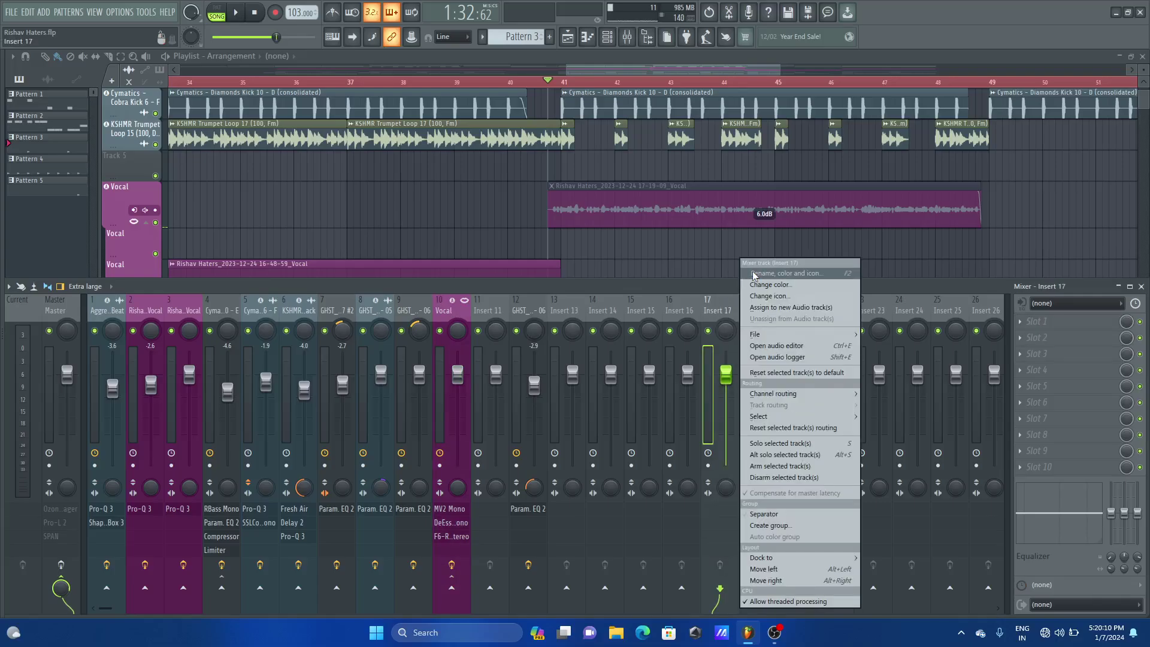
{"action": "left_click", "coordinate": [766, 267]}
{"action": "left_click", "coordinate": [630, 270]}
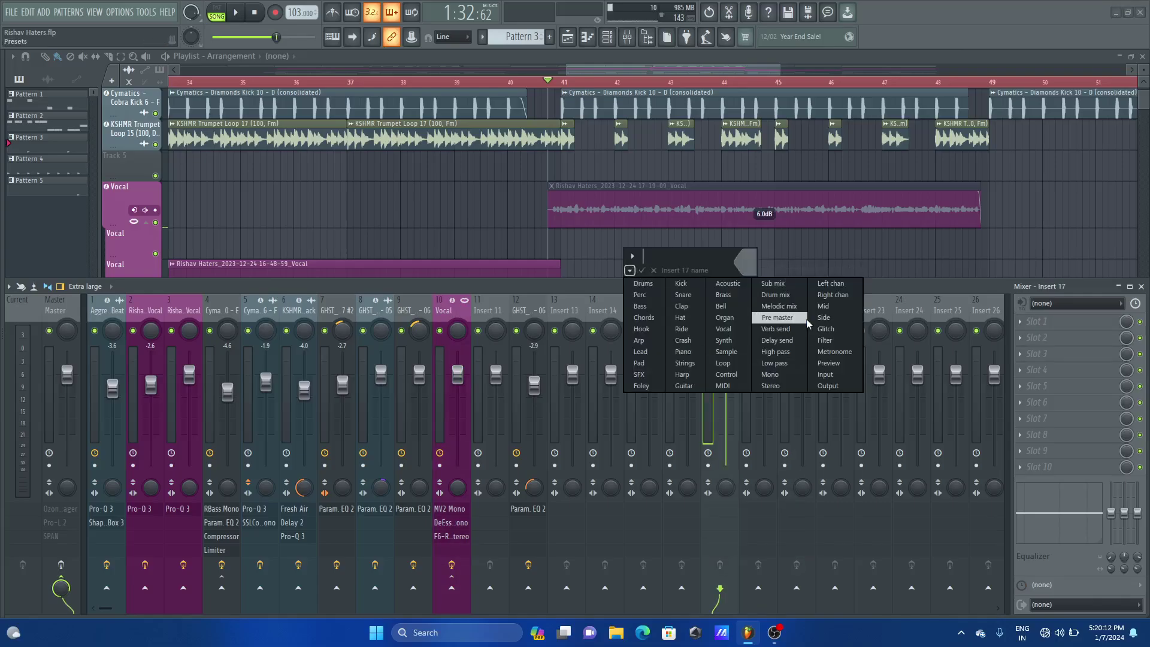
{"action": "left_click", "coordinate": [781, 330]}
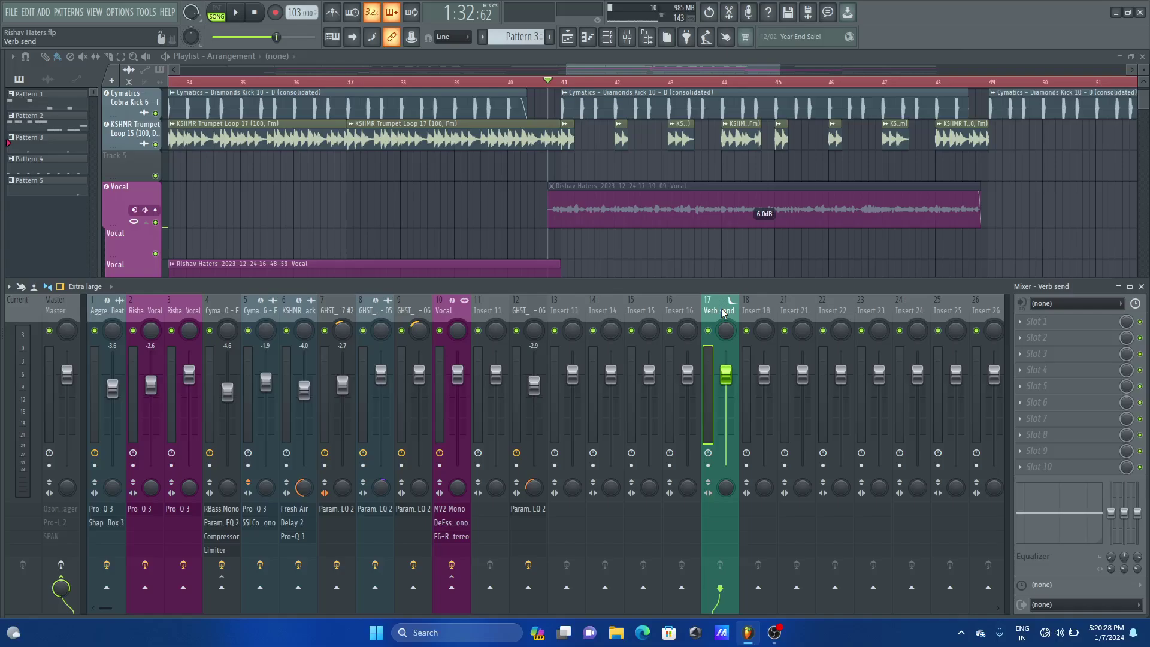
Step: Apply the Verb send preset name to mixer track Insert 18 as well
{"action": "right_click", "coordinate": [766, 305]}
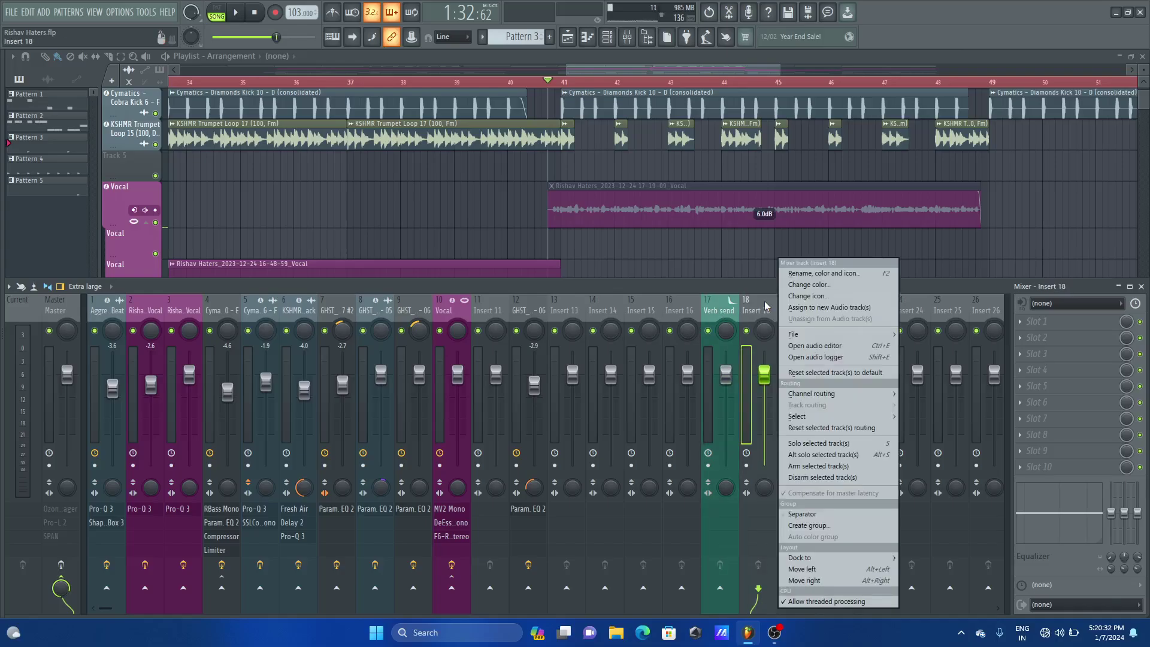
{"action": "left_click", "coordinate": [802, 275]}
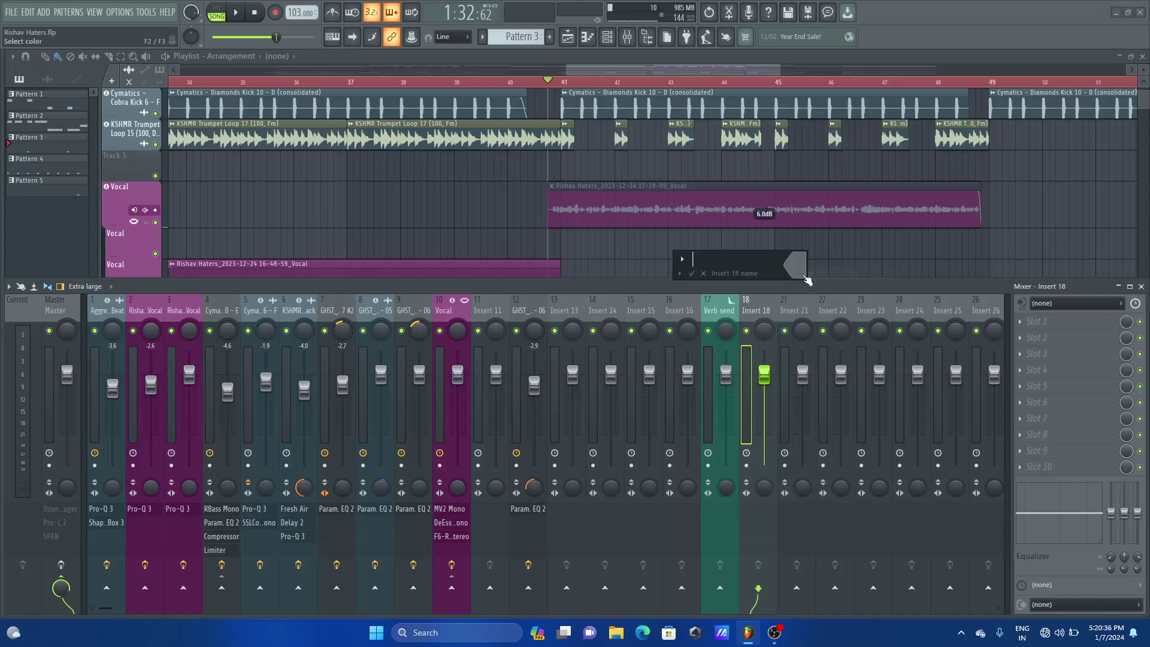
{"action": "left_click", "coordinate": [687, 276]}
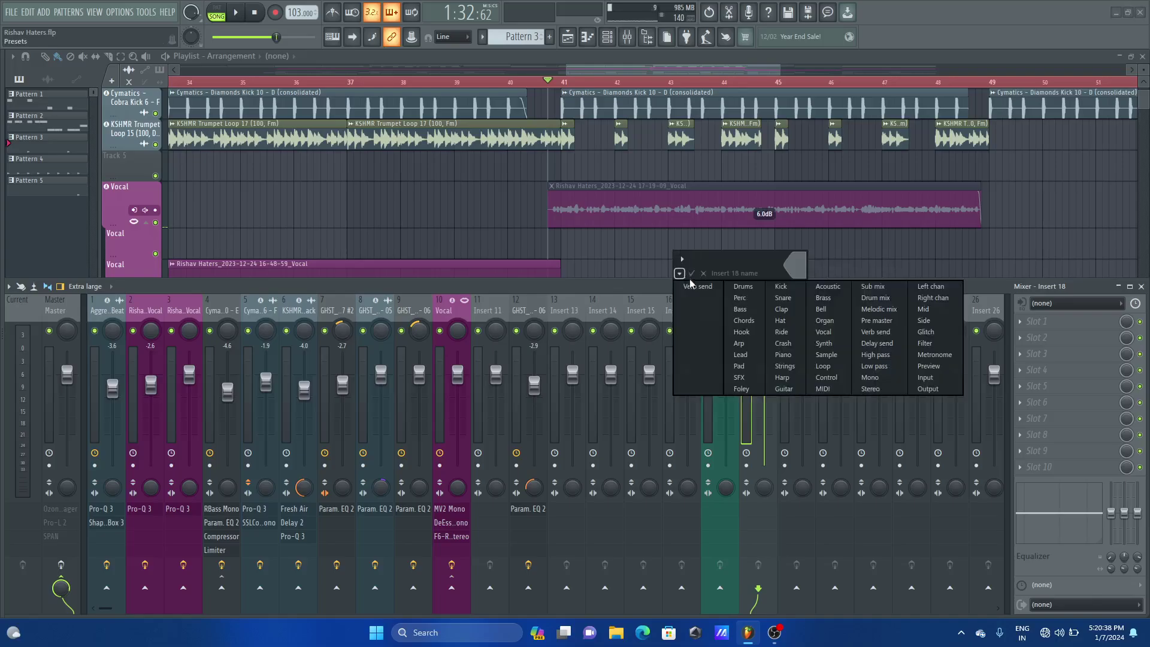
{"action": "left_click", "coordinate": [881, 333]}
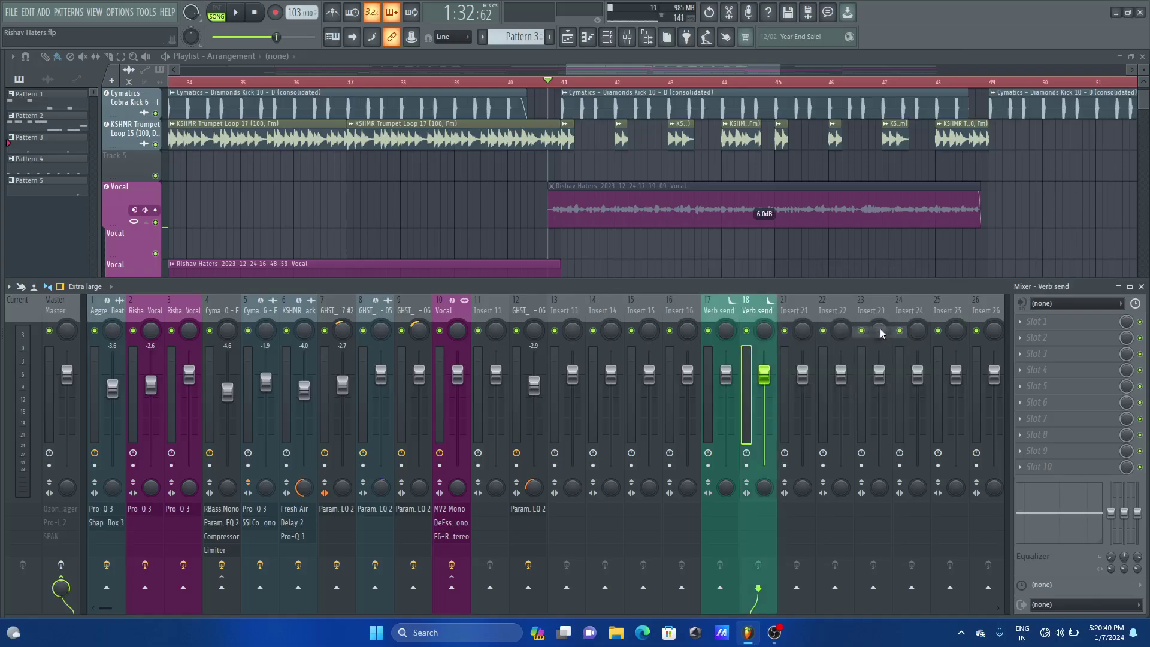
Step: Rename mixer track 17 as short Verb
{"action": "right_click", "coordinate": [728, 308]}
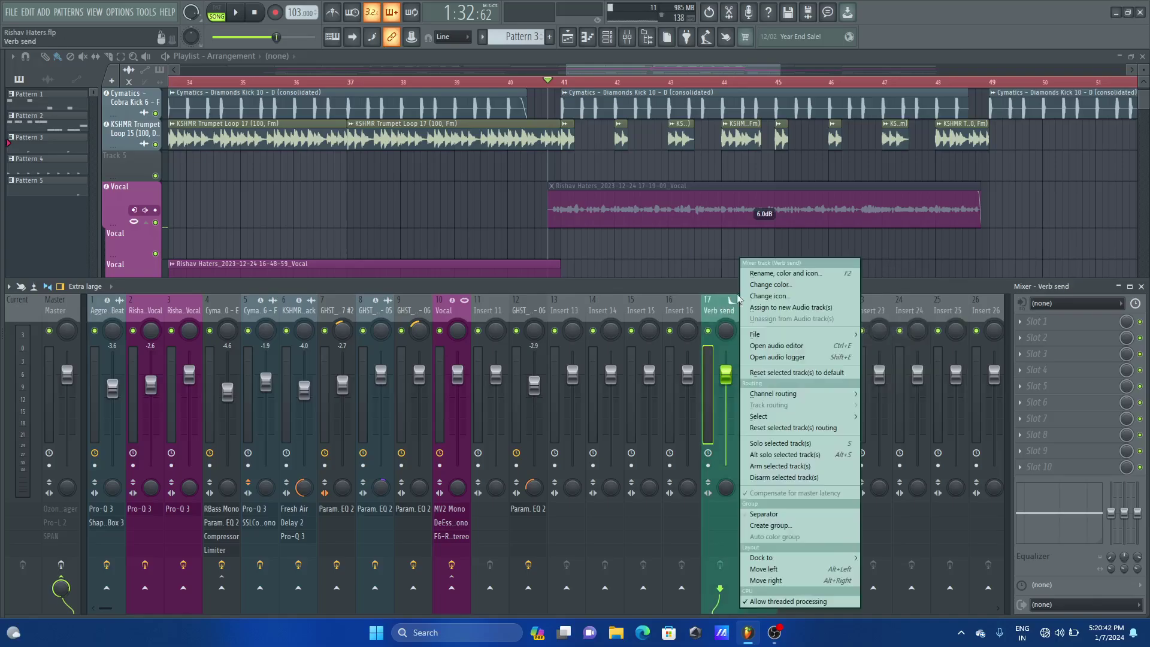
{"action": "left_click", "coordinate": [782, 273]}
{"action": "mouse_move", "coordinate": [701, 264]}
{"action": "left_mouse_down"}
{"action": "mouse_move", "coordinate": [679, 259]}
{"action": "mouse_move", "coordinate": [713, 259]}
{"action": "mouse_move", "coordinate": [696, 260]}
{"action": "left_mouse_up"}
{"action": "key", "text": "BackSpace"}
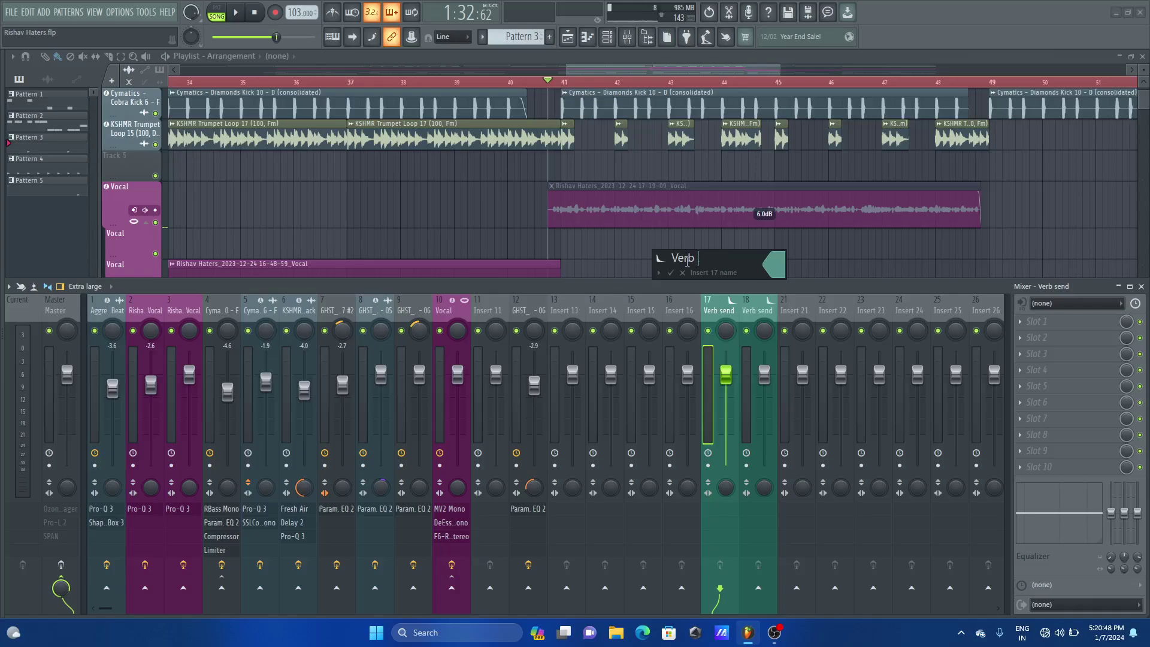
{"action": "left_click", "coordinate": [673, 259]}
{"action": "type", "text": "Short"}
{"action": "left_click", "coordinate": [671, 273]}
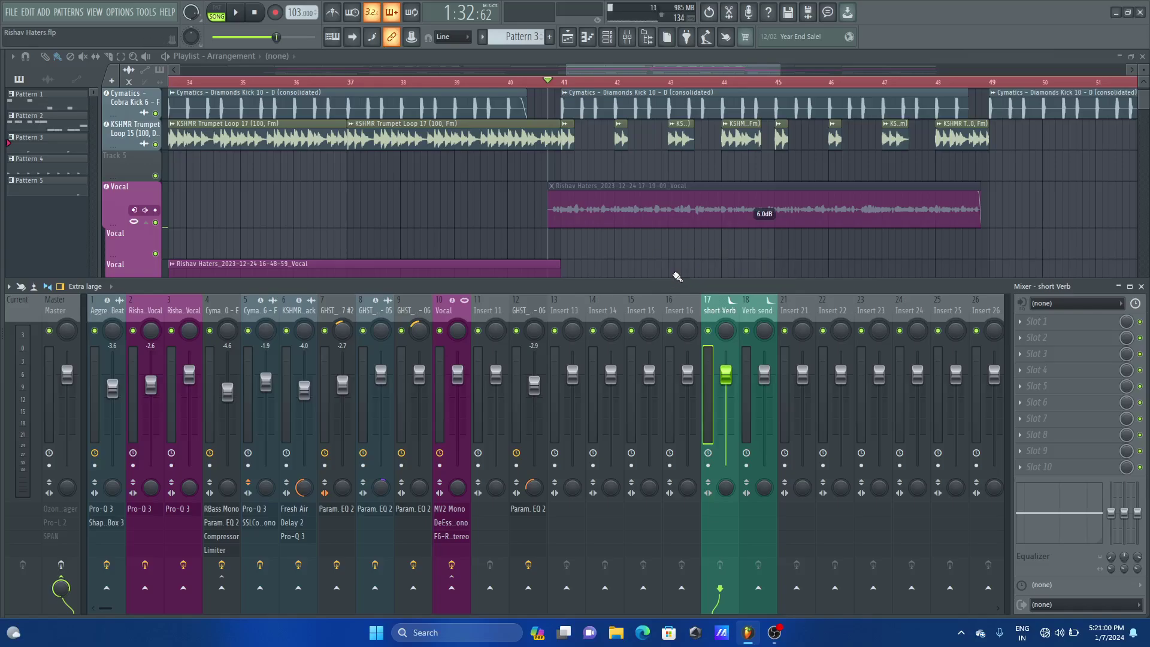
Step: Rename mixer track 18 as long Verb
{"action": "right_click", "coordinate": [756, 315]}
{"action": "left_click", "coordinate": [779, 277]}
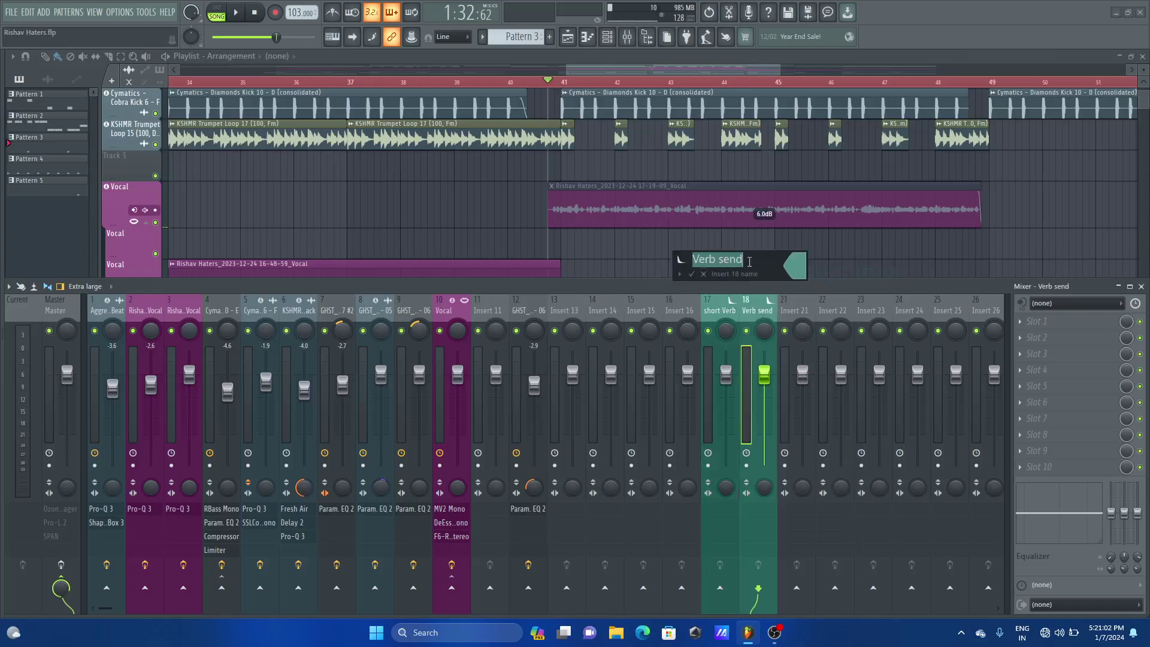
{"action": "left_click_drag", "start_coordinate": [748, 262], "coordinate": [693, 263]}
{"action": "key", "text": "BackSpace"}
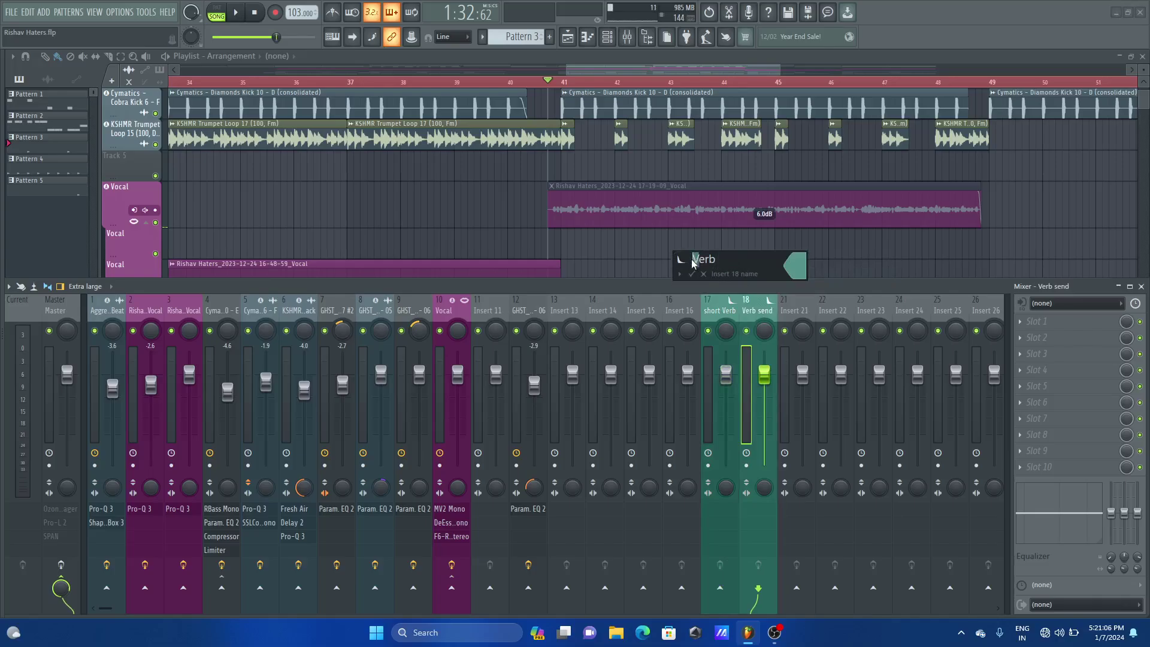
{"action": "type", "text": "Long"}
{"action": "key", "text": "Return"}
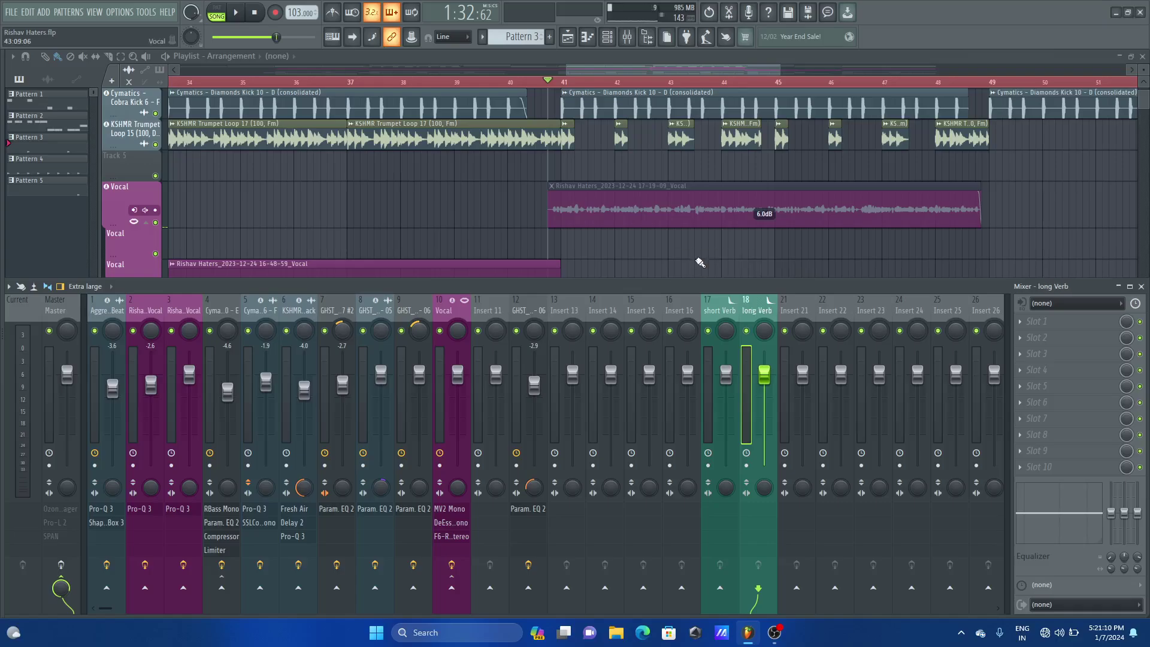
Step: Select the short Verb and long Verb tracks together and dock them to the mixer's Right section
{"action": "left_click", "coordinate": [448, 345]}
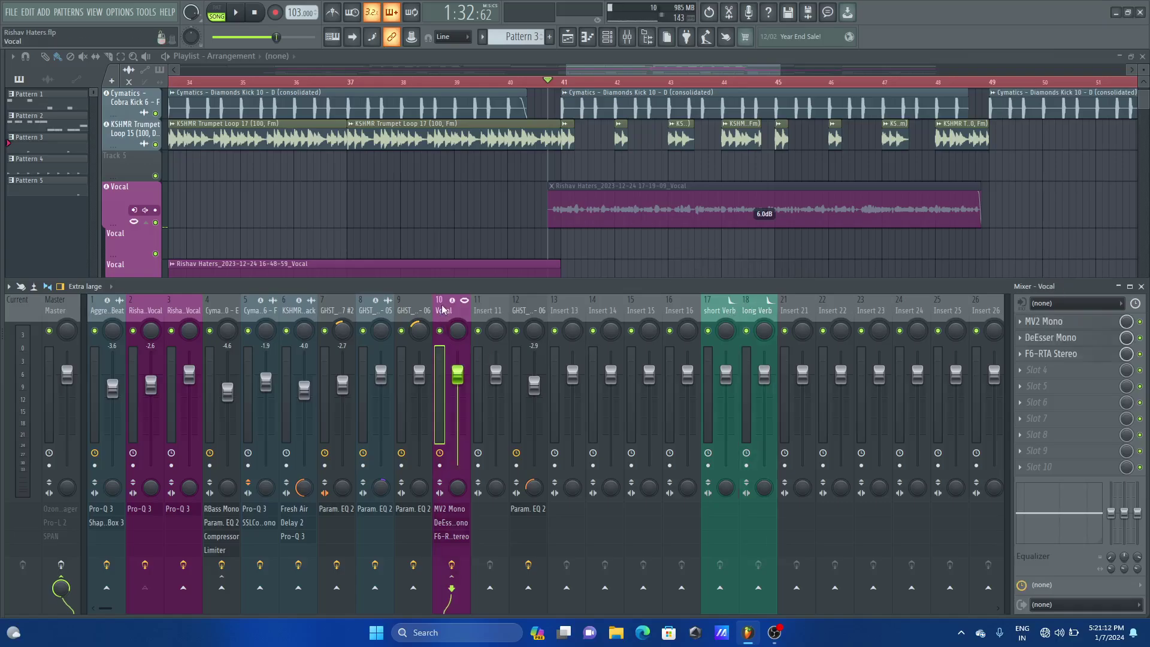
{"action": "left_click", "coordinate": [720, 310]}
{"action": "left_click", "coordinate": [759, 310], "text": "ctrl"}
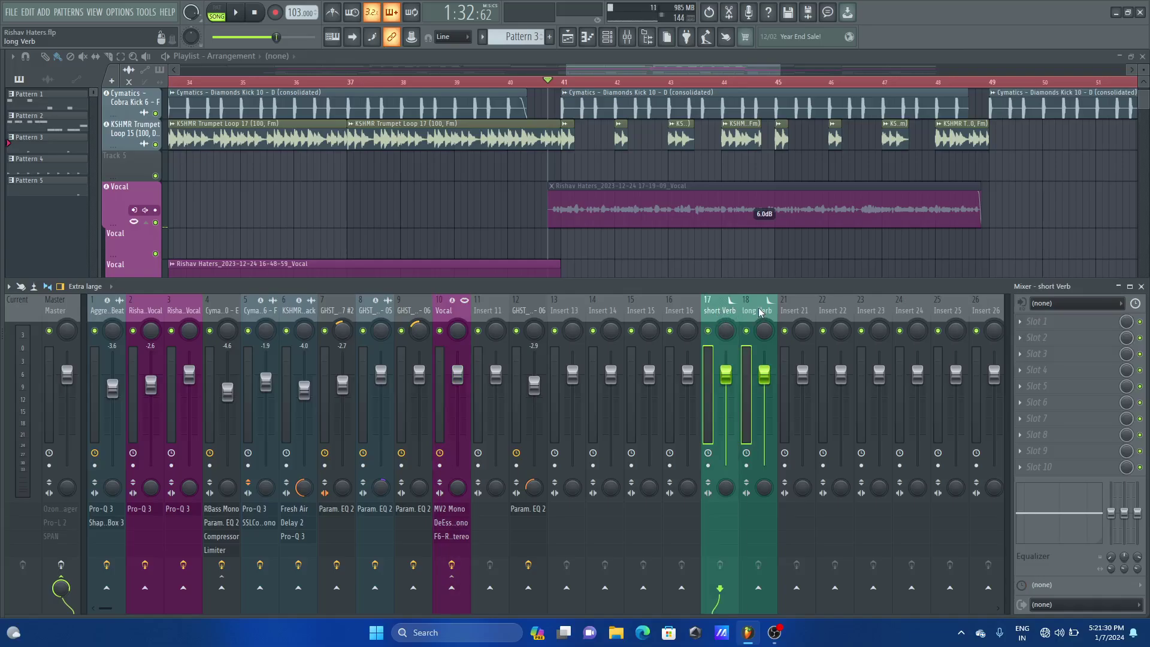
{"action": "right_click", "coordinate": [759, 311]}
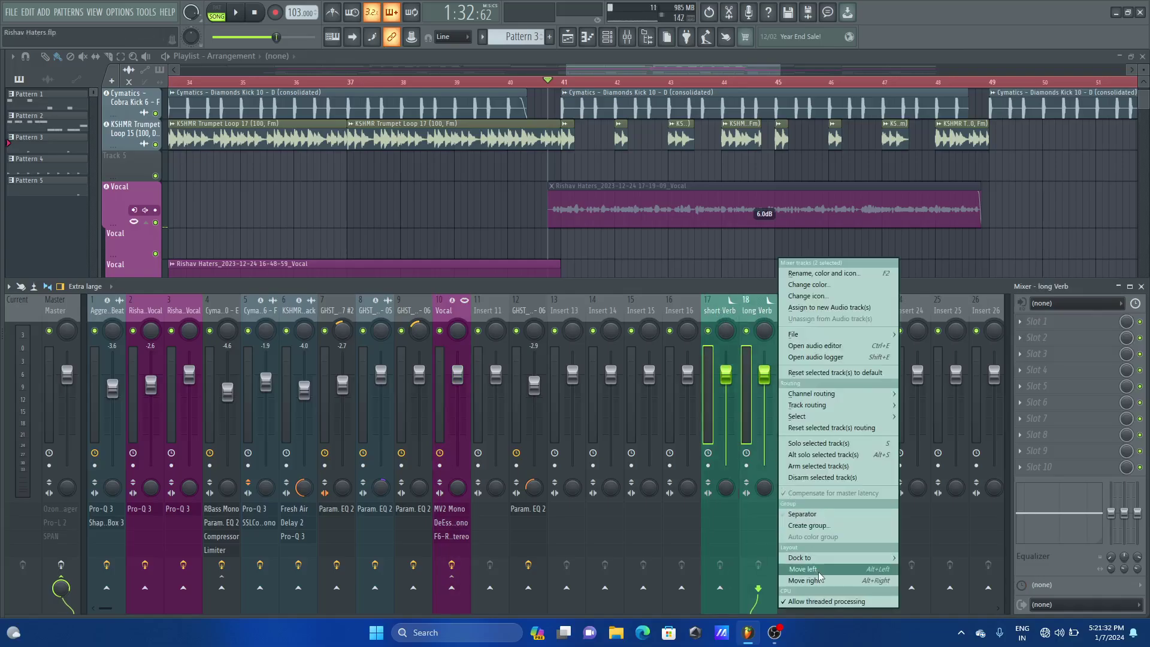
{"action": "mouse_move", "coordinate": [845, 558]}
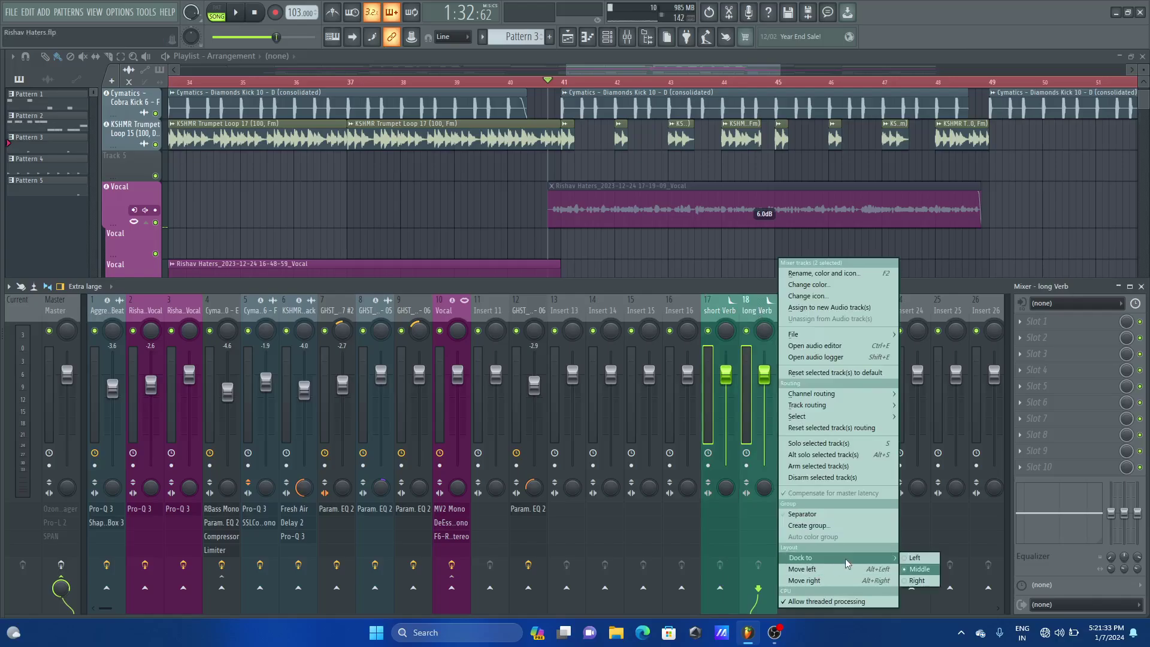
{"action": "left_click", "coordinate": [921, 580]}
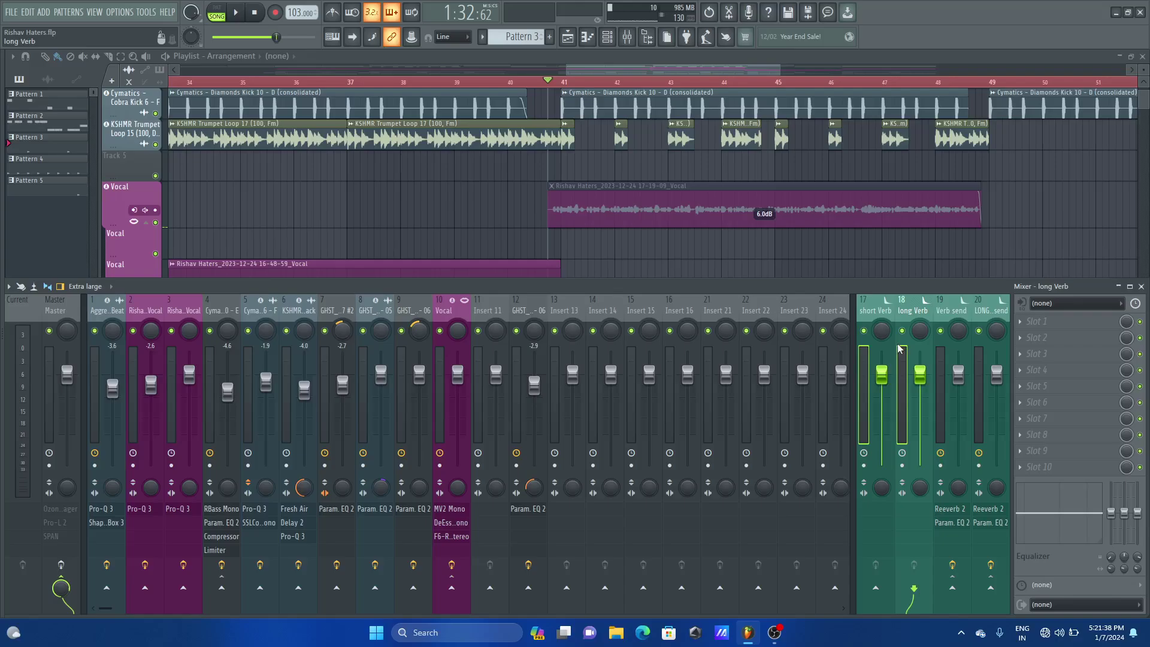
Step: Reset the old reverb send tracks 19 and 20 to default, removing all their plugins
{"action": "left_click", "coordinate": [949, 311]}
{"action": "left_click", "coordinate": [985, 309], "text": "ctrl"}
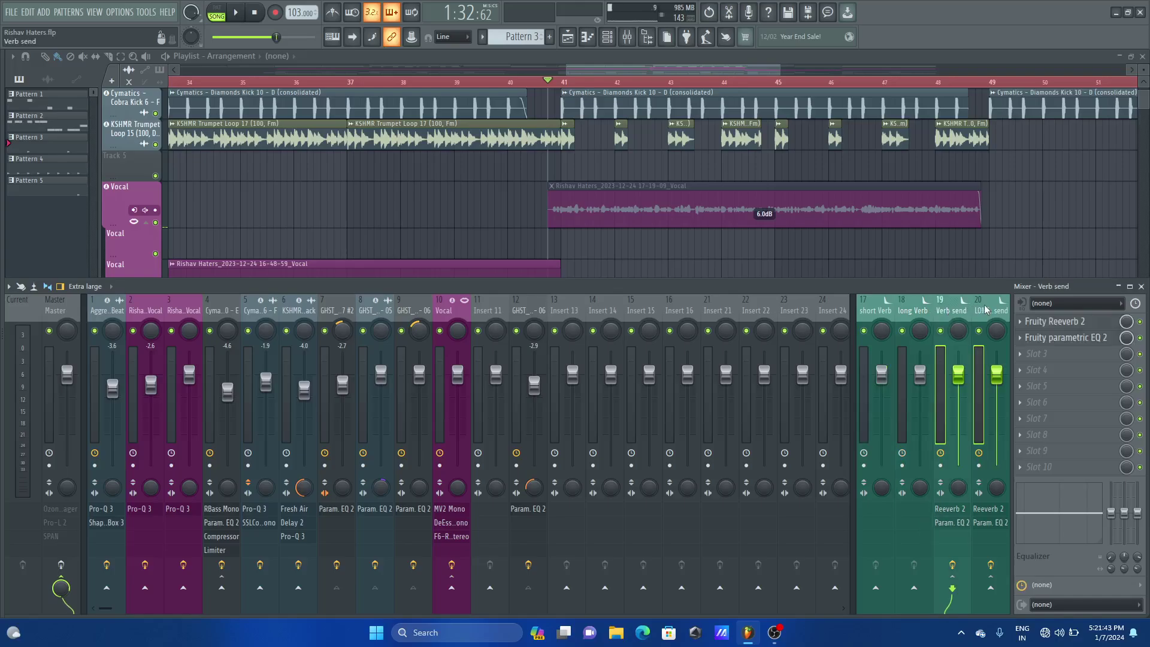
{"action": "right_click", "coordinate": [950, 307]}
{"action": "left_click", "coordinate": [996, 373]}
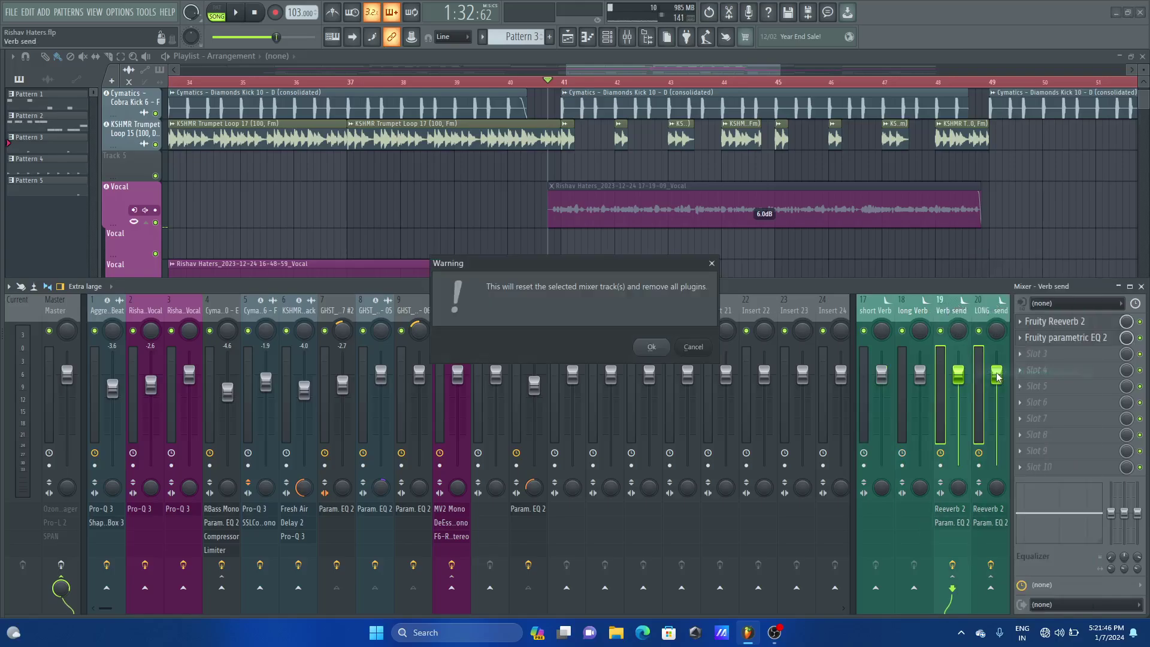
{"action": "left_click", "coordinate": [654, 347]}
{"action": "left_click", "coordinate": [880, 317]}
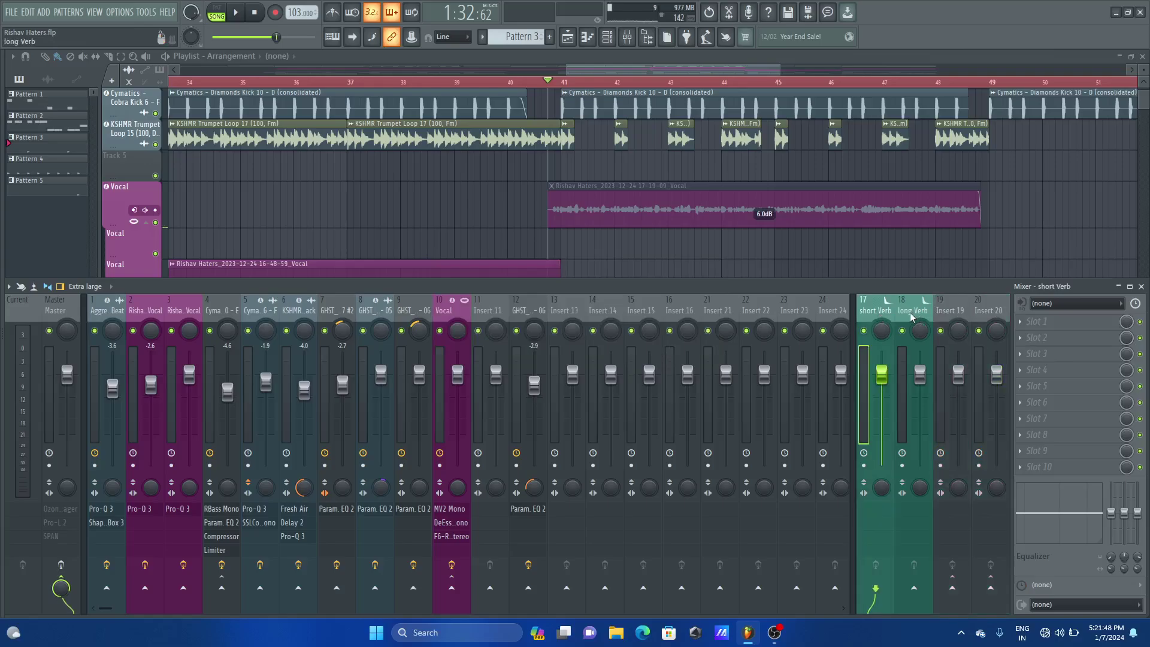
{"action": "left_click", "coordinate": [900, 312]}
{"action": "left_click", "coordinate": [883, 314]}
{"action": "left_click", "coordinate": [919, 312]}
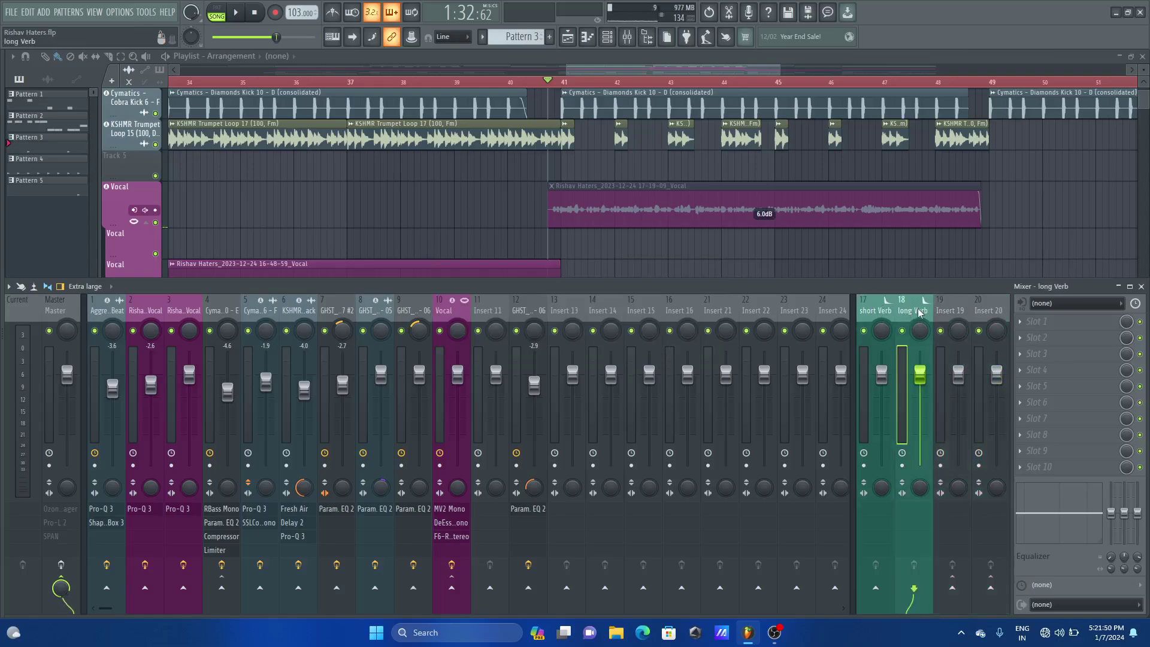
{"action": "left_click", "coordinate": [876, 311]}
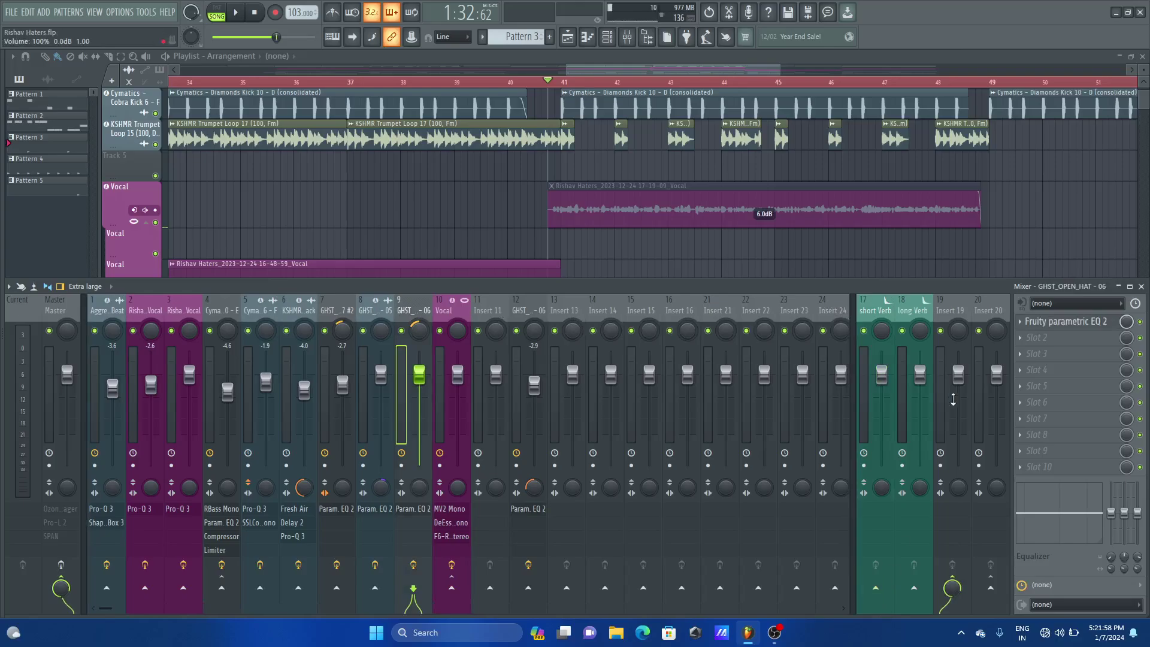
Step: Enable sends from the Vocal track, mixer track 10, to both short Verb and long Verb
{"action": "left_click", "coordinate": [449, 312]}
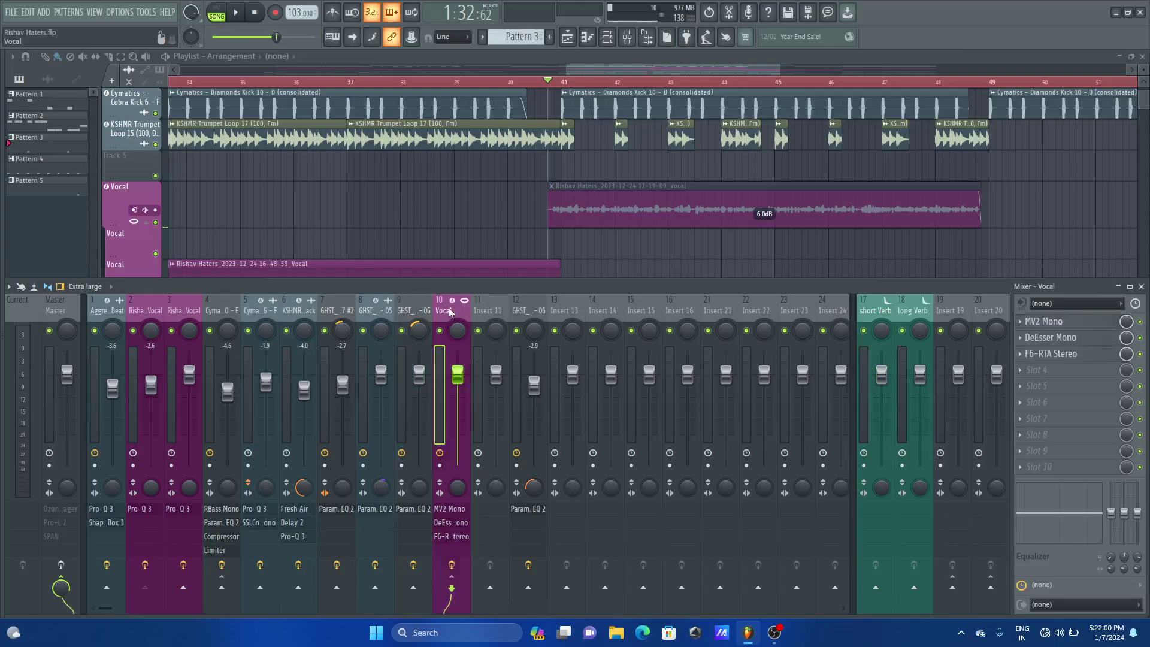
{"action": "left_click", "coordinate": [876, 588]}
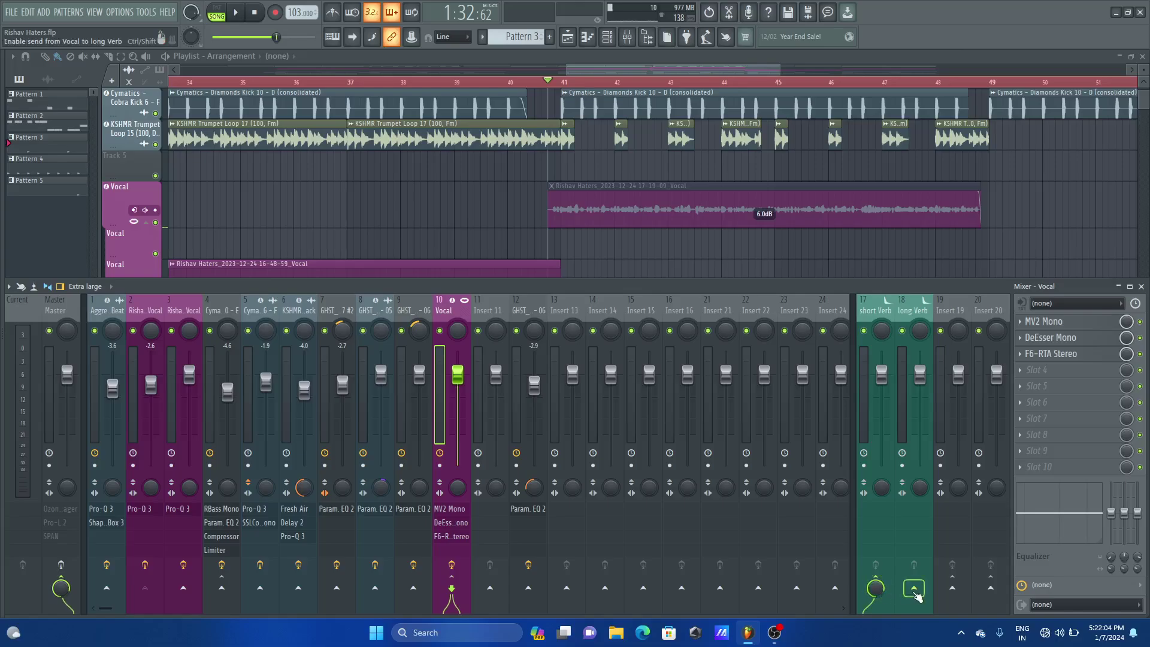
{"action": "left_click", "coordinate": [914, 588]}
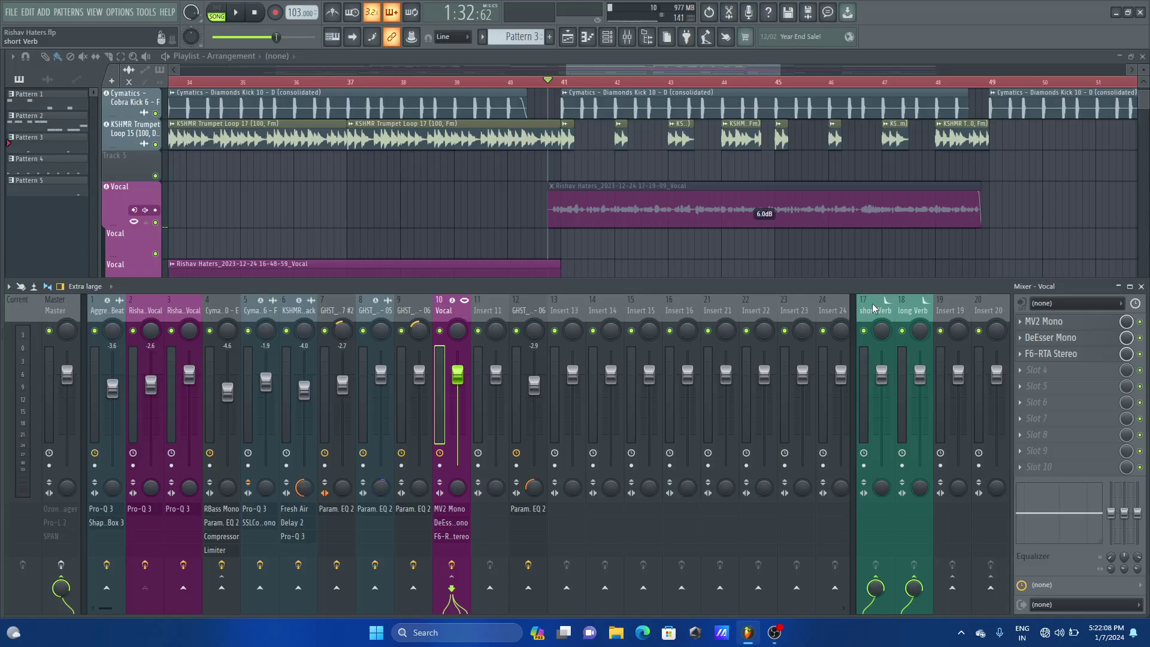
Step: Load Fruity Reeverb 2 into the first effect slot of the short Verb track and close its window
{"action": "left_click", "coordinate": [875, 309]}
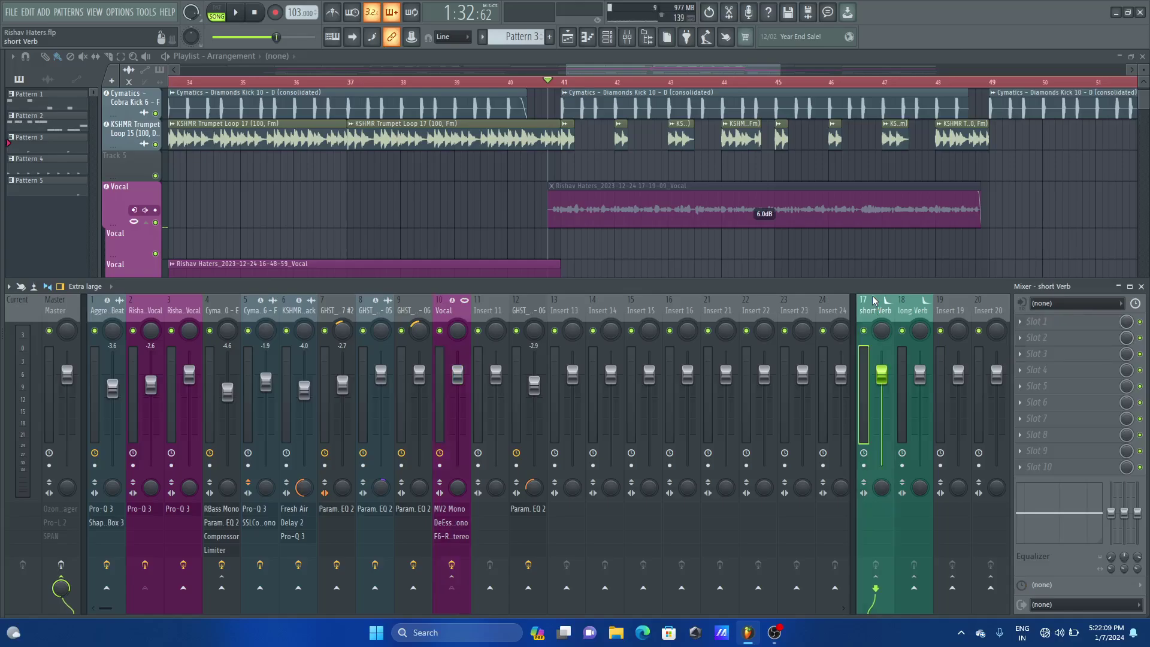
{"action": "left_click", "coordinate": [1053, 321]}
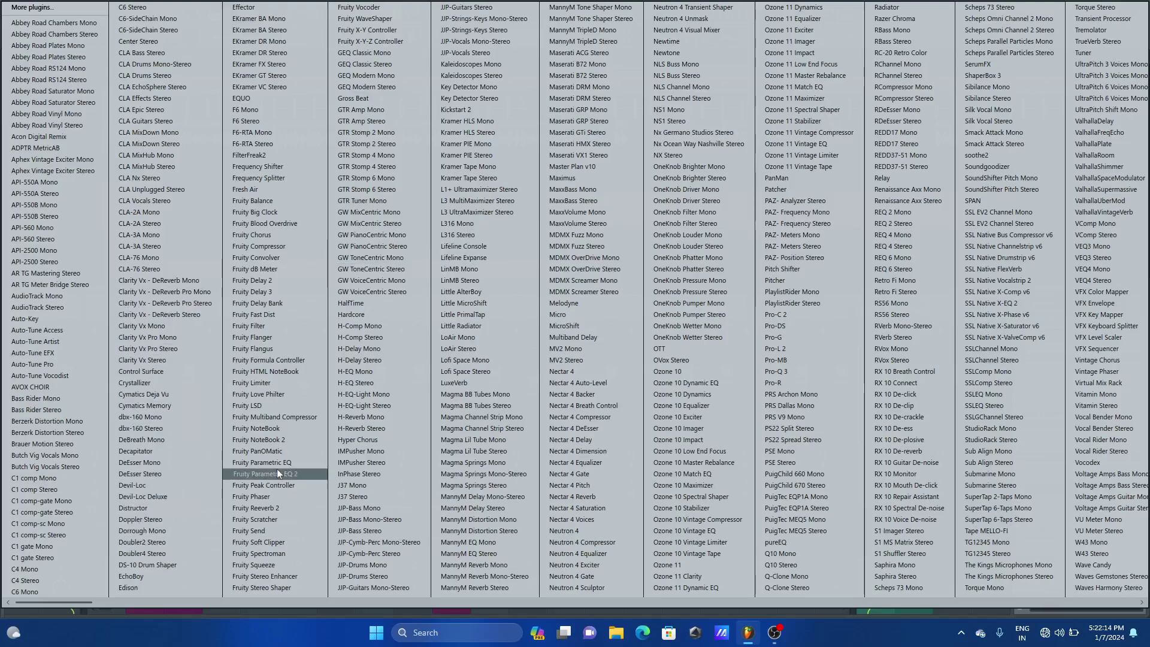
{"action": "left_click", "coordinate": [282, 508]}
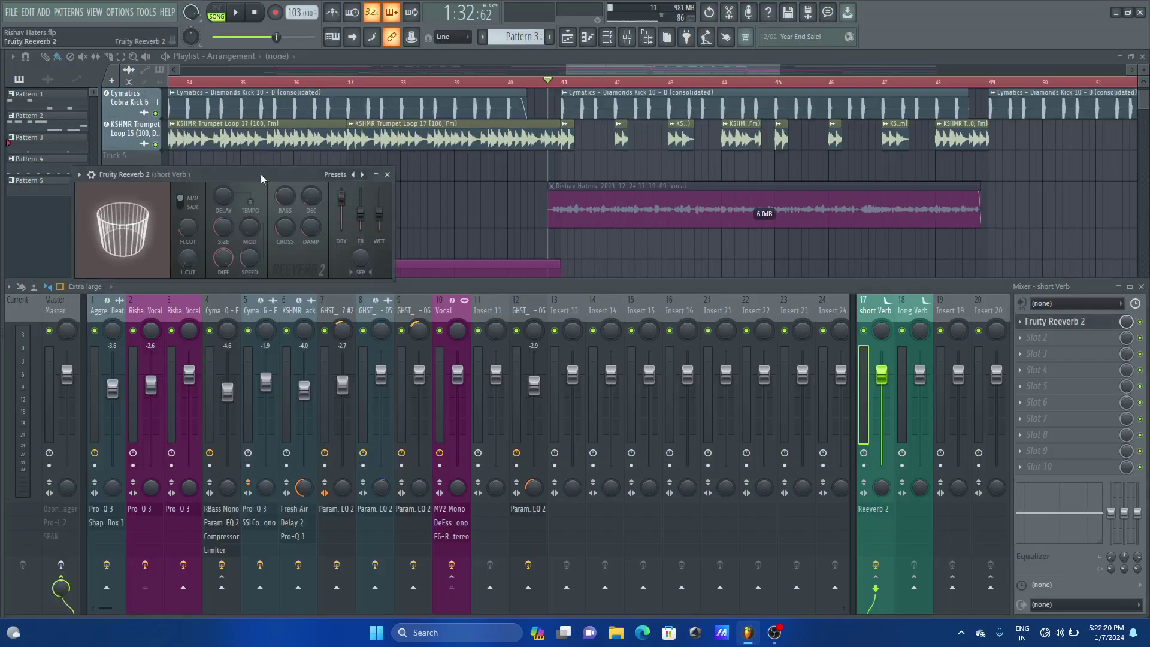
{"action": "left_click_drag", "start_coordinate": [260, 174], "coordinate": [542, 159]}
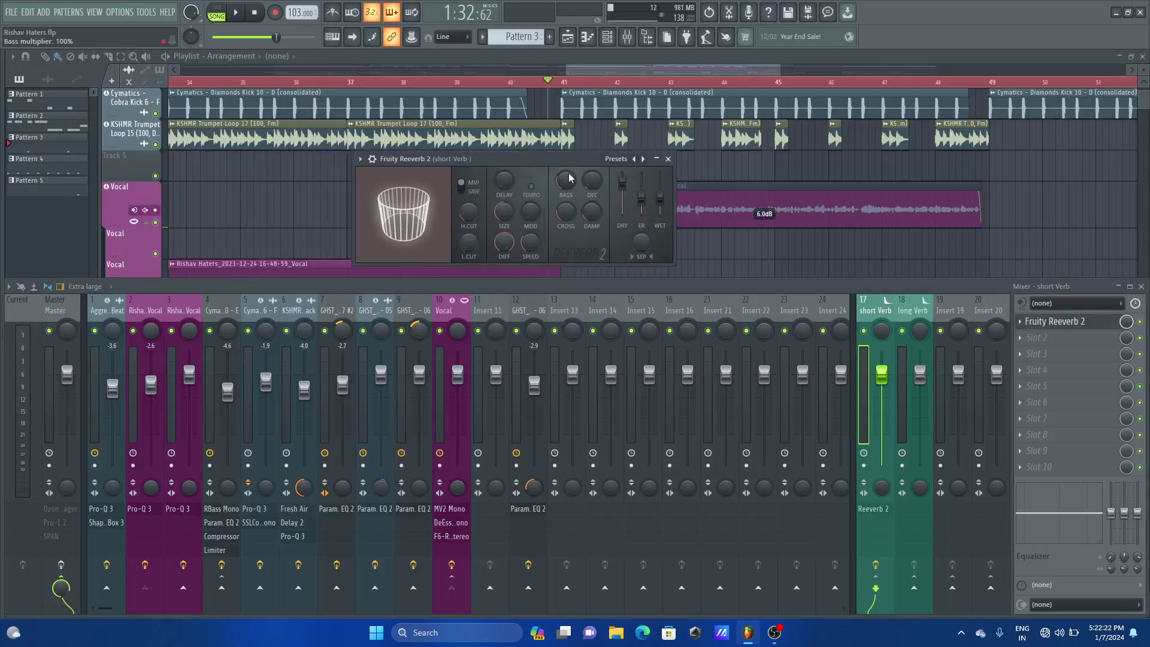
{"action": "left_click", "coordinate": [668, 158]}
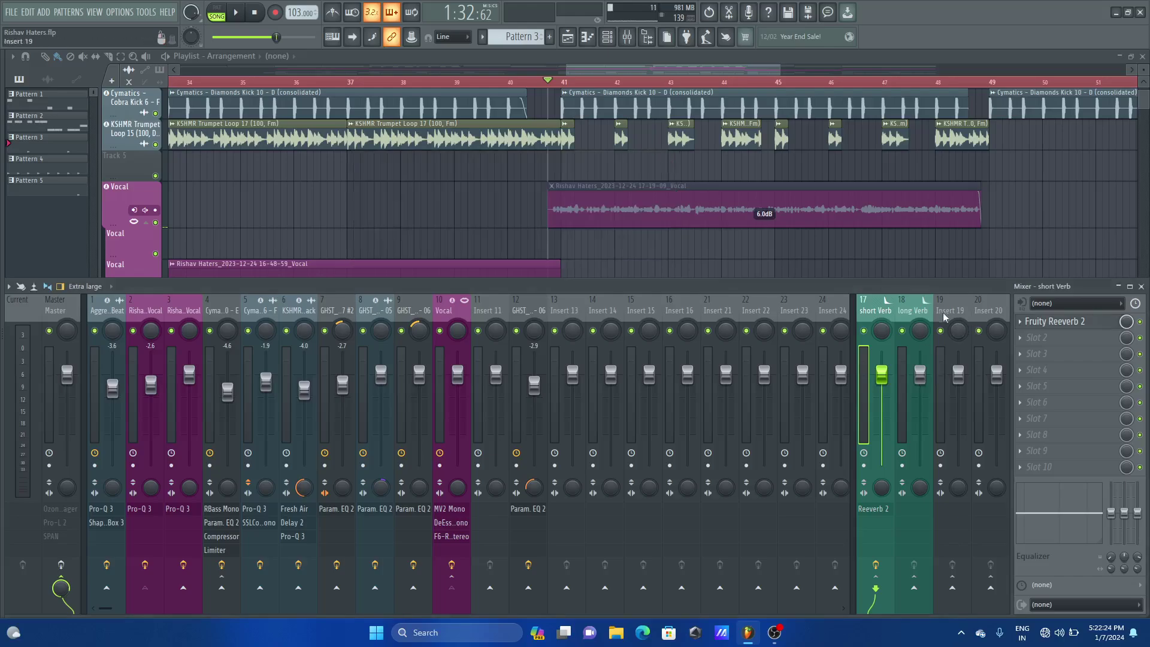
Step: Load Fruity Reeverb 2 into the first effect slot of the long Verb track
{"action": "left_click", "coordinate": [913, 314]}
{"action": "left_click", "coordinate": [1039, 324]}
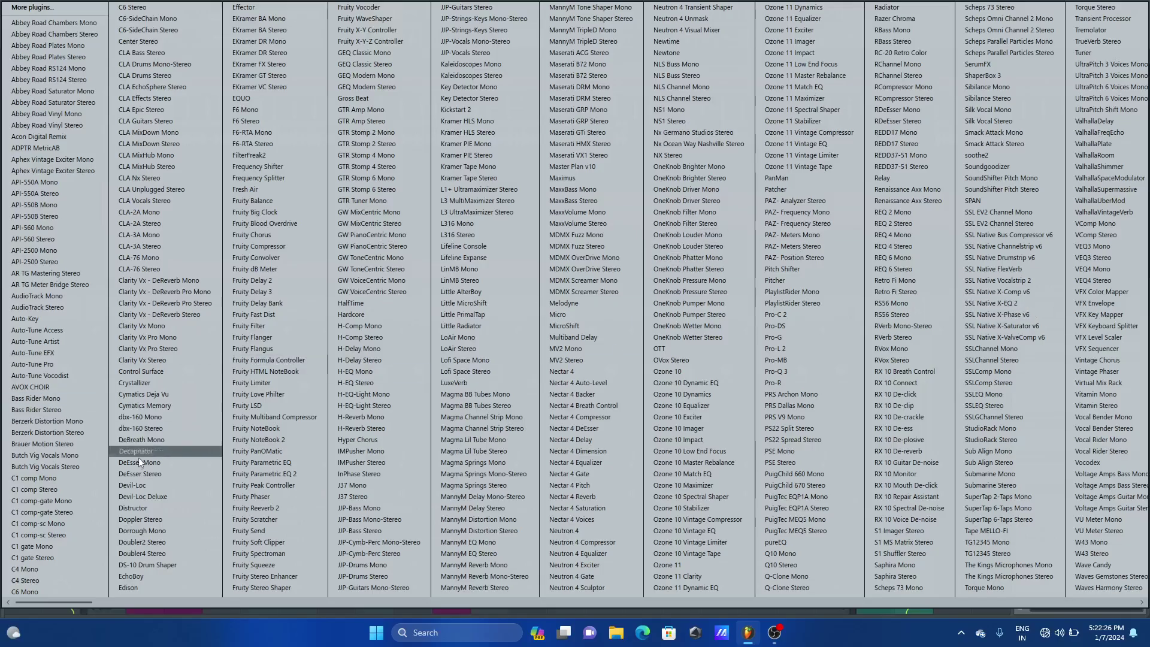
{"action": "left_click", "coordinate": [292, 511]}
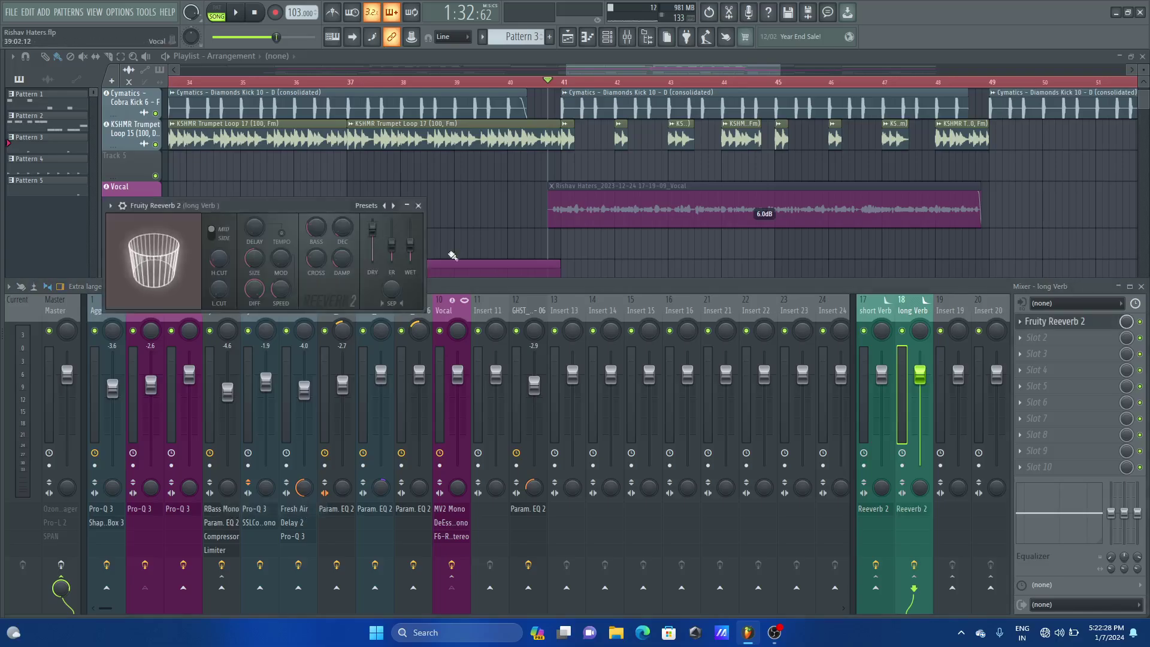
Step: Load the Default preset in the long Verb track's Fruity Reeverb 2, lower dry fully, raise the wet level, and close the plugin
{"action": "left_click_drag", "start_coordinate": [313, 206], "coordinate": [412, 210]}
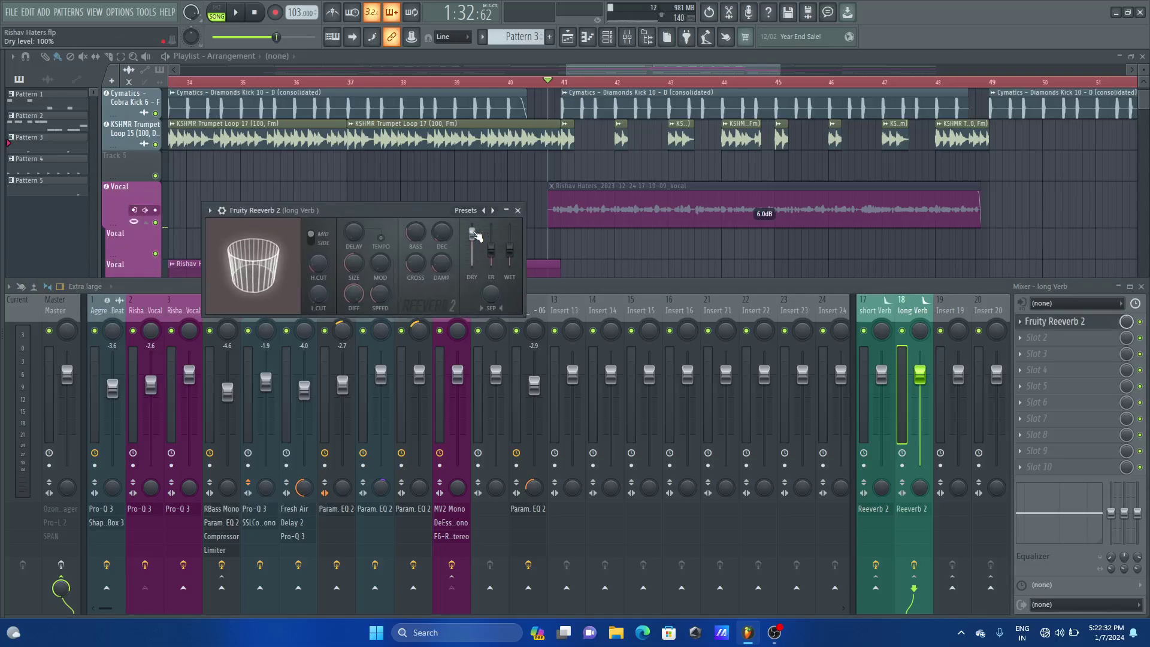
{"action": "left_click", "coordinate": [478, 210]}
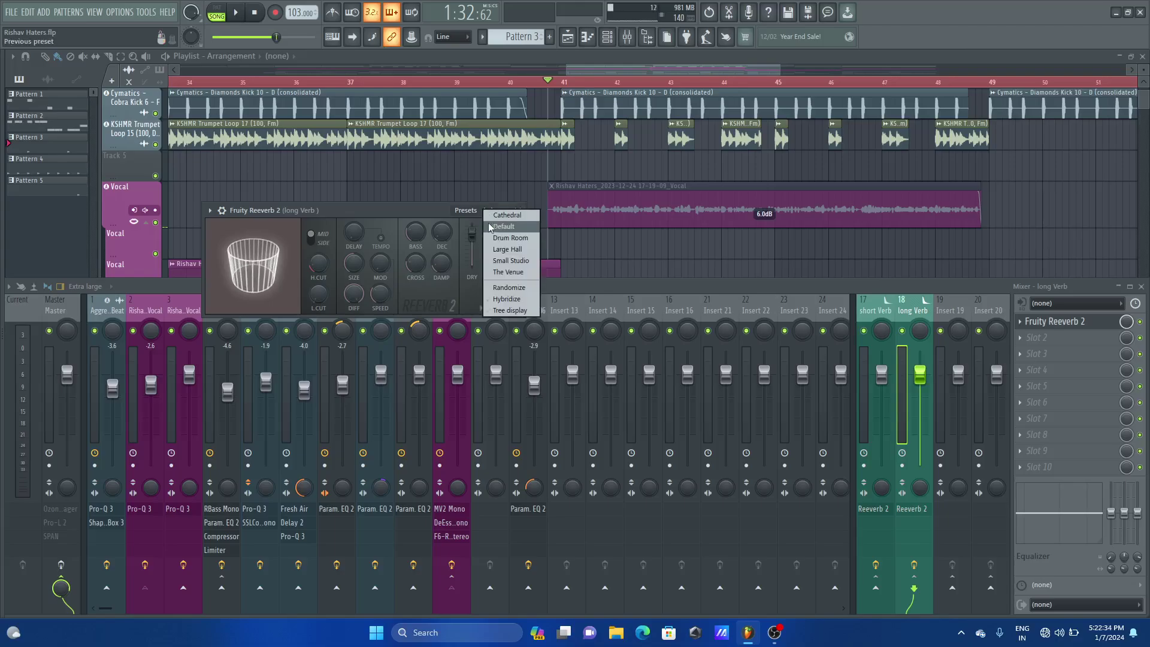
{"action": "left_click", "coordinate": [503, 228]}
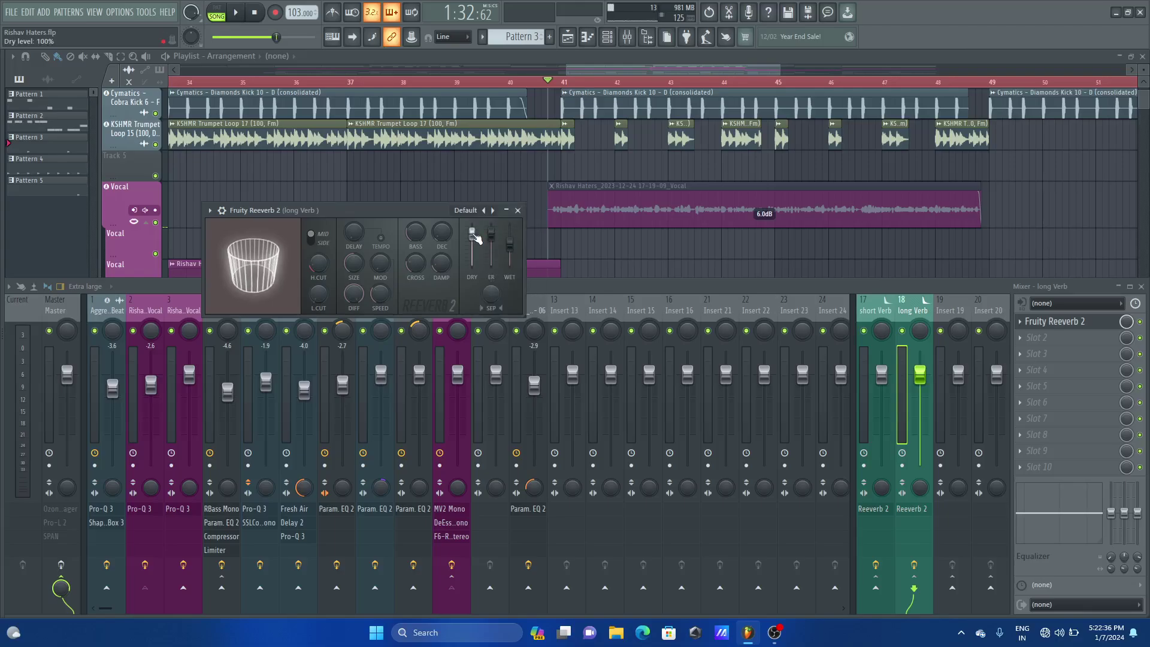
{"action": "left_click_drag", "start_coordinate": [475, 234], "coordinate": [472, 263]}
{"action": "right_click", "coordinate": [509, 251]}
{"action": "left_click", "coordinate": [518, 210]}
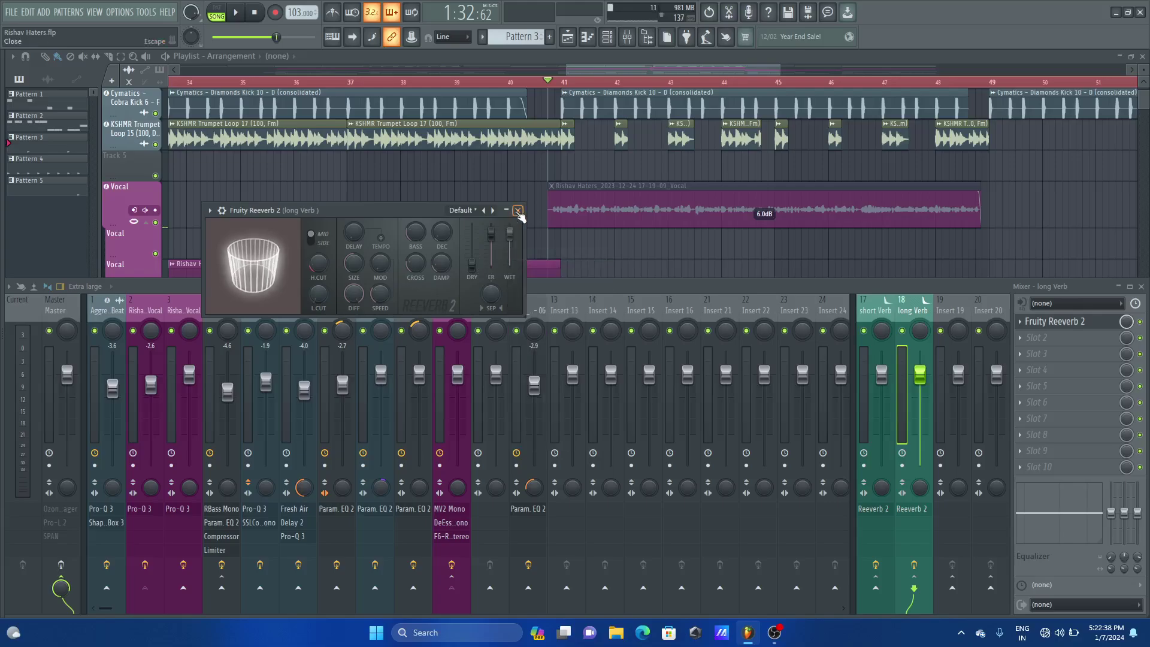
{"action": "left_click", "coordinate": [517, 210]}
Step: Apply the Default preset to the short Verb track's Fruity Reeverb 2 with dry at 0% and wet raised, closing its window
{"action": "left_click", "coordinate": [878, 310]}
{"action": "left_click", "coordinate": [1054, 321]}
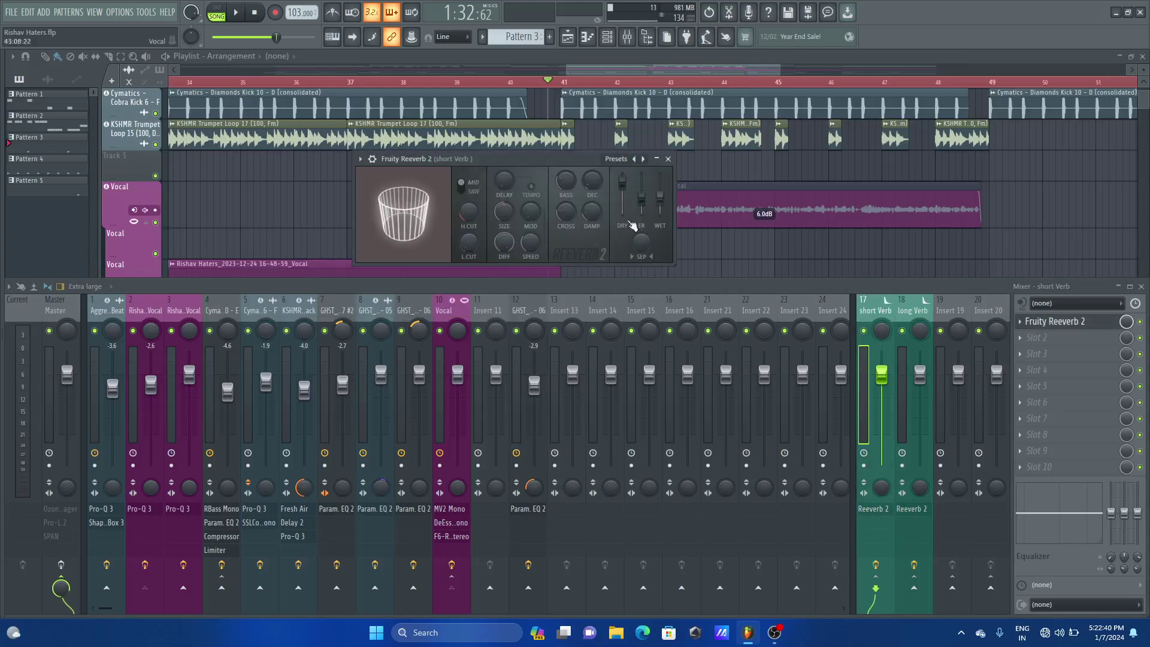
{"action": "right_click", "coordinate": [635, 161]}
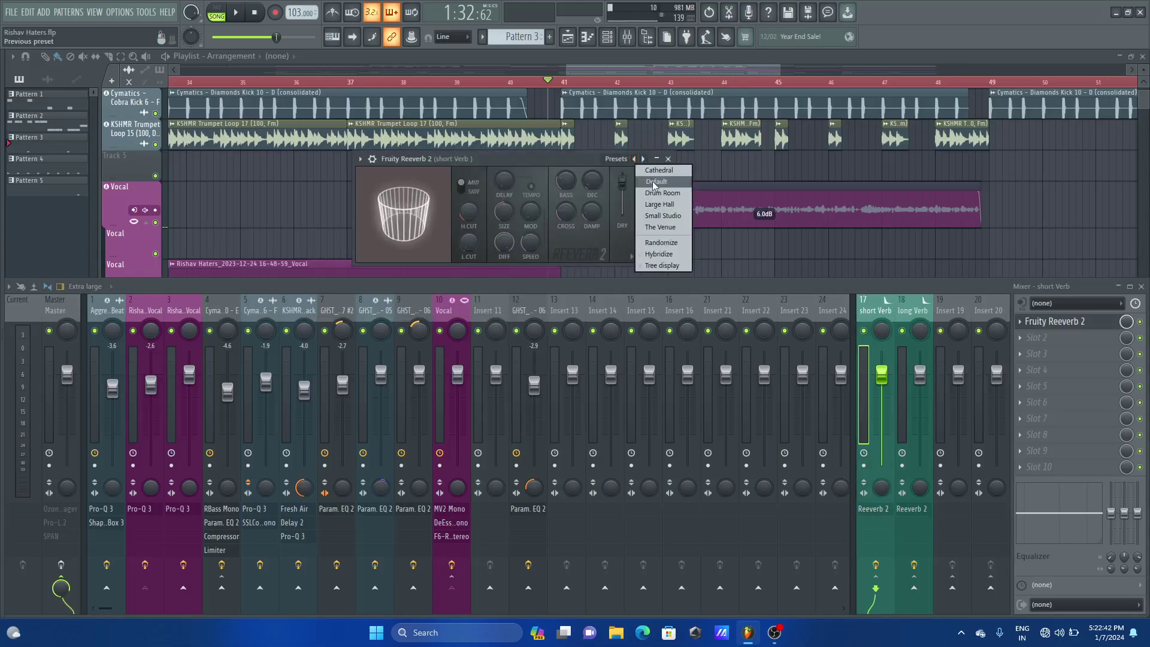
{"action": "left_click", "coordinate": [649, 183]}
{"action": "left_click_drag", "start_coordinate": [621, 184], "coordinate": [660, 178]}
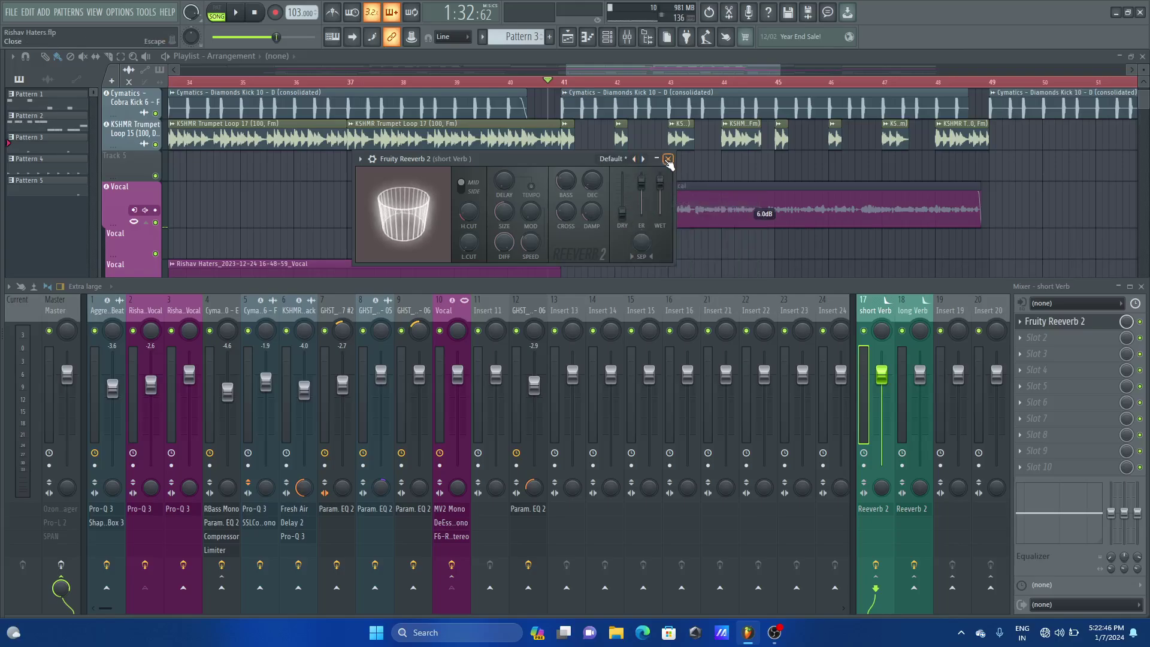
{"action": "left_click", "coordinate": [668, 160]}
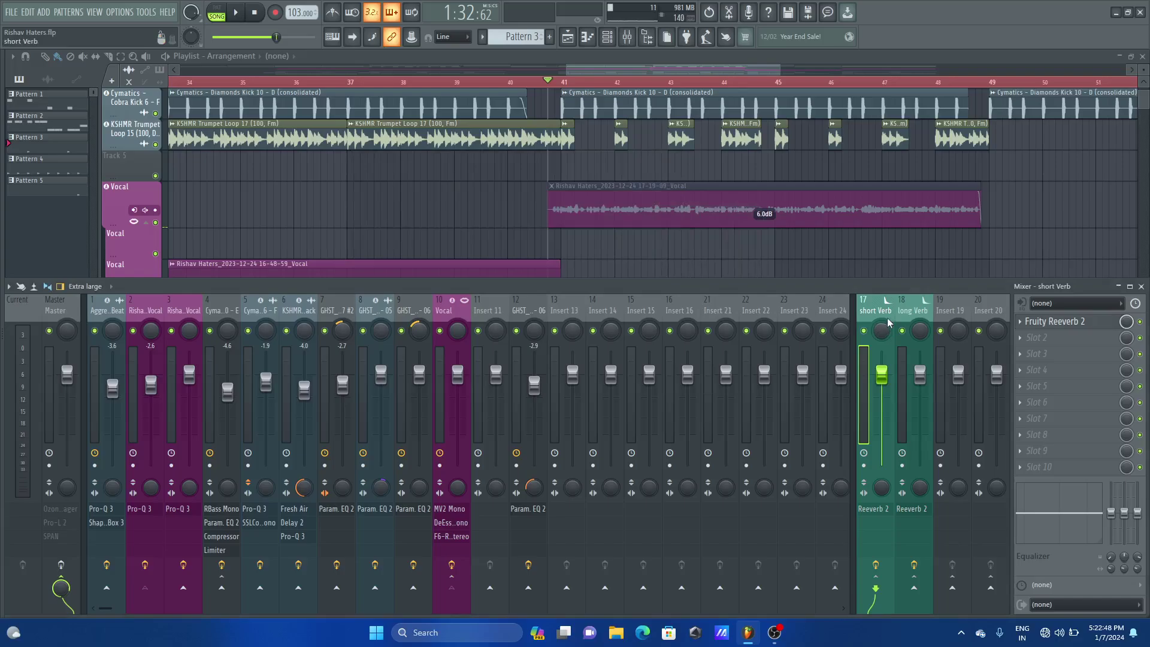
Step: Solo the Vocal track together with its short Verb and long Verb sends and audition the playback
{"action": "left_click", "coordinate": [450, 304]}
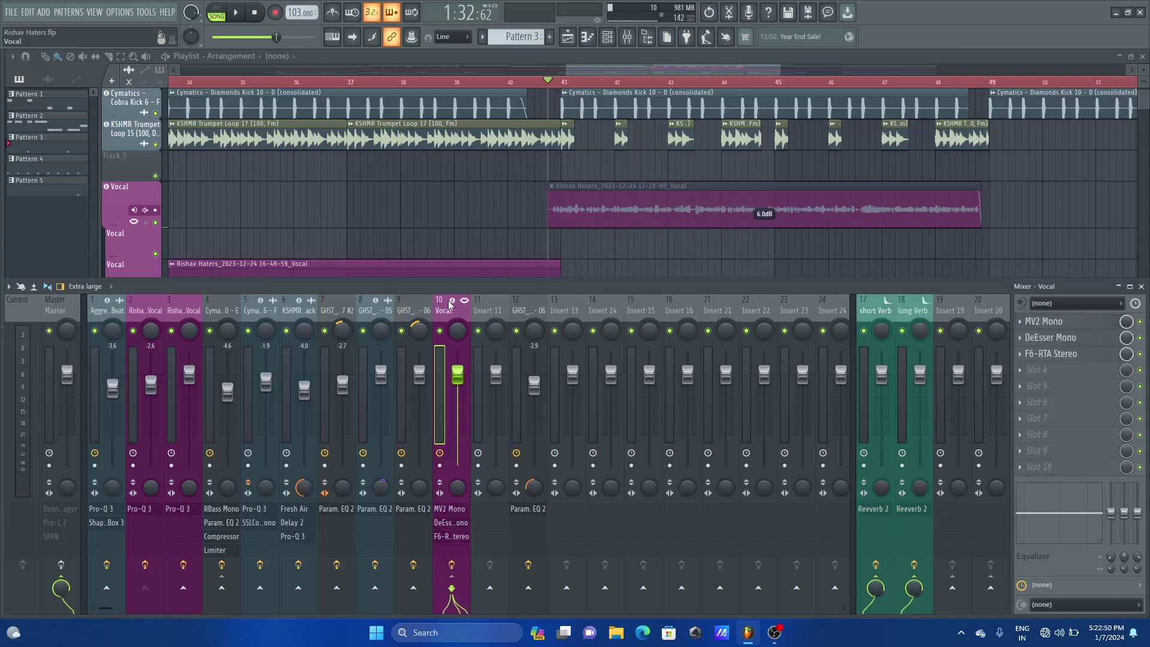
{"action": "key", "text": "space"}
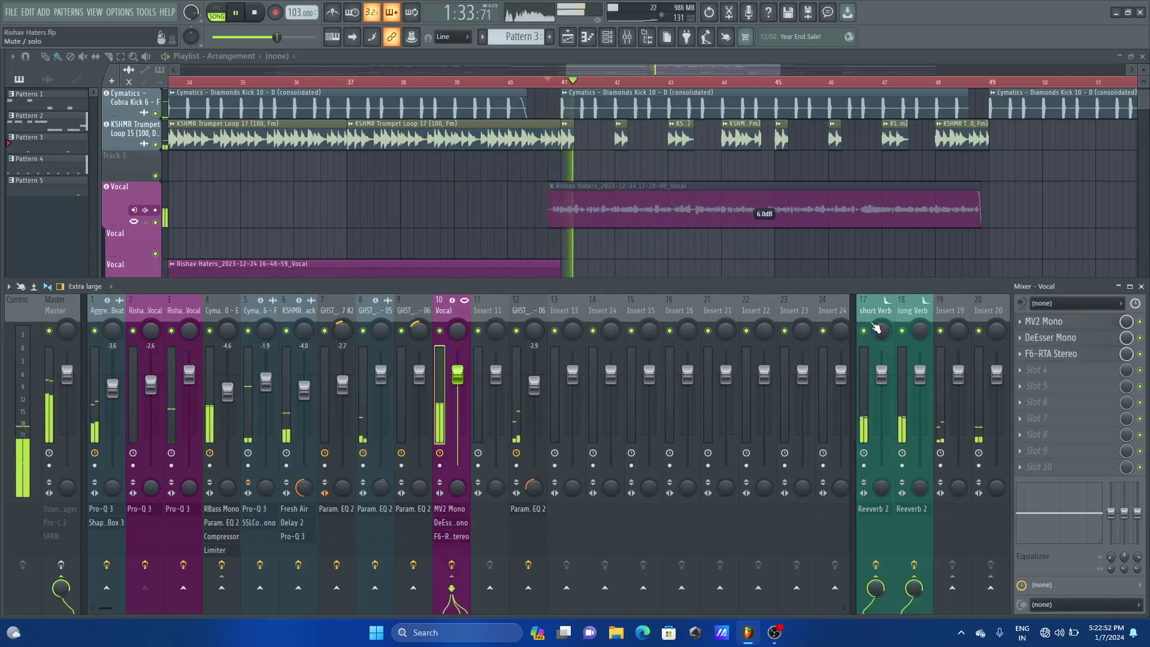
{"action": "right_click", "coordinate": [440, 331]}
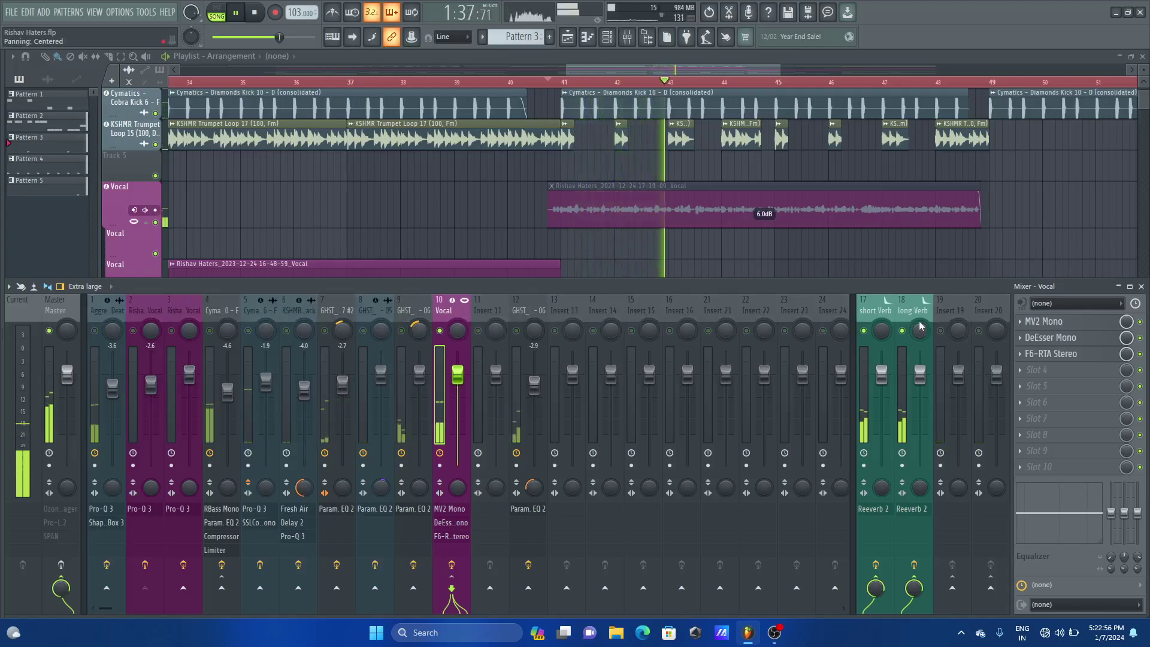
{"action": "key", "text": "space"}
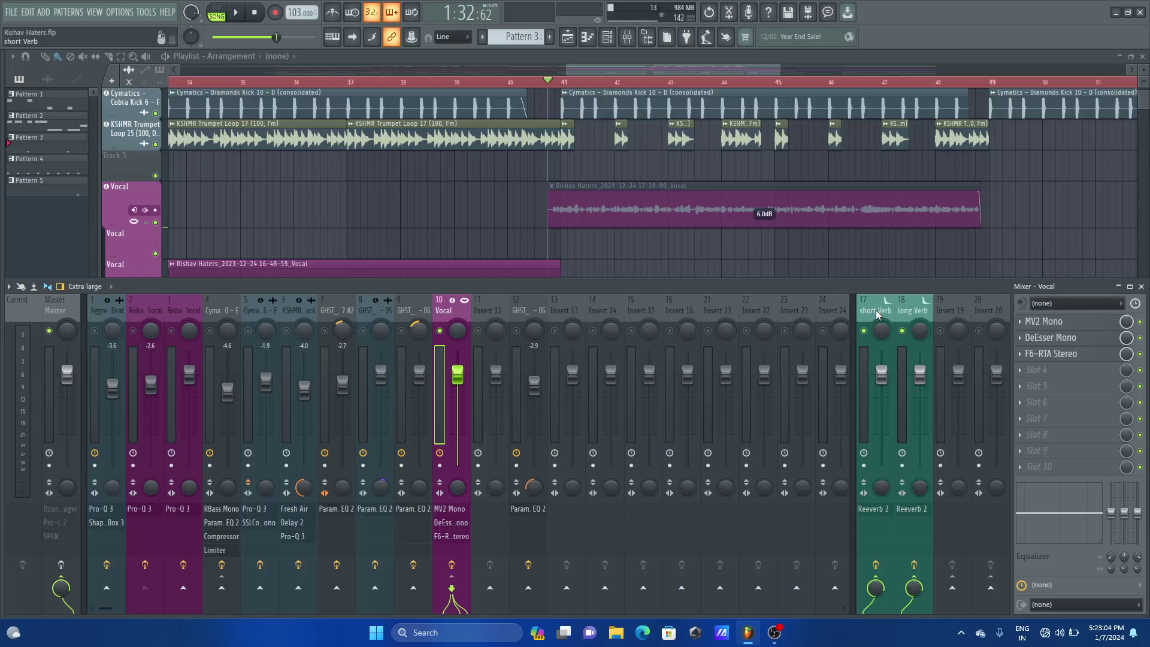
Step: Examine the Fruity Reeverb 2 settings on the short Verb track and close the plugin window
{"action": "left_click", "coordinate": [877, 316]}
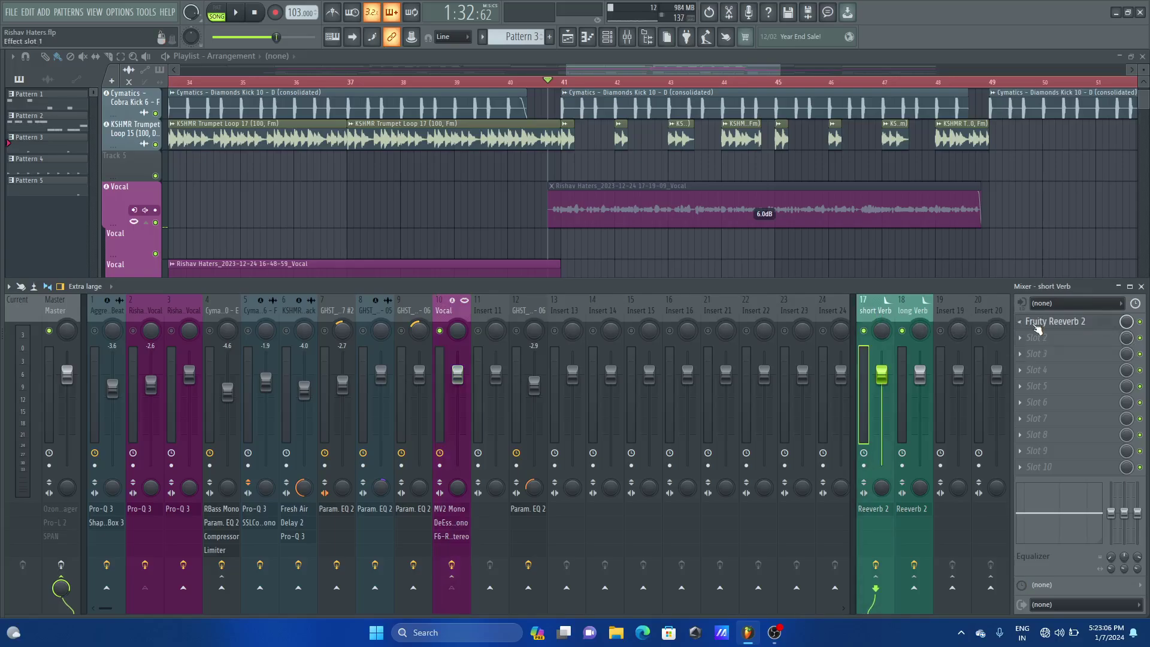
{"action": "left_click", "coordinate": [1042, 322]}
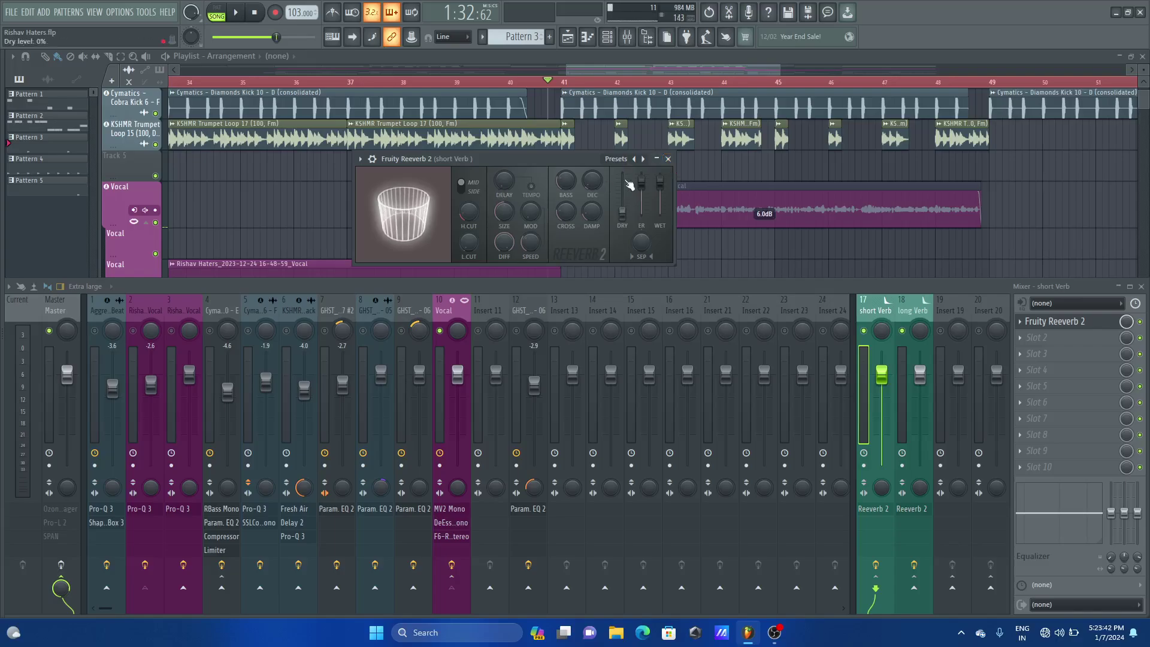
{"action": "left_click", "coordinate": [667, 159]}
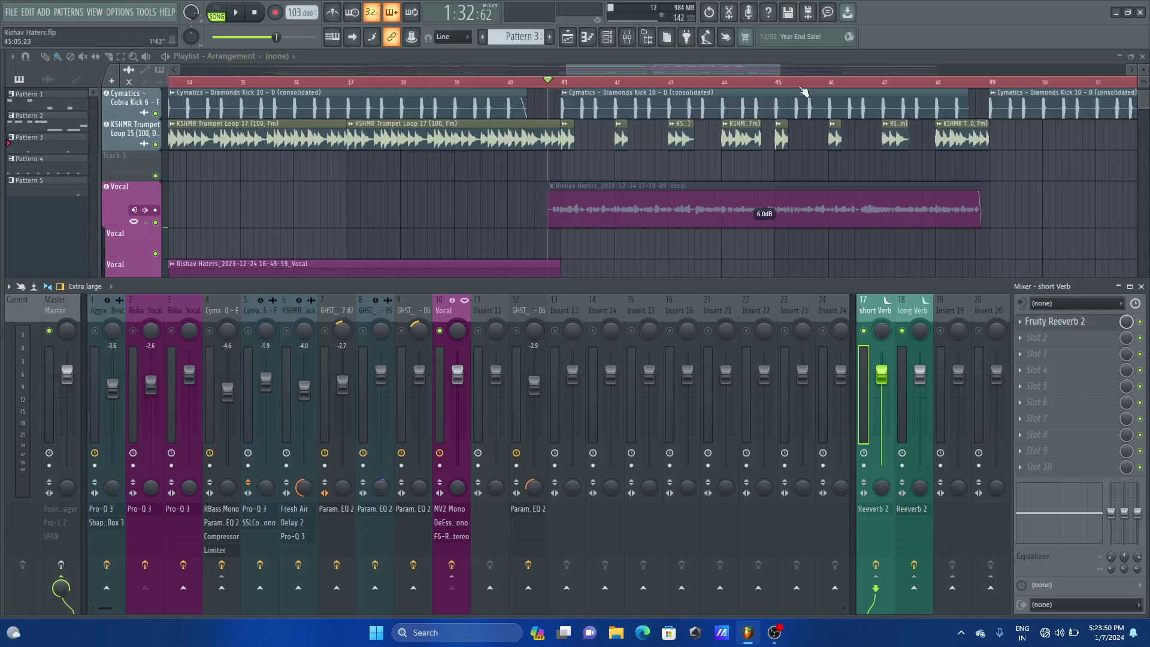
Step: Set the snap to Bar and place the playhead at bar 2 of the playlist to read one bar's duration
{"action": "key", "text": "F9"}
{"action": "left_click_drag", "start_coordinate": [575, 70], "coordinate": [293, 70]}
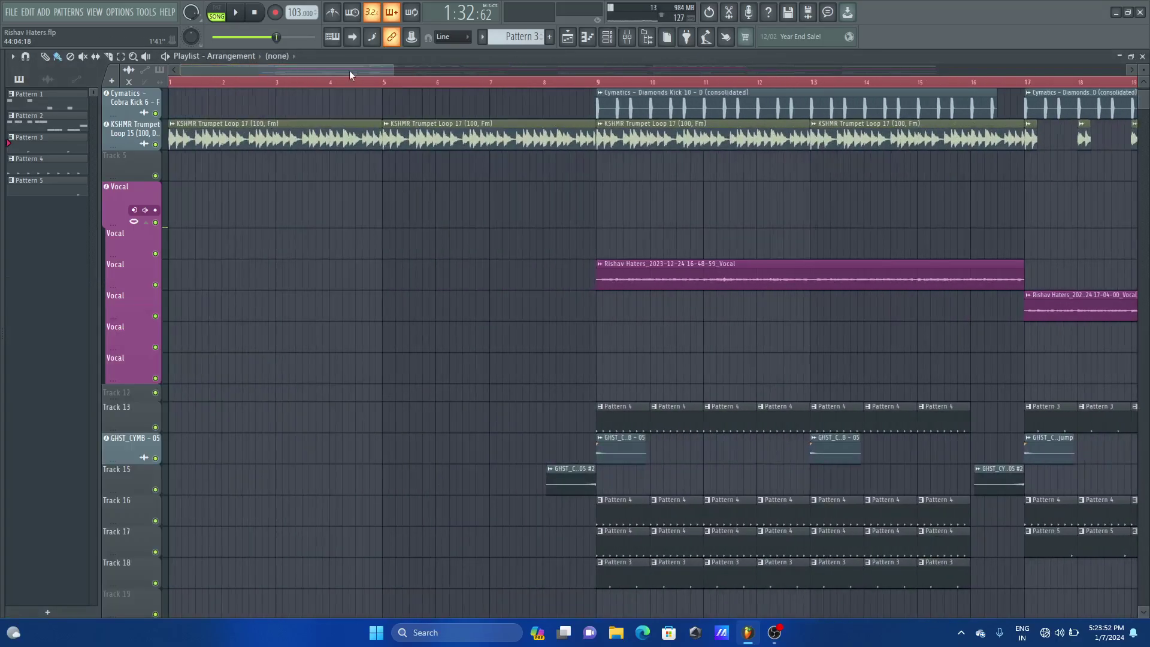
{"action": "left_click_drag", "start_coordinate": [392, 69], "coordinate": [233, 69]}
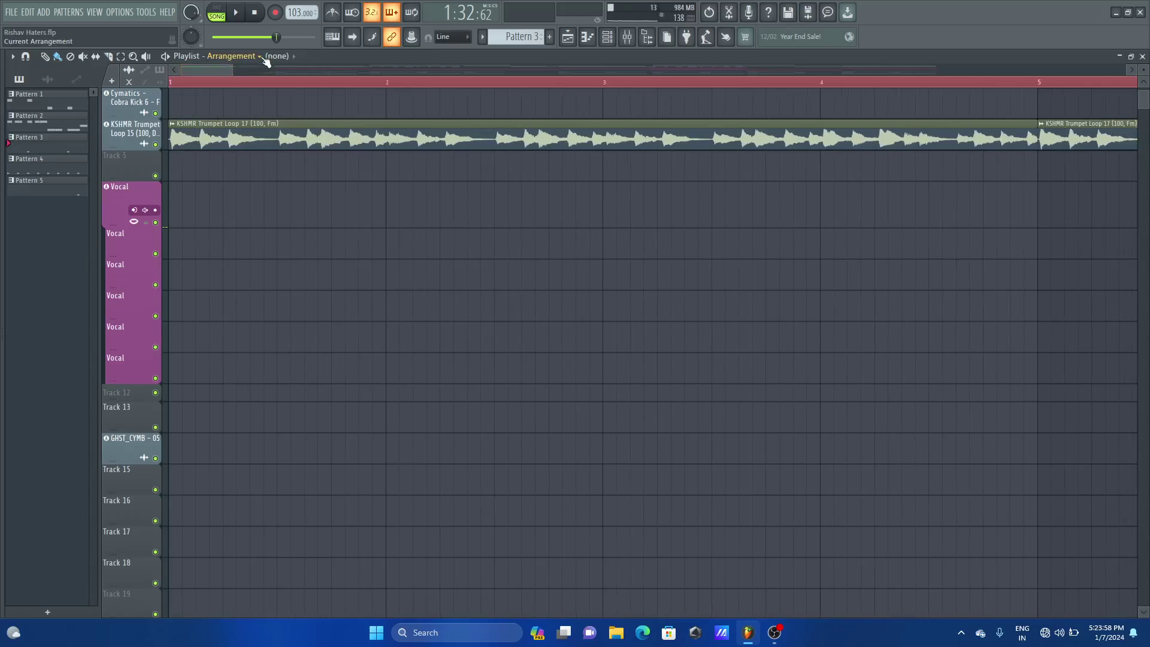
{"action": "key", "text": "space"}
{"action": "left_click", "coordinate": [450, 36]}
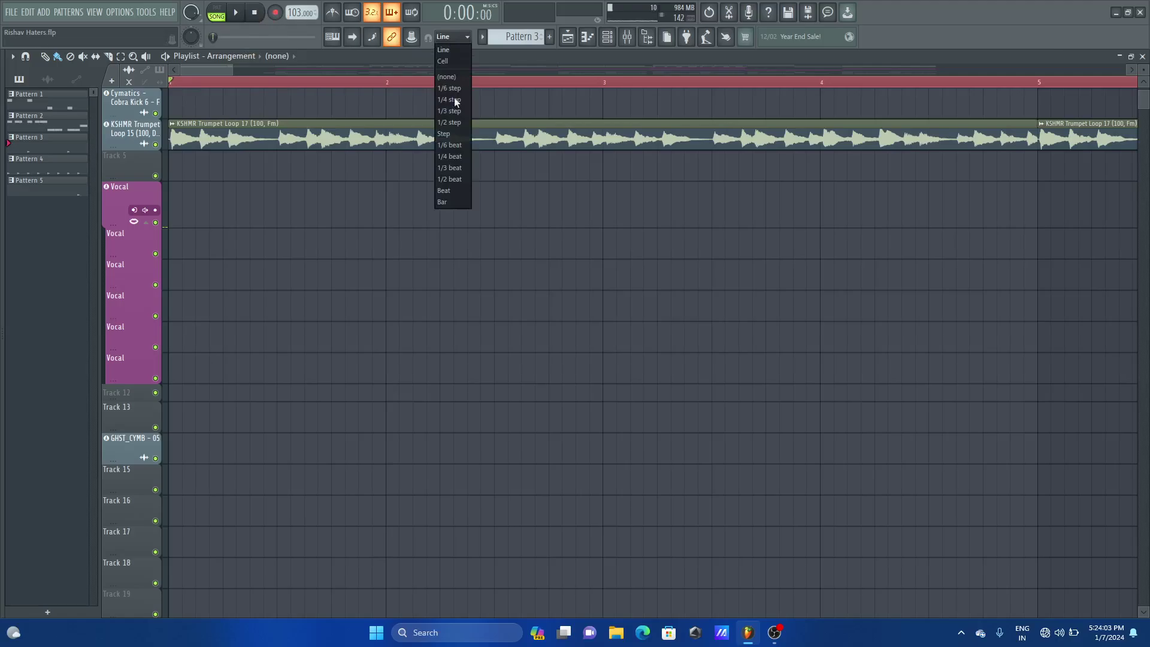
{"action": "left_click", "coordinate": [451, 204]}
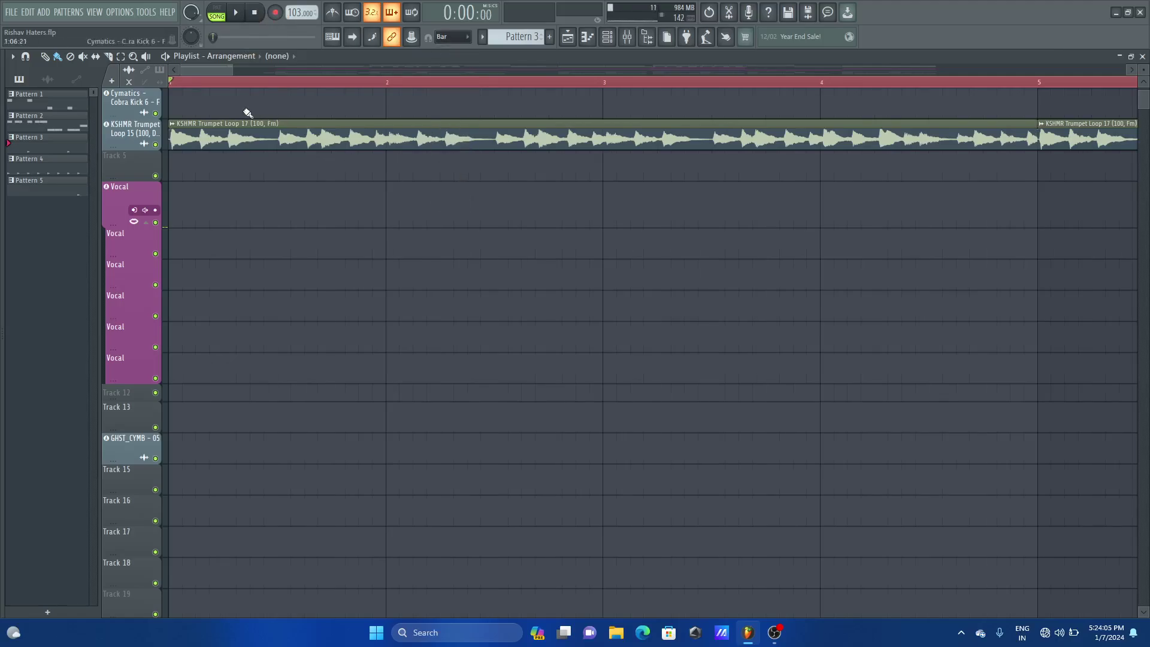
{"action": "left_click", "coordinate": [388, 84]}
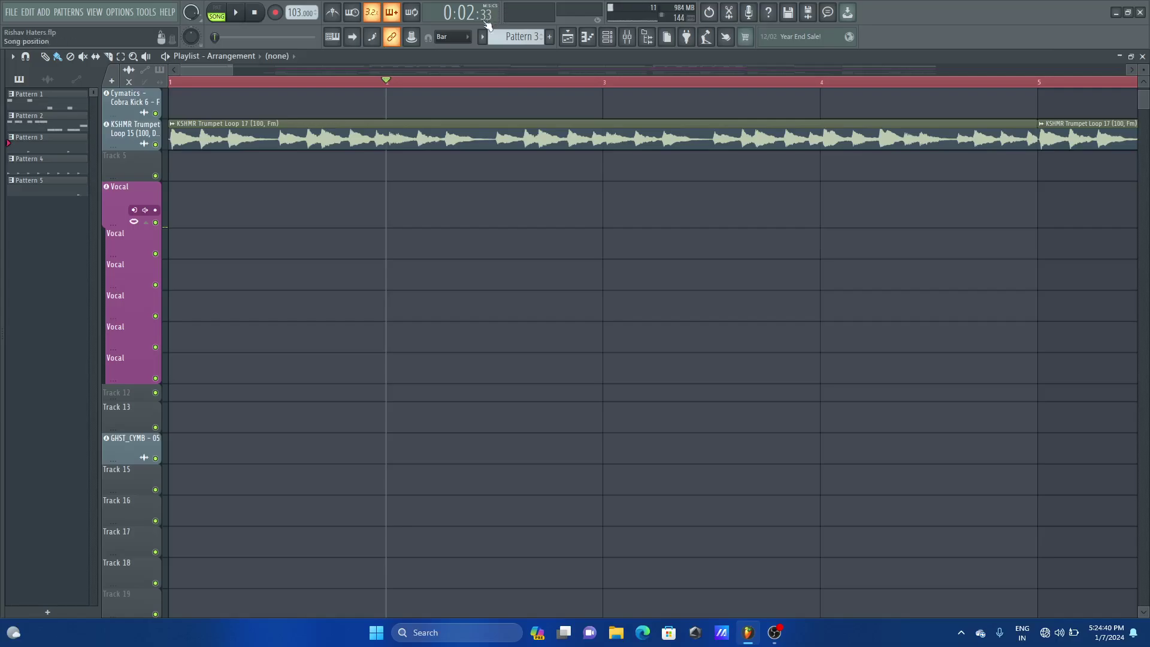
Step: Open the Fruity Reeverb 2 settings on the long Verb track in the mixer
{"action": "left_click", "coordinate": [627, 38]}
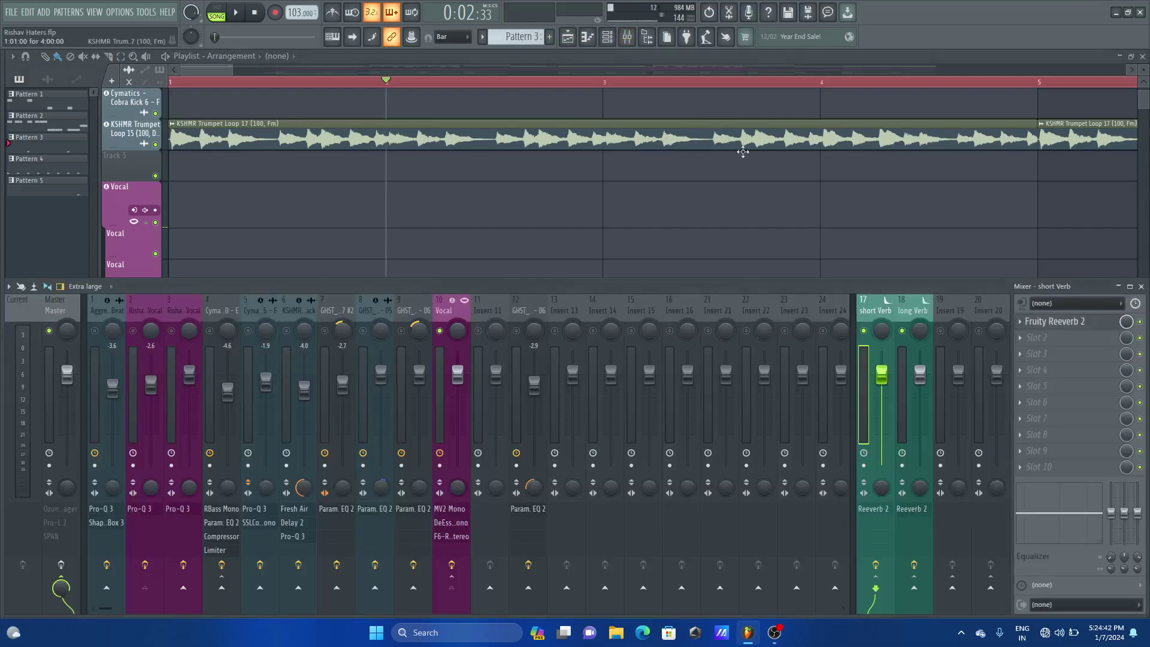
{"action": "left_click", "coordinate": [912, 310]}
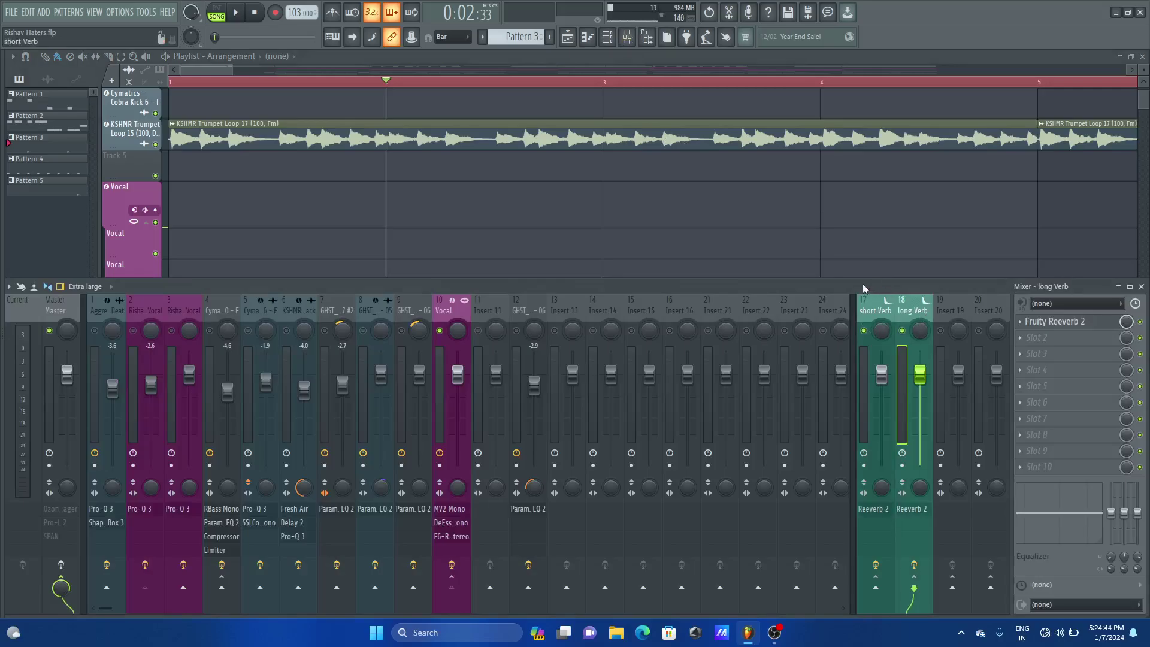
{"action": "left_click", "coordinate": [1071, 322]}
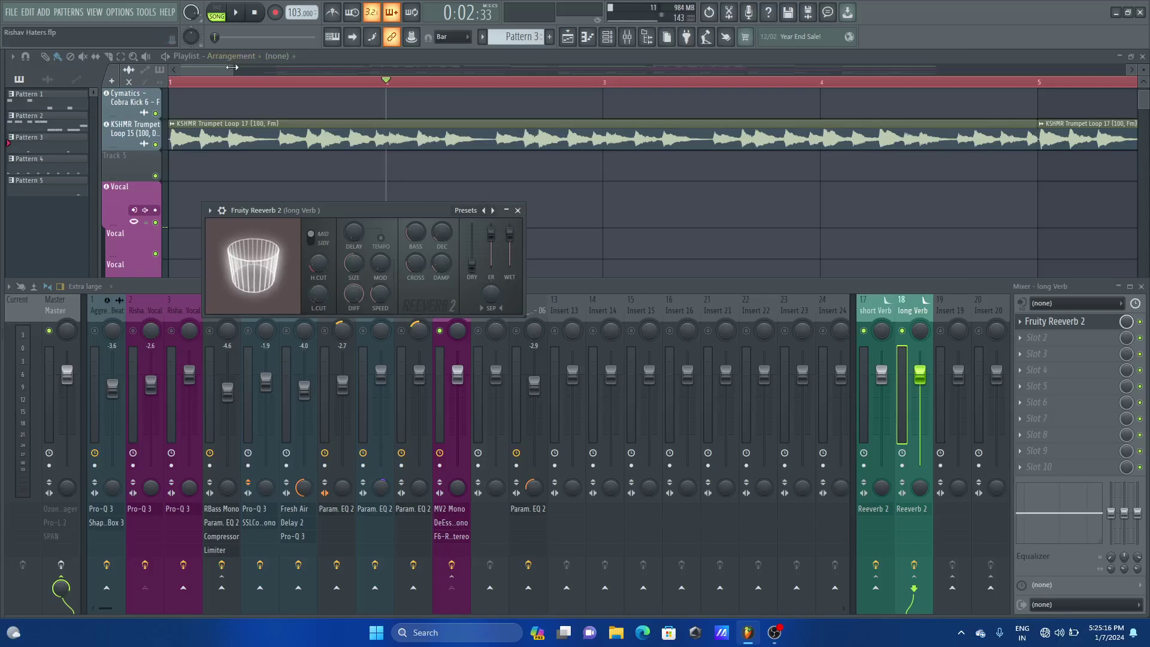
Step: Solo the long Verb track with the Vocal feeding it and audition the song from bar 17
{"action": "left_click", "coordinate": [900, 316]}
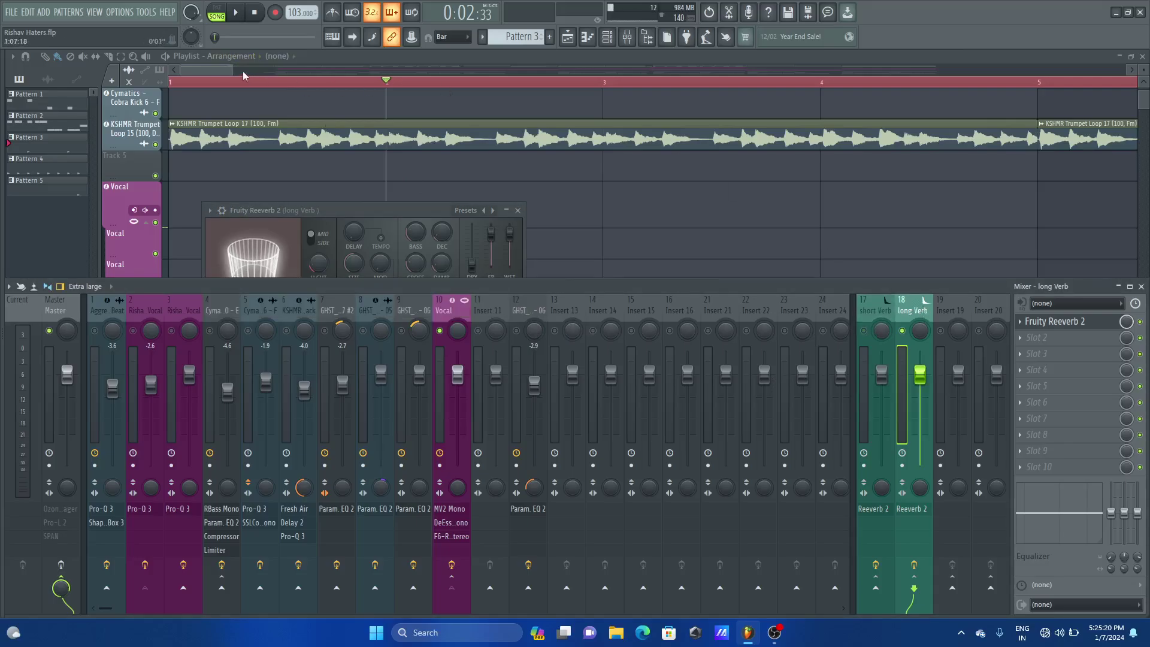
{"action": "left_click_drag", "start_coordinate": [243, 71], "coordinate": [544, 98]}
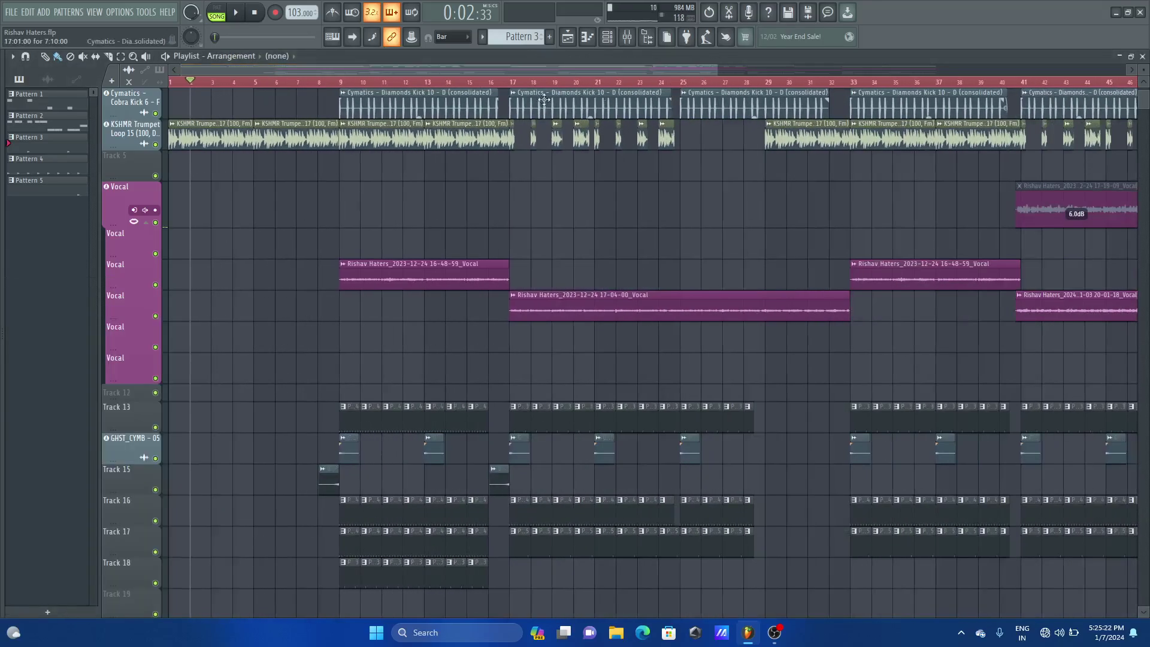
{"action": "left_click", "coordinate": [512, 82]}
{"action": "key", "text": "space"}
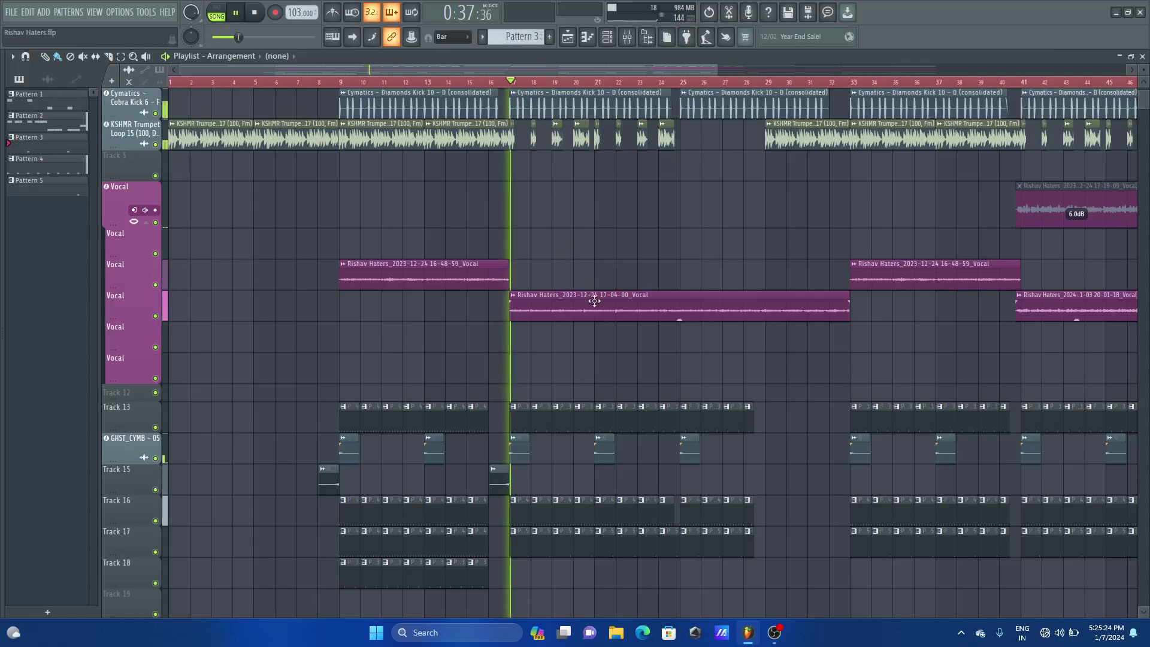
{"action": "left_click", "coordinate": [627, 37]}
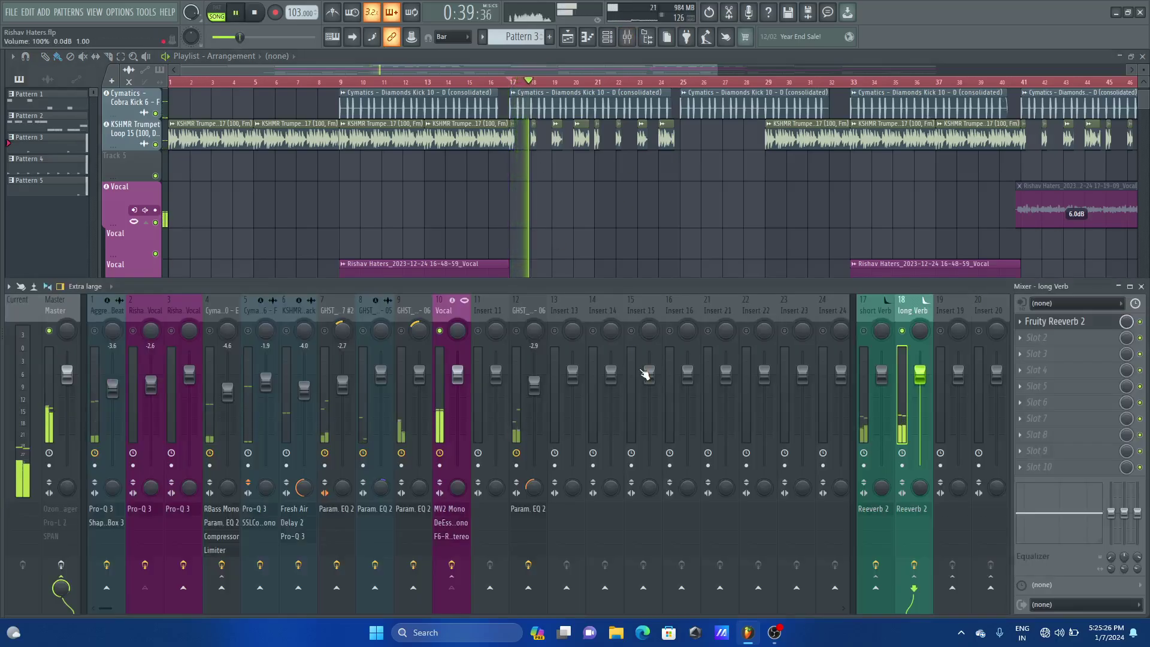
{"action": "key", "text": "space"}
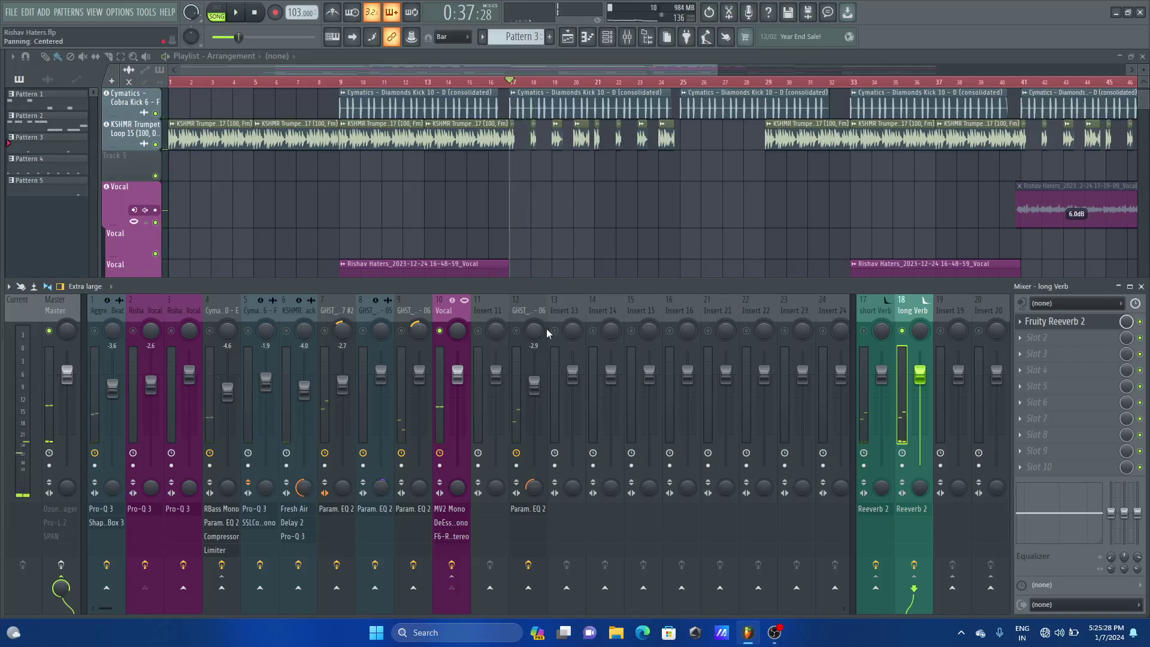
Step: Disable the Vocal track's direct routing to the Master and audition the long reverb on its own
{"action": "left_click", "coordinate": [451, 309]}
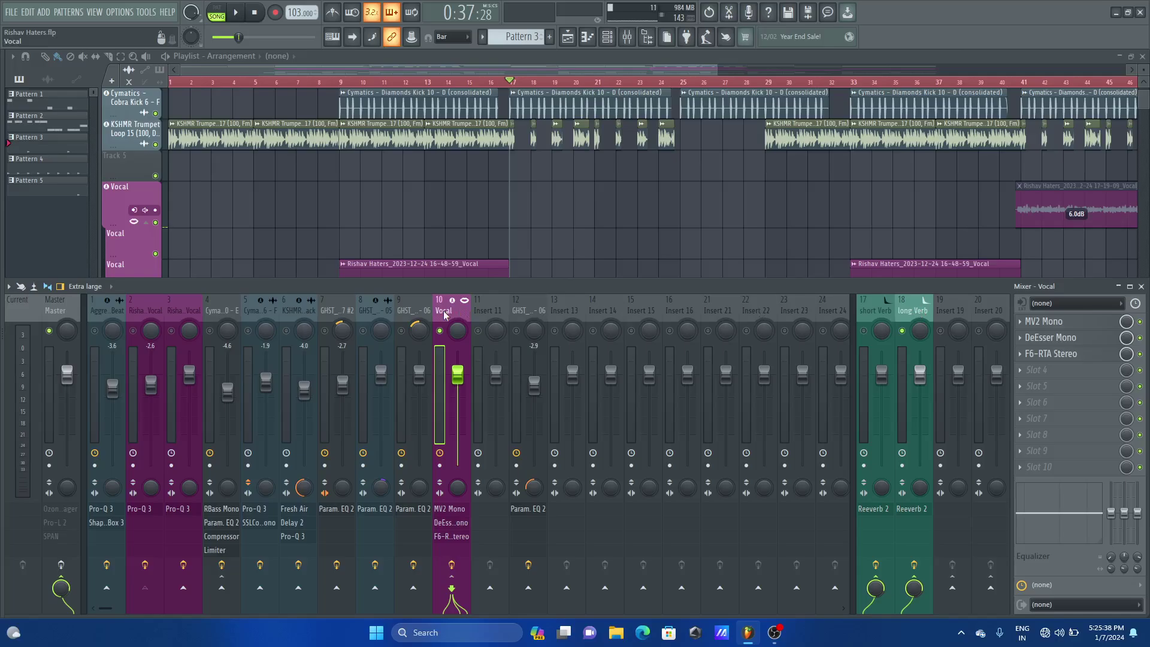
{"action": "left_click", "coordinate": [69, 576]}
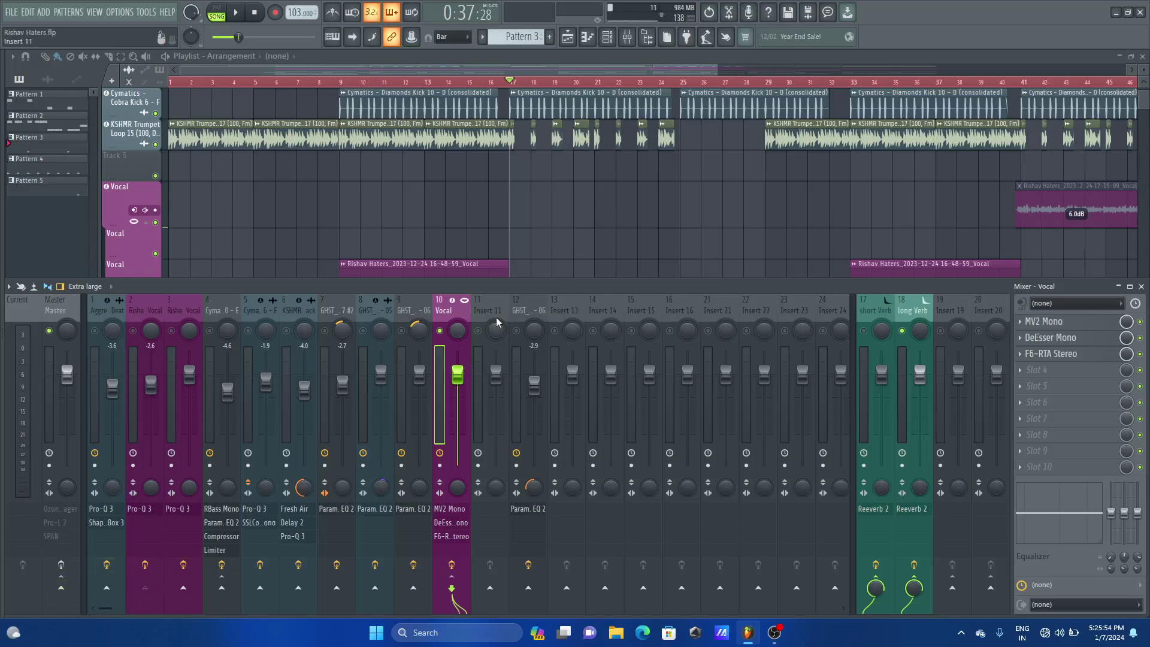
{"action": "key", "text": "space"}
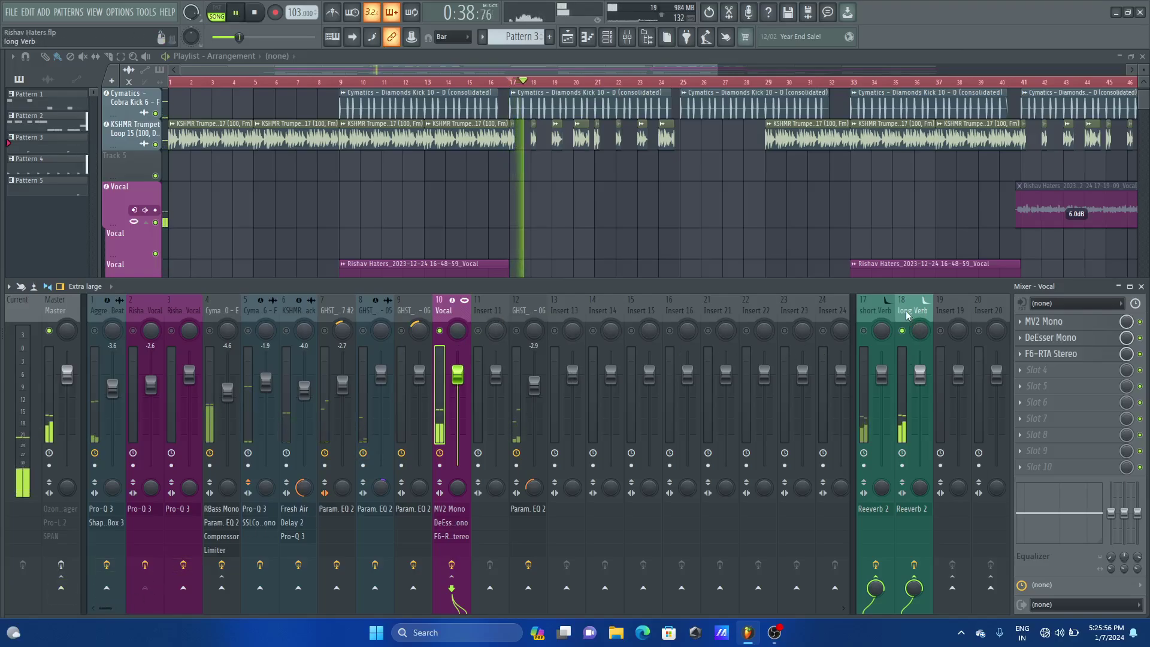
{"action": "key", "text": "space"}
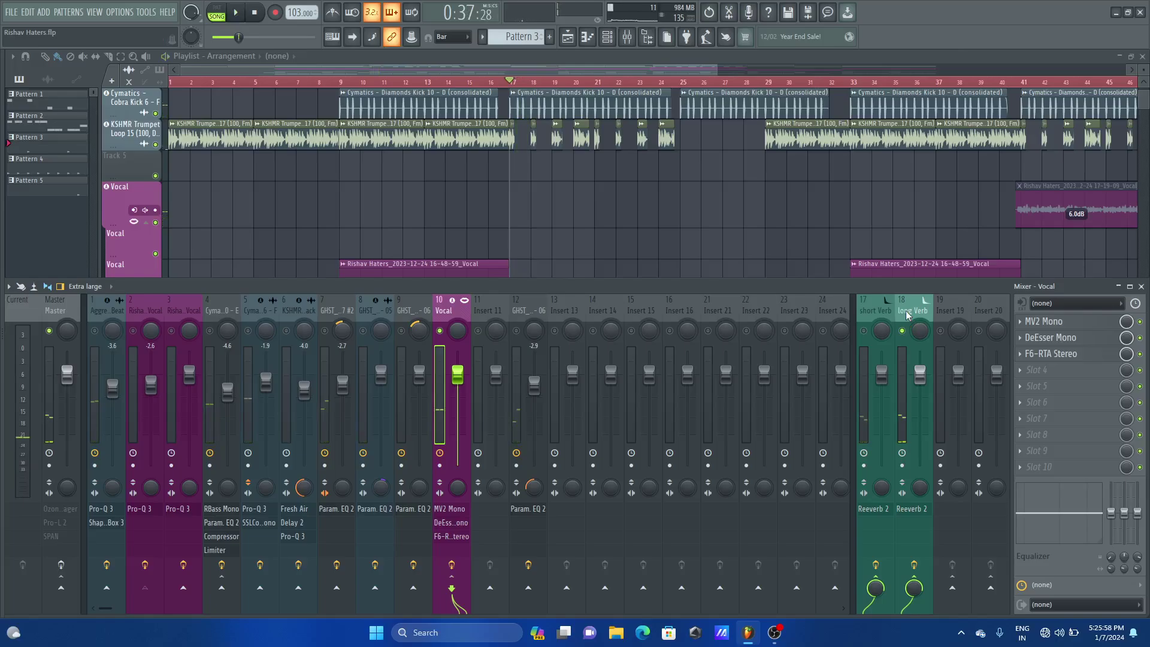
Step: Open the long Verb's Fruity Reeverb 2, then set the snap to Beat and place the playhead at beat 3 of bar 1 to read half a bar's duration
{"action": "left_click", "coordinate": [905, 311]}
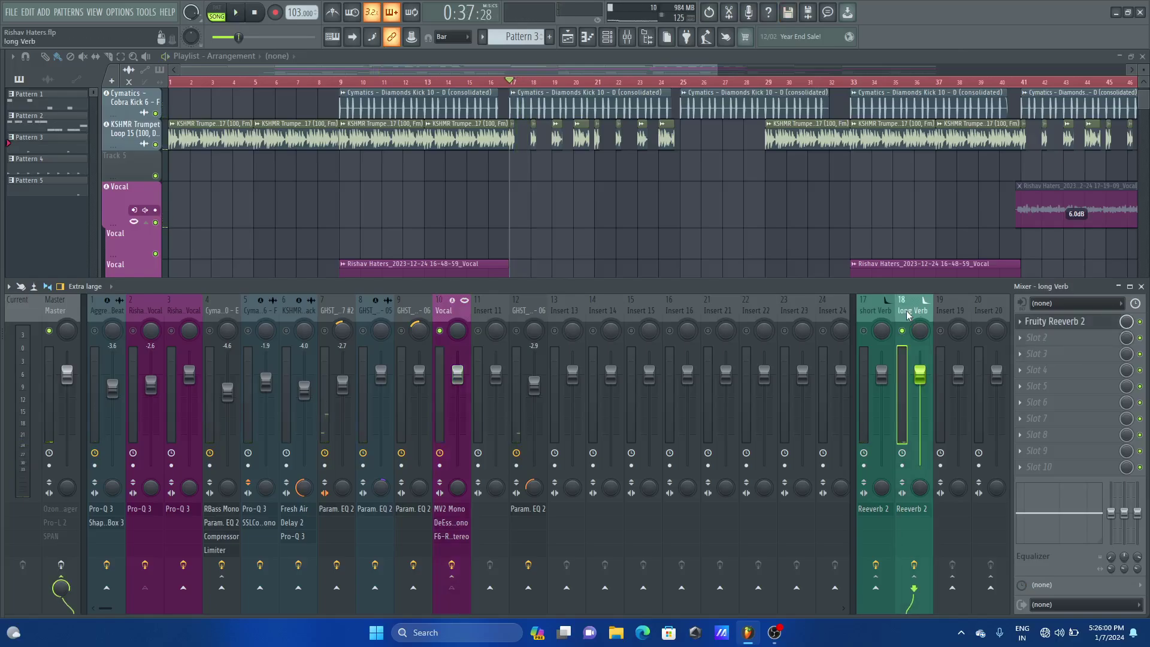
{"action": "left_click", "coordinate": [1084, 322]}
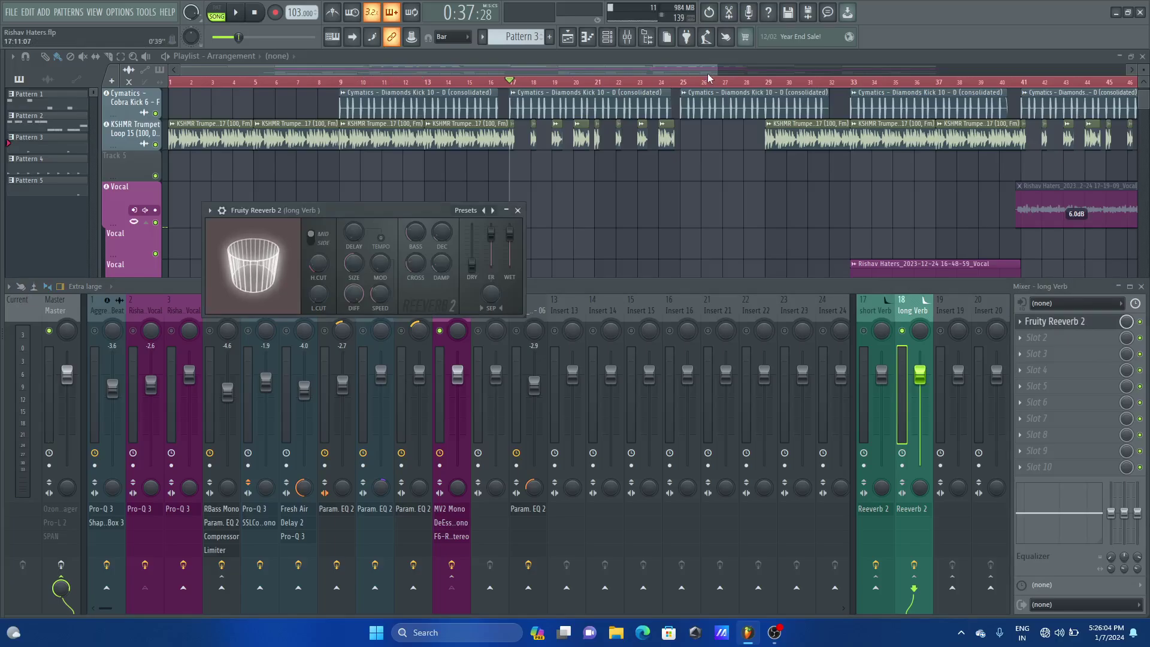
{"action": "left_click_drag", "start_coordinate": [717, 70], "coordinate": [268, 67]}
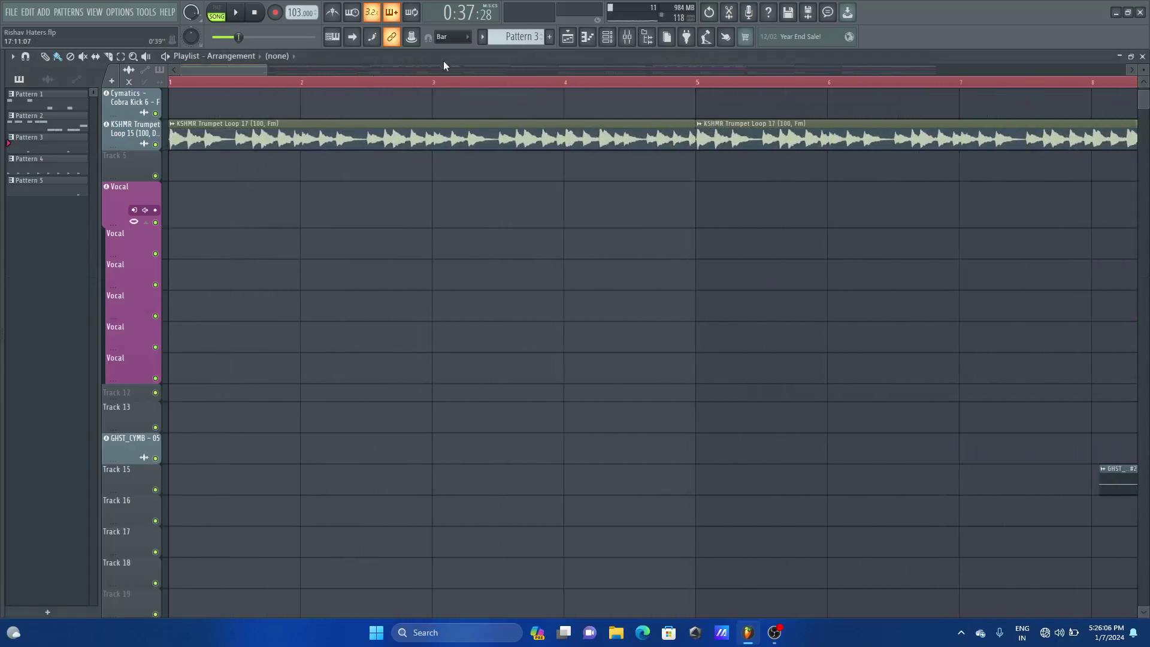
{"action": "left_click", "coordinate": [452, 37]}
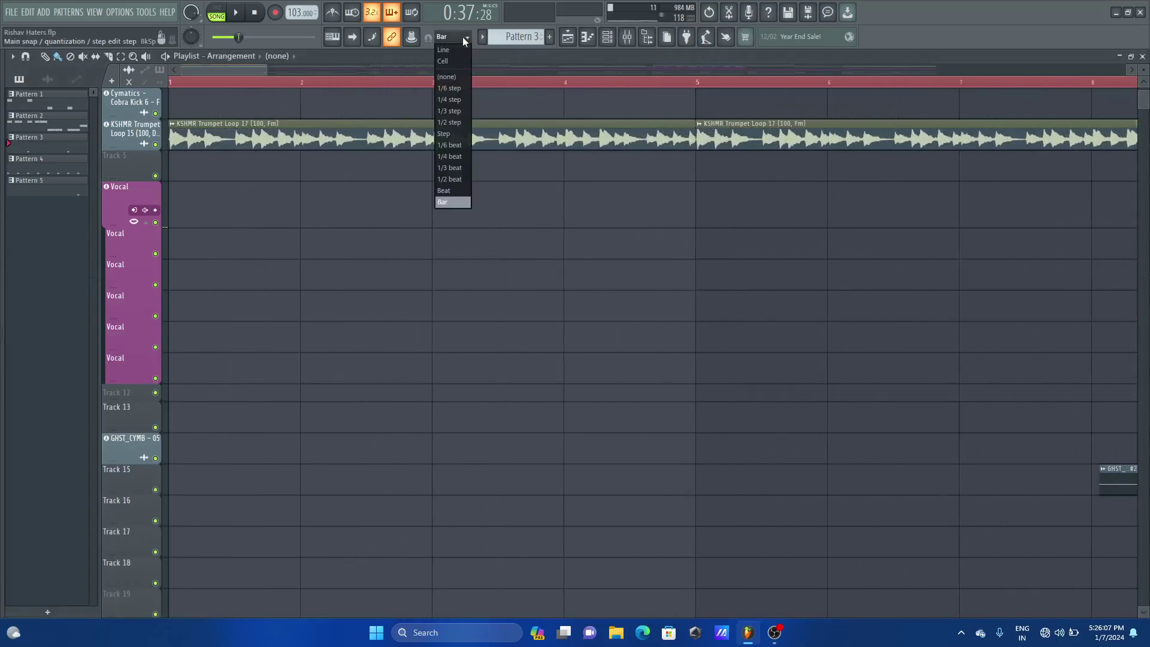
{"action": "left_click", "coordinate": [454, 189]}
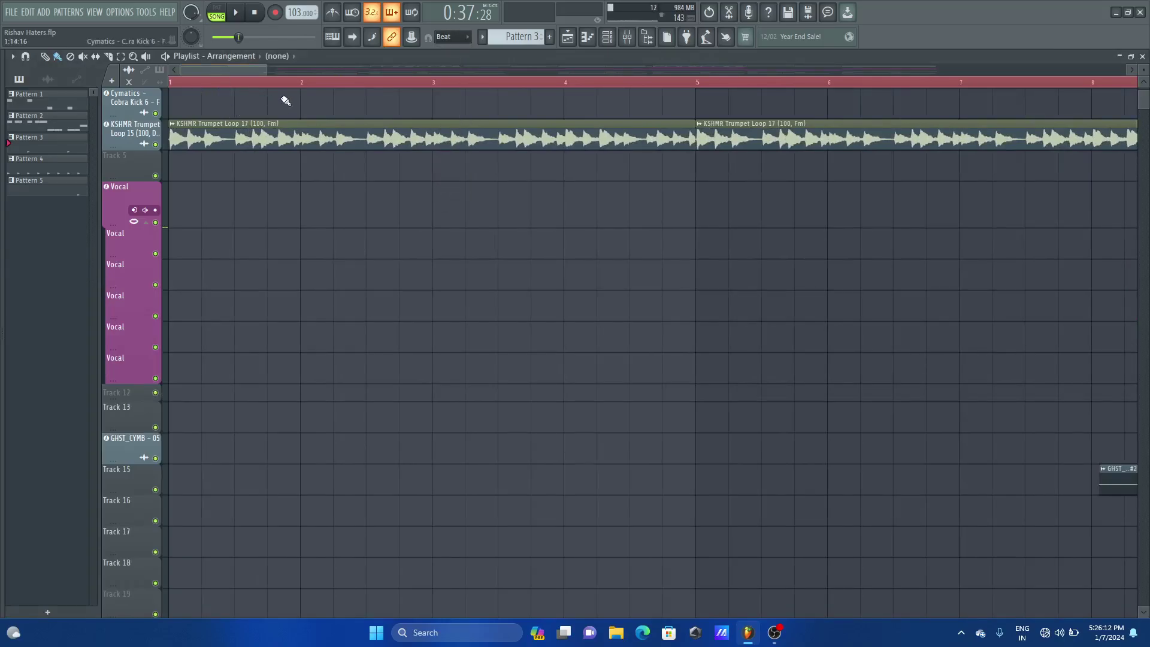
{"action": "left_click", "coordinate": [235, 82]}
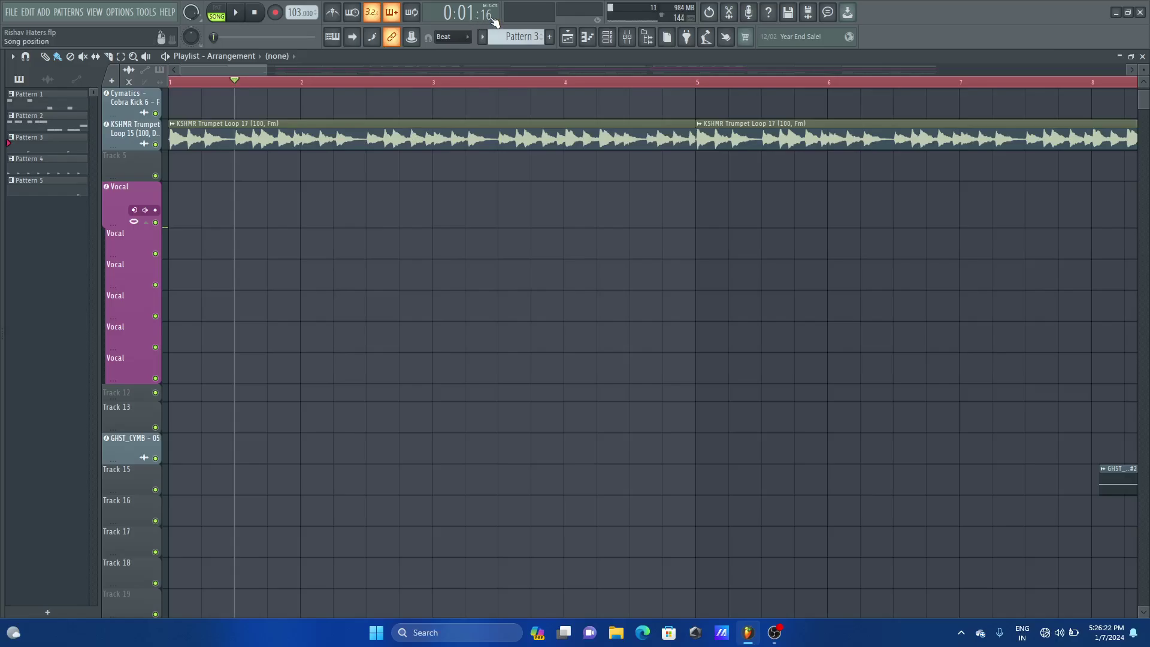
Step: Check the long Verb's Fruity Reeverb 2 settings and audition the song from bar 17
{"action": "left_click", "coordinate": [628, 38]}
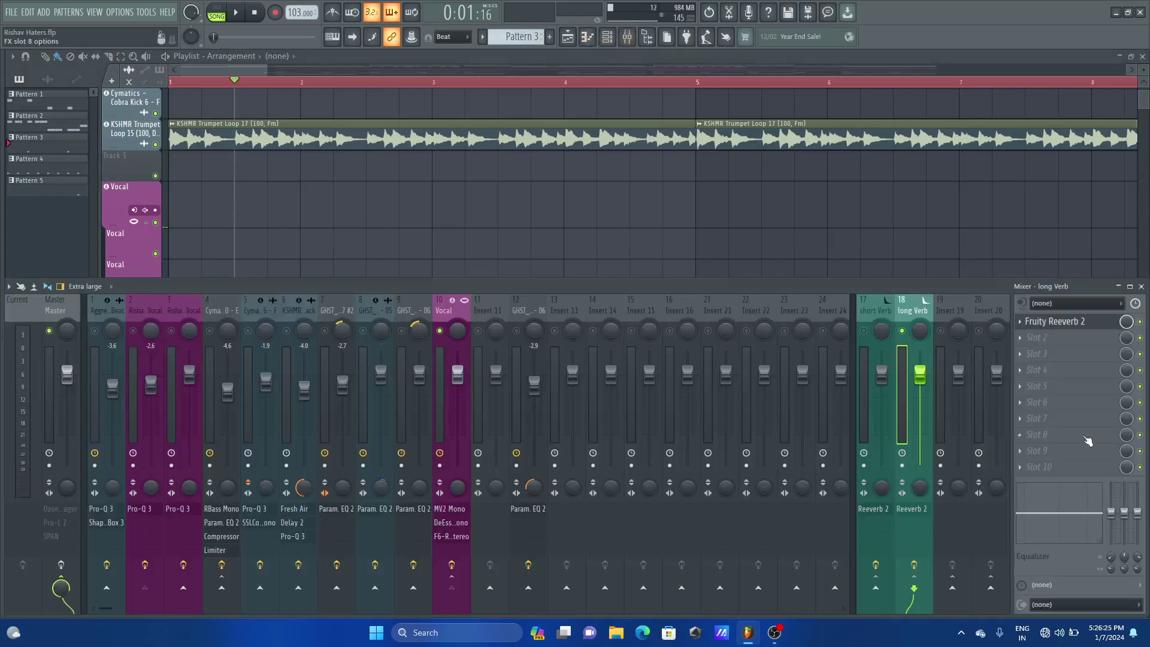
{"action": "left_click", "coordinate": [1090, 326]}
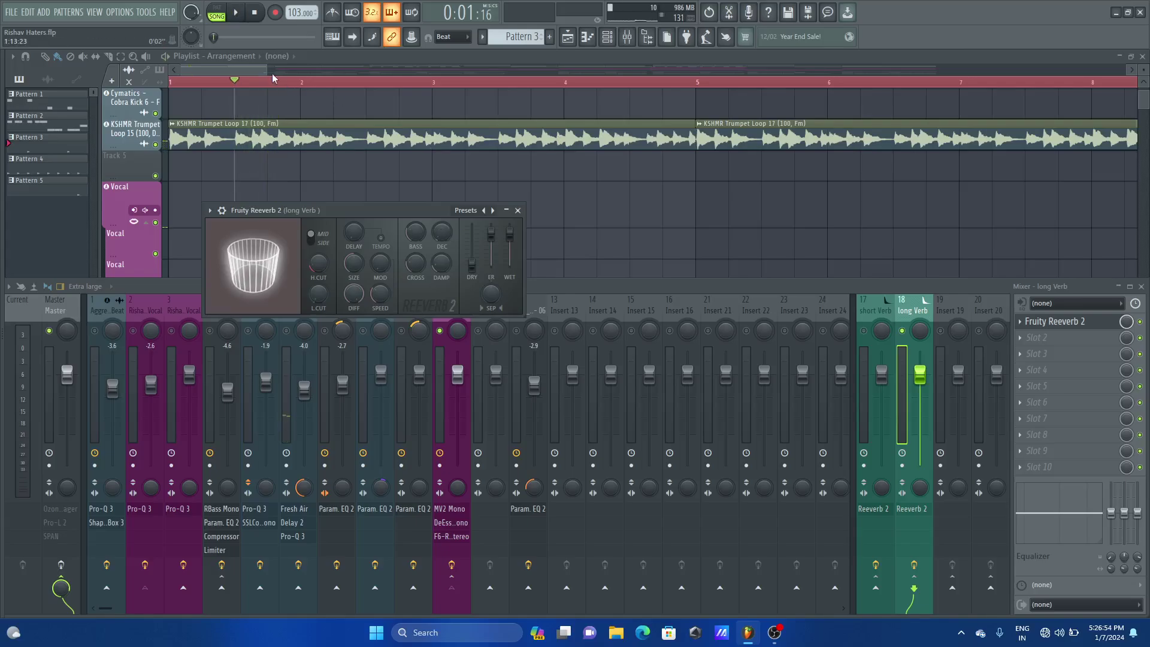
{"action": "left_click_drag", "start_coordinate": [267, 69], "coordinate": [582, 69]}
{"action": "left_click", "coordinate": [701, 83]}
{"action": "key", "text": "space"}
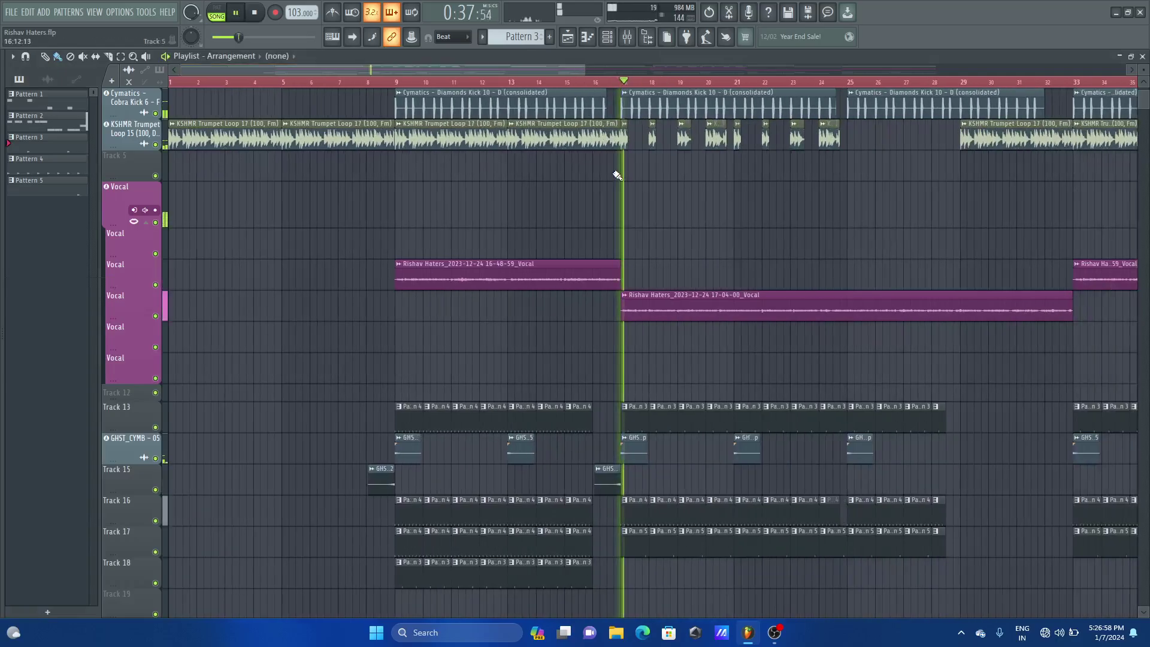
{"action": "key", "text": "space"}
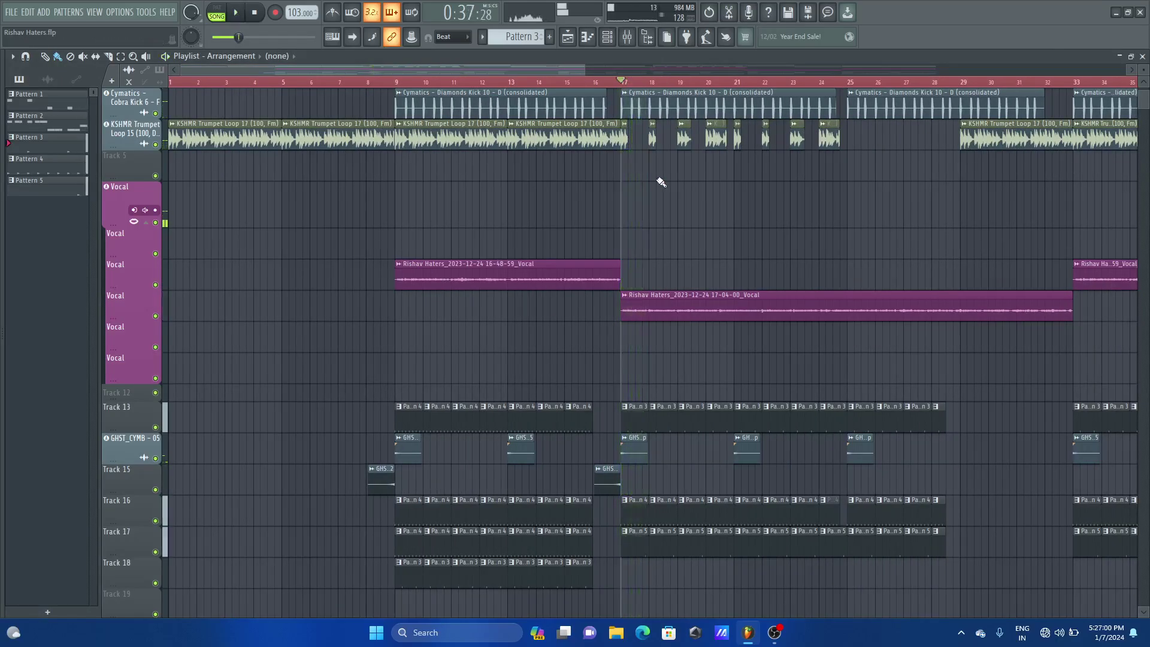
Step: Review the long Verb's Fruity Reeverb 2 and place the playhead at beat 2 of bar 1 to read one beat's duration
{"action": "left_click", "coordinate": [626, 37]}
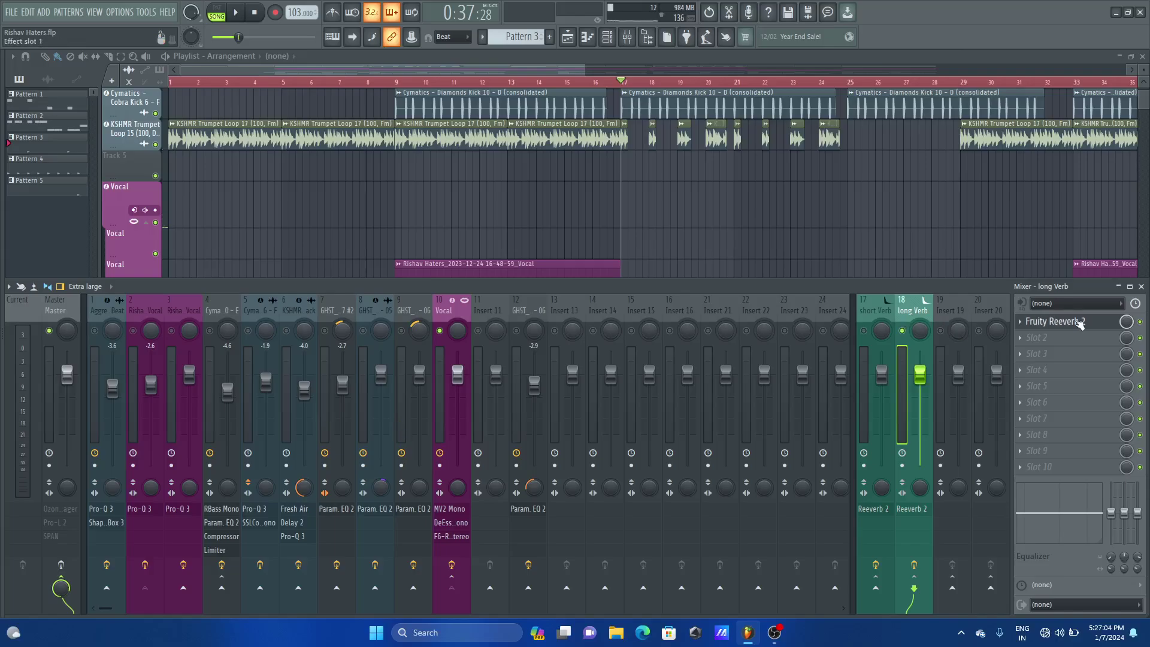
{"action": "left_click", "coordinate": [1030, 319]}
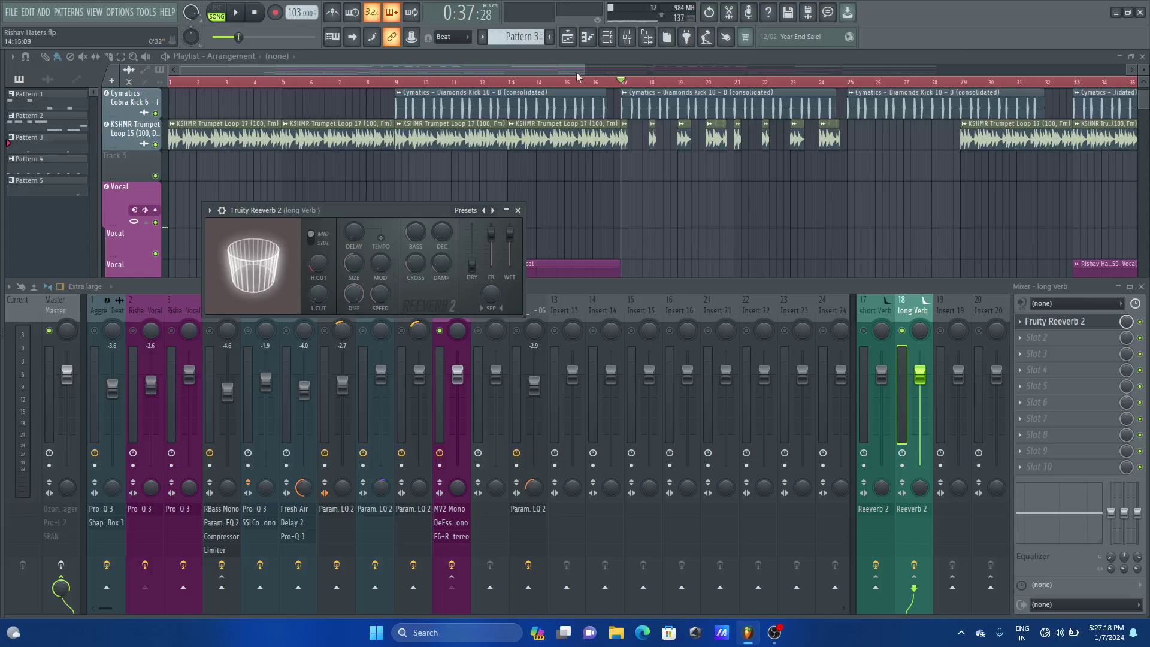
{"action": "left_click_drag", "start_coordinate": [580, 70], "coordinate": [225, 70]}
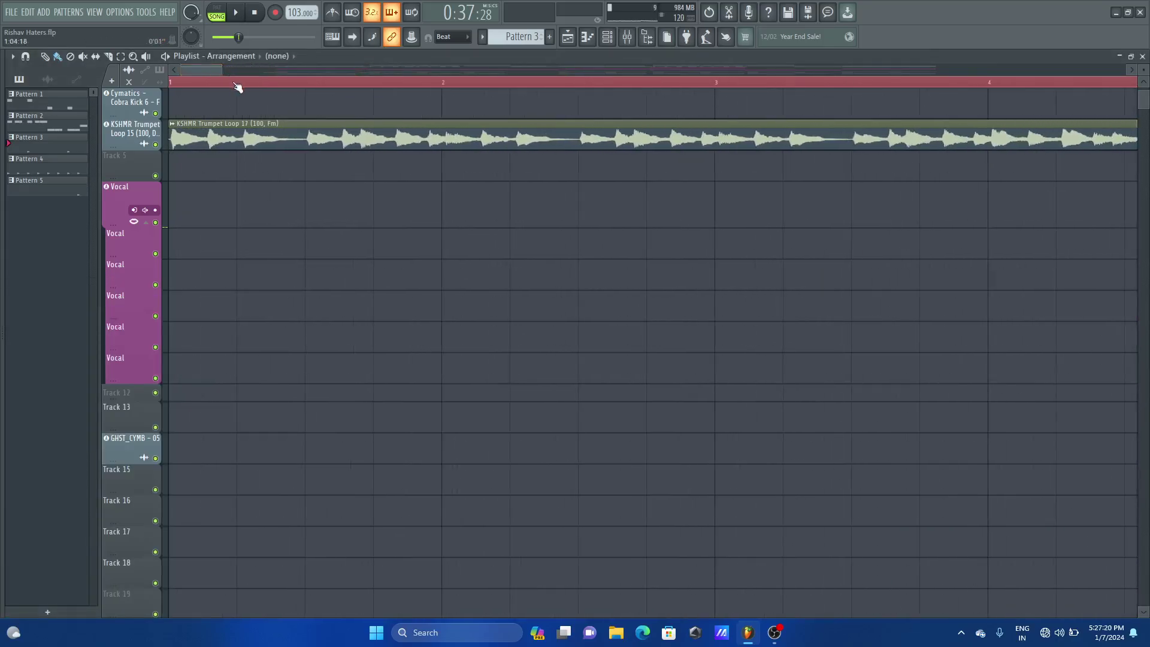
{"action": "left_click", "coordinate": [237, 82]}
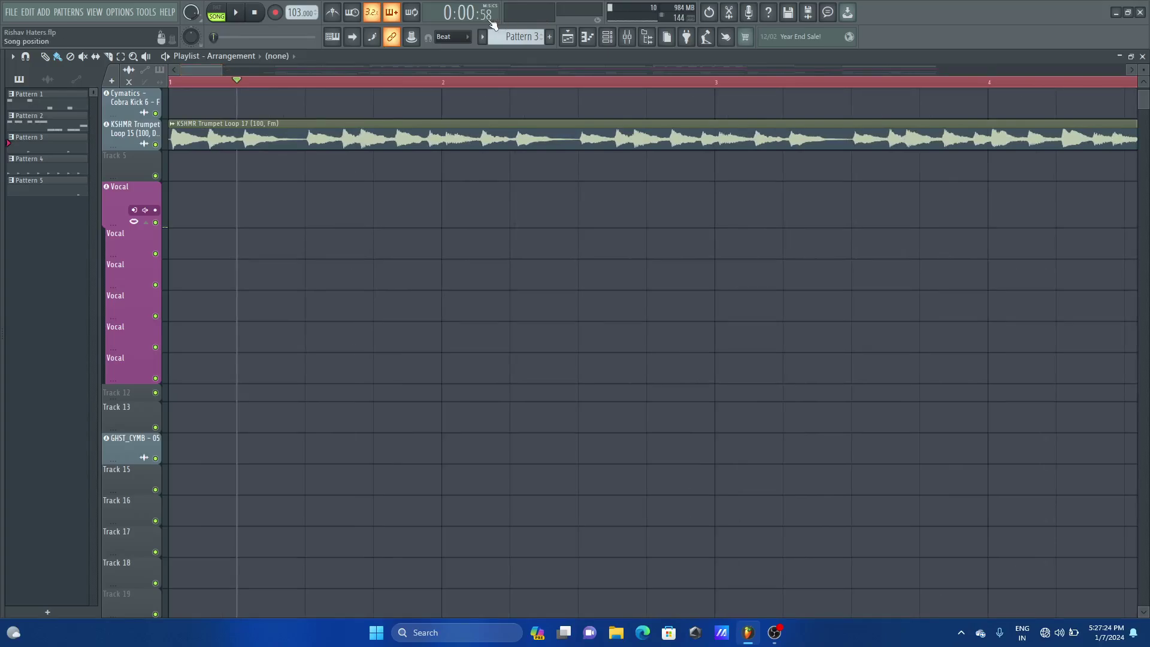
{"action": "left_click", "coordinate": [627, 37]}
Step: Set the snap to 1/2 beat and read the time at successive half-beats of bar 1, leaving the playhead on the first half-beat
{"action": "left_click", "coordinate": [458, 37]}
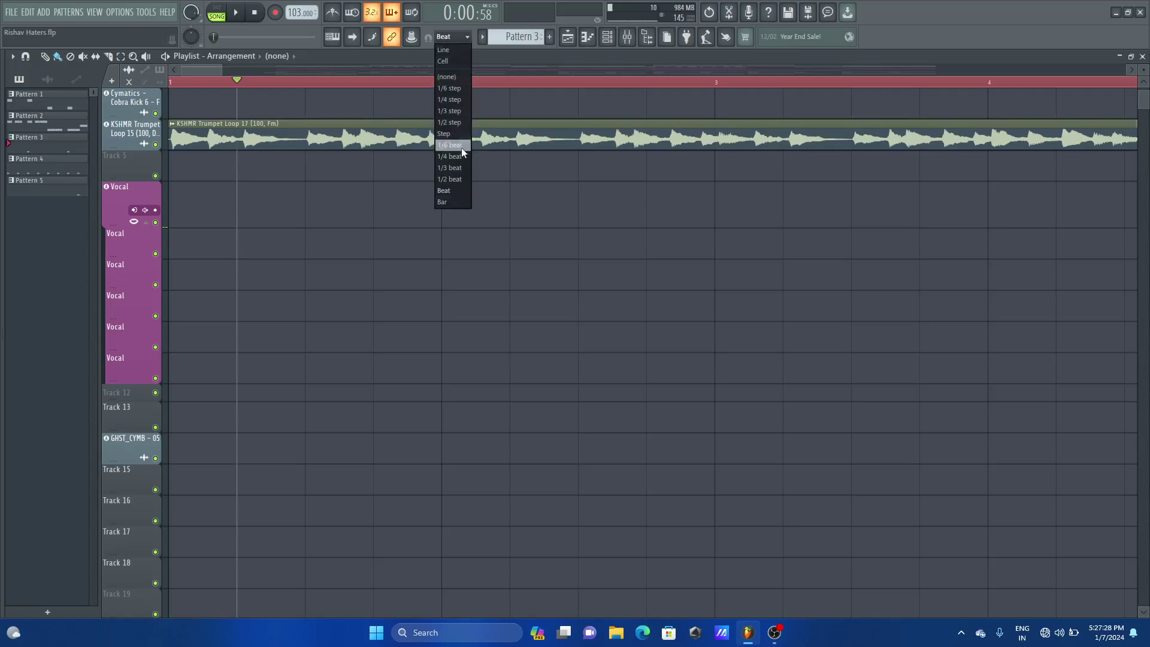
{"action": "left_click", "coordinate": [460, 180]}
{"action": "left_click", "coordinate": [202, 83]}
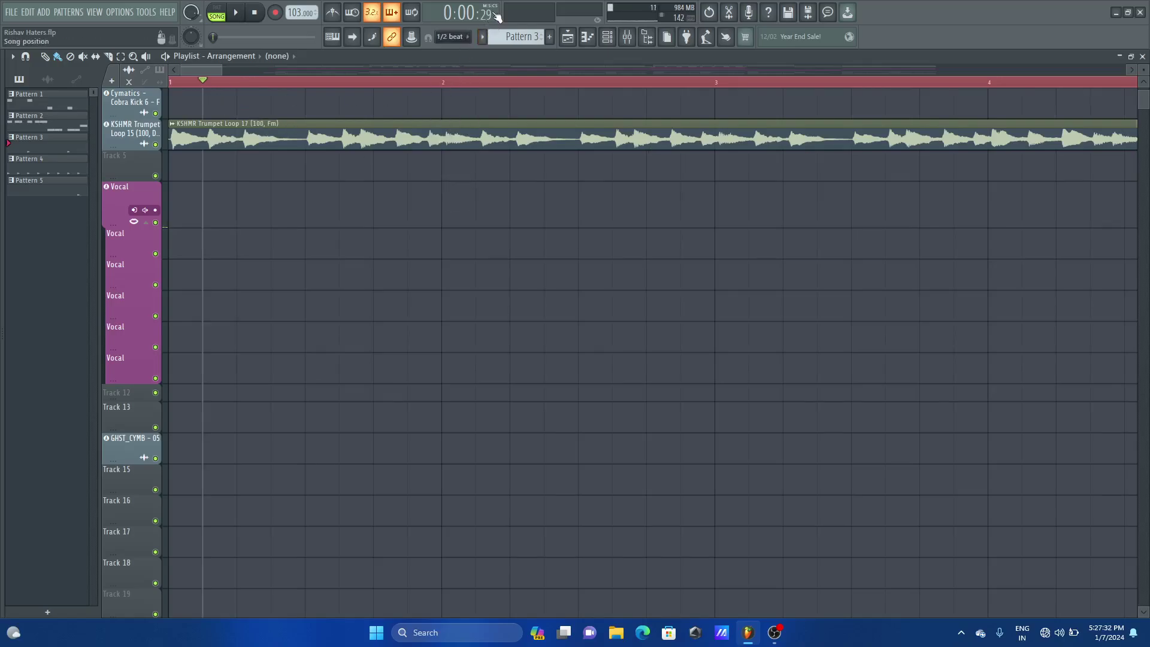
{"action": "left_click", "coordinate": [237, 84]}
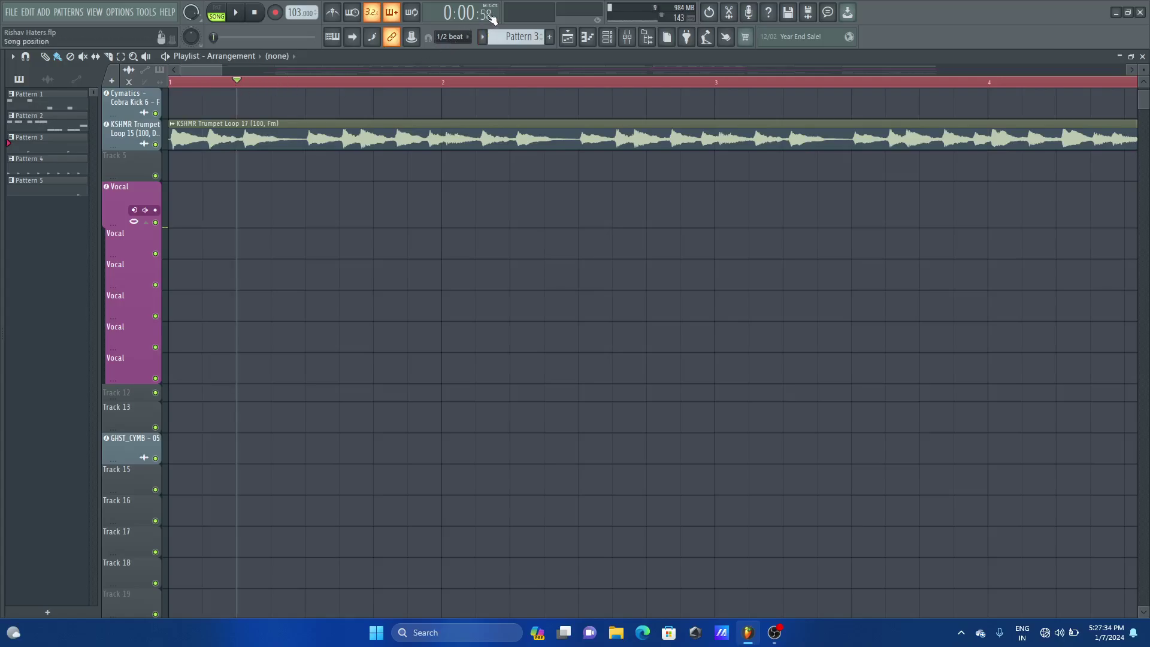
{"action": "left_click", "coordinate": [271, 83]}
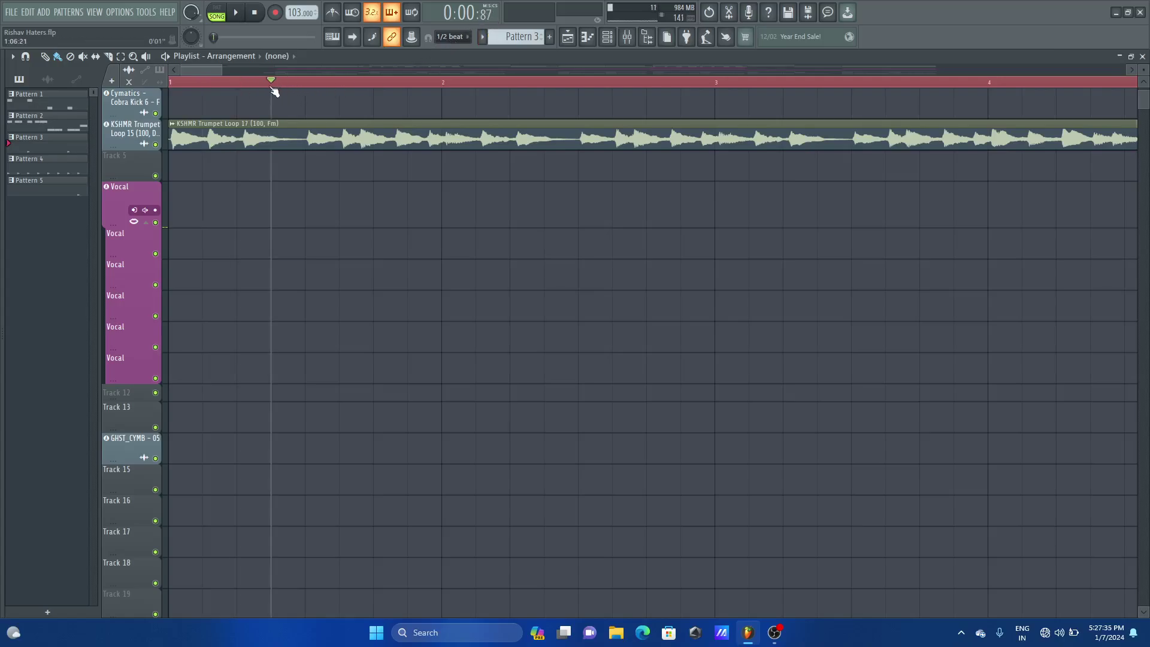
{"action": "left_click", "coordinate": [310, 85]}
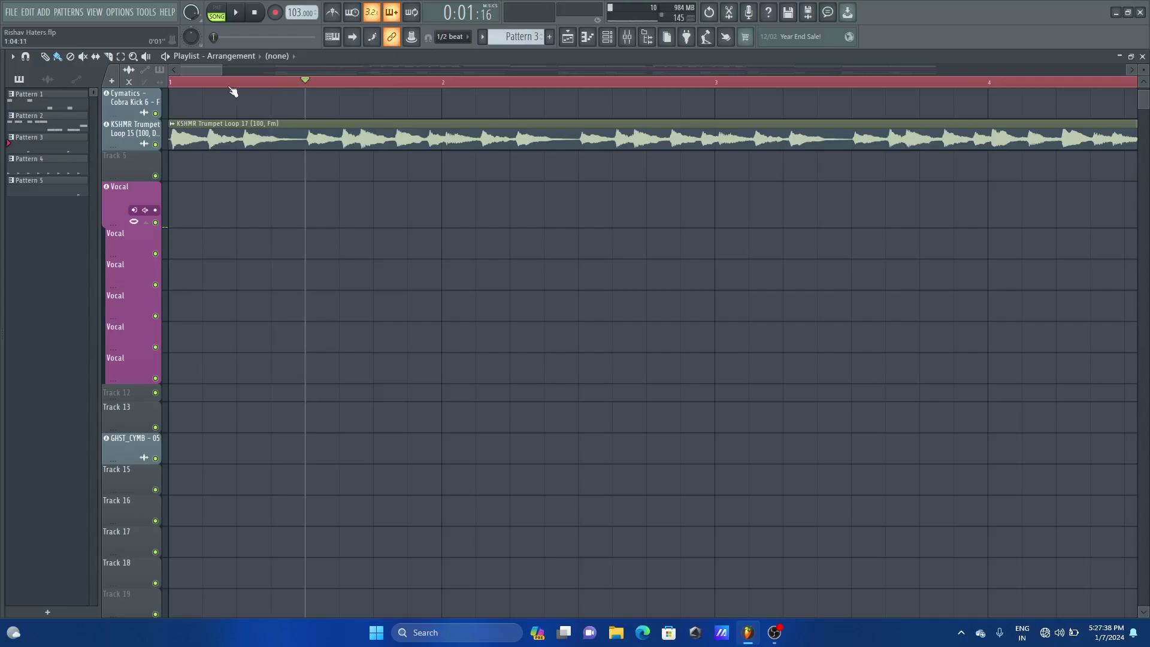
{"action": "left_click", "coordinate": [206, 89]}
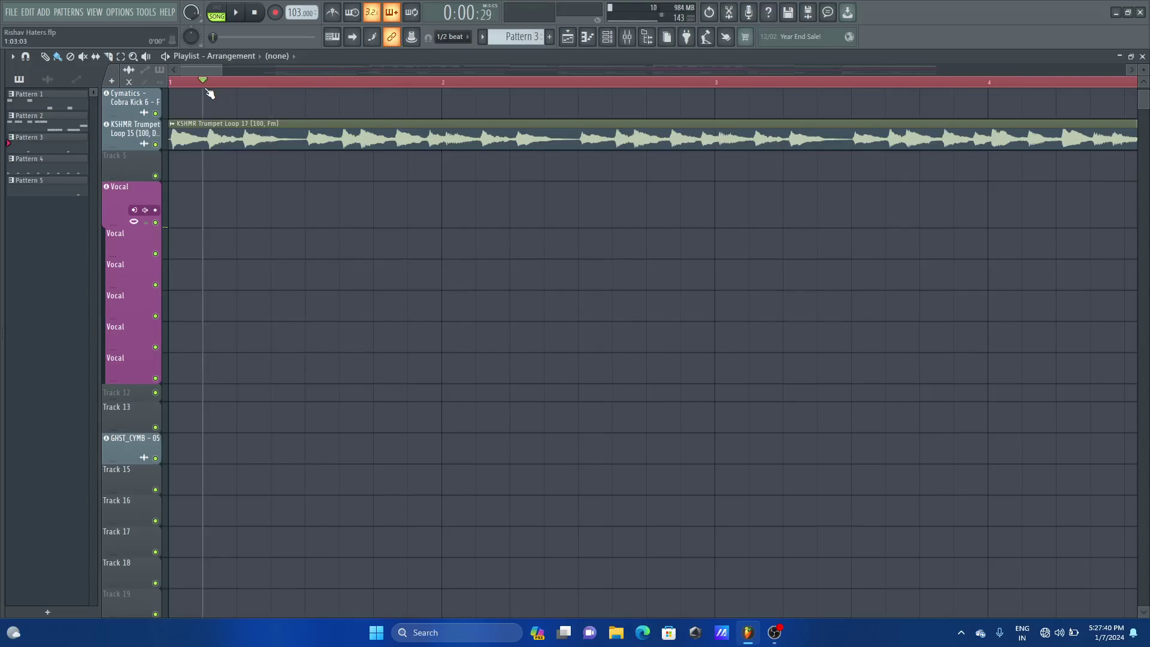
Step: Try a predelay of 39 ms in the long Verb's Fruity Reeverb 2
{"action": "left_click", "coordinate": [627, 42]}
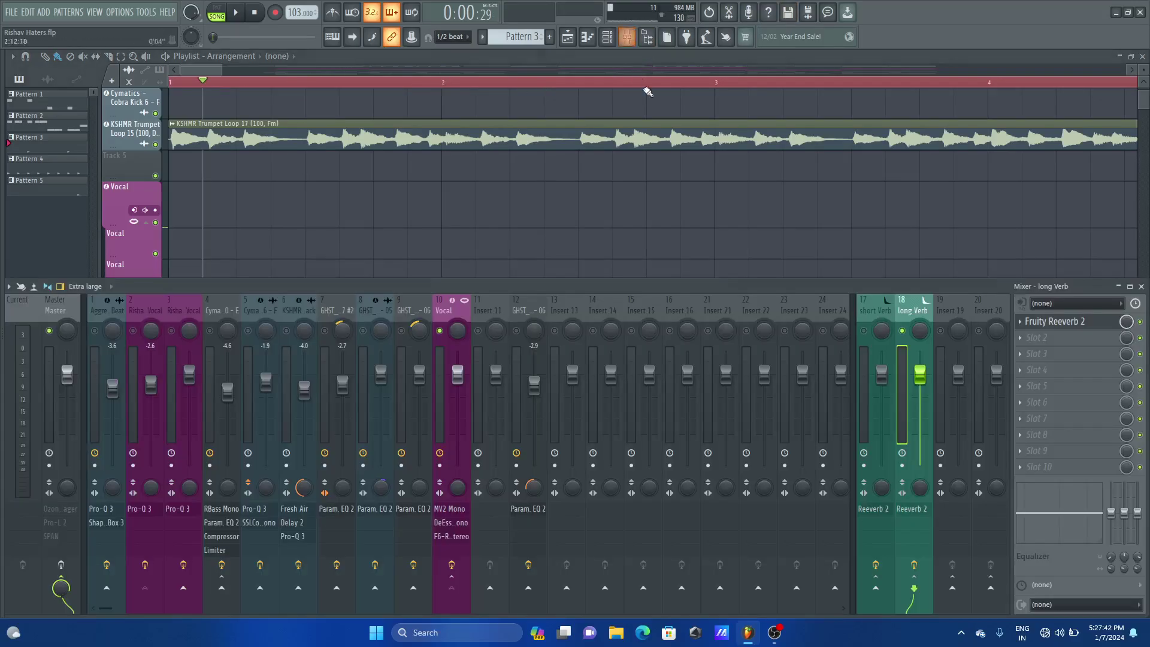
{"action": "left_click", "coordinate": [1068, 322]}
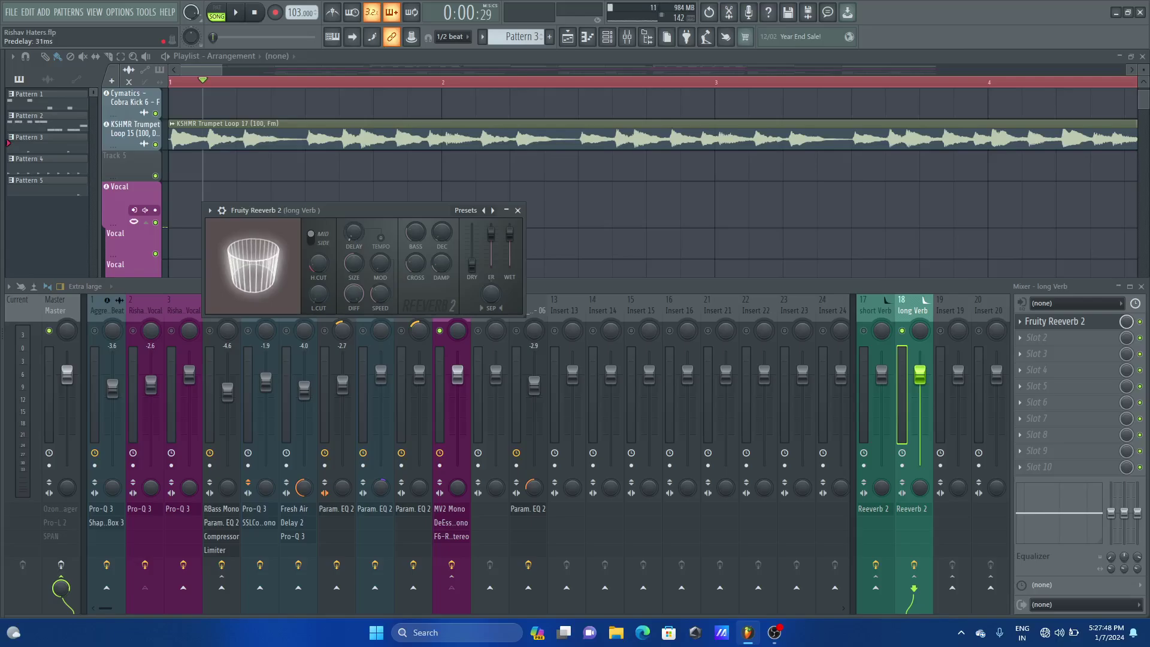
{"action": "mouse_move", "coordinate": [353, 233]}
{"action": "left_mouse_down"}
{"action": "mouse_move", "coordinate": [358, 249]}
{"action": "mouse_move", "coordinate": [347, 218]}
{"action": "mouse_move", "coordinate": [347, 227]}
{"action": "left_mouse_up"}
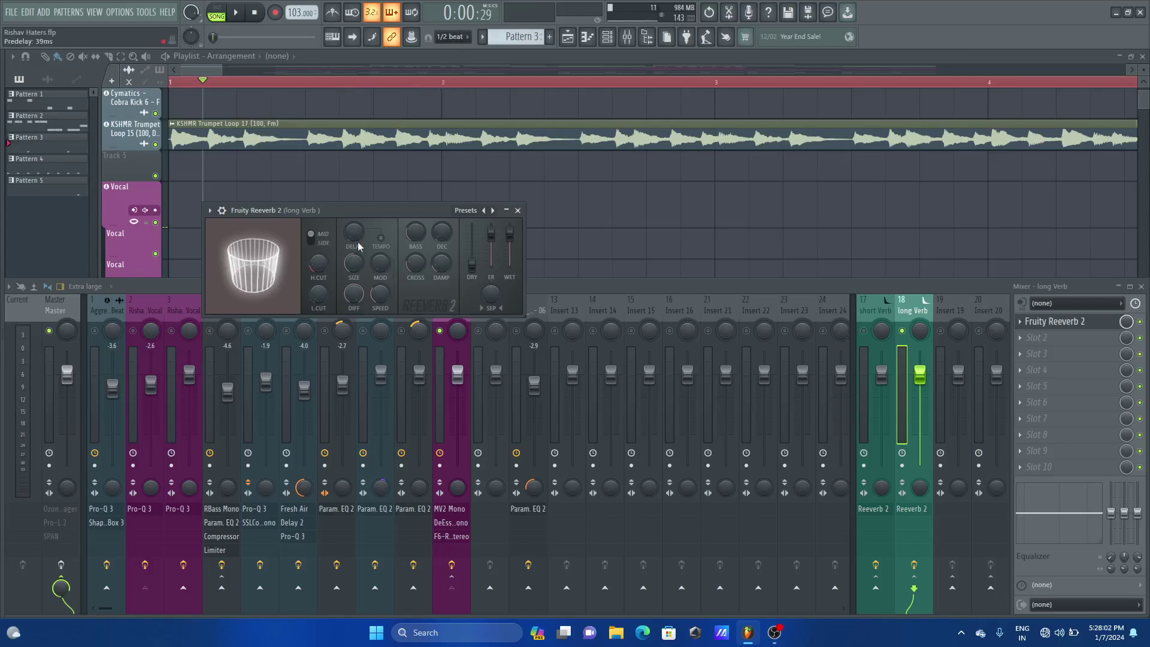
{"action": "left_click_drag", "start_coordinate": [354, 232], "coordinate": [354, 238]}
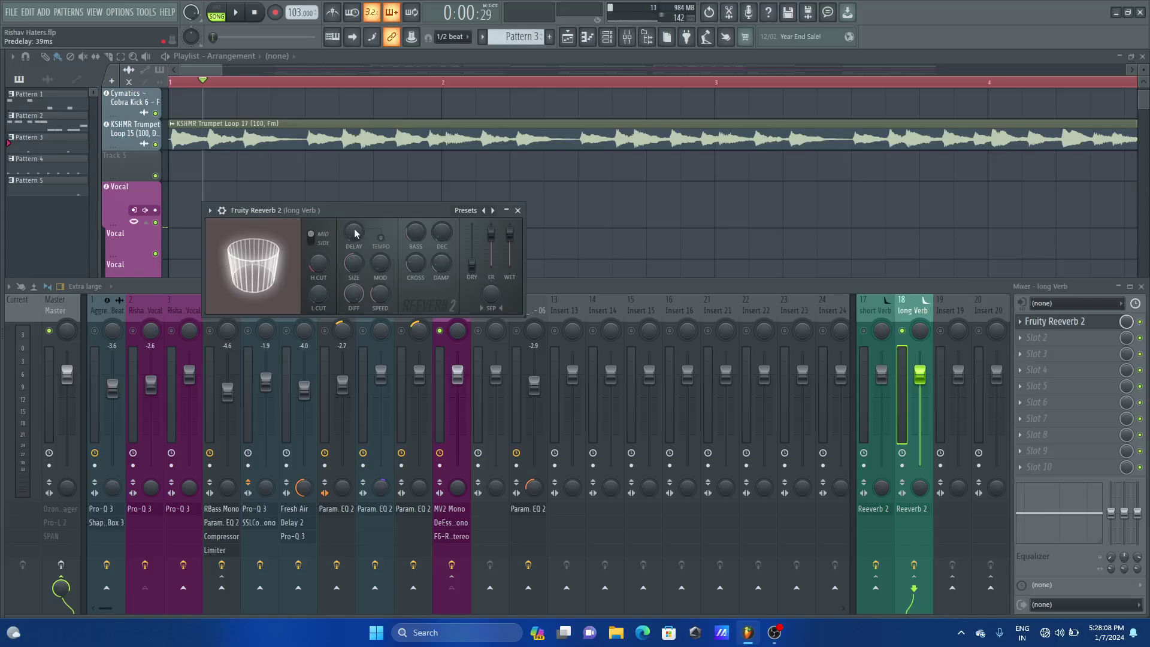
{"action": "mouse_move", "coordinate": [354, 229]}
{"action": "left_mouse_down"}
{"action": "mouse_move", "coordinate": [353, 245]}
{"action": "mouse_move", "coordinate": [352, 236]}
{"action": "left_mouse_up"}
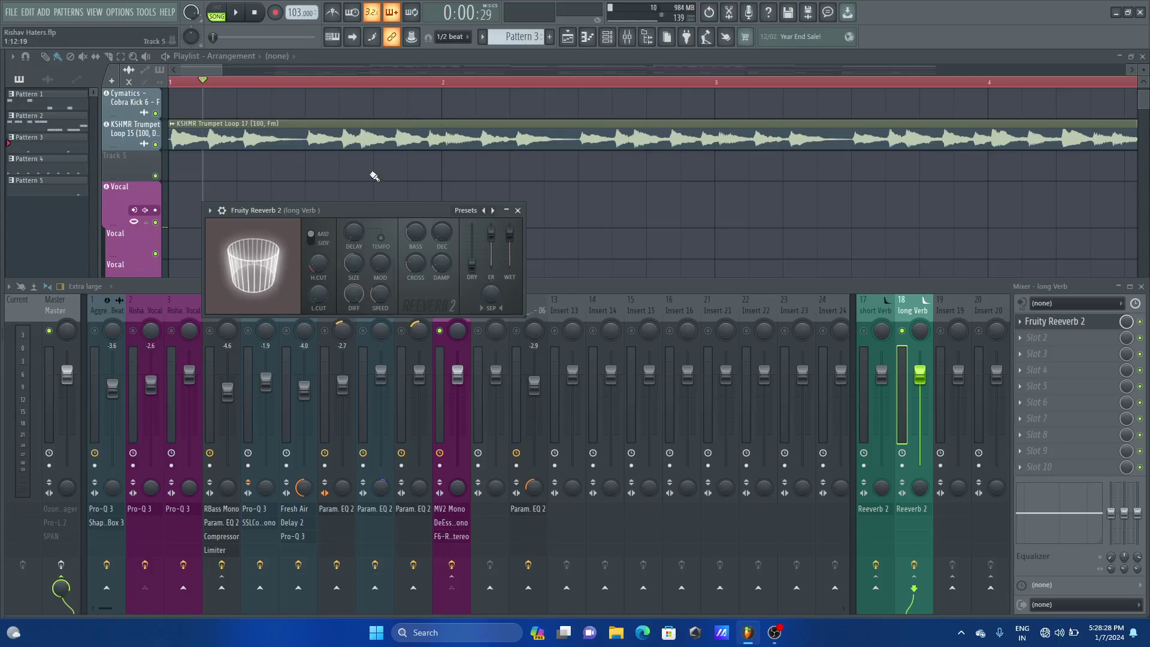
Step: Audition the long reverb by playing the song from around bar 17 of the playlist
{"action": "left_click_drag", "start_coordinate": [223, 69], "coordinate": [461, 69]}
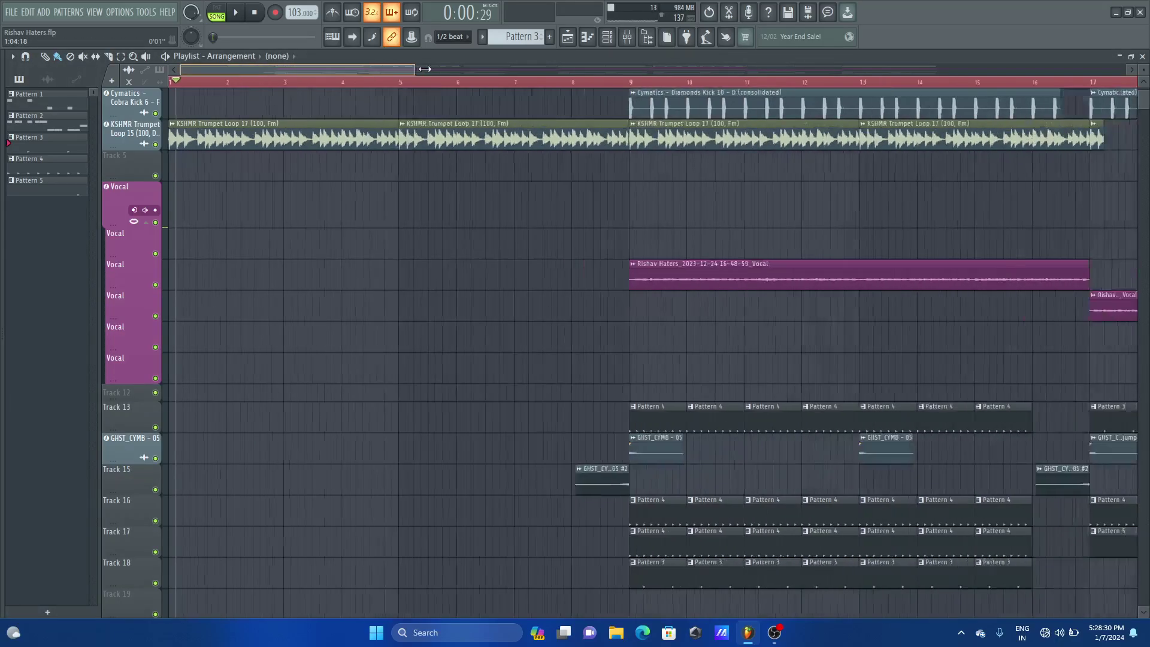
{"action": "left_click", "coordinate": [819, 83]}
{"action": "key", "text": "space"}
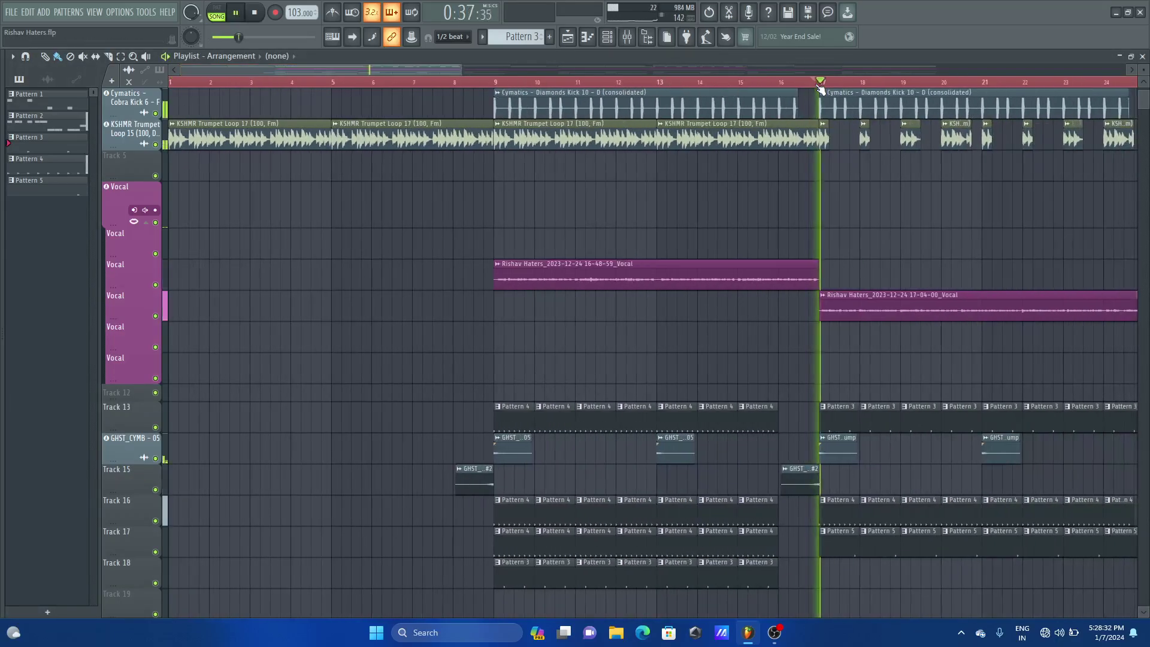
{"action": "key", "text": "space"}
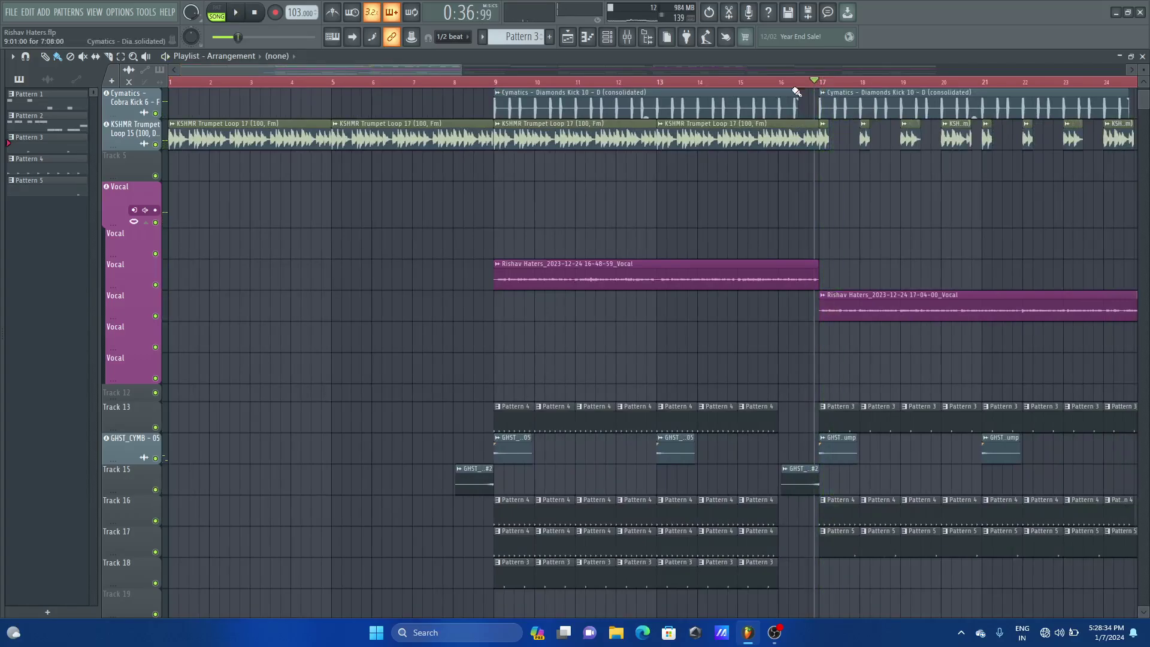
Step: Set the predelay of the long Verb's Fruity Reeverb 2 to 31 ms
{"action": "left_click", "coordinate": [627, 37]}
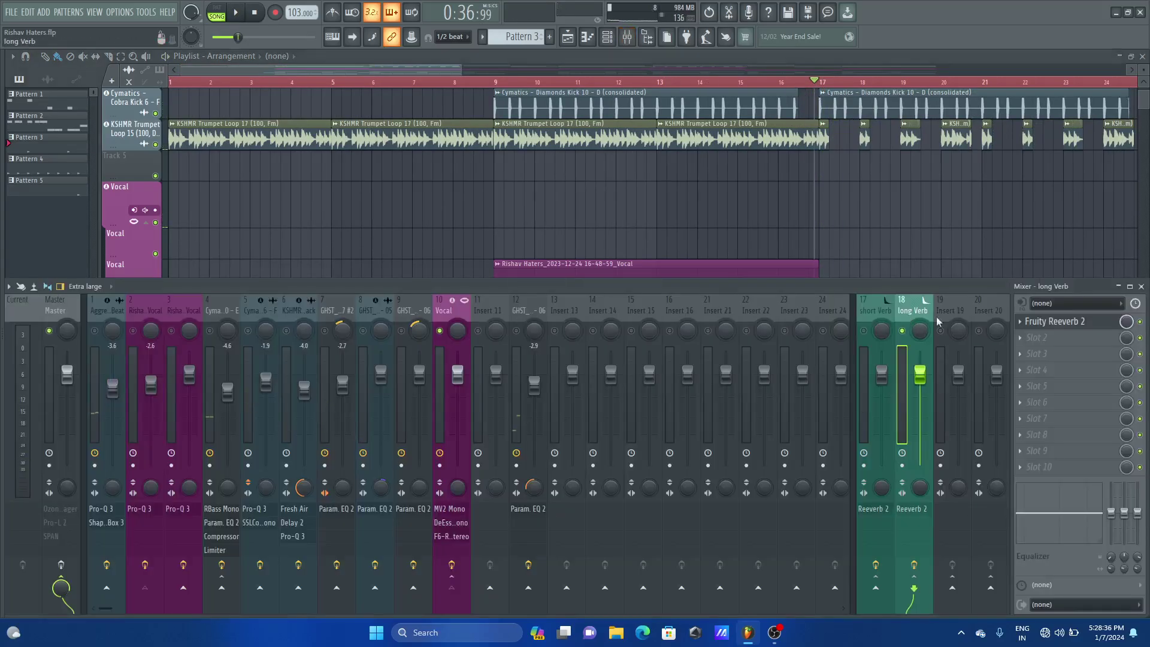
{"action": "left_click", "coordinate": [1064, 328]}
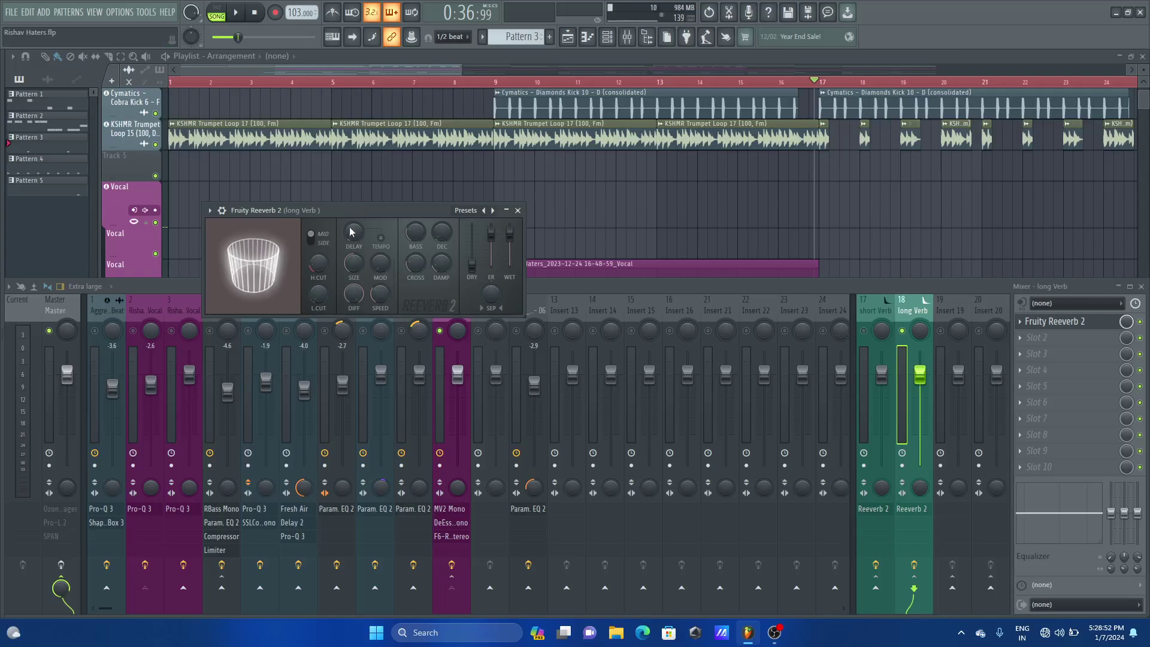
{"action": "left_click_drag", "start_coordinate": [351, 235], "coordinate": [352, 239]}
{"action": "left_click_drag", "start_coordinate": [352, 239], "coordinate": [358, 237]}
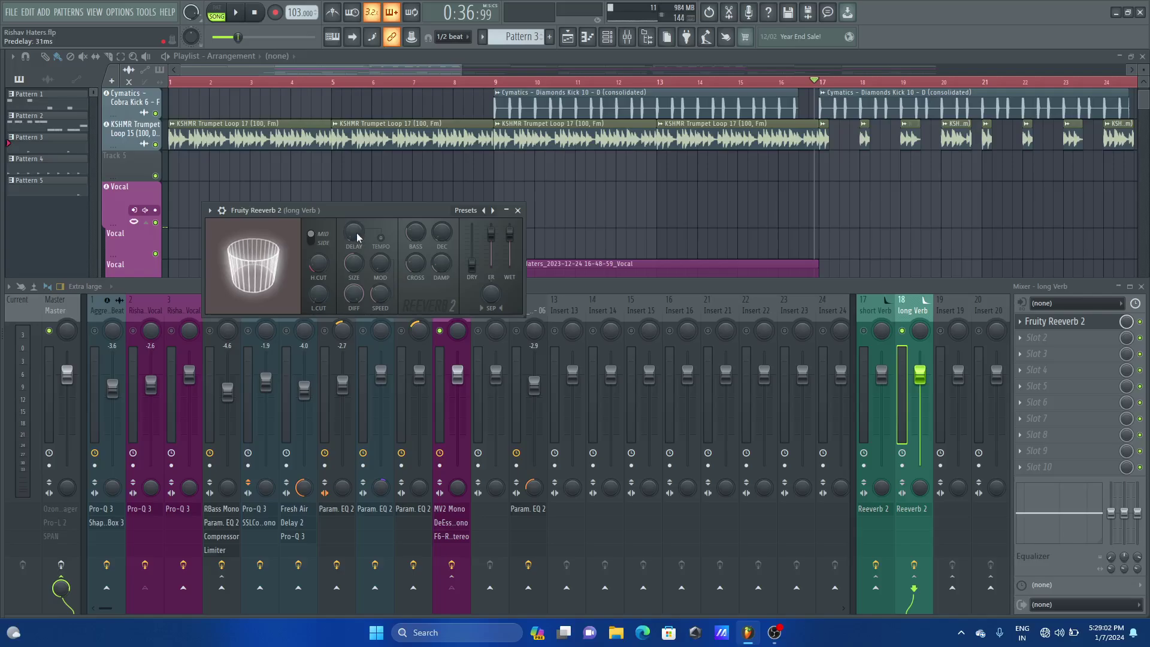
Step: Delete the KSHMR Trumpet Loop clip starting at bar 5 and audition the long reverb from just before bar 17
{"action": "right_click", "coordinate": [371, 137]}
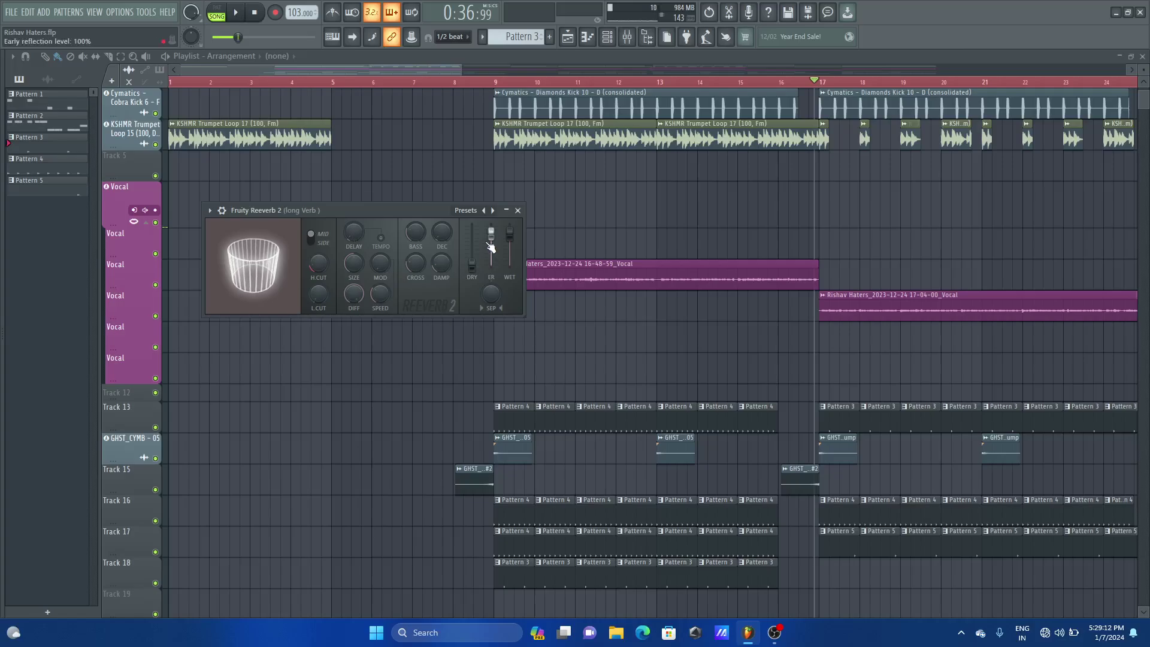
{"action": "key", "text": "space"}
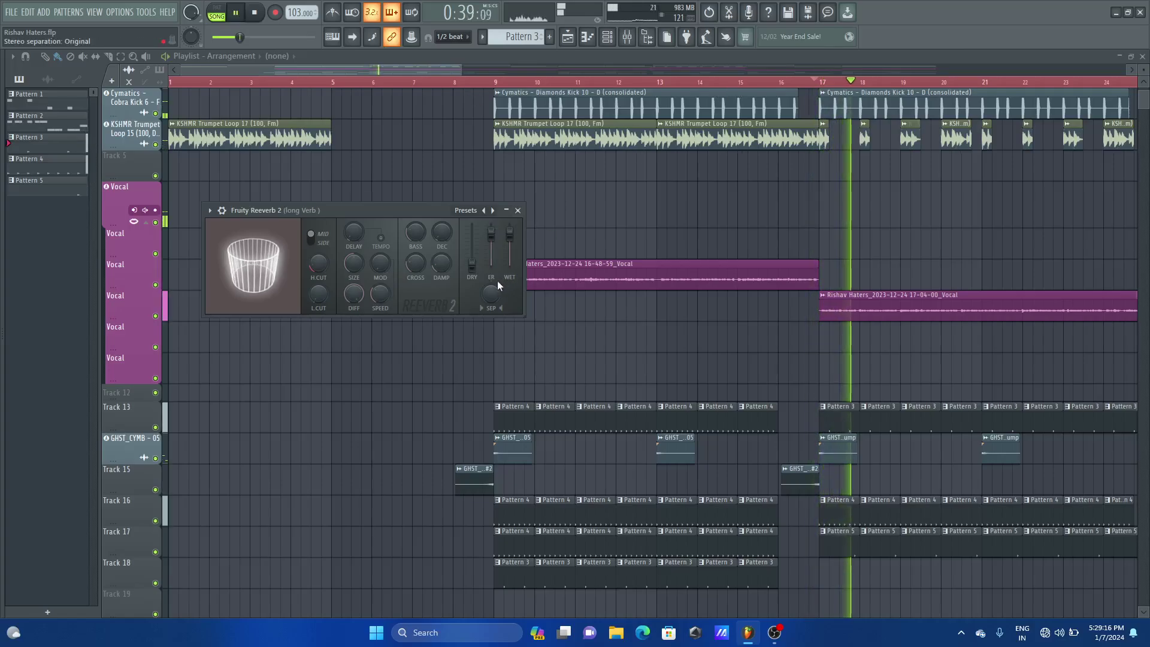
{"action": "key", "text": "space"}
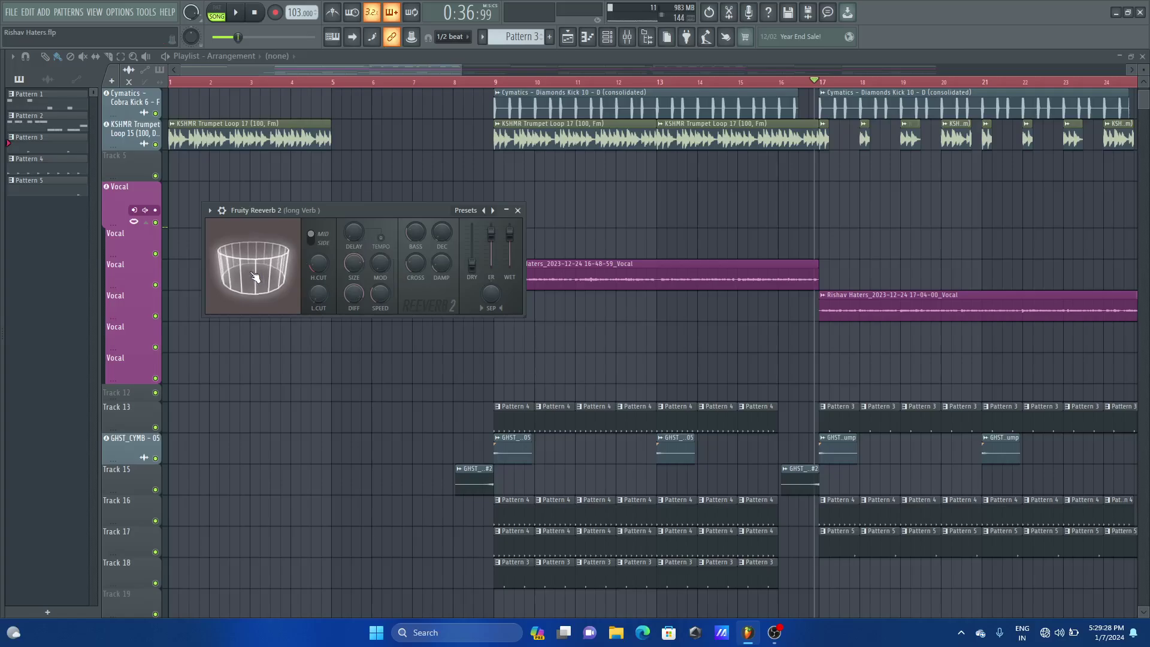
Step: Reduce the room size of the long Verb's Fruity Reeverb 2 to 49 while playing the song from just before bar 17
{"action": "left_click_drag", "start_coordinate": [255, 274], "coordinate": [262, 246]}
{"action": "key", "text": "space"}
{"action": "scroll", "coordinate": [261, 270], "scroll_direction": "down", "scroll_amount": 4}
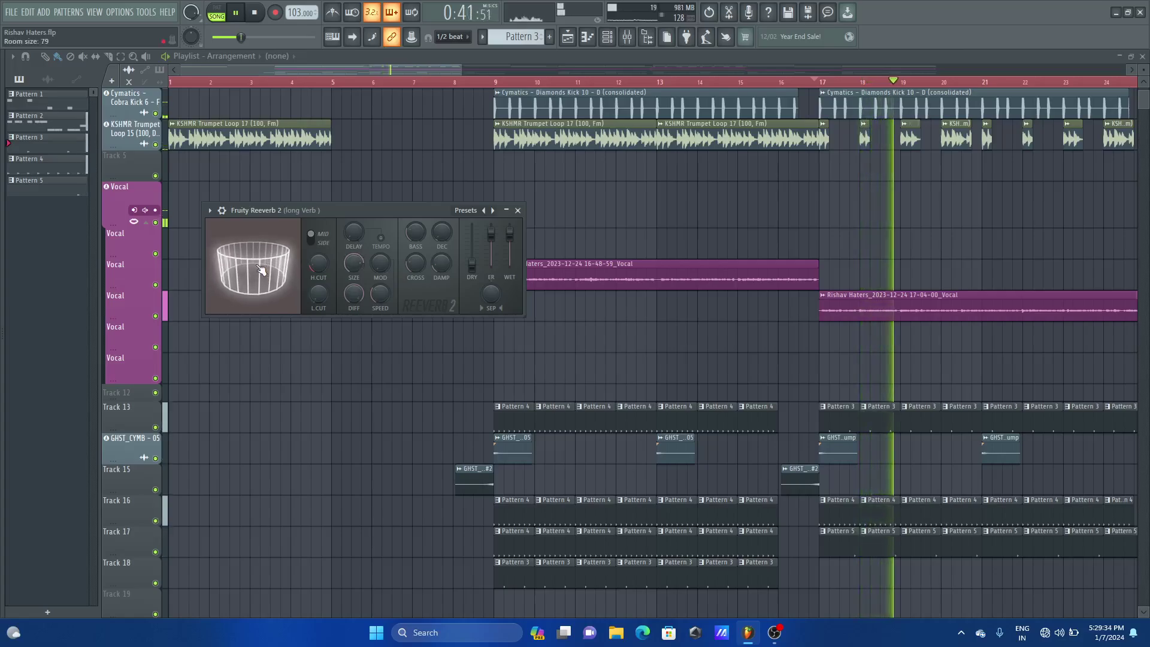
{"action": "scroll", "coordinate": [262, 270], "scroll_direction": "down", "scroll_amount": 5}
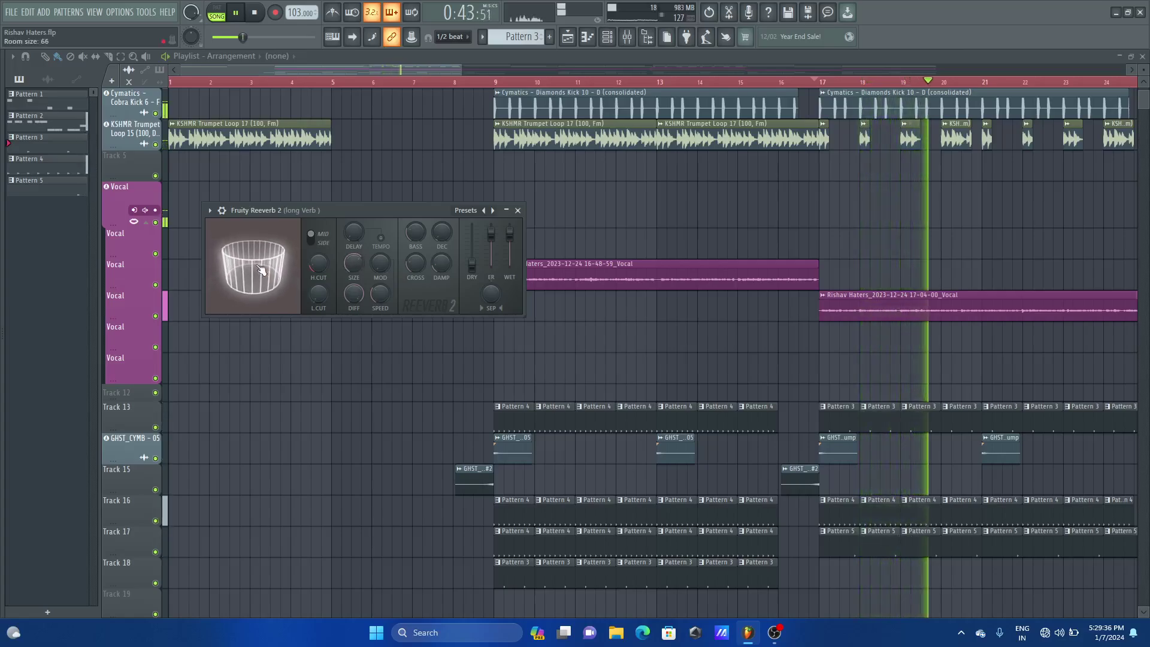
{"action": "scroll", "coordinate": [261, 270], "scroll_direction": "up", "scroll_amount": 1}
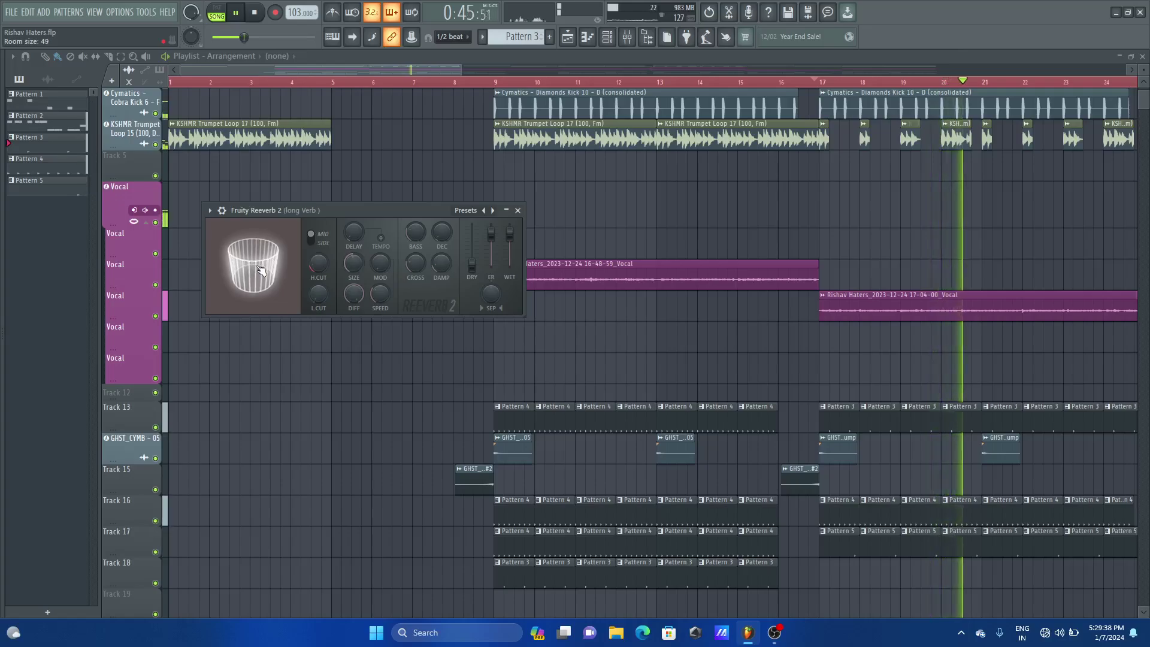
{"action": "key", "text": "space"}
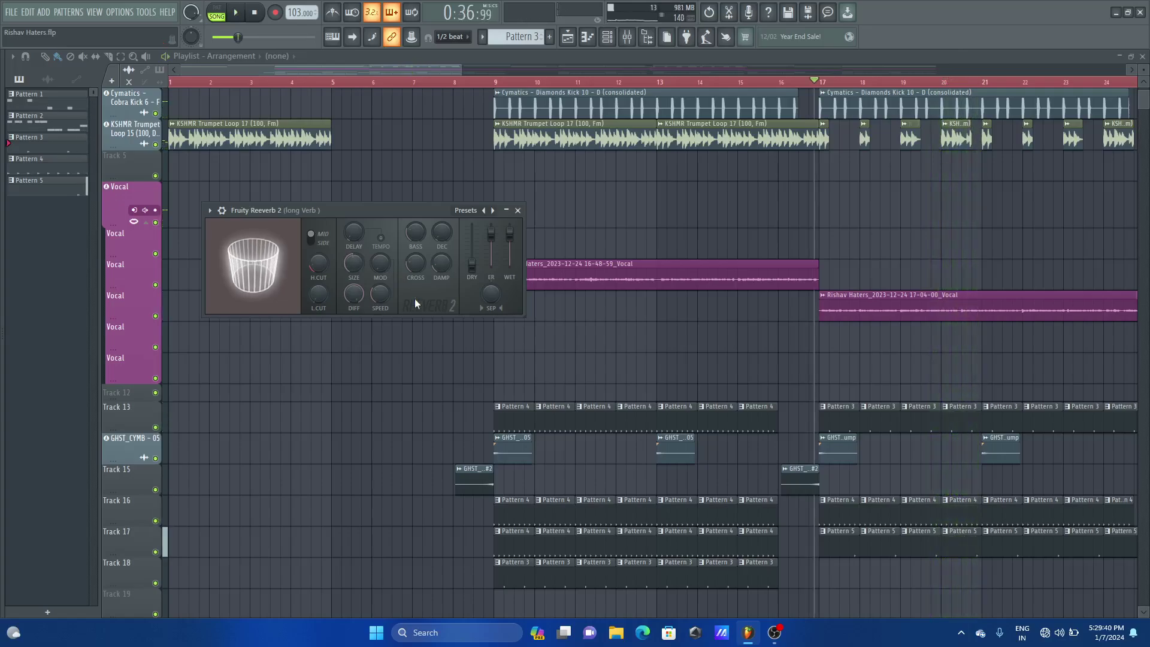
Step: Try a low cut of 2689 Hz in the long Verb's Fruity Reeverb 2 during playback
{"action": "scroll", "coordinate": [274, 268], "scroll_direction": "up", "scroll_amount": 1}
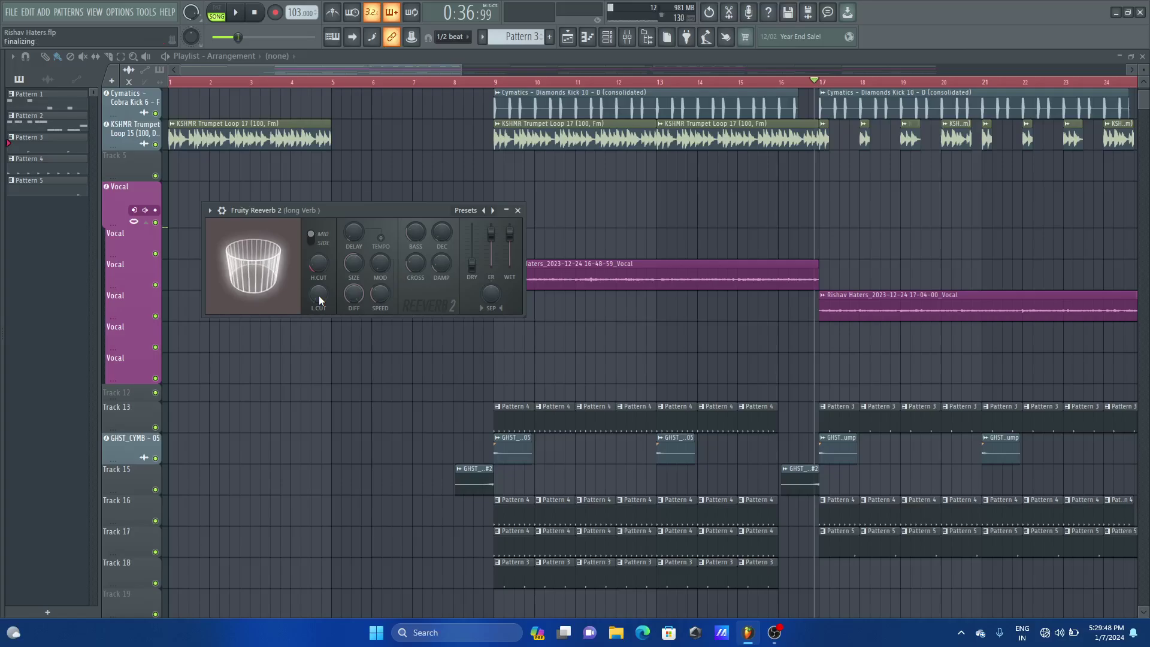
{"action": "key", "text": "space"}
{"action": "left_click_drag", "start_coordinate": [318, 296], "coordinate": [321, 296]}
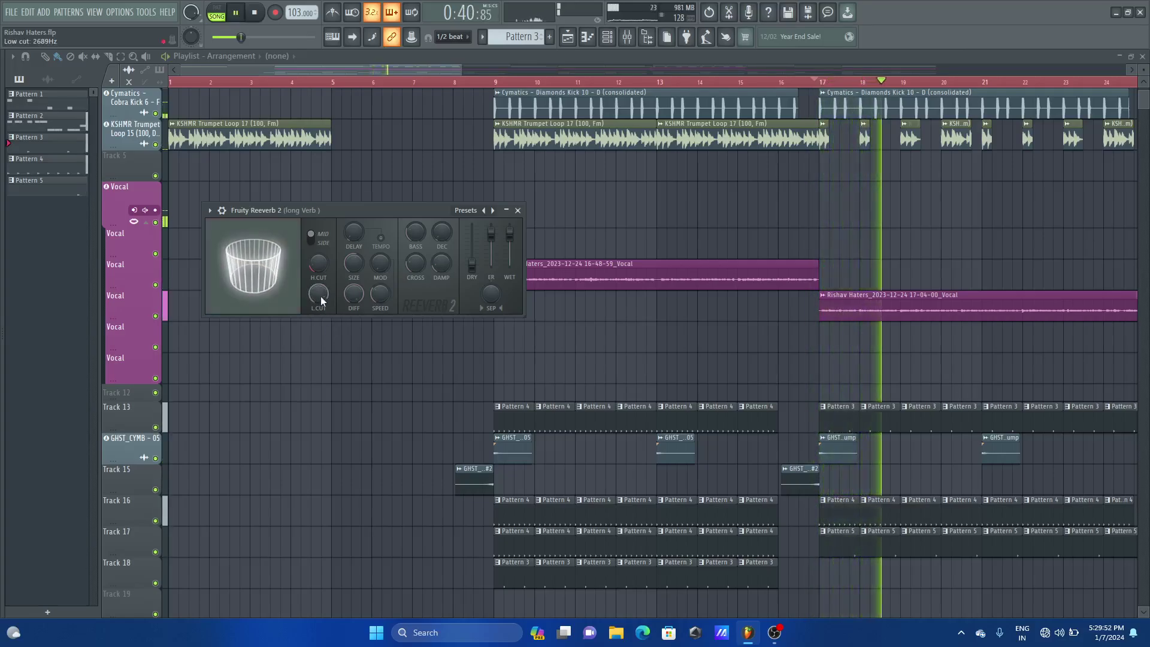
{"action": "key", "text": "space"}
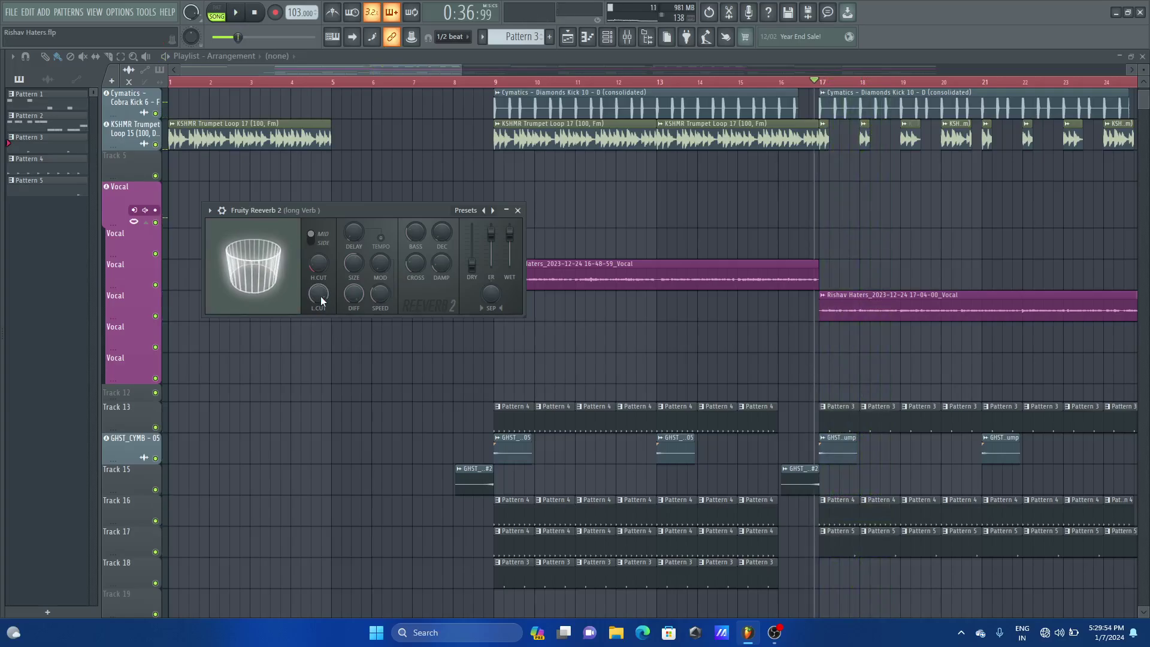
Step: Try lowering the long Verb's low cut to 179 Hz and audition it from just before bar 17
{"action": "scroll", "coordinate": [318, 294], "scroll_direction": "down", "scroll_amount": 3}
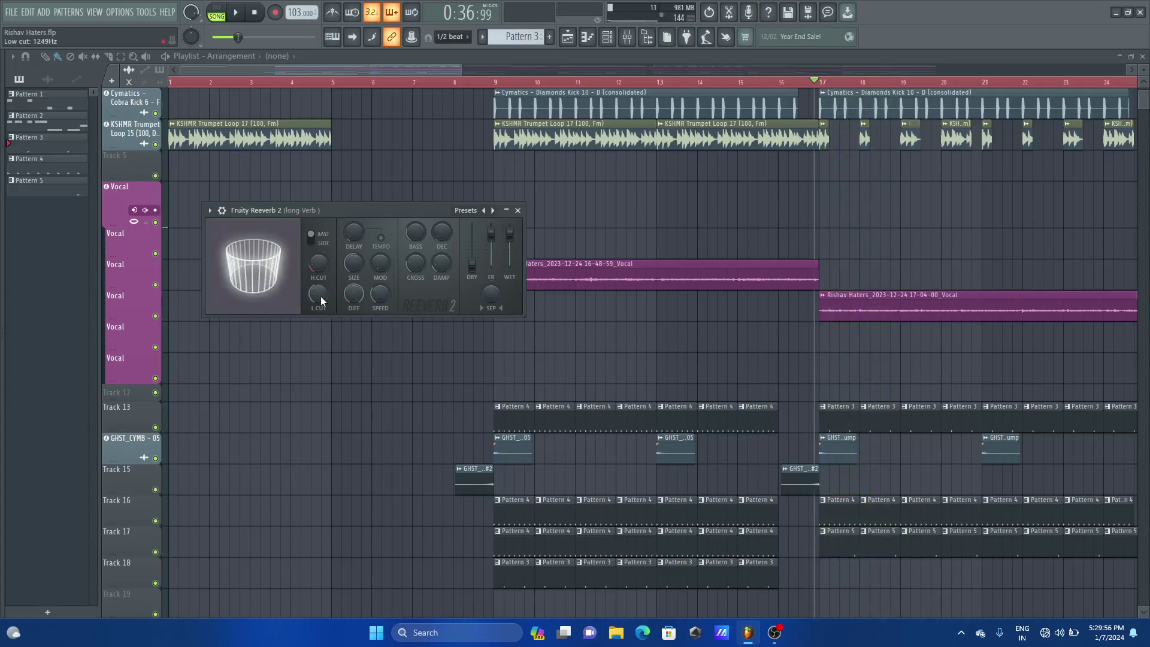
{"action": "scroll", "coordinate": [321, 296], "scroll_direction": "down", "scroll_amount": 1}
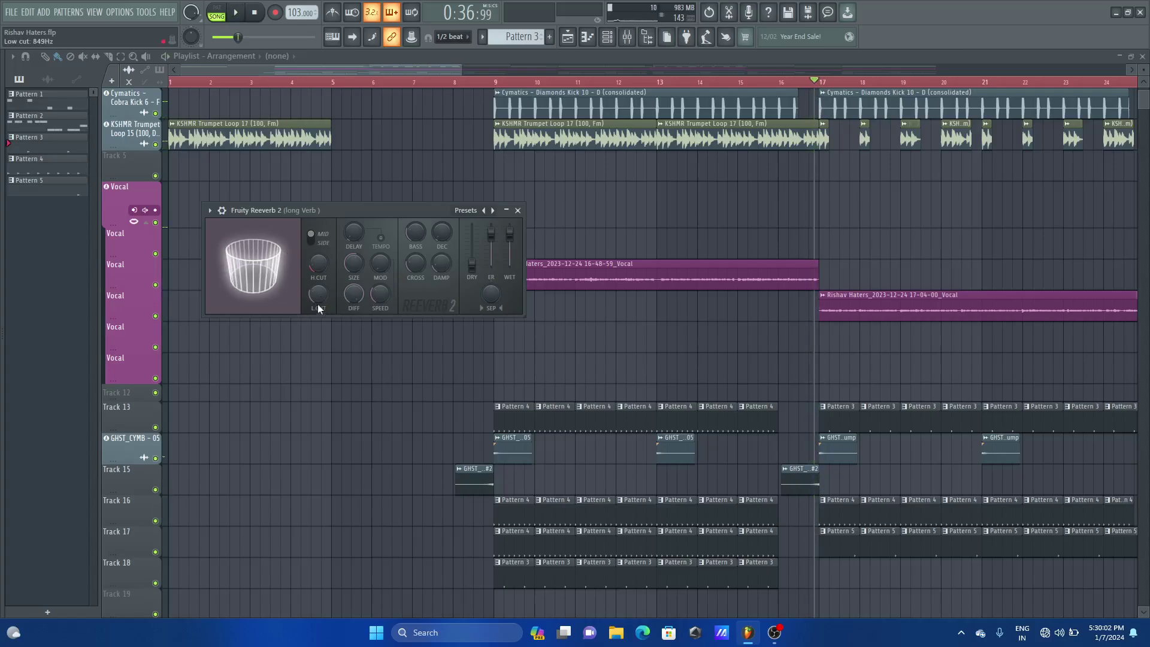
{"action": "scroll", "coordinate": [318, 297], "scroll_direction": "down", "scroll_amount": 3}
{"action": "key", "text": "space"}
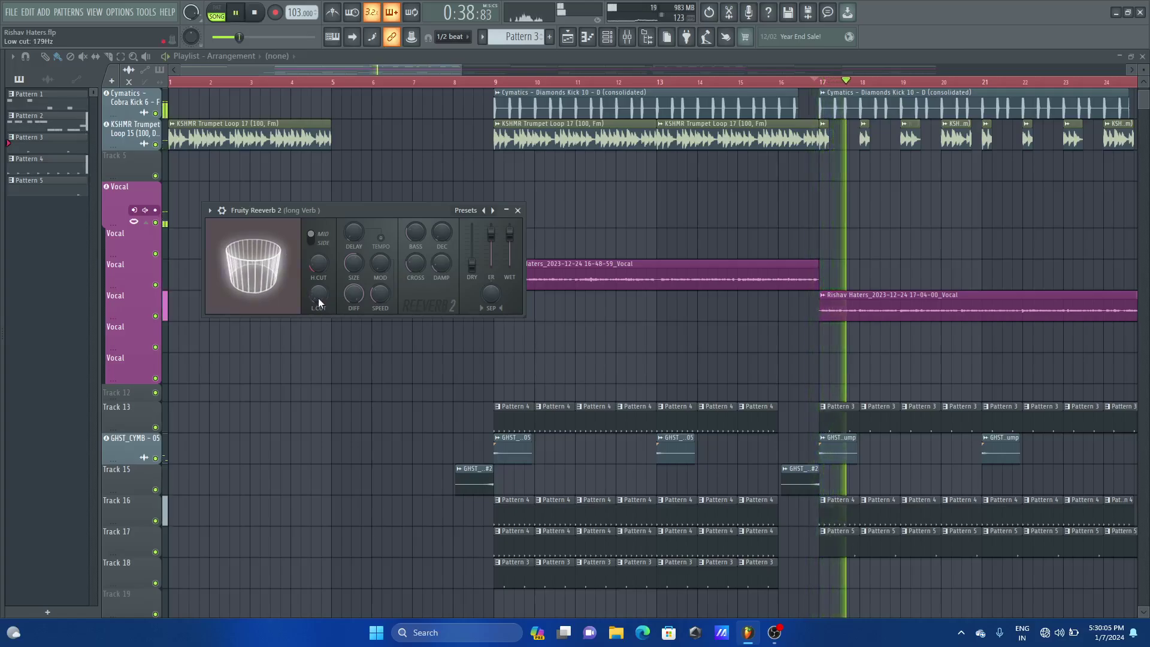
{"action": "key", "text": "space"}
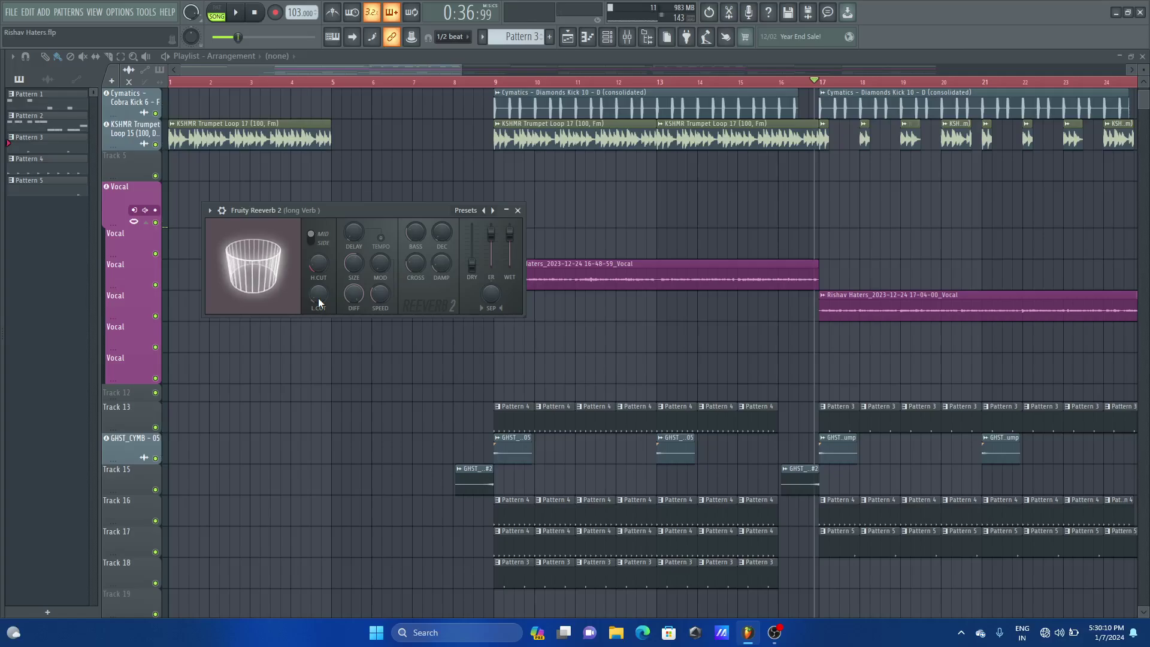
Step: Raise the long Verb's low cut as far as 1219 Hz during playback and settle it at 789 Hz
{"action": "scroll", "coordinate": [320, 302], "scroll_direction": "up", "scroll_amount": 2}
{"action": "key", "text": "space"}
{"action": "scroll", "coordinate": [319, 302], "scroll_direction": "up", "scroll_amount": 2}
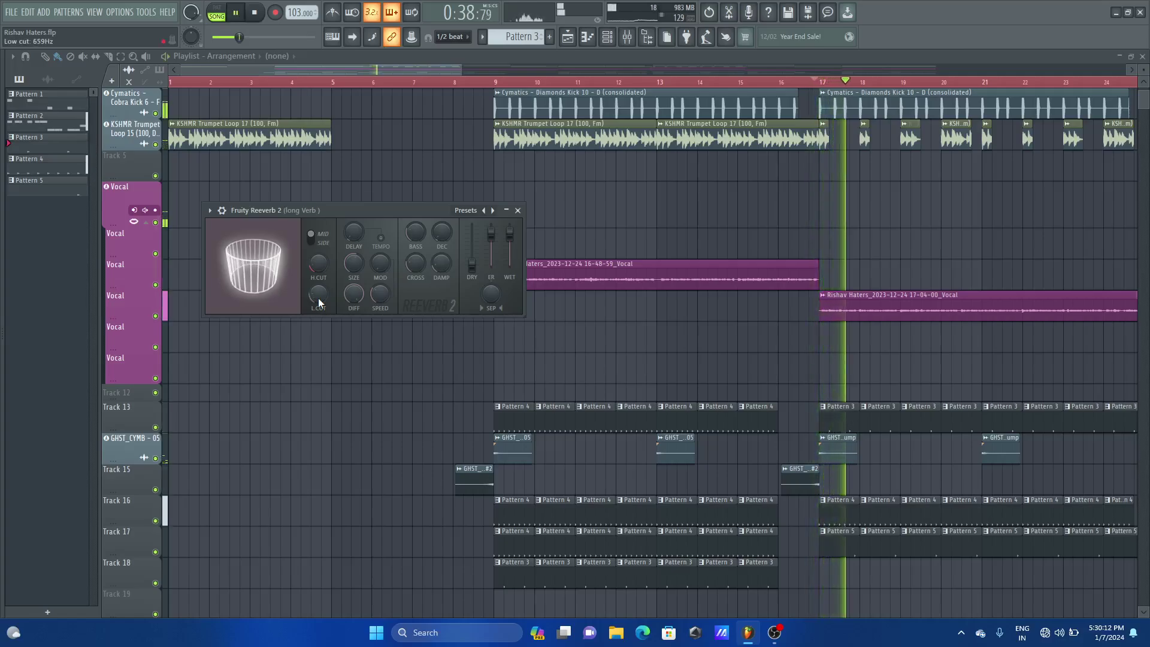
{"action": "scroll", "coordinate": [319, 302], "scroll_direction": "up", "scroll_amount": 1}
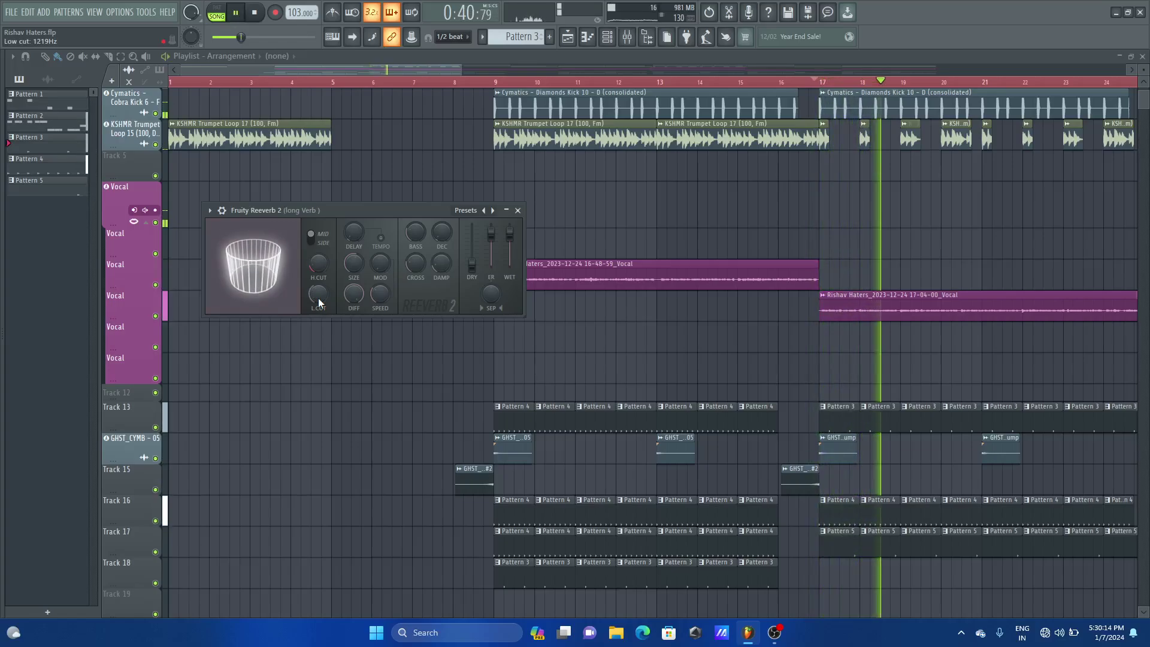
{"action": "key", "text": "space"}
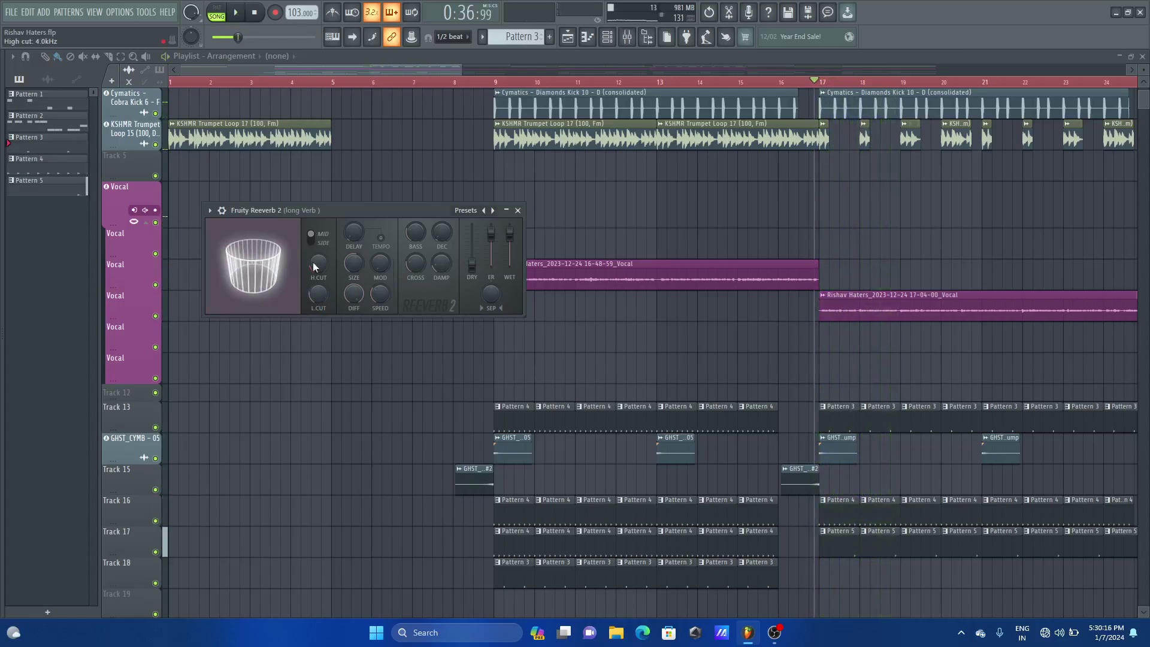
Step: Sweep the long Verb's high cut between 2.4 kHz and 8.8 kHz during playback and return it to 4.0 kHz
{"action": "scroll", "coordinate": [314, 263], "scroll_direction": "down", "scroll_amount": 3}
{"action": "key", "text": "space"}
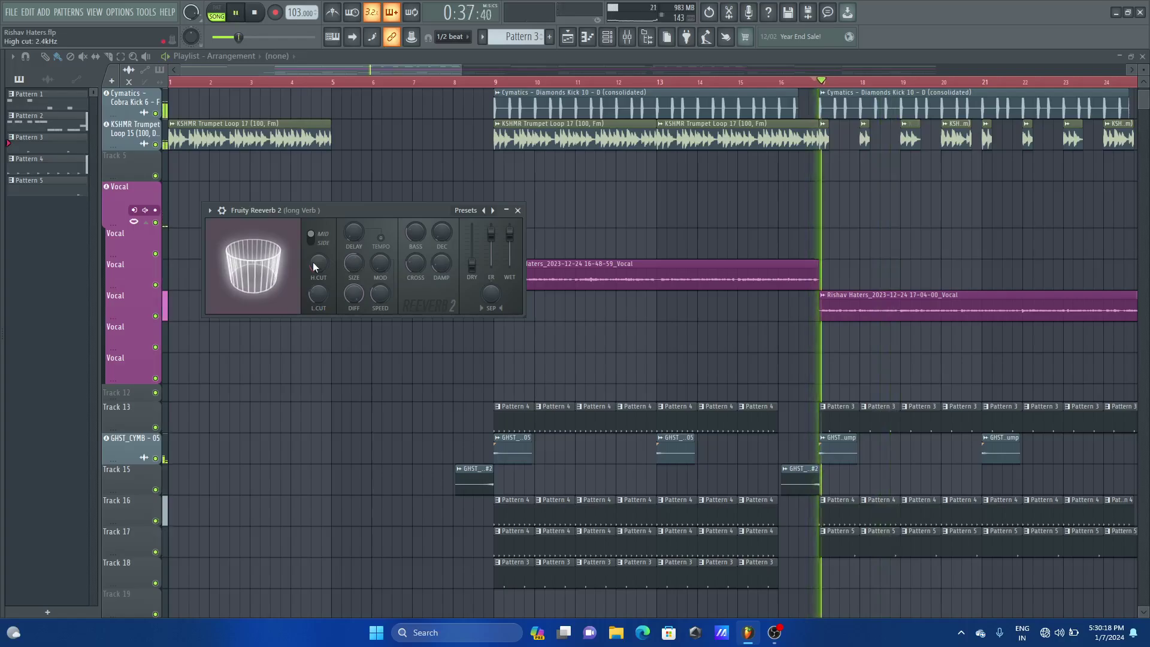
{"action": "scroll", "coordinate": [313, 266], "scroll_direction": "up", "scroll_amount": 6}
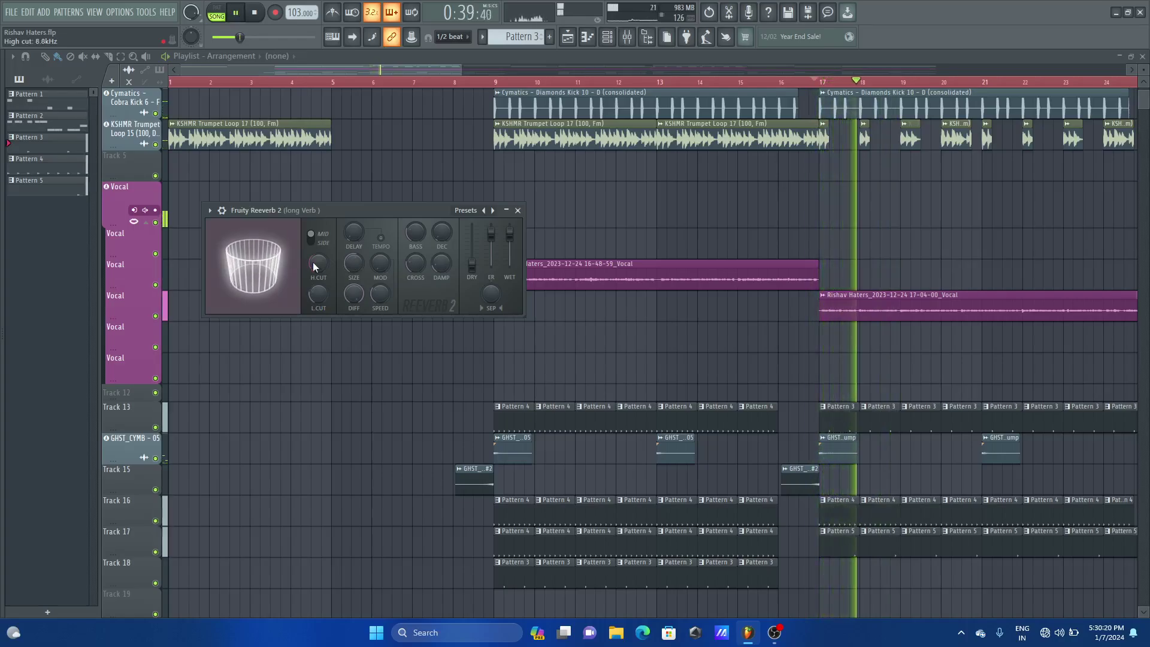
{"action": "scroll", "coordinate": [314, 266], "scroll_direction": "down", "scroll_amount": 4}
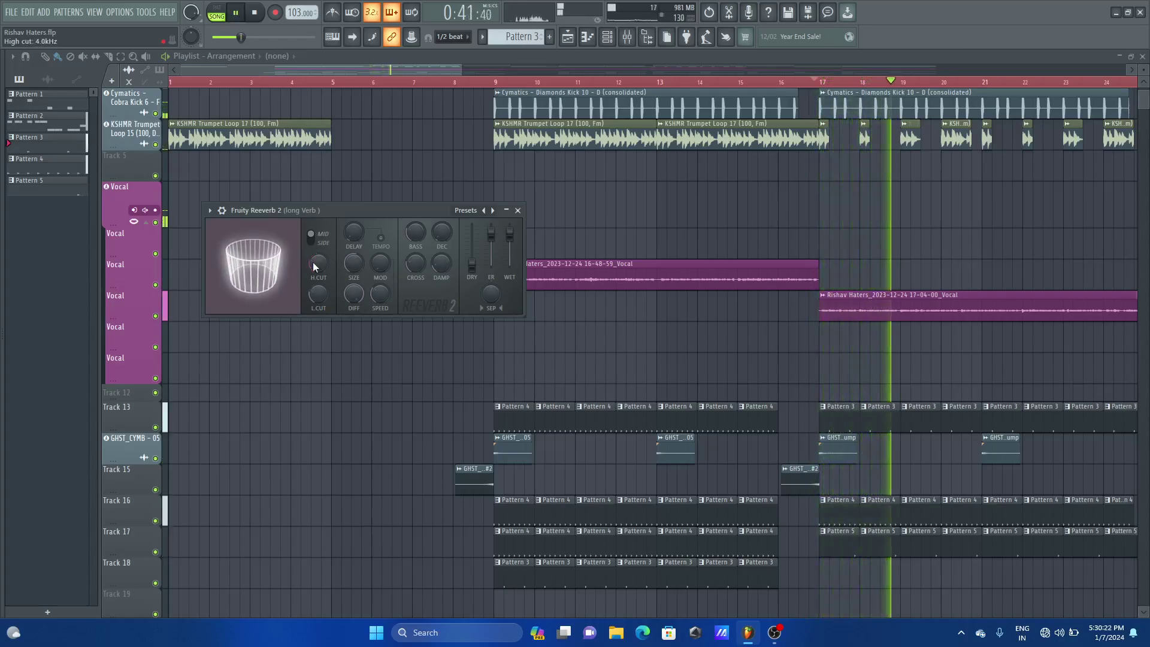
{"action": "key", "text": "space"}
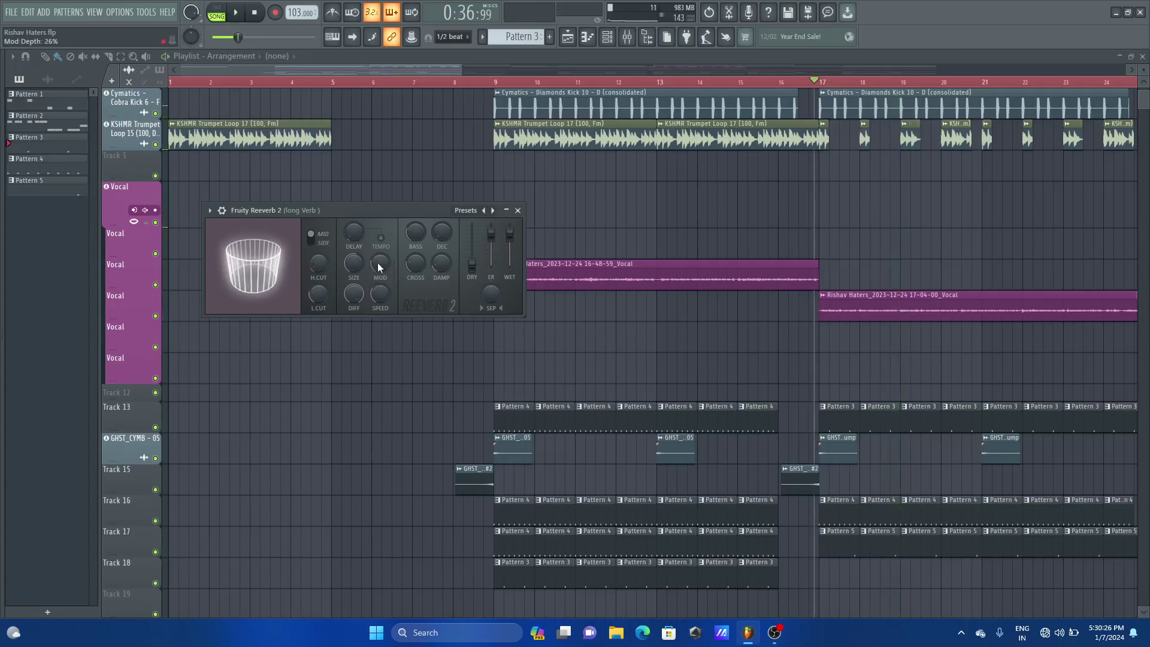
Step: Lower the long Verb's modulation depth to 0% during playback and settle it at 2%
{"action": "key", "text": "space"}
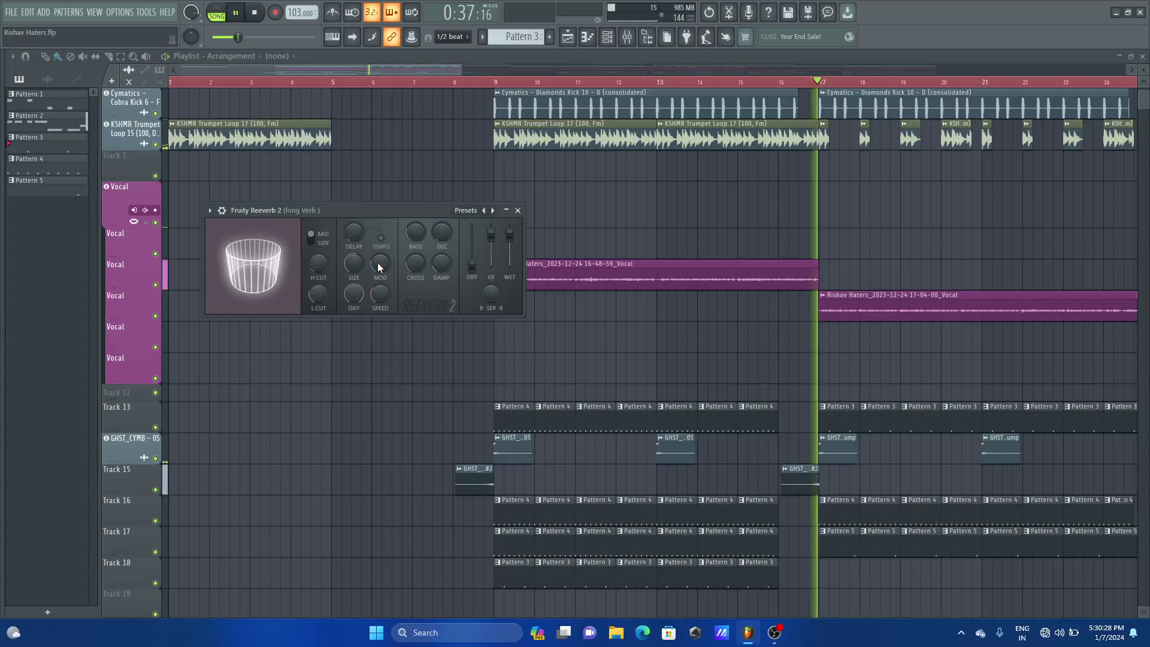
{"action": "left_click_drag", "start_coordinate": [377, 262], "coordinate": [377, 243]}
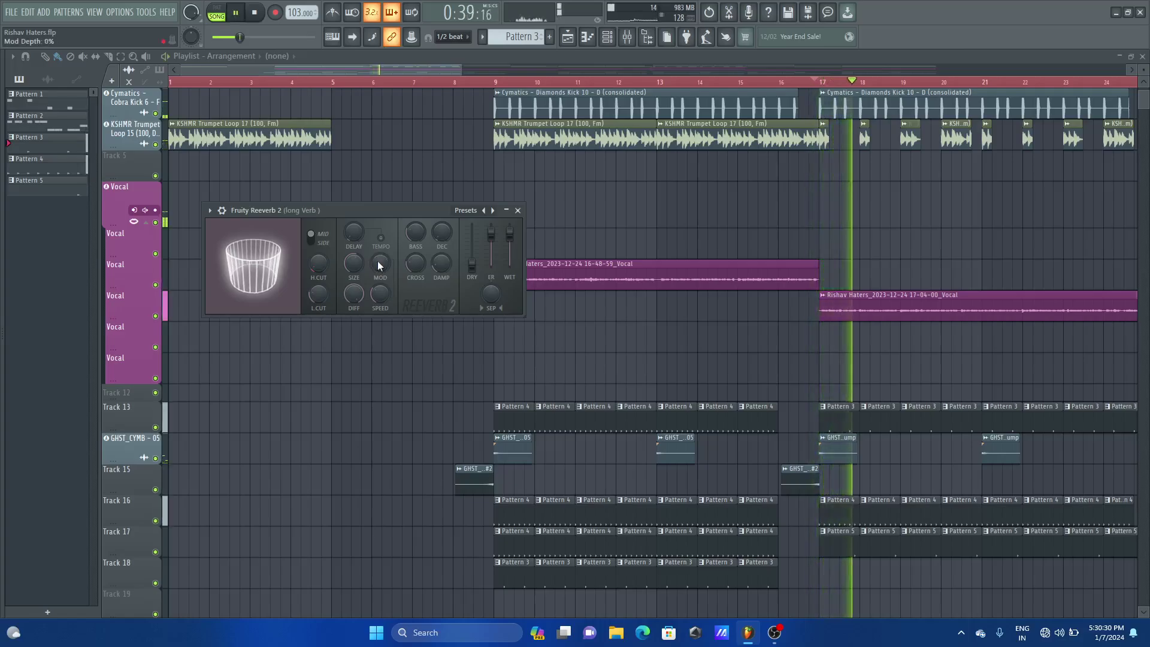
{"action": "key", "text": "space"}
Step: Try diffusion values of 0 and 64 in the long Verb's Fruity Reeverb 2 during playback
{"action": "key", "text": "space"}
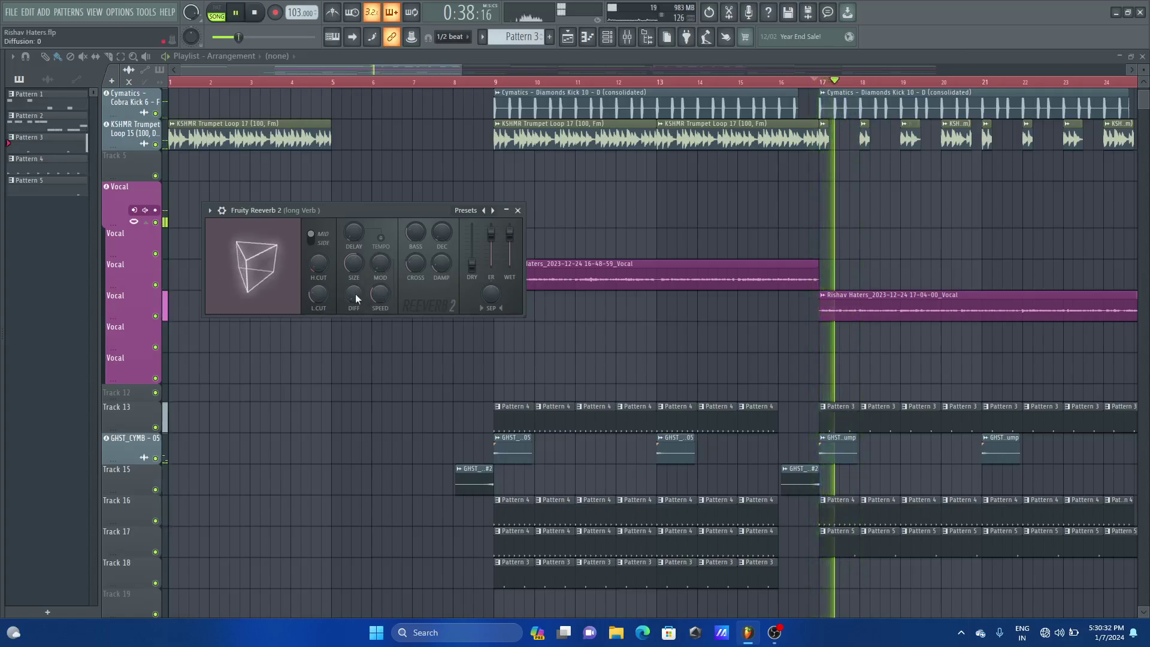
{"action": "key", "text": "space"}
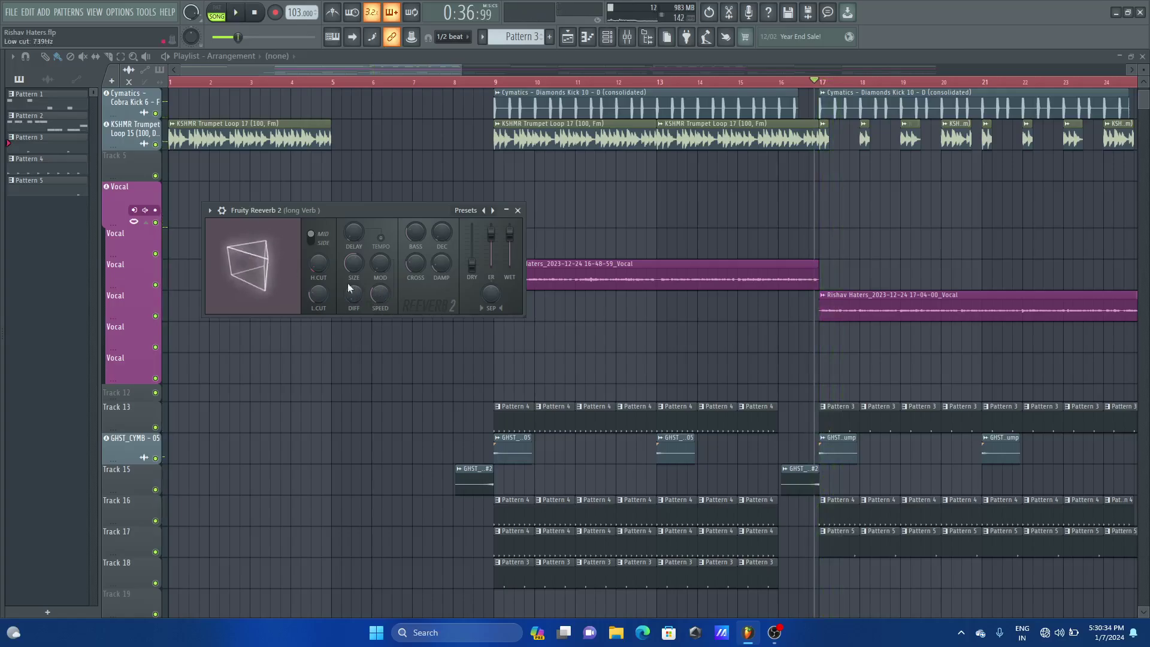
{"action": "key", "text": "space"}
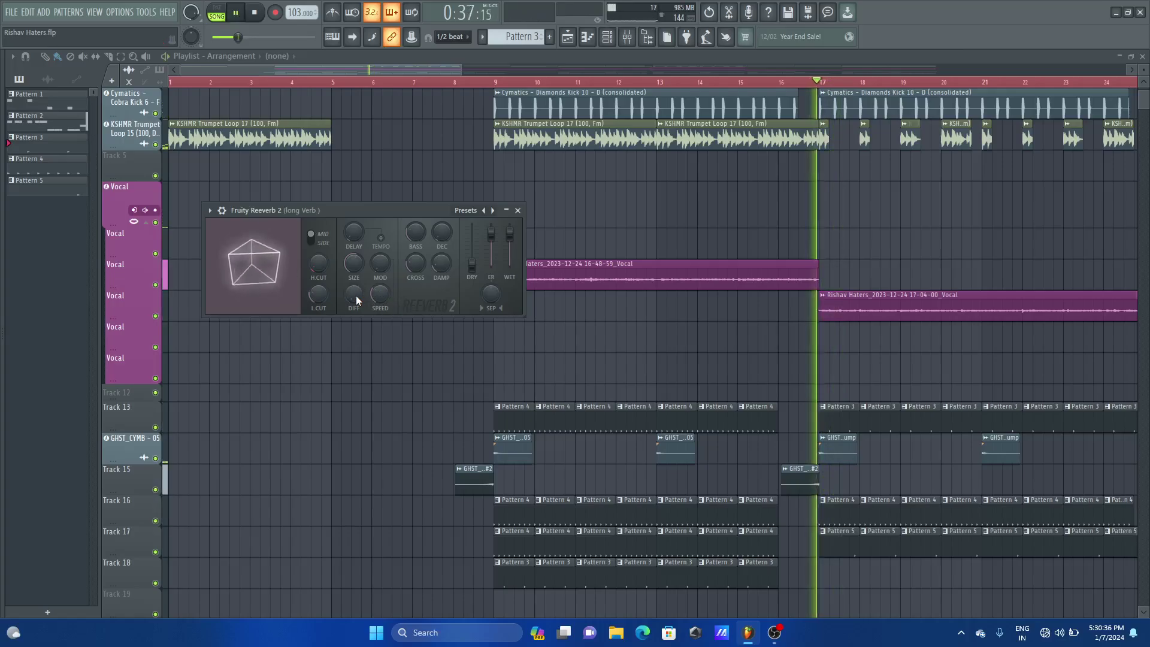
{"action": "mouse_move", "coordinate": [355, 296]}
{"action": "left_mouse_down"}
{"action": "mouse_move", "coordinate": [356, 251]}
{"action": "mouse_move", "coordinate": [356, 296]}
{"action": "left_mouse_up"}
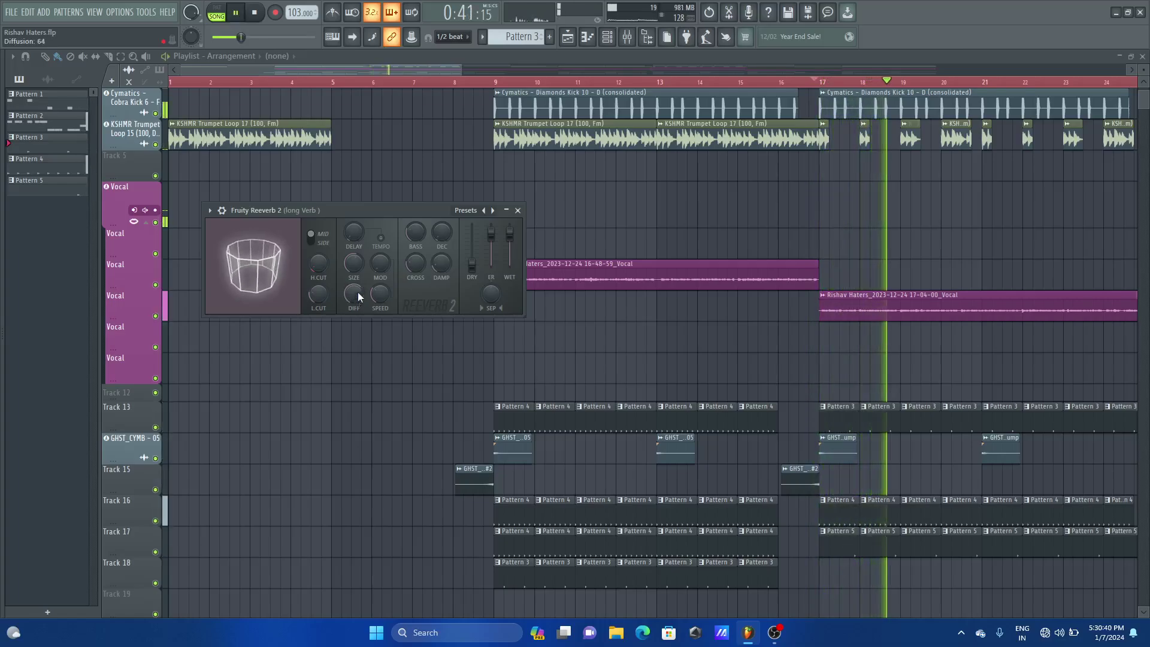
{"action": "key", "text": "space"}
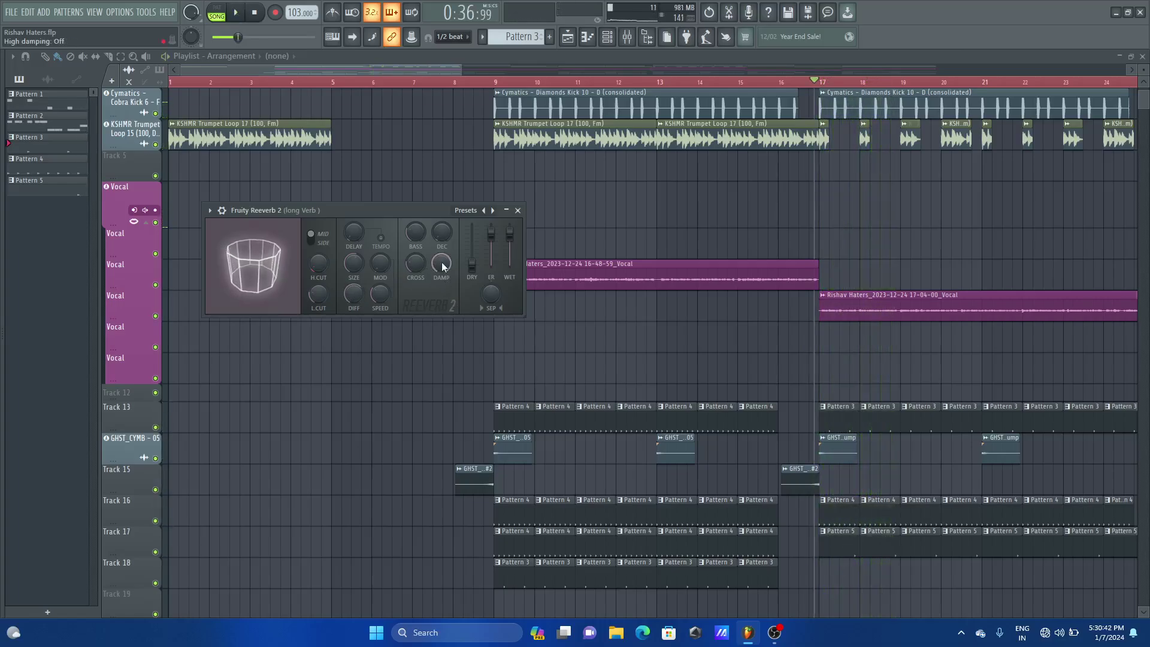
Step: Try a high damping of 0.5 kHz in the long Verb during playback and reset the damping
{"action": "key", "text": "space"}
{"action": "left_click_drag", "start_coordinate": [442, 262], "coordinate": [440, 260]}
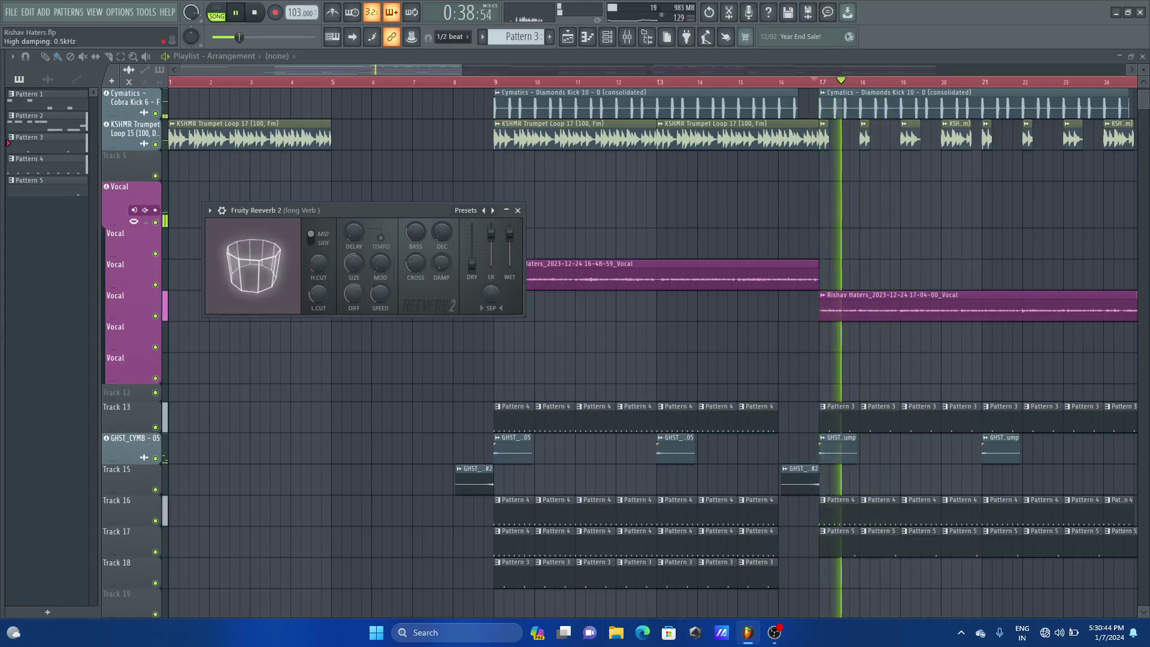
{"action": "key", "text": "space"}
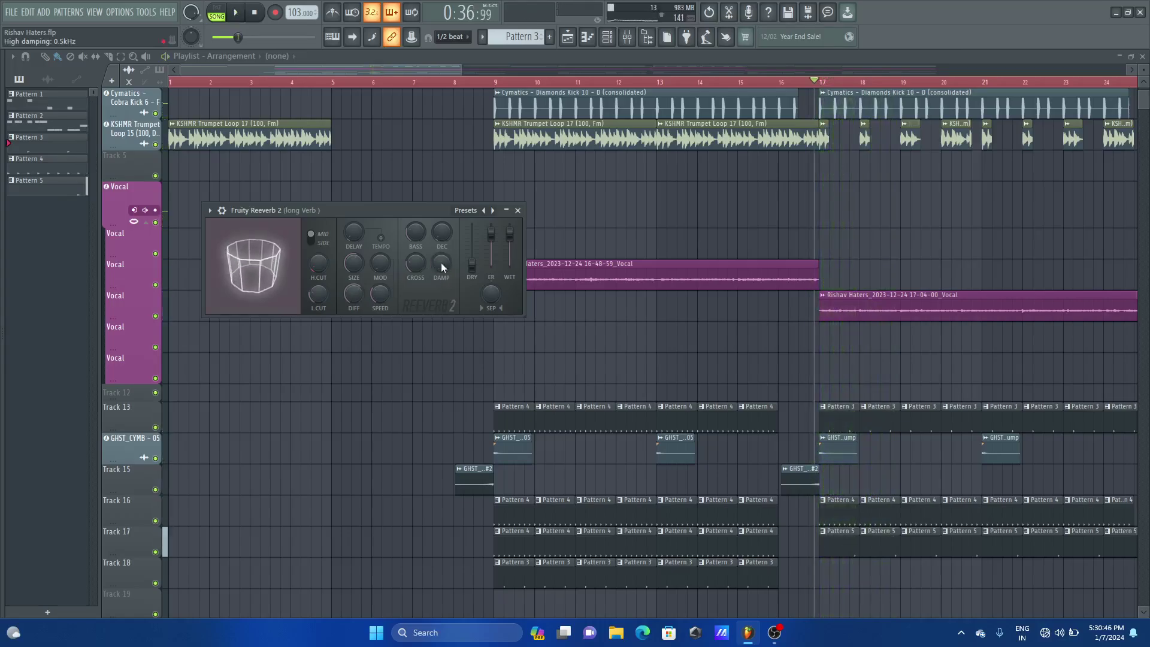
{"action": "right_click", "coordinate": [442, 264]}
{"action": "left_click", "coordinate": [417, 267]}
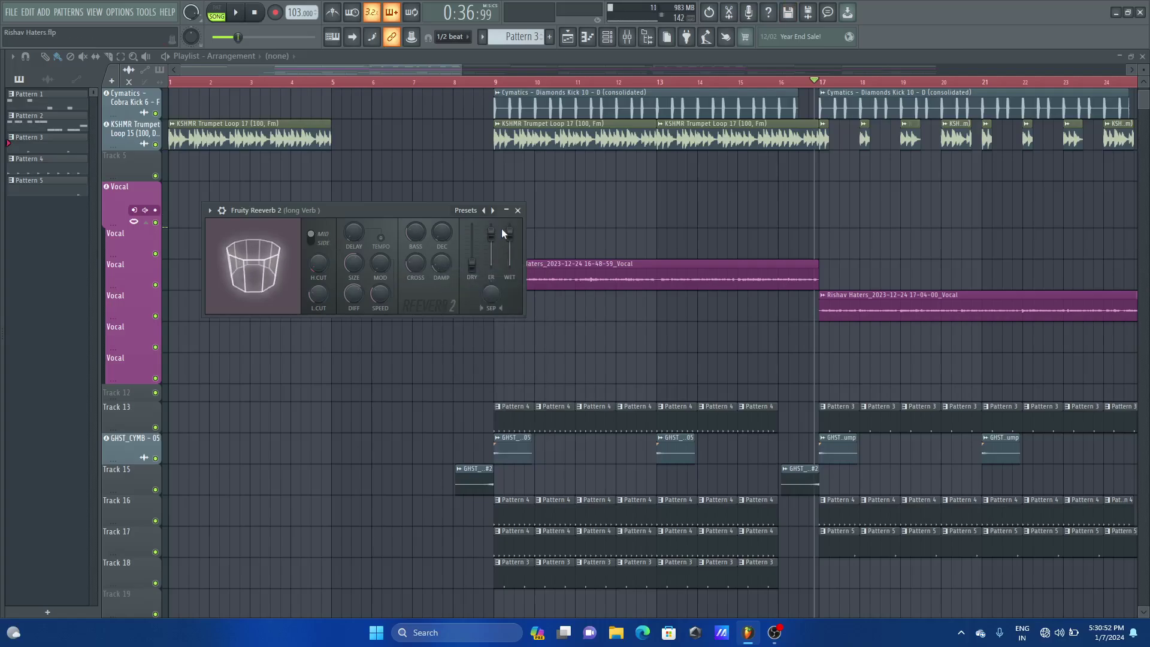
Step: Reset the long Verb's diffusion to its default and audition the reverb briefly
{"action": "right_click", "coordinate": [357, 298]}
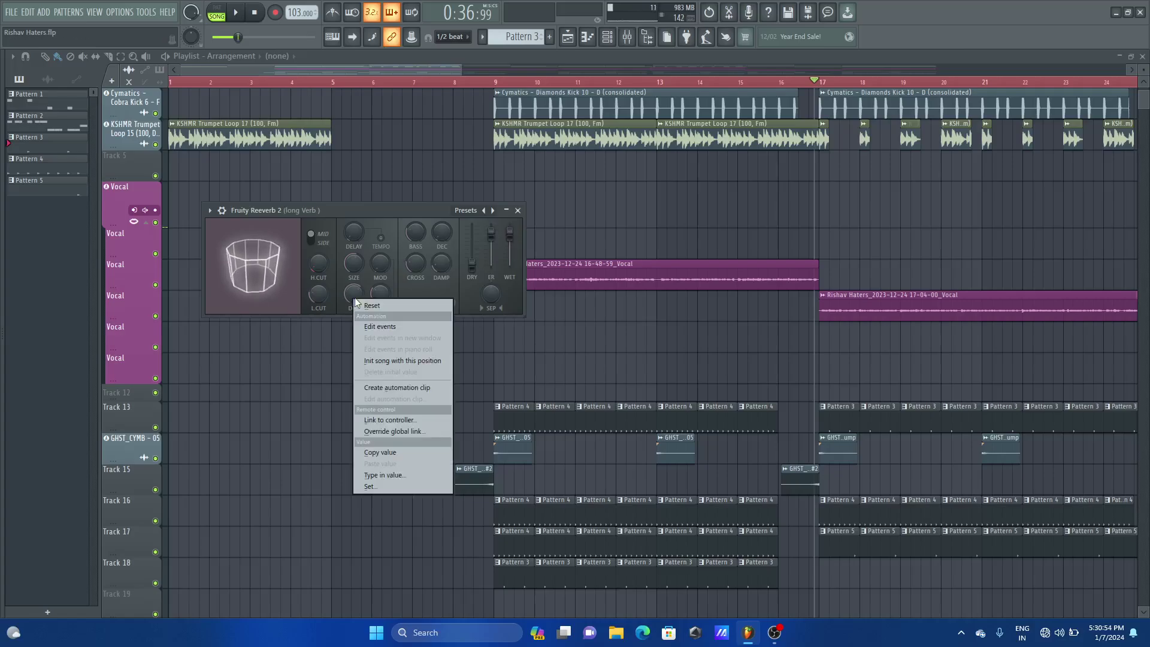
{"action": "left_click", "coordinate": [362, 302]}
{"action": "key", "text": "space"}
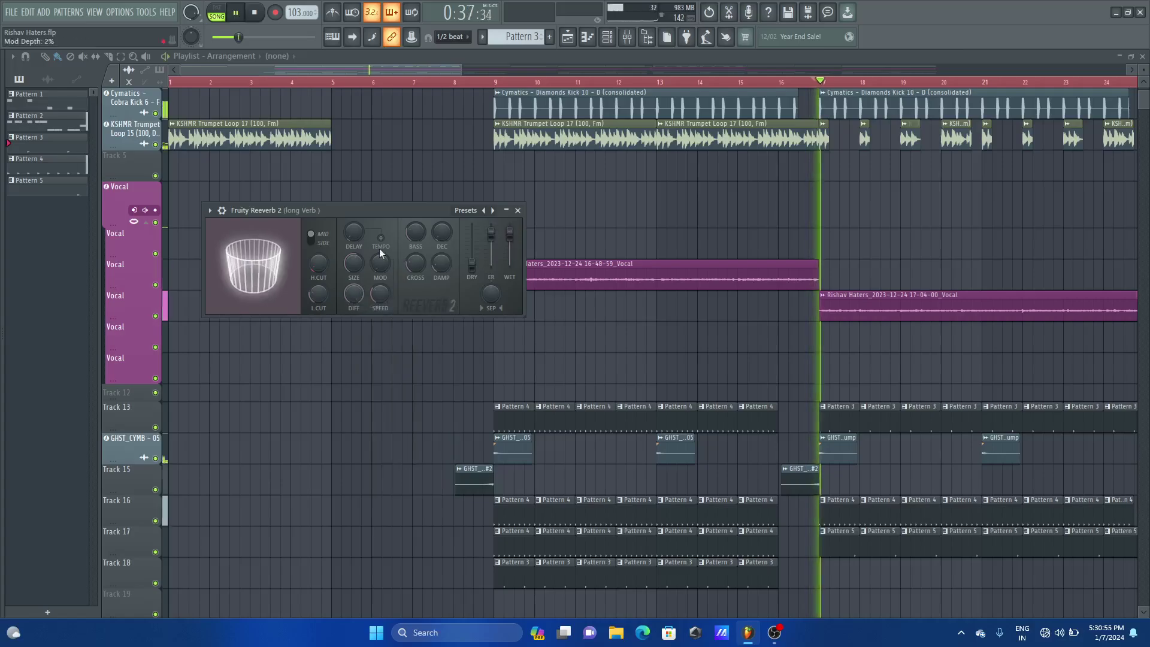
{"action": "key", "text": "space"}
Step: Close the reverb and lower the long Verb track's mixer fader to -17.6 dB during playback
{"action": "left_click", "coordinate": [518, 213]}
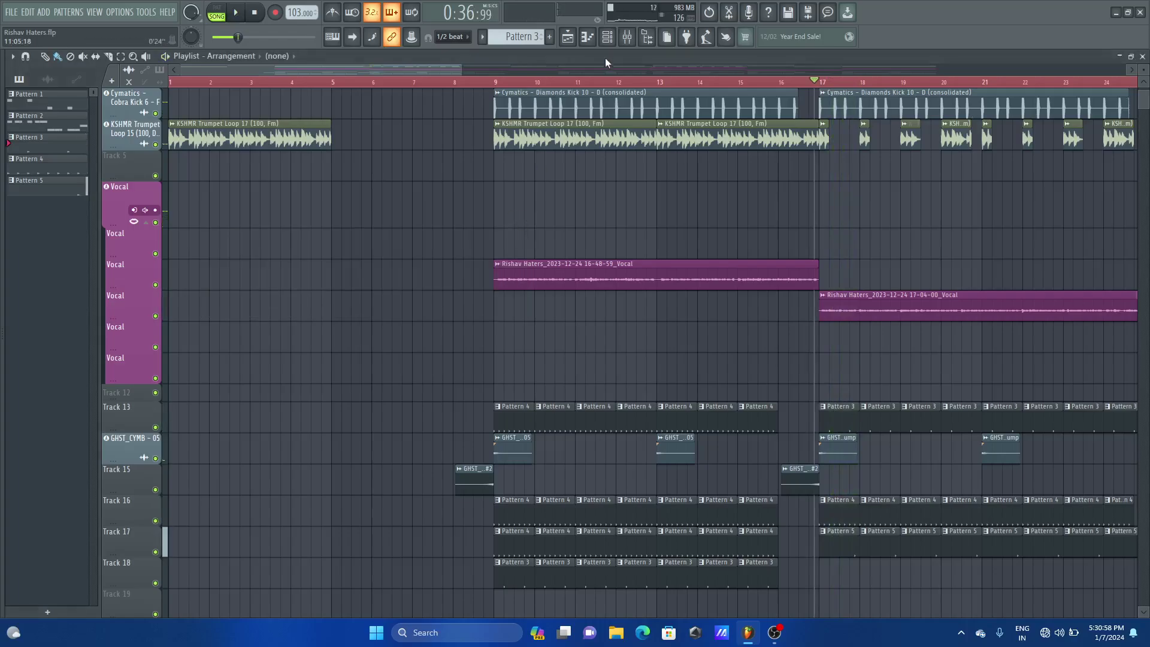
{"action": "left_click", "coordinate": [627, 37]}
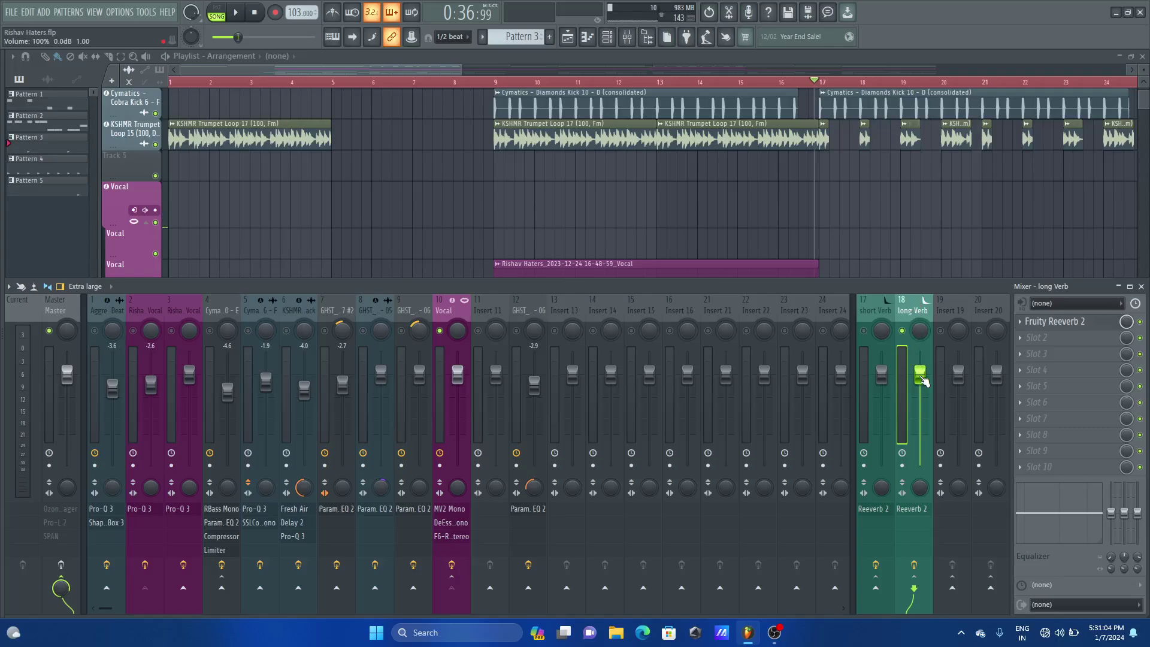
{"action": "key", "text": "space"}
{"action": "left_click_drag", "start_coordinate": [922, 381], "coordinate": [919, 433]}
{"action": "key", "text": "space"}
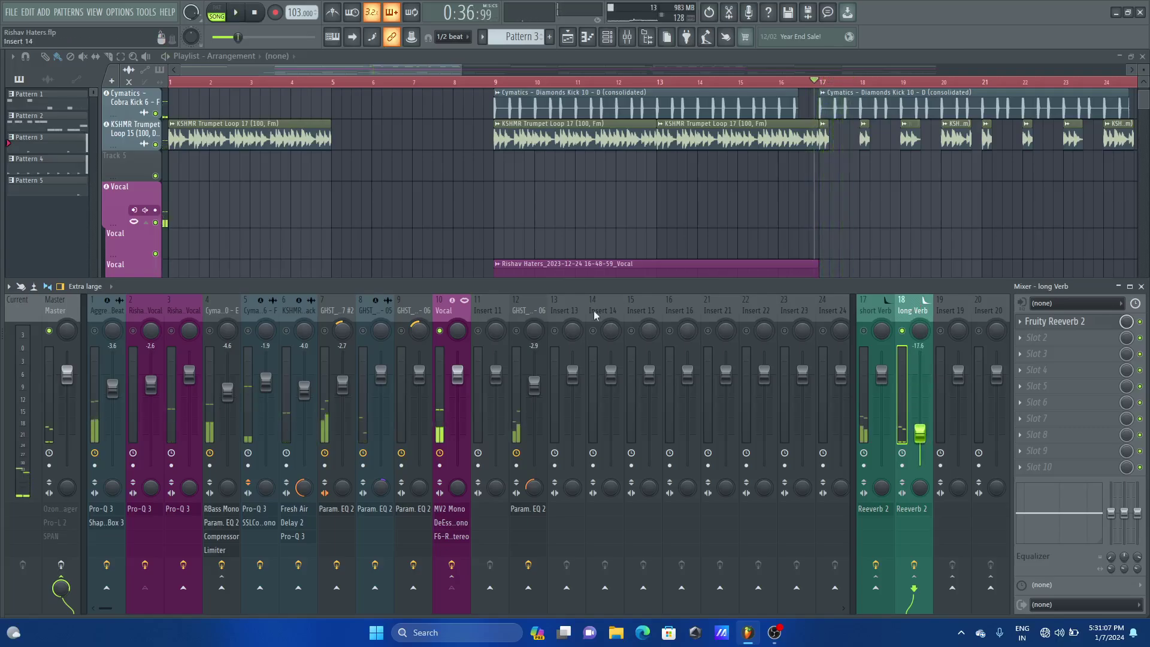
Step: Select the Vocal mixer track and unsolo it so that all tracks are active
{"action": "left_click", "coordinate": [440, 311]}
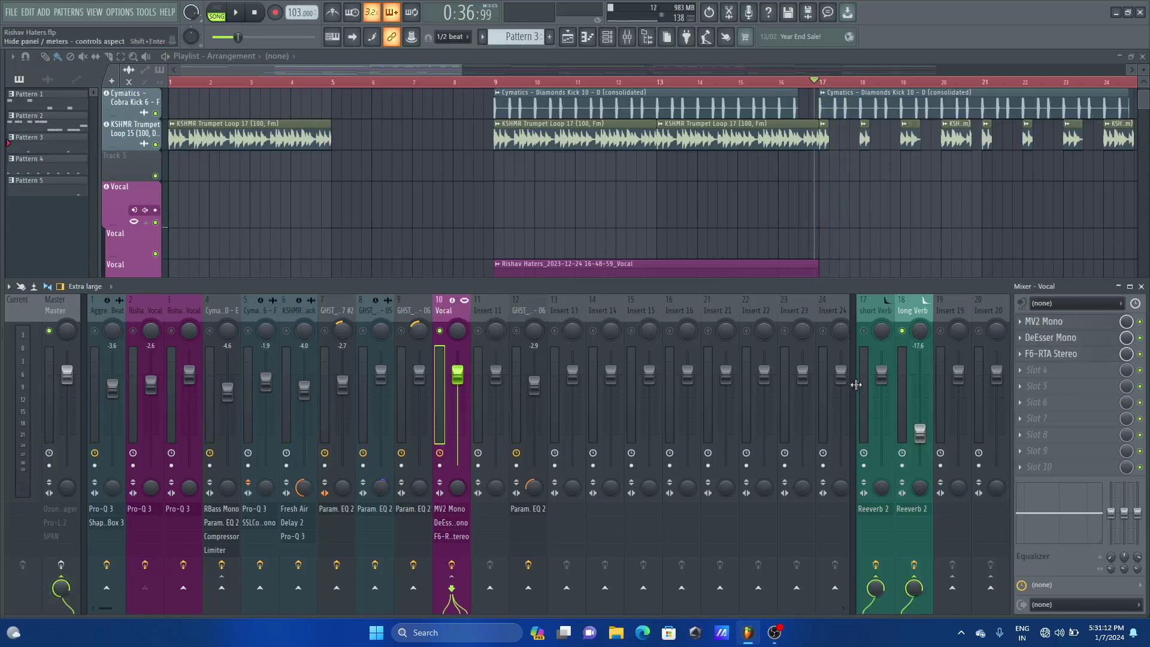
{"action": "right_click", "coordinate": [441, 338]}
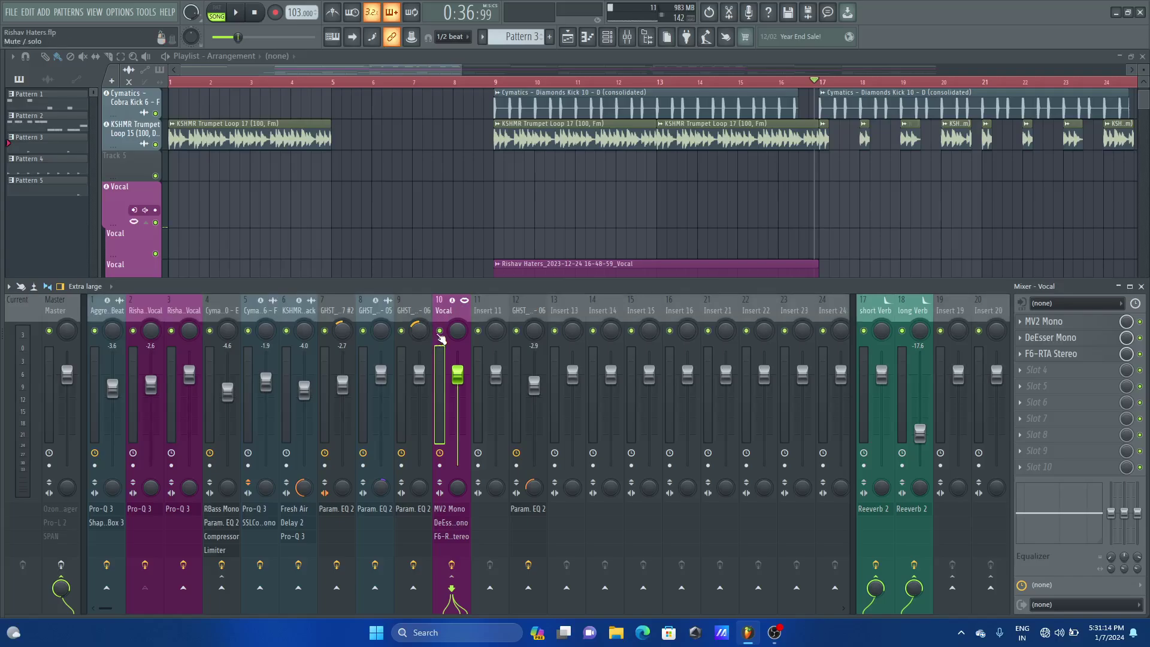
Step: Try the long Verb track's mixer fader at -31.7 dB during playback
{"action": "key", "text": "space"}
{"action": "left_click_drag", "start_coordinate": [919, 433], "coordinate": [919, 457]}
{"action": "key", "text": "space"}
Step: Mute the short Verb track and raise the long Verb track's fader to -12.3 dB while auditioning the song
{"action": "left_click", "coordinate": [864, 331]}
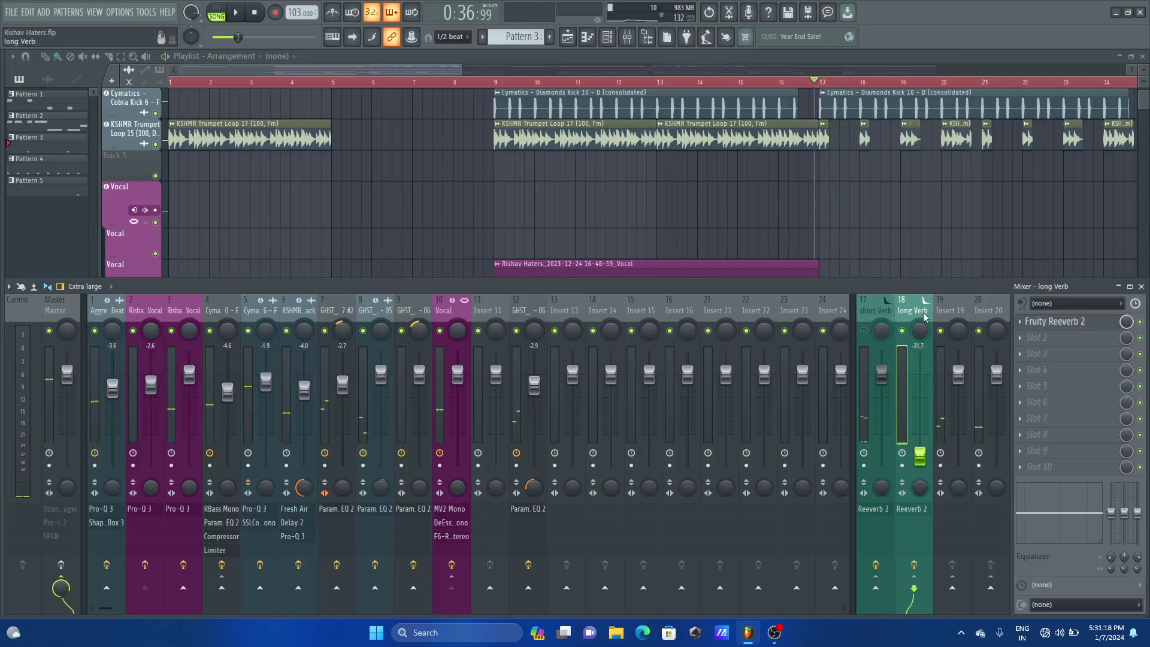
{"action": "key", "text": "space"}
{"action": "left_click_drag", "start_coordinate": [919, 456], "coordinate": [919, 419]}
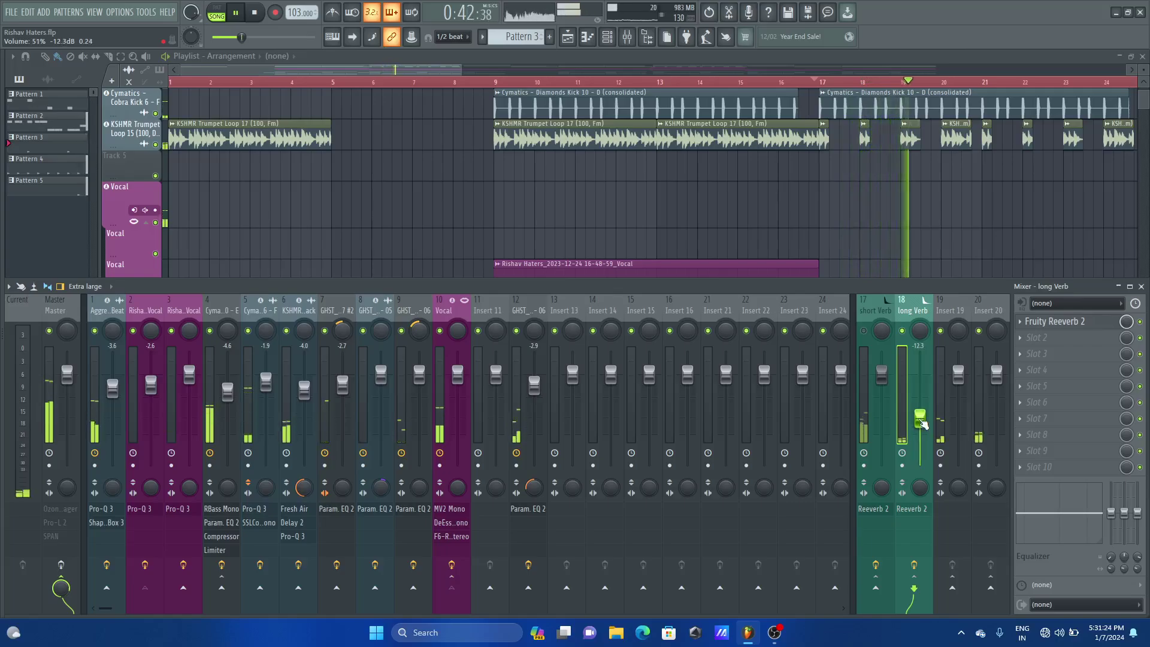
{"action": "key", "text": "space"}
{"action": "key", "text": "space"}
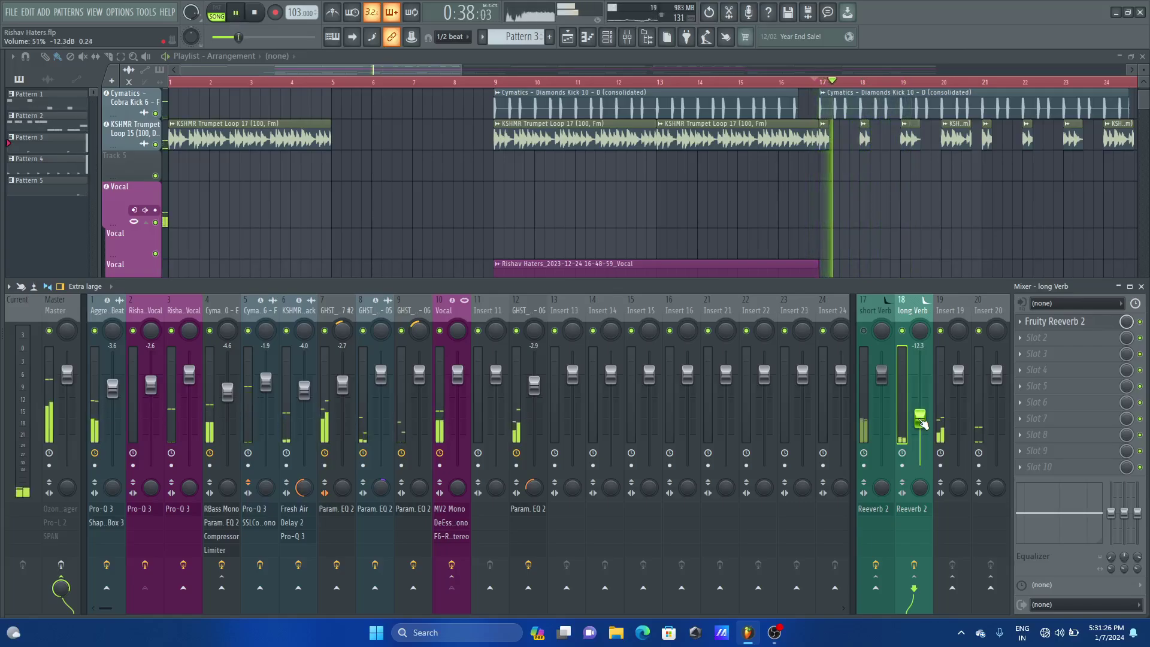
{"action": "key", "text": "space"}
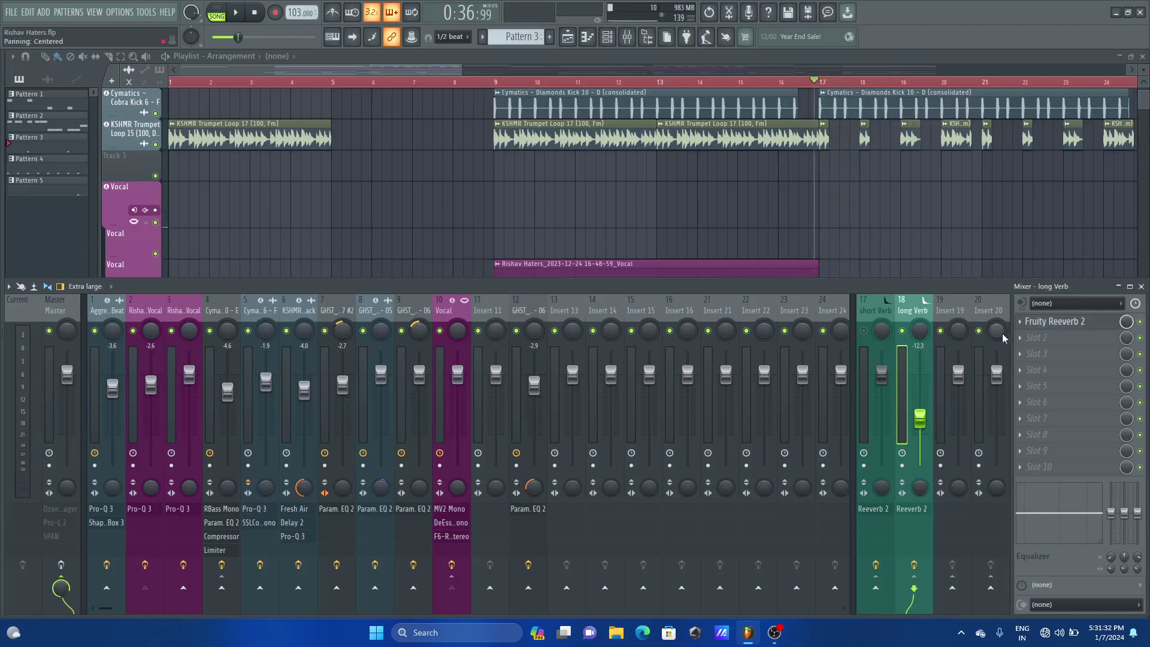
Step: Load Fruity Parametric EQ 2 after the reverb on the long Verb track, audition it briefly and close its window
{"action": "left_click", "coordinate": [1044, 339]}
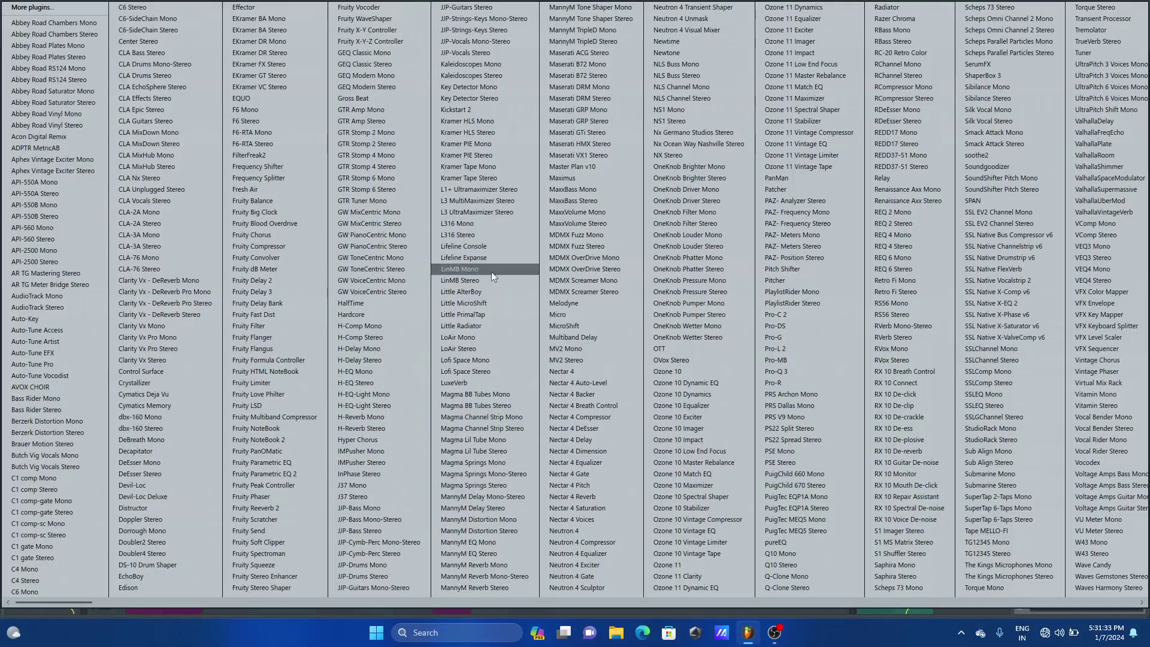
{"action": "left_click", "coordinate": [291, 471]}
{"action": "key", "text": "space"}
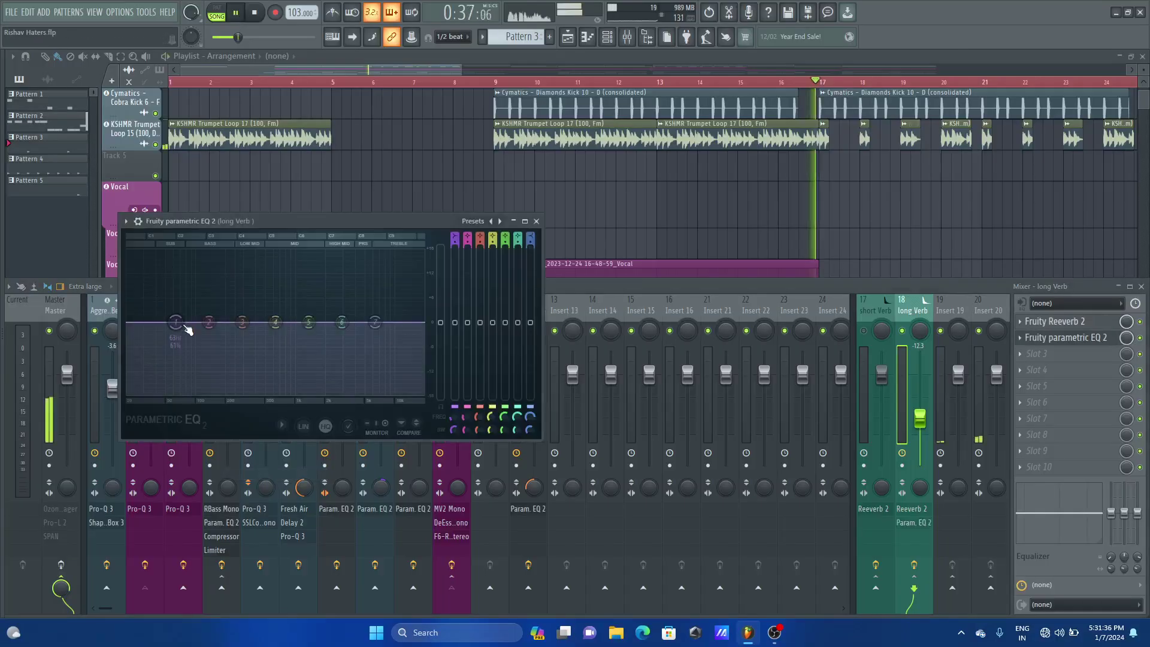
{"action": "key", "text": "space"}
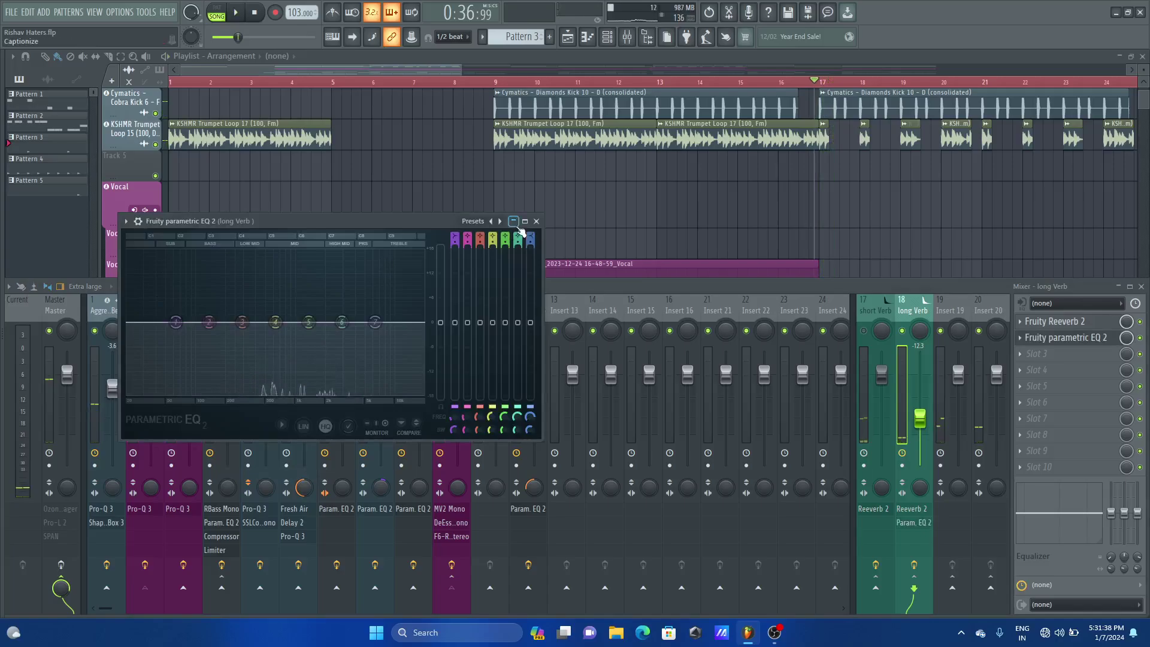
{"action": "left_click", "coordinate": [537, 222]}
Step: Solo the Vocal track with its reverb sends and disable the long Verb track's routing to Master
{"action": "right_click", "coordinate": [448, 331]}
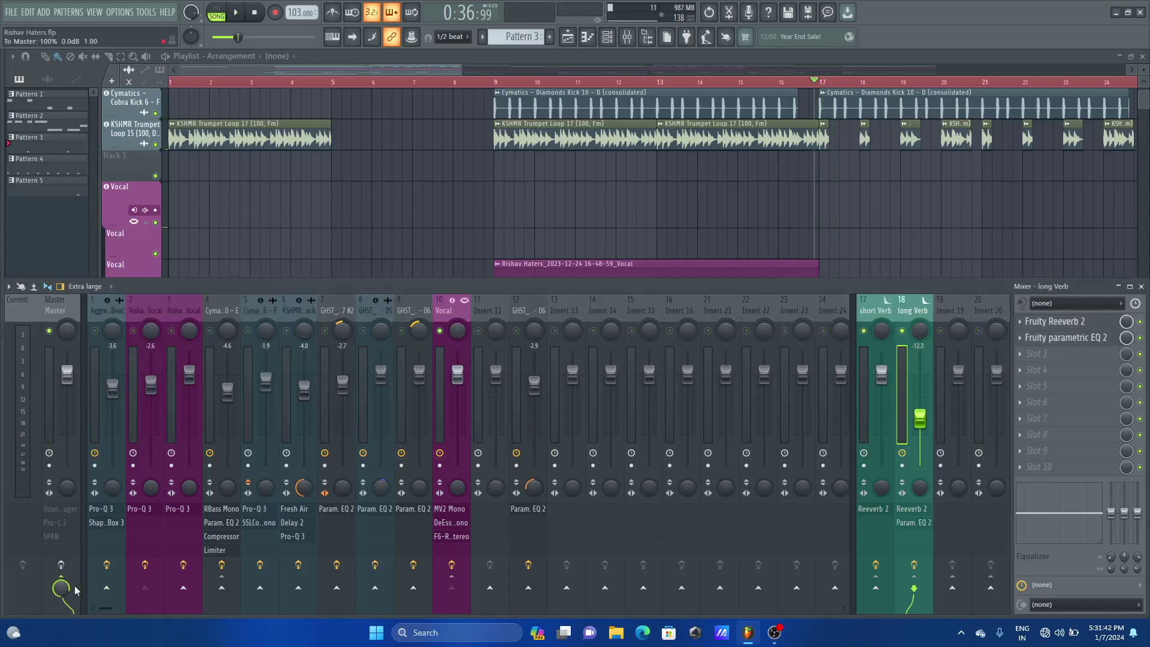
{"action": "left_click", "coordinate": [444, 317]}
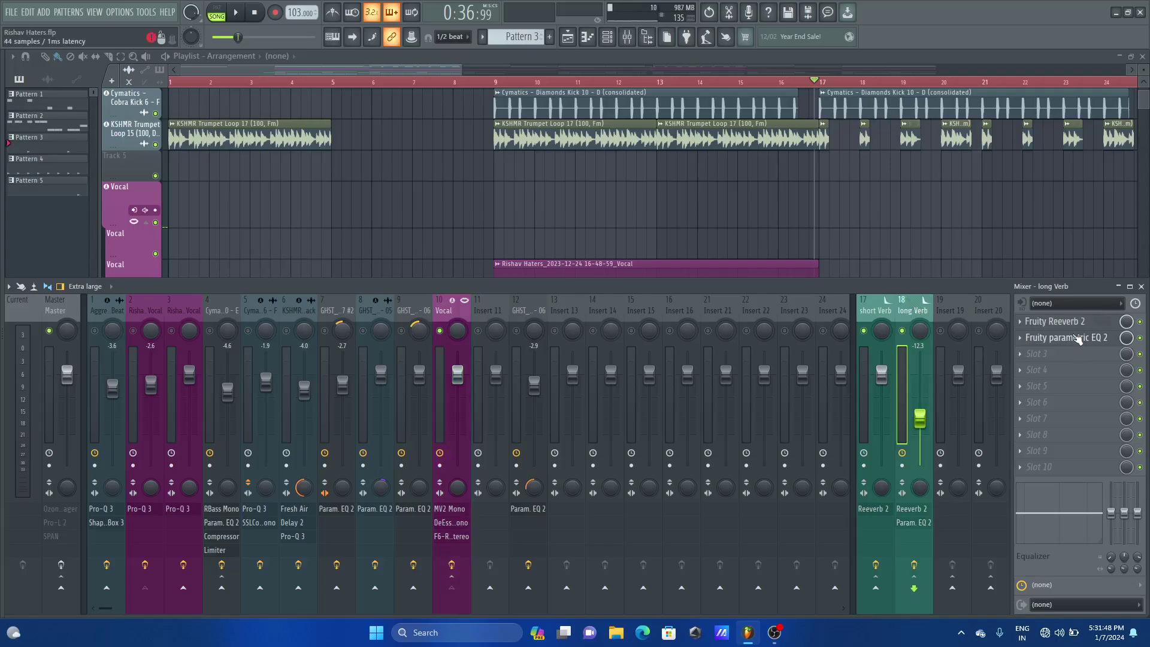
Step: Open the long Verb's Parametric EQ 2 and set band 1 to the High pass type
{"action": "left_click", "coordinate": [1078, 339]}
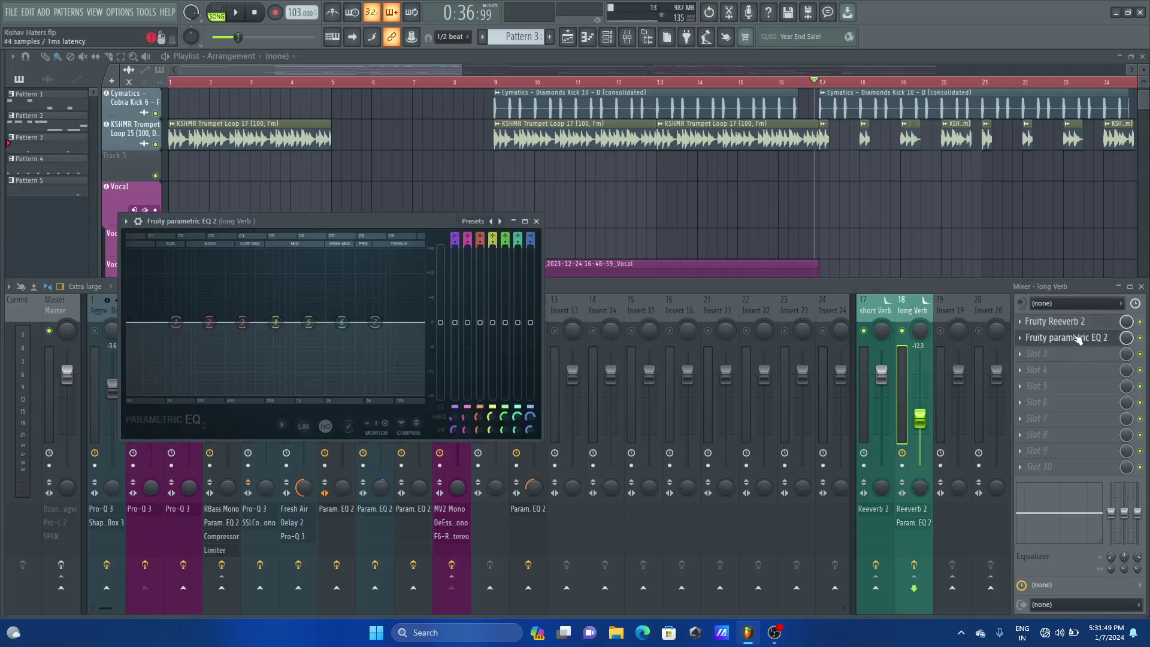
{"action": "right_click", "coordinate": [177, 326]}
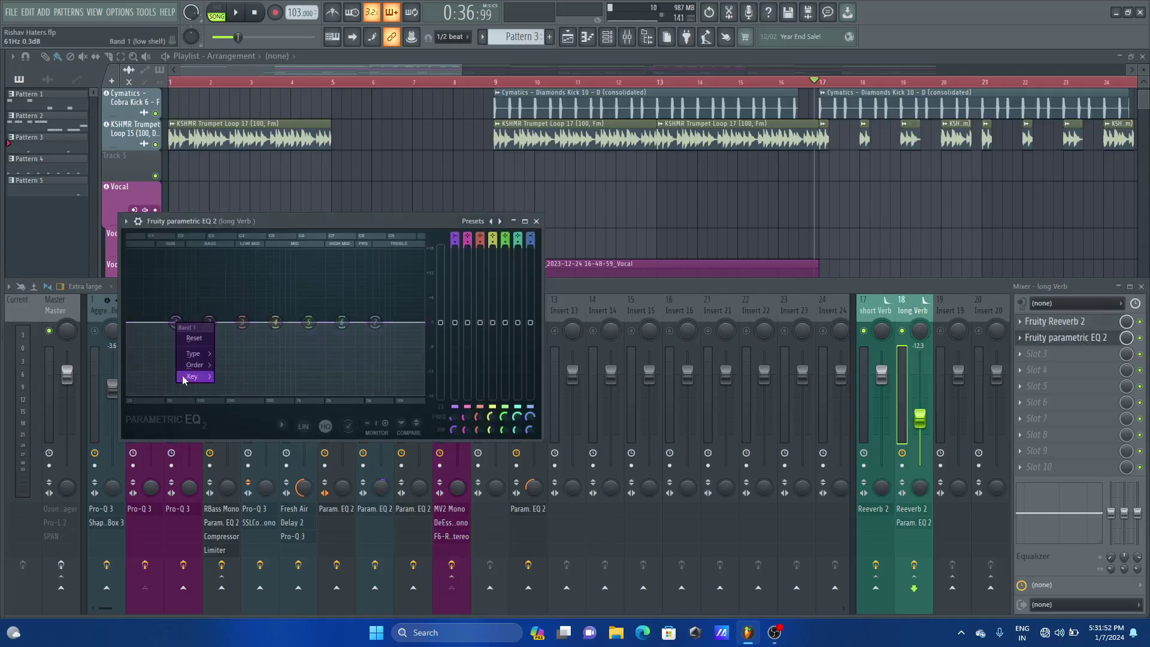
{"action": "mouse_move", "coordinate": [194, 369]}
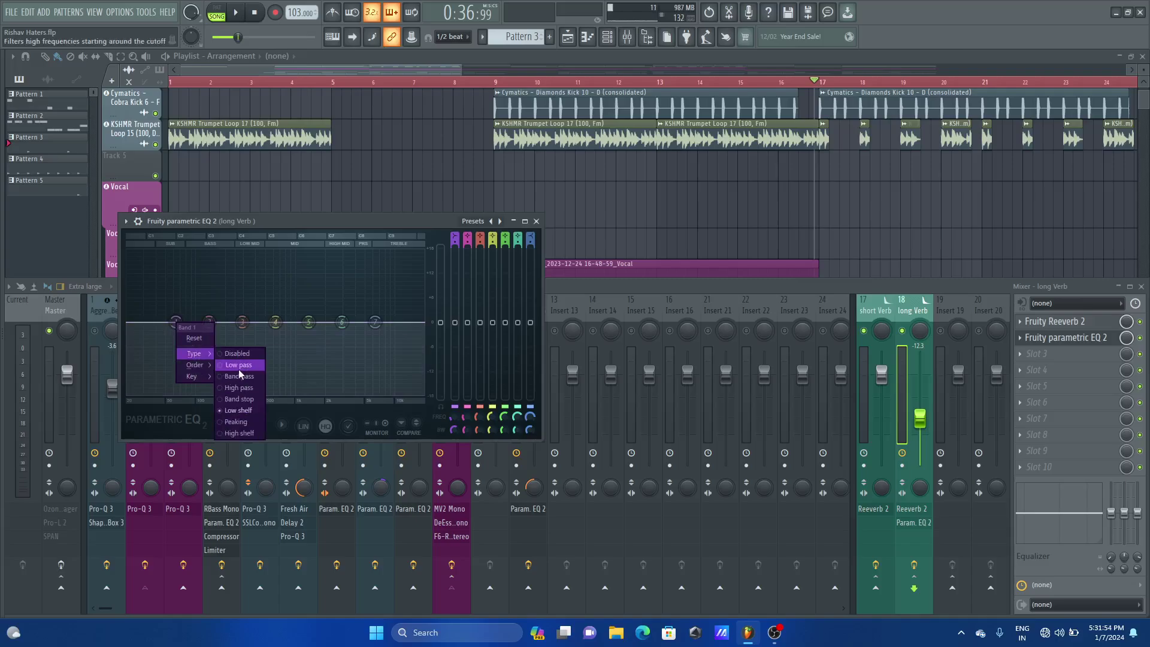
{"action": "left_click", "coordinate": [231, 391]}
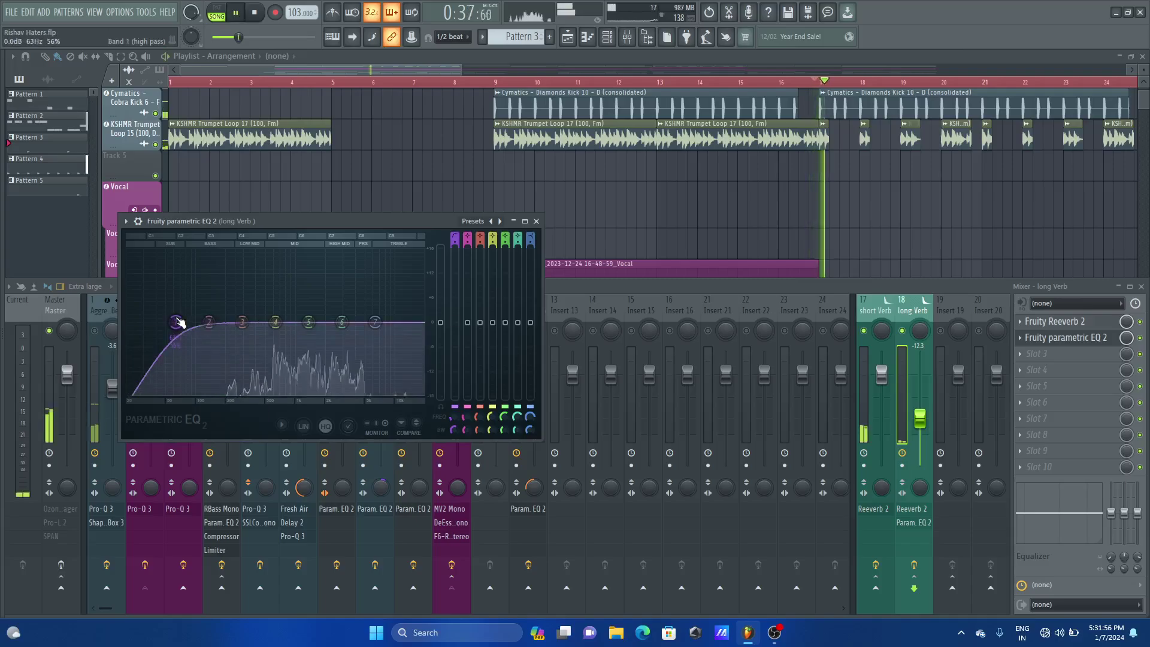
Step: Move the EQ window aside, select the Vocal track during playback and disable its routing to Master
{"action": "left_click_drag", "start_coordinate": [427, 219], "coordinate": [805, 220]}
{"action": "key", "text": "space"}
{"action": "left_click", "coordinate": [449, 413]}
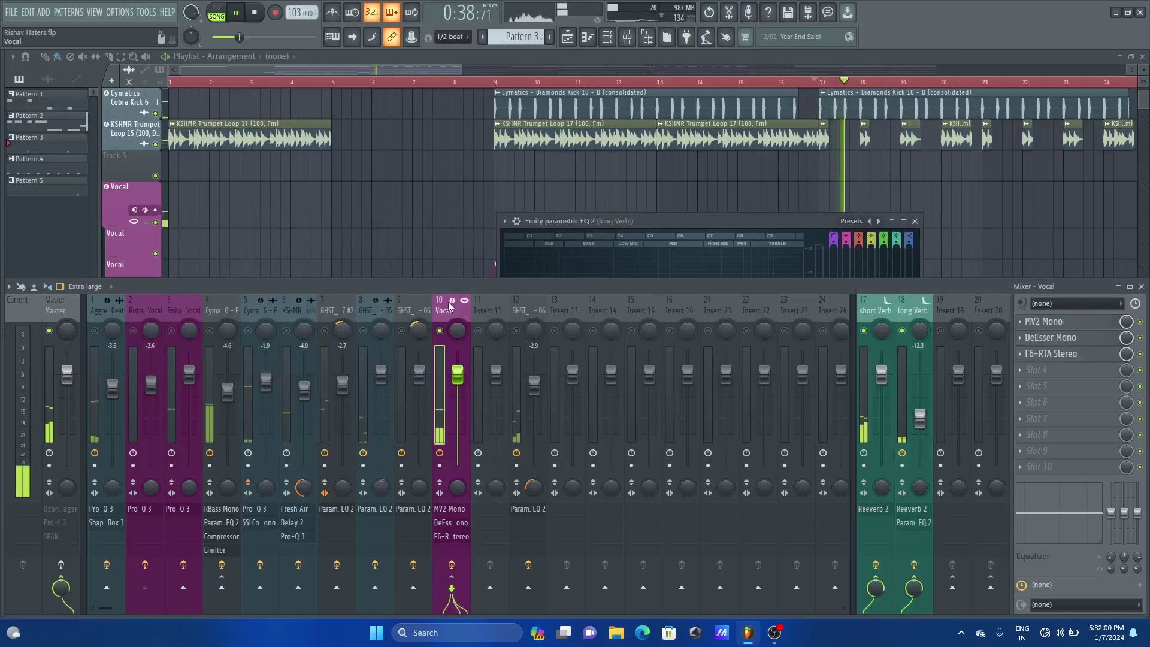
{"action": "key", "text": "space"}
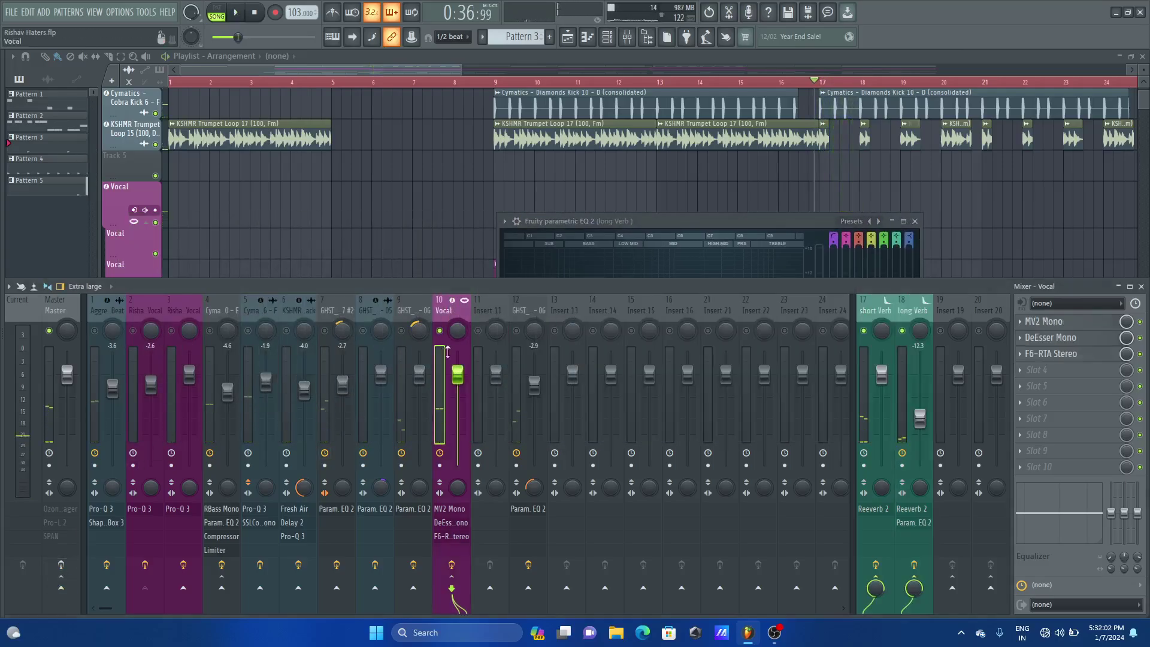
Step: Sweep the long Verb EQ's band 1 high-pass cutoff into the treble during playback and bring it back beside band 4
{"action": "left_click", "coordinate": [917, 310]}
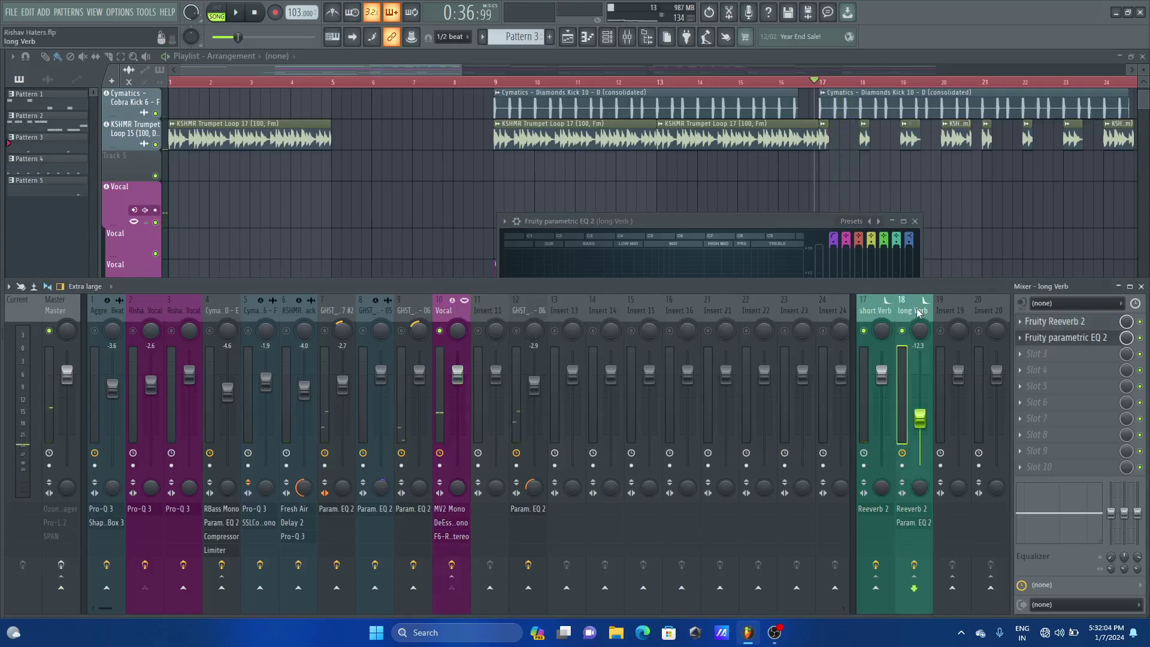
{"action": "left_click", "coordinate": [739, 221]}
{"action": "key", "text": "space"}
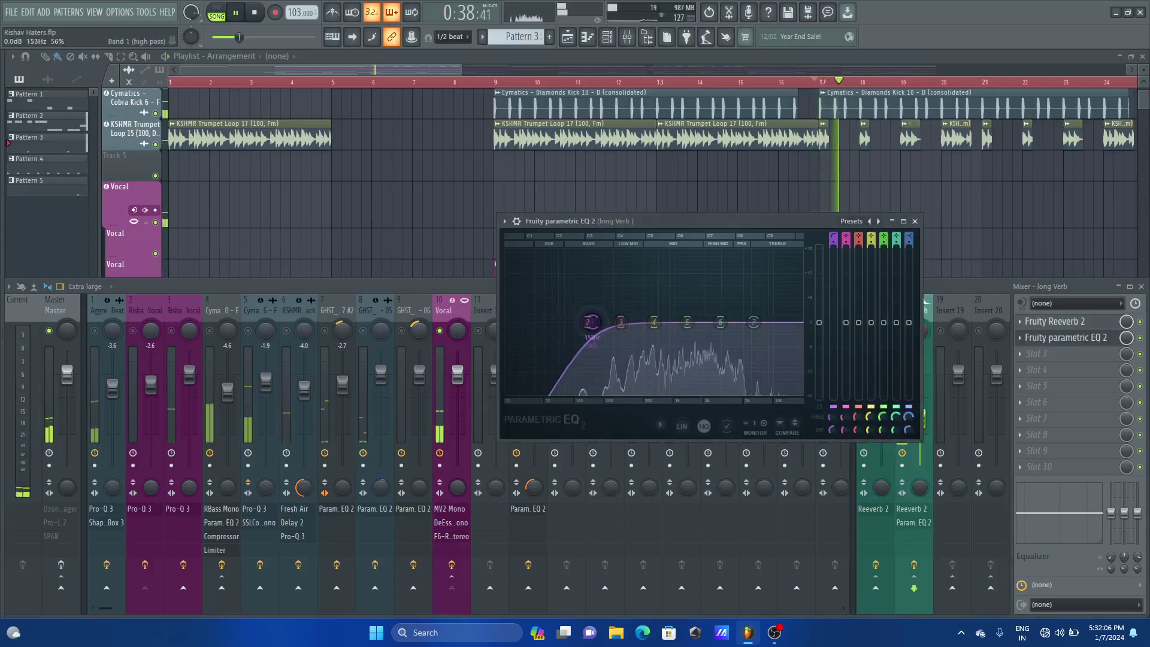
{"action": "left_click_drag", "start_coordinate": [590, 322], "coordinate": [777, 326]}
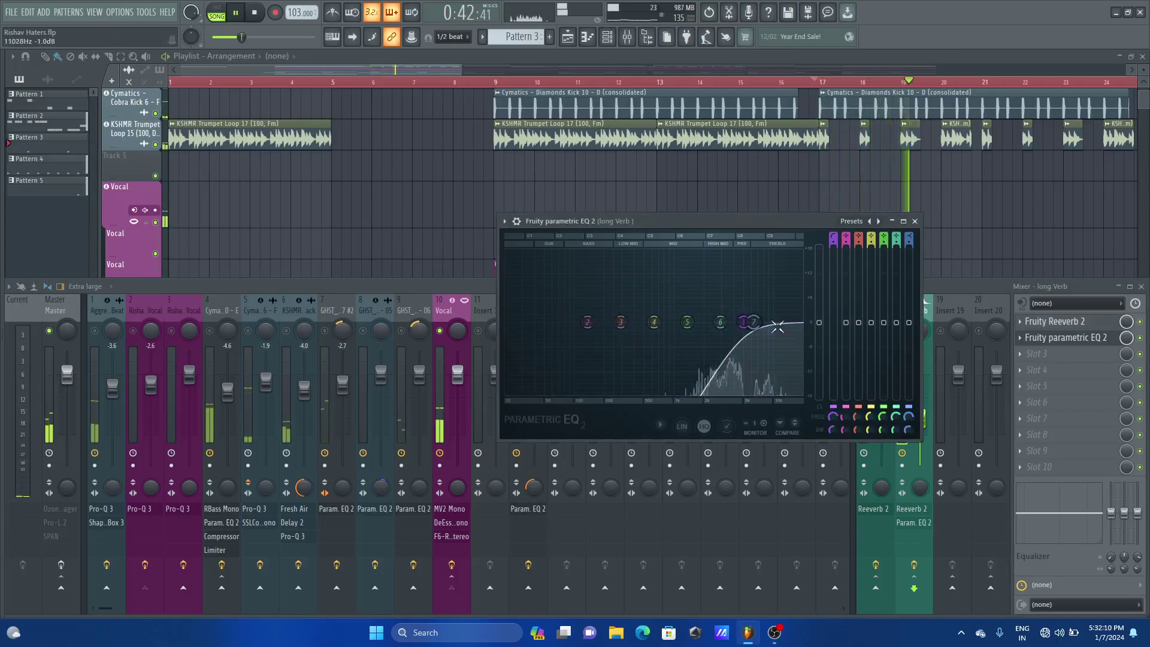
{"action": "left_click_drag", "start_coordinate": [815, 222], "coordinate": [663, 184]}
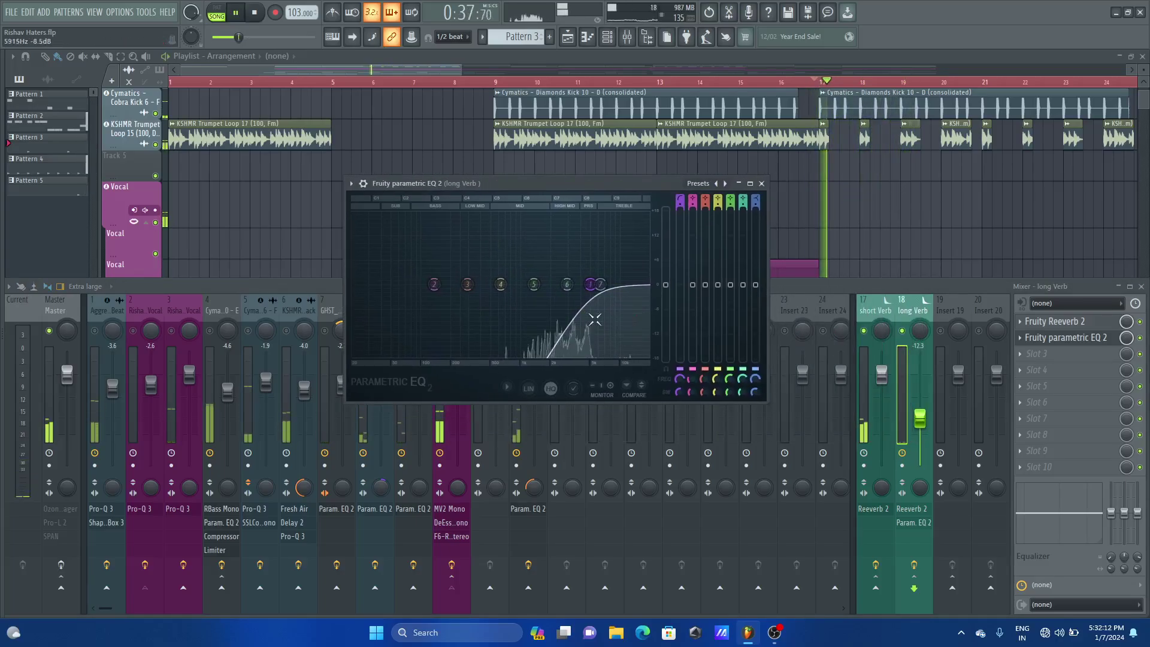
{"action": "left_click_drag", "start_coordinate": [589, 283], "coordinate": [501, 285]}
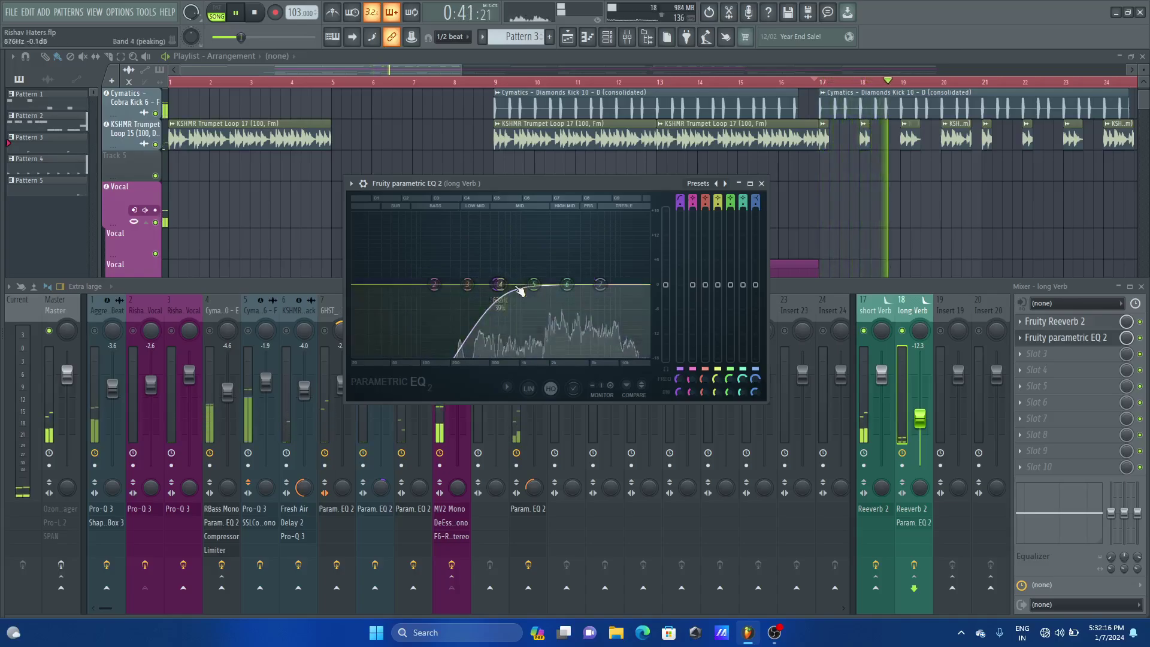
Step: Set EQ band 7 to the Low pass type and lower its cutoff to about 2.5 kHz during playback
{"action": "right_click", "coordinate": [600, 285]}
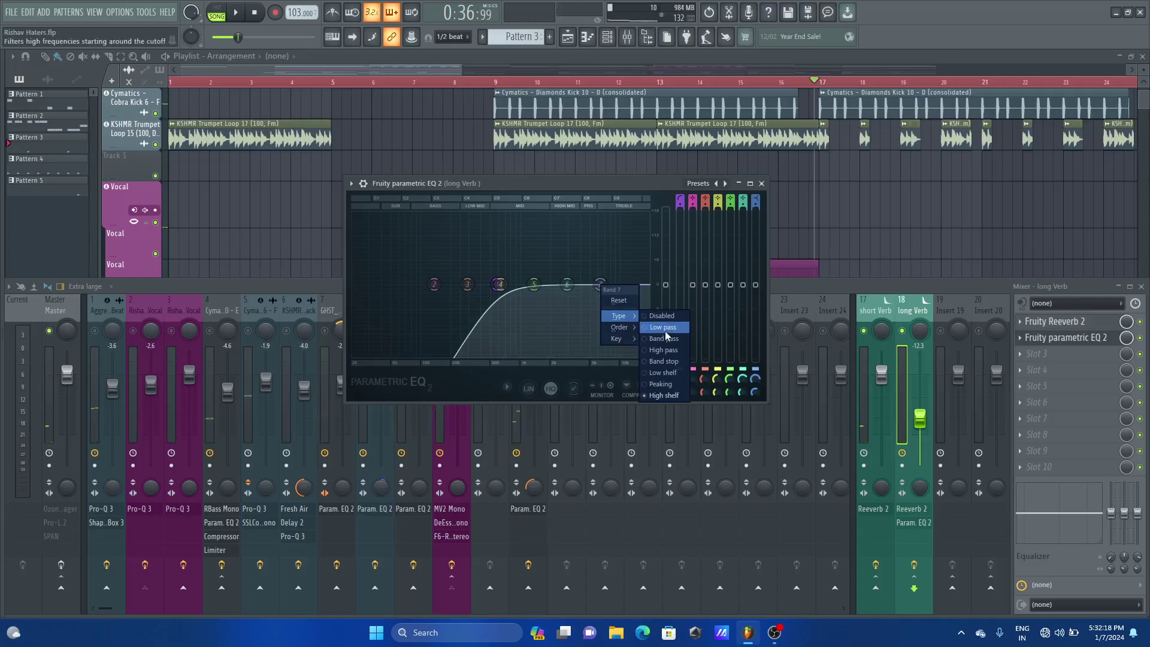
{"action": "left_click", "coordinate": [664, 327]}
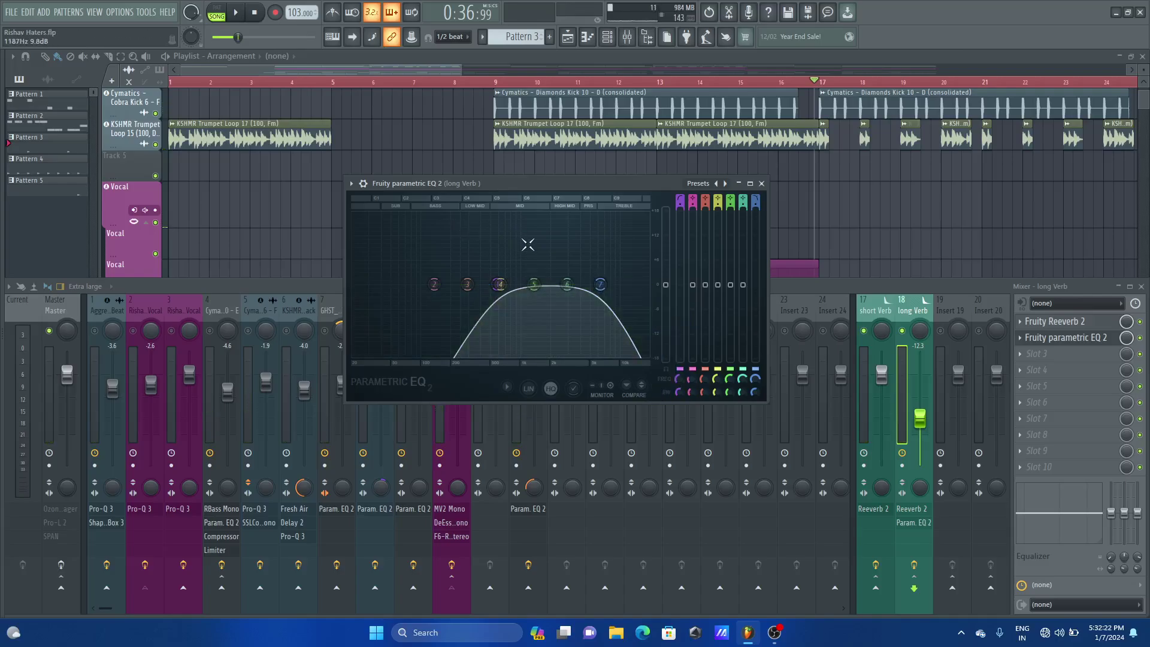
{"action": "key", "text": "space"}
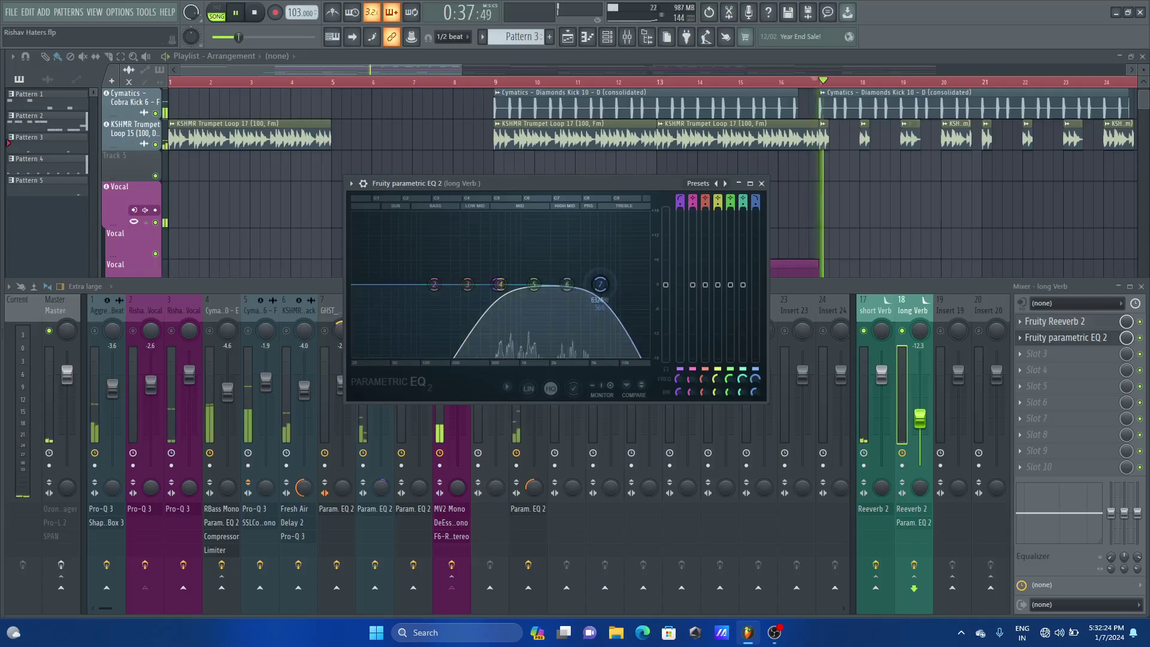
{"action": "left_click_drag", "start_coordinate": [600, 287], "coordinate": [561, 284]}
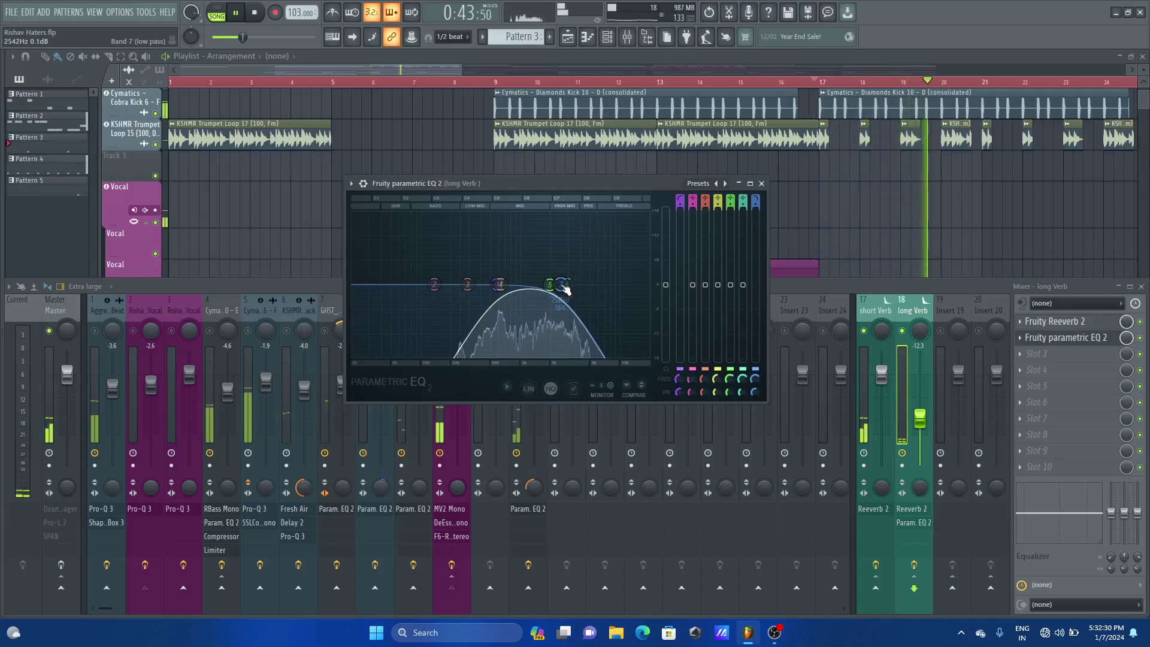
{"action": "key", "text": "space"}
Step: Mute the short Verb track and raise the EQ's band 7 low-pass cutoff beyond band 6, auditioning the result
{"action": "left_click", "coordinate": [865, 331]}
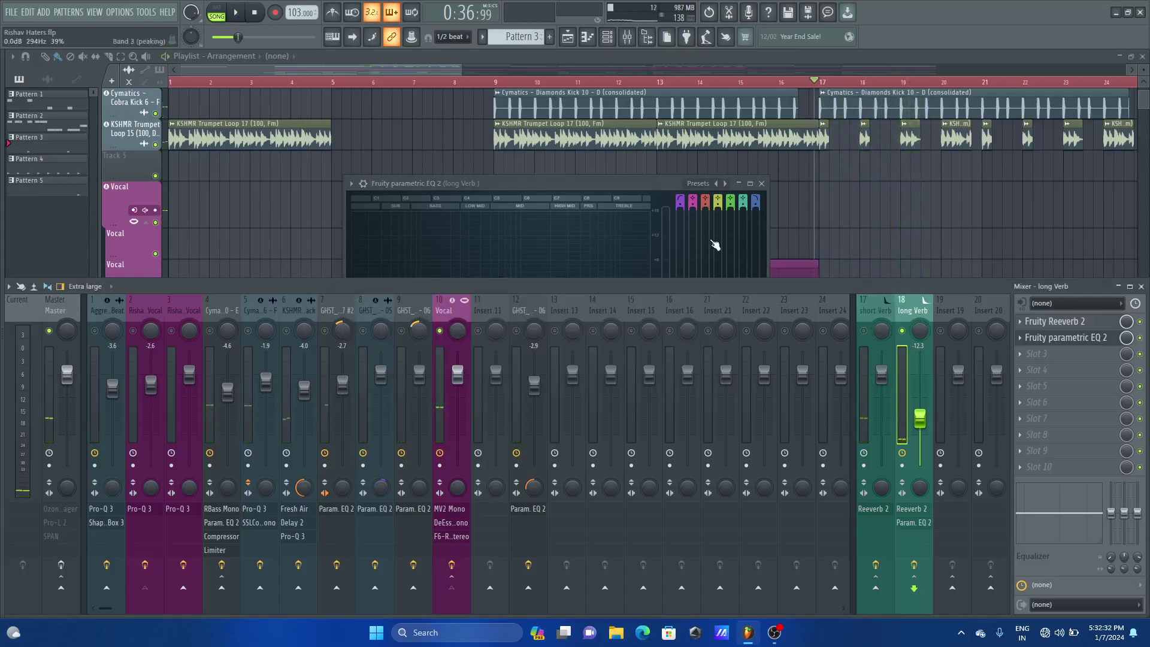
{"action": "left_click", "coordinate": [612, 185]}
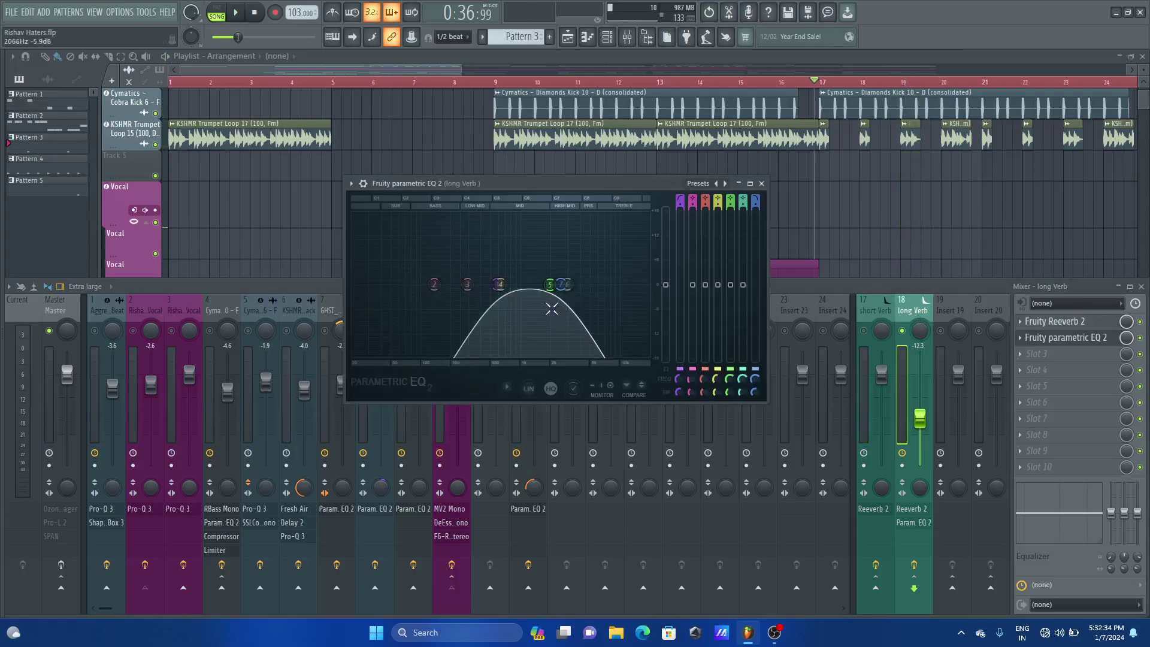
{"action": "left_click_drag", "start_coordinate": [568, 285], "coordinate": [594, 285]}
{"action": "key", "text": "space"}
{"action": "key", "text": "space"}
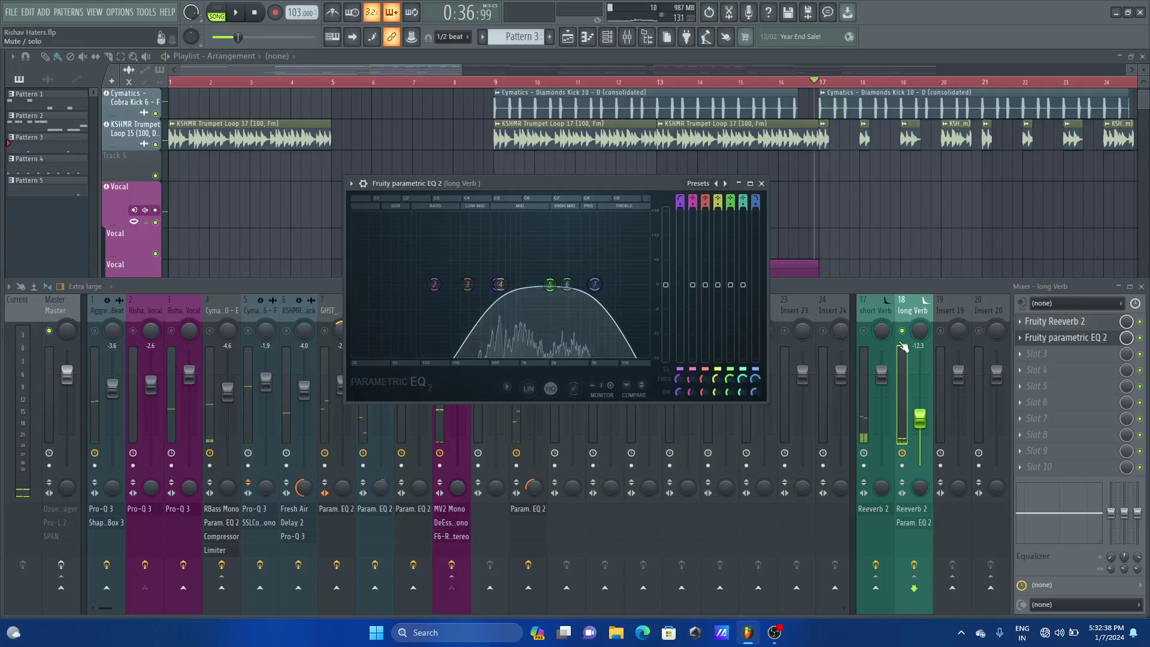
Step: Reset the long Verb track's mixer fader to its default level and audition it briefly
{"action": "right_click", "coordinate": [916, 433]}
{"action": "left_click", "coordinate": [936, 421]}
{"action": "key", "text": "space"}
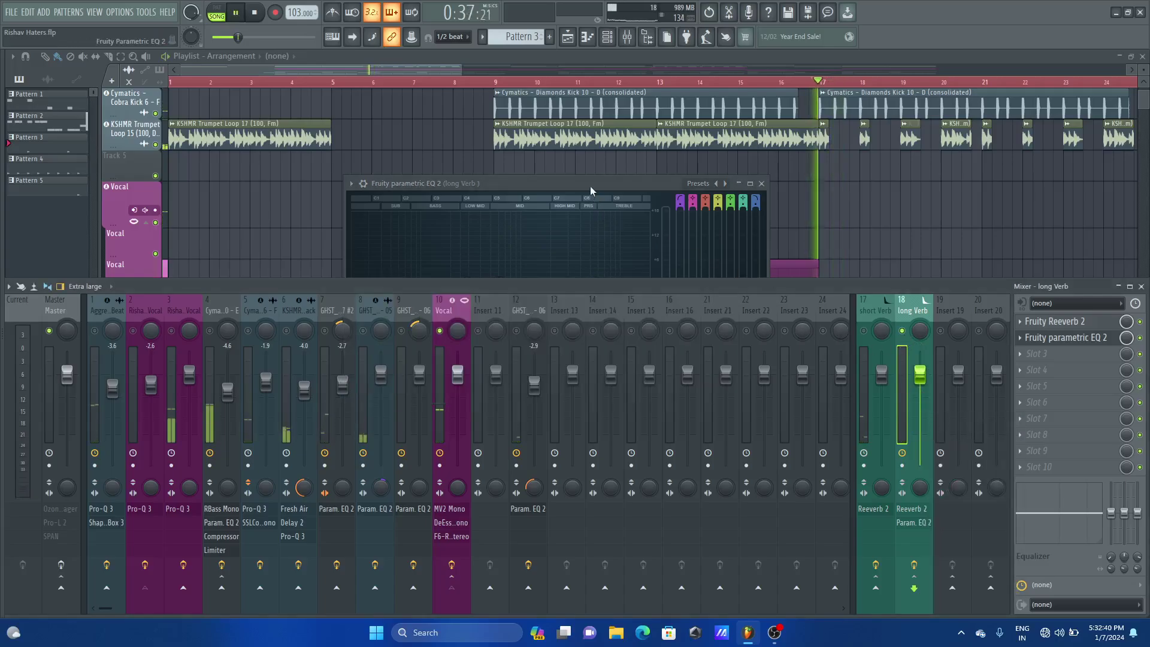
{"action": "key", "text": "space"}
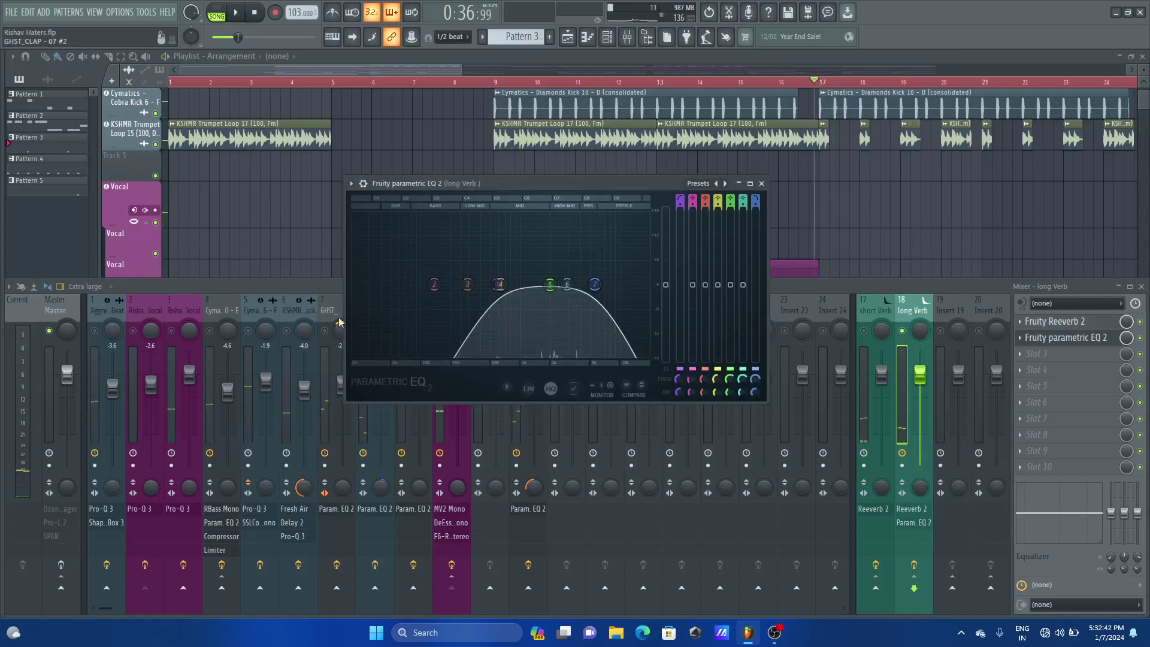
Step: Re-enable the long Verb track's routing to Master and lower the band 7 low-pass cutoff beside band 6 during playback
{"action": "left_click", "coordinate": [69, 590]}
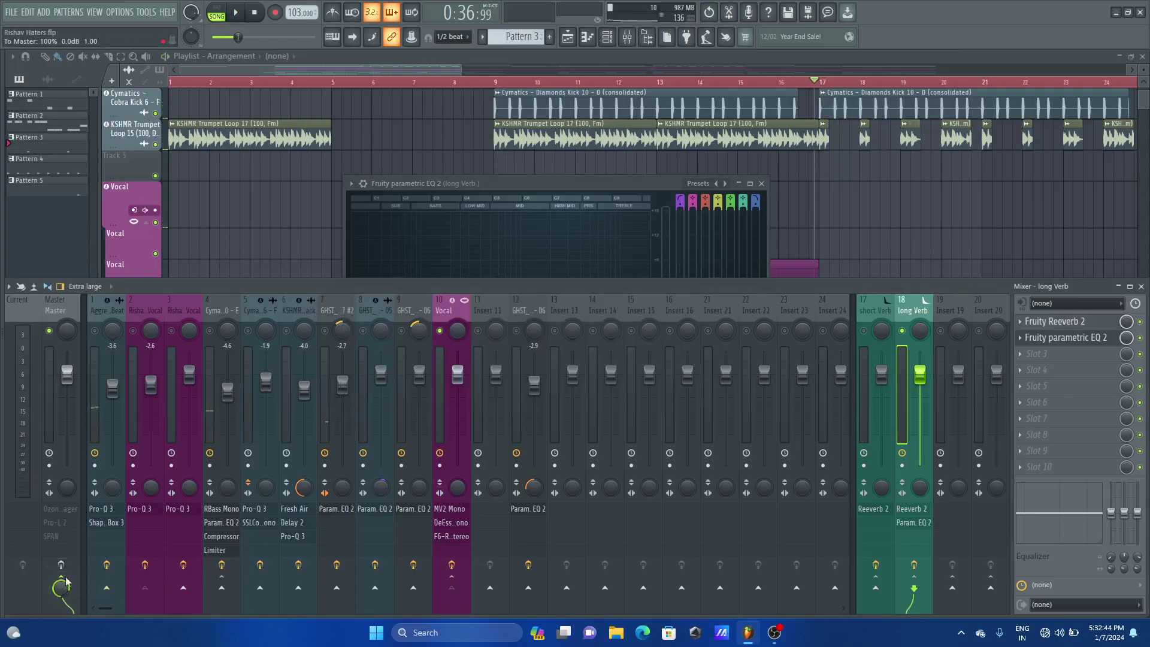
{"action": "left_click", "coordinate": [582, 189]}
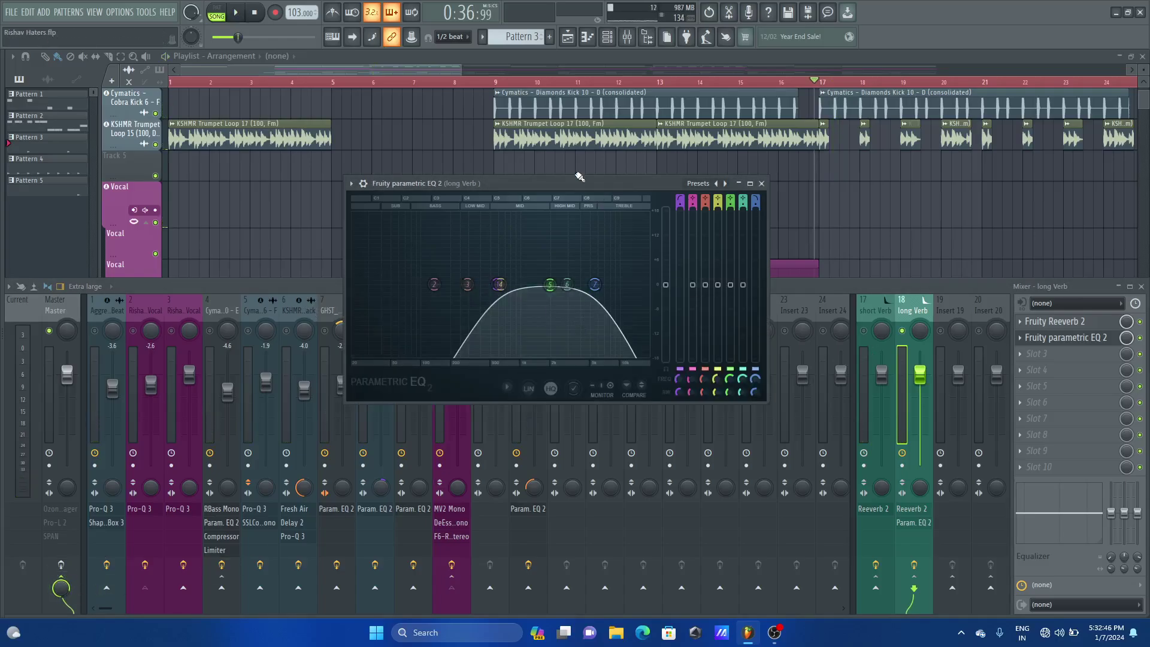
{"action": "left_click_drag", "start_coordinate": [595, 284], "coordinate": [570, 284]}
{"action": "key", "text": "space"}
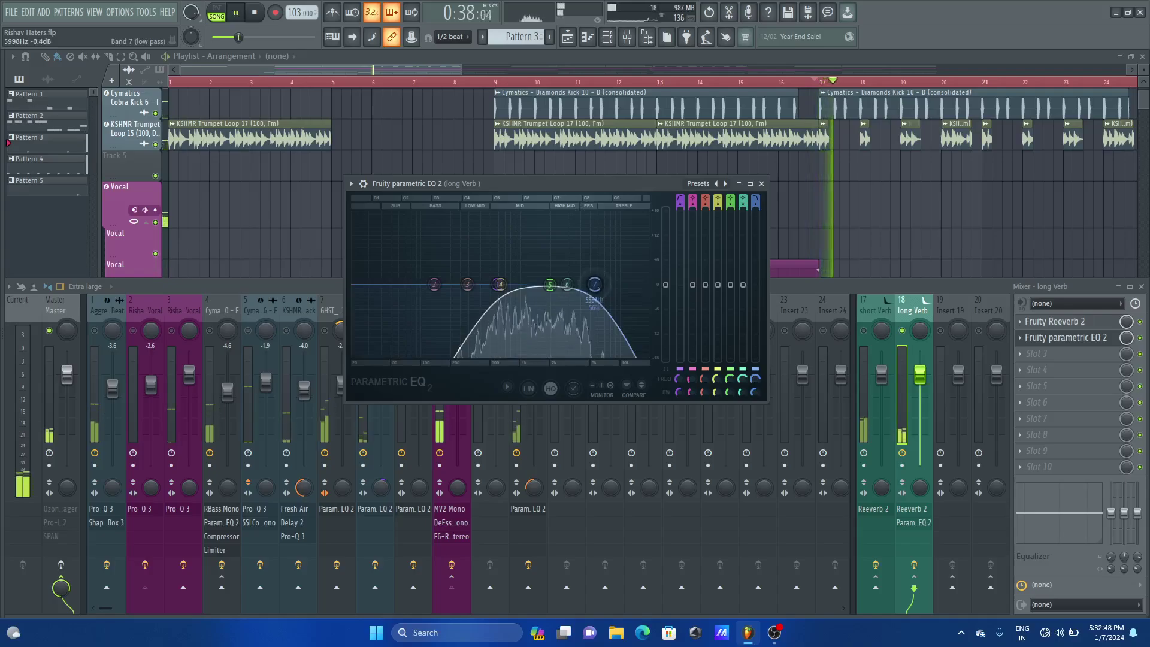
Step: Try the band 1 high-pass cutoff at about 91 Hz and set it to about 364 Hz during playback
{"action": "left_click_drag", "start_coordinate": [498, 284], "coordinate": [416, 284]}
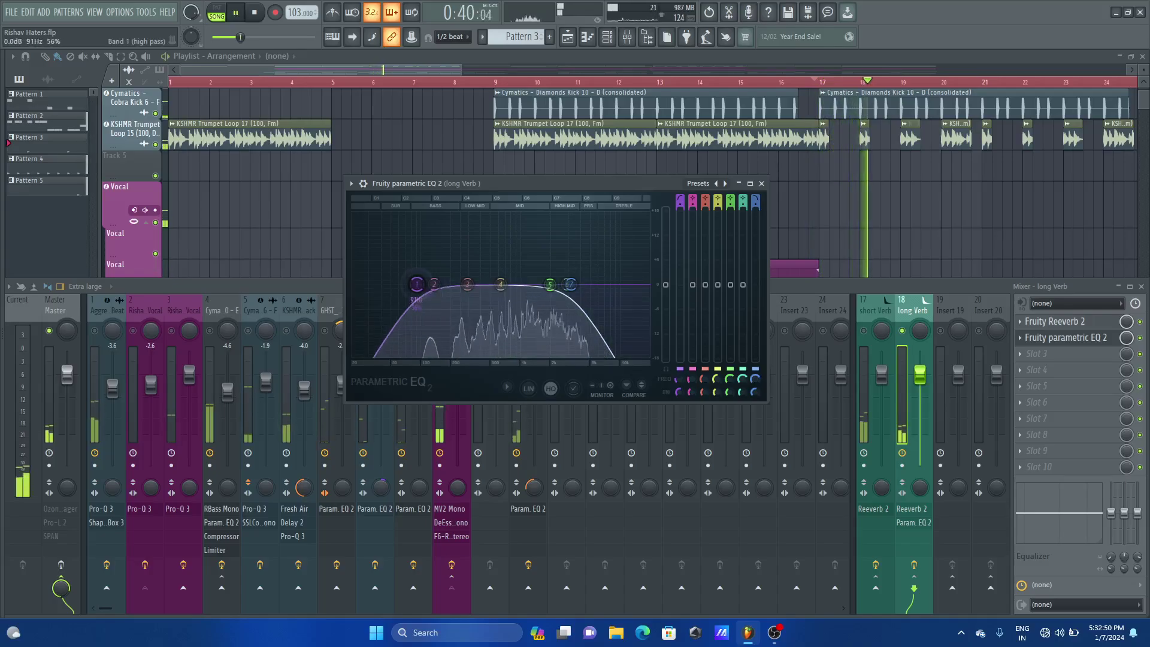
{"action": "key", "text": "space"}
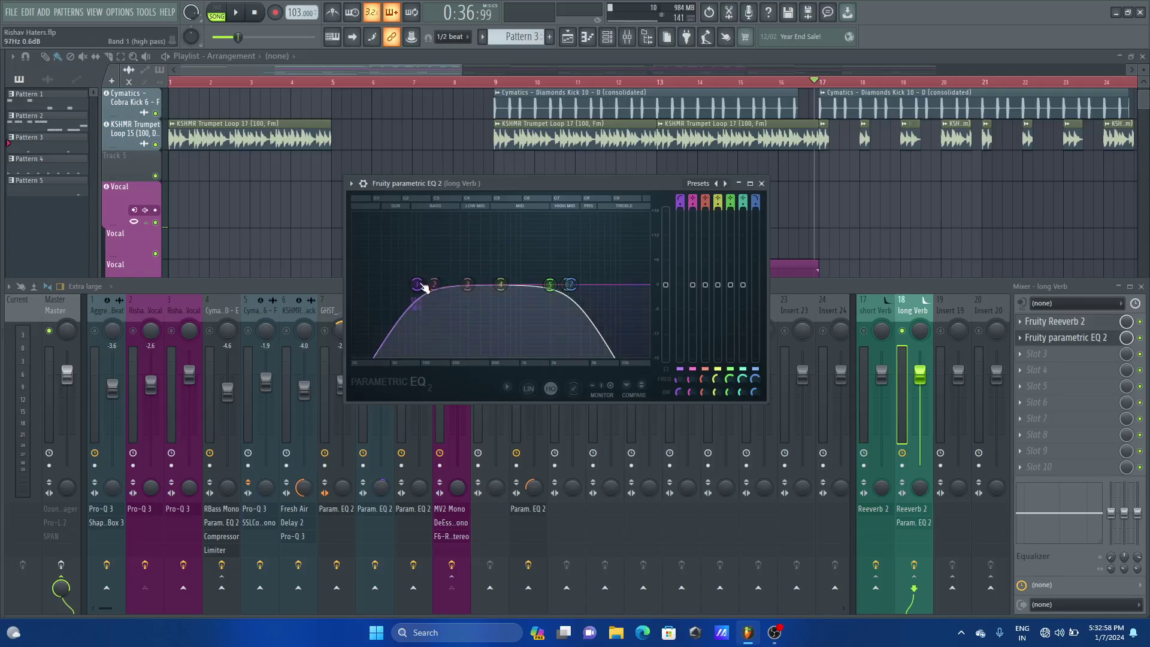
{"action": "key", "text": "space"}
{"action": "left_click_drag", "start_coordinate": [425, 288], "coordinate": [476, 285]}
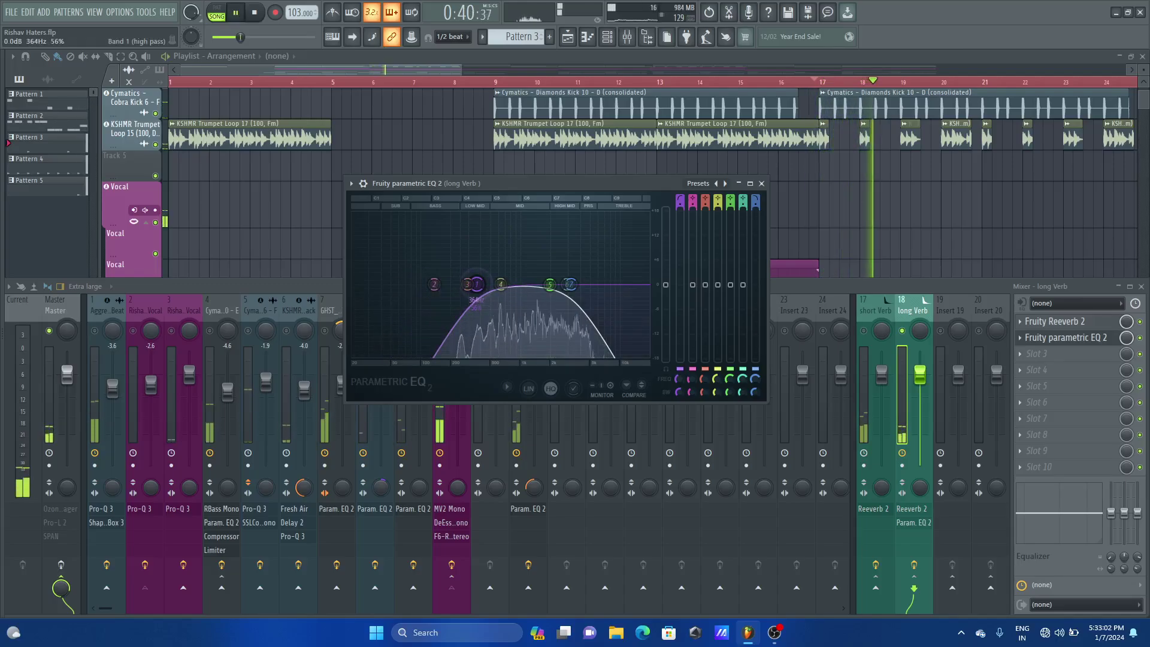
Step: Lower the band 7 low-pass cutoff just below band 6, cut band 4 slightly during playback, and close the long Verb's EQ
{"action": "left_click_drag", "start_coordinate": [570, 284], "coordinate": [562, 285]}
{"action": "key", "text": "space"}
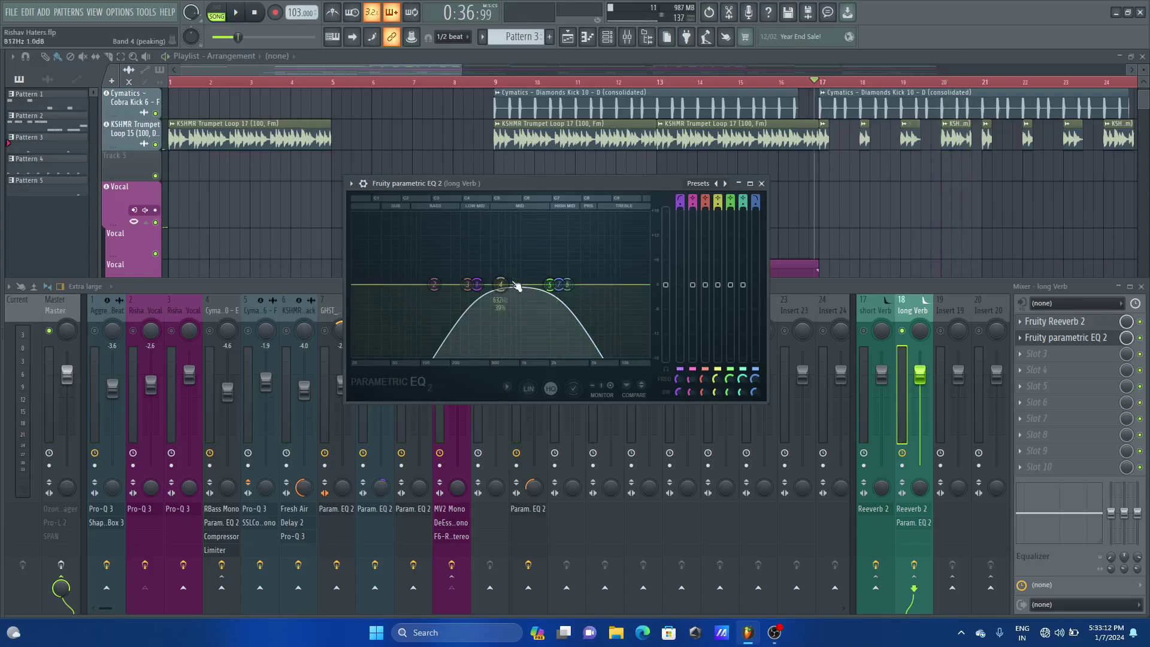
{"action": "key", "text": "space"}
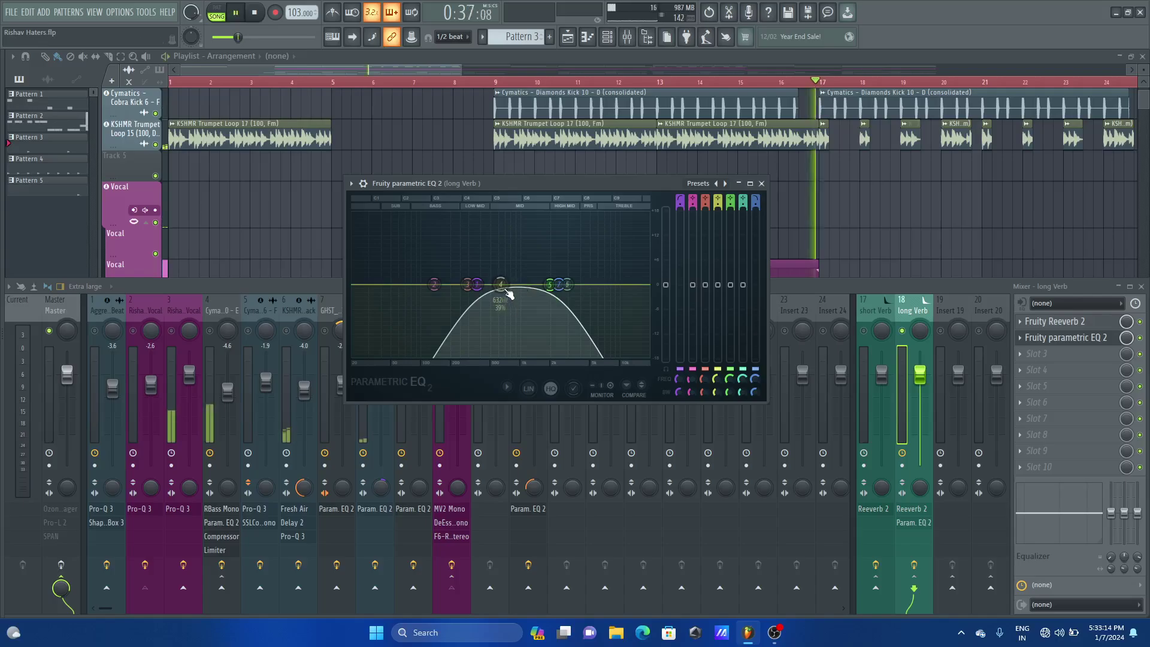
{"action": "left_click_drag", "start_coordinate": [509, 293], "coordinate": [506, 306]}
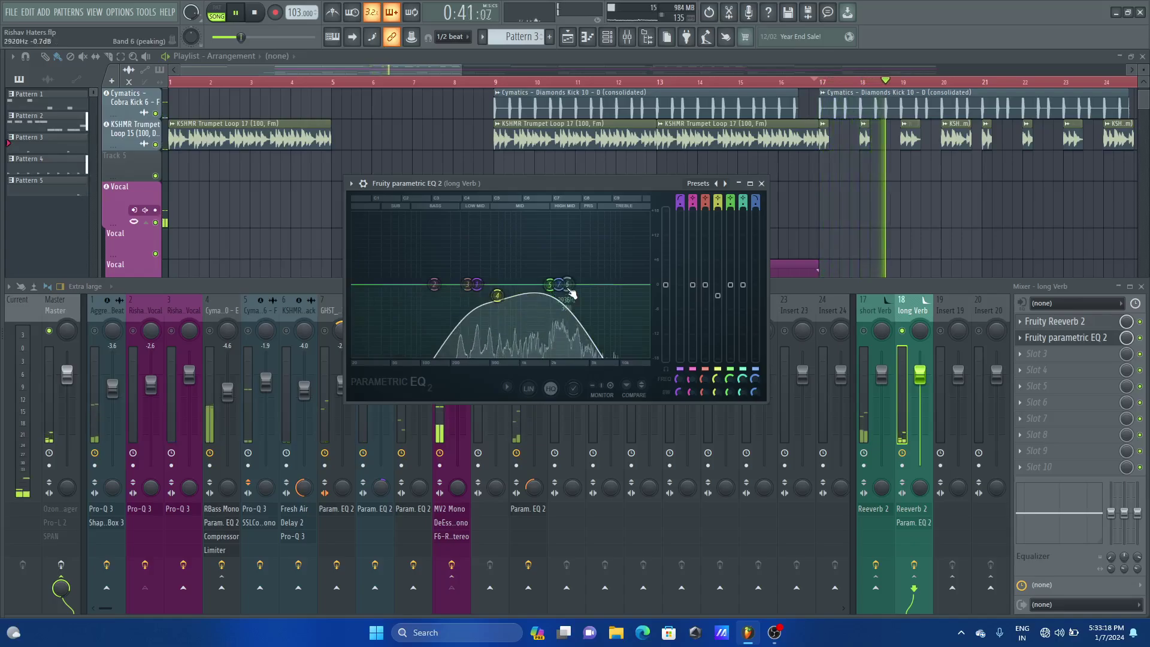
{"action": "key", "text": "space"}
{"action": "left_click", "coordinate": [761, 184]}
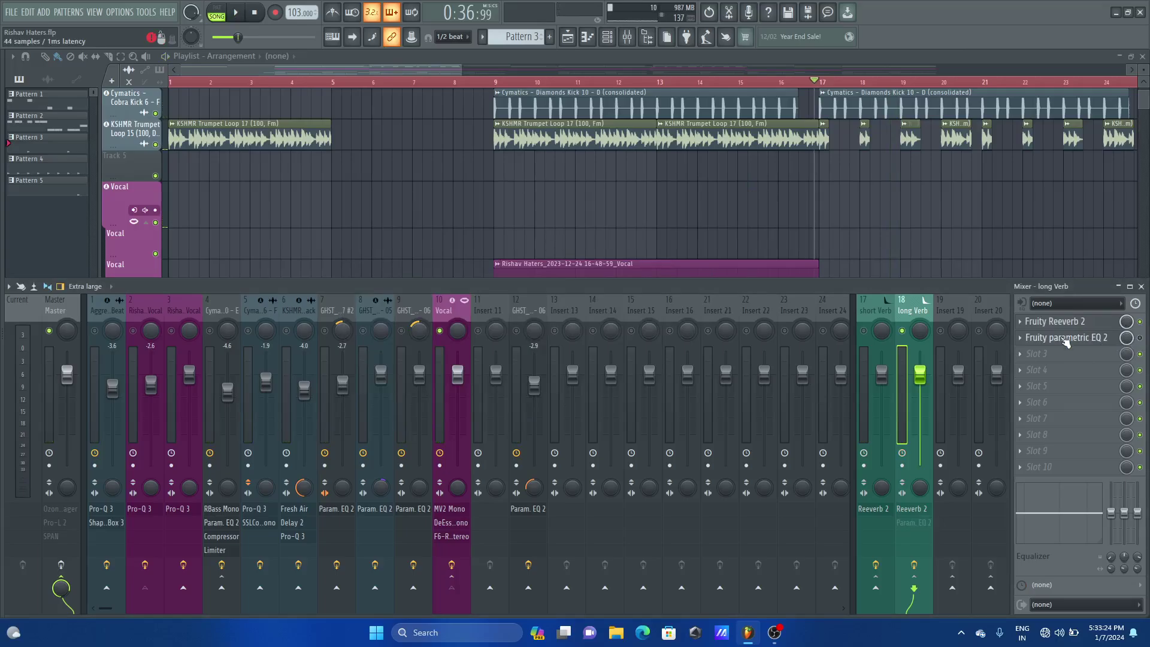
Step: Compare the long Verb during playback with Fruity parametric EQ 2 bypassed and with it enabled
{"action": "key", "text": "space"}
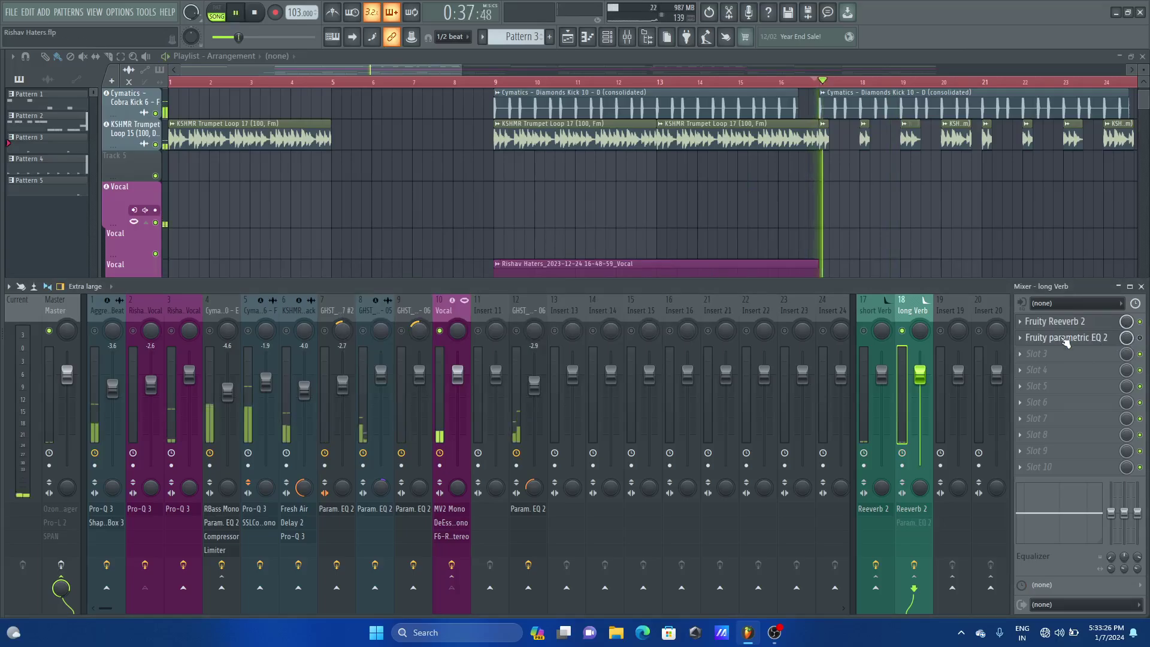
{"action": "key", "text": "space"}
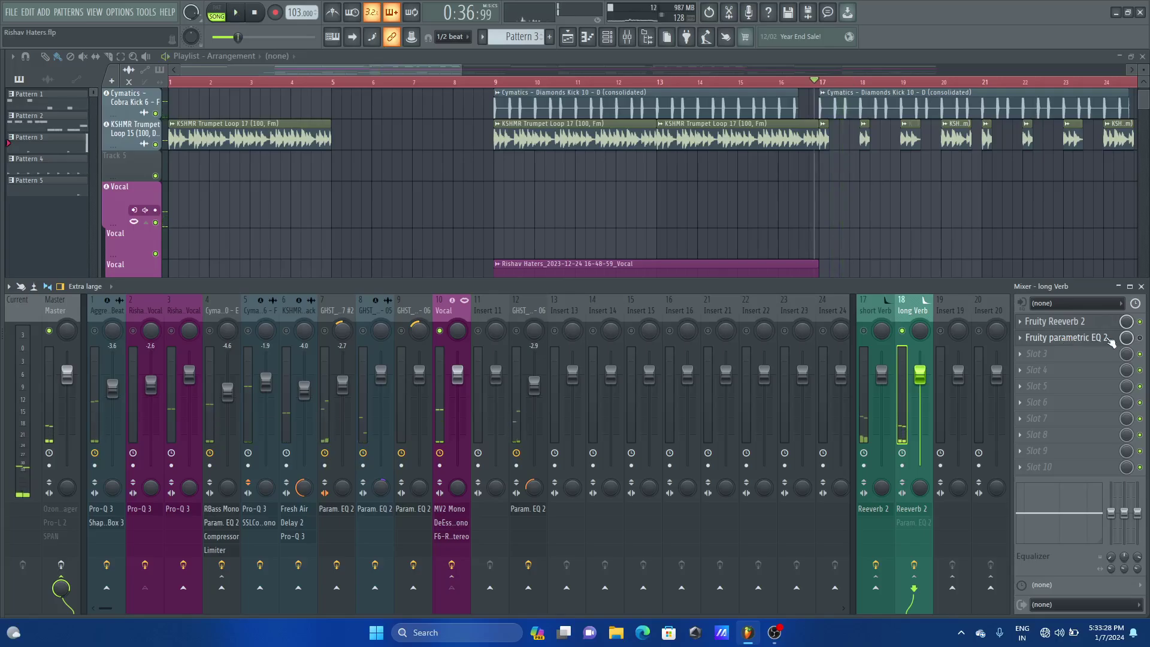
{"action": "left_click", "coordinate": [1140, 339]}
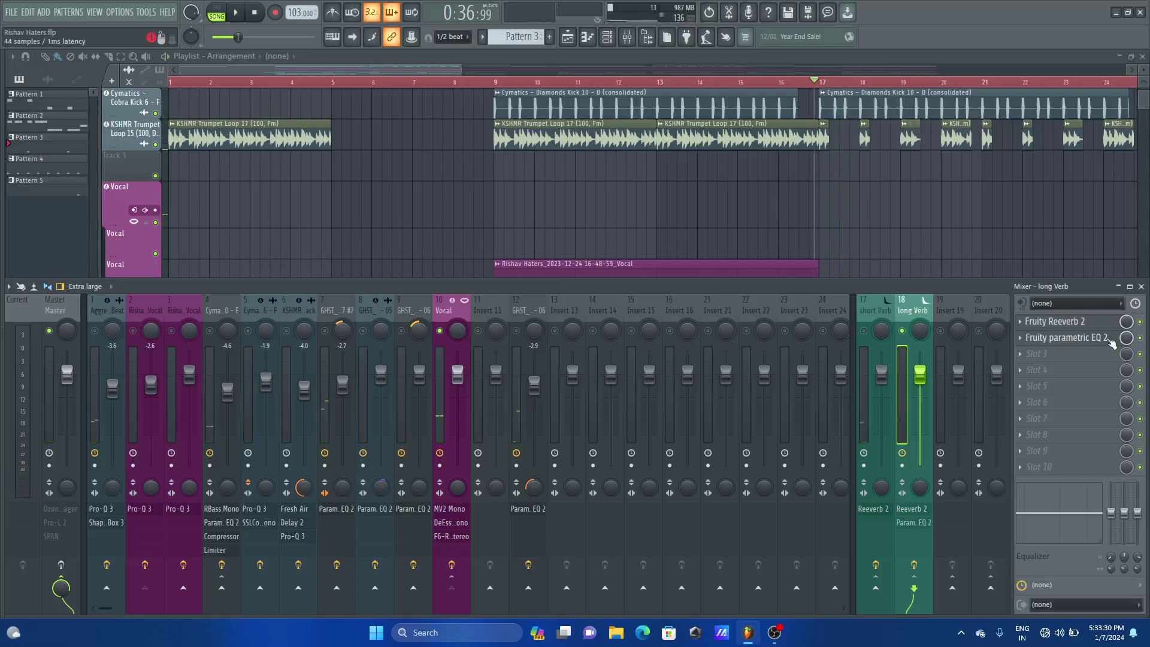
{"action": "left_click", "coordinate": [1111, 339]}
{"action": "key", "text": "space"}
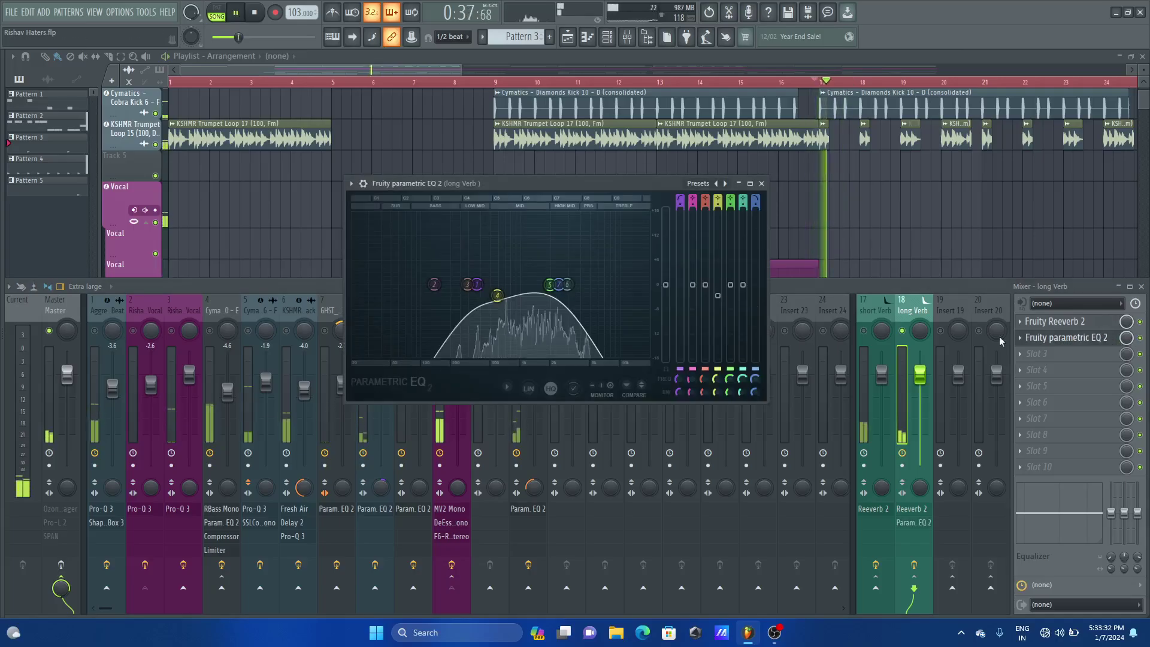
{"action": "left_click", "coordinate": [761, 183]}
{"action": "key", "text": "space"}
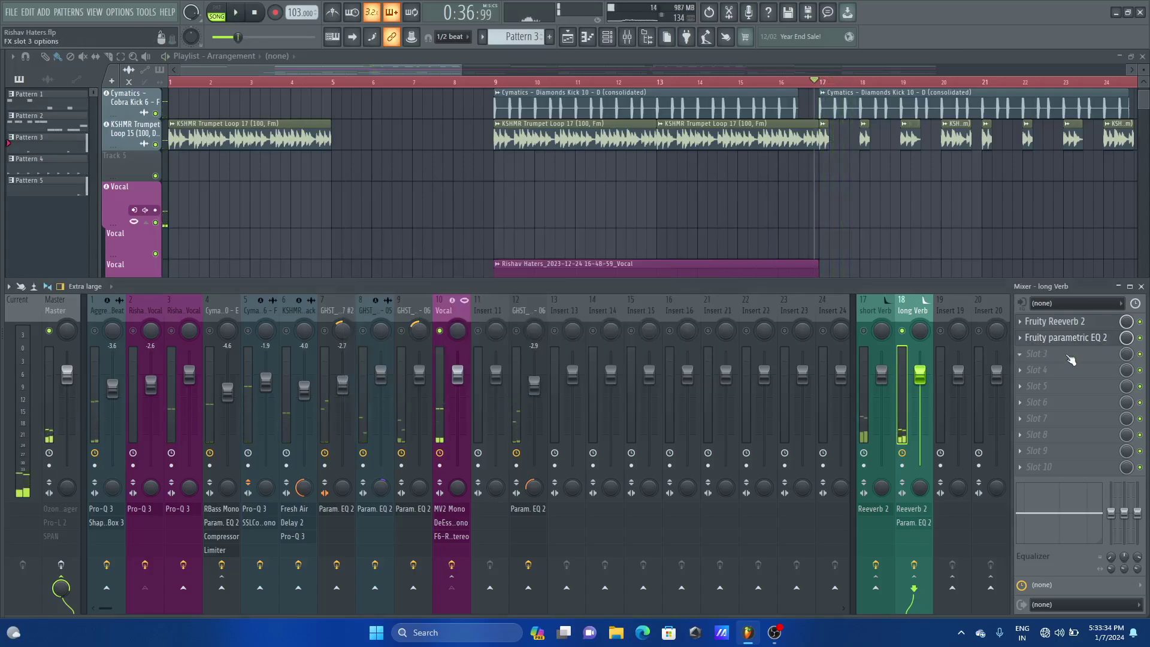
Step: Try the long Verb EQ's band 7 low-pass cutoff at about 6.8 kHz and audition it
{"action": "left_click", "coordinate": [1066, 338]}
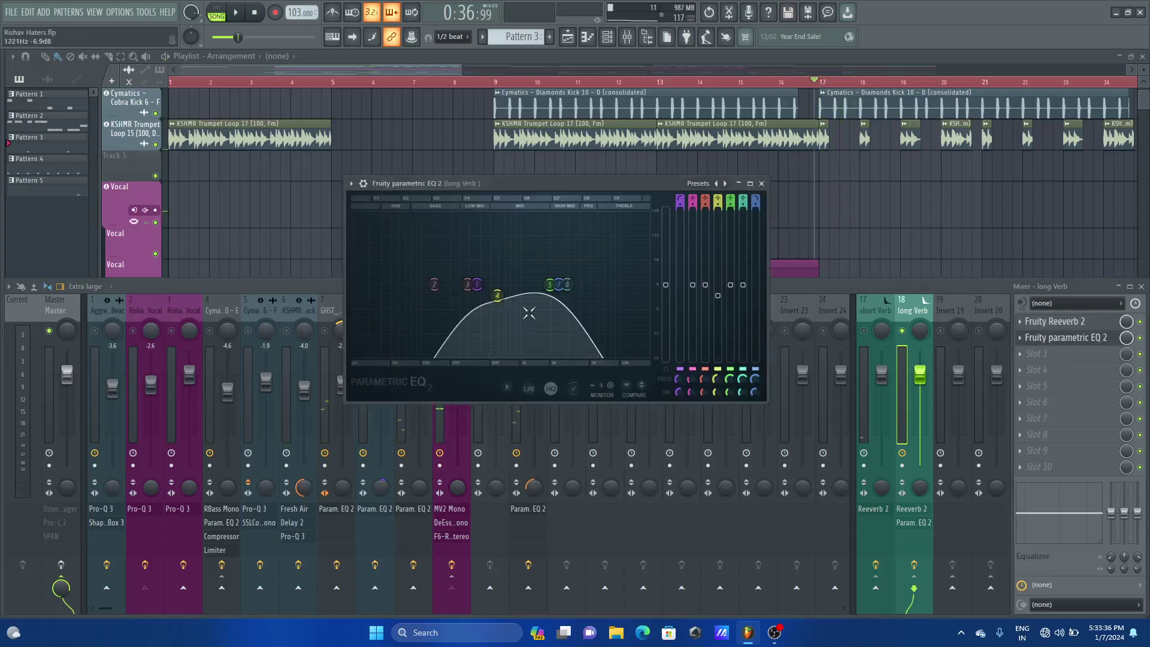
{"action": "left_click_drag", "start_coordinate": [567, 287], "coordinate": [603, 284]}
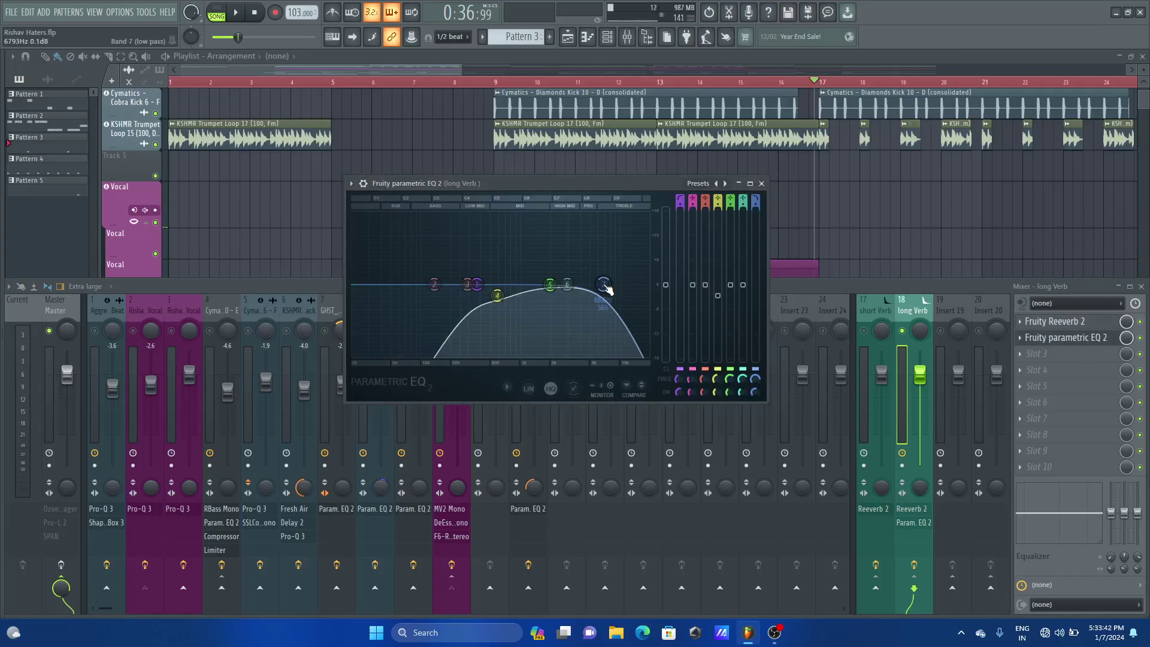
{"action": "key", "text": "space"}
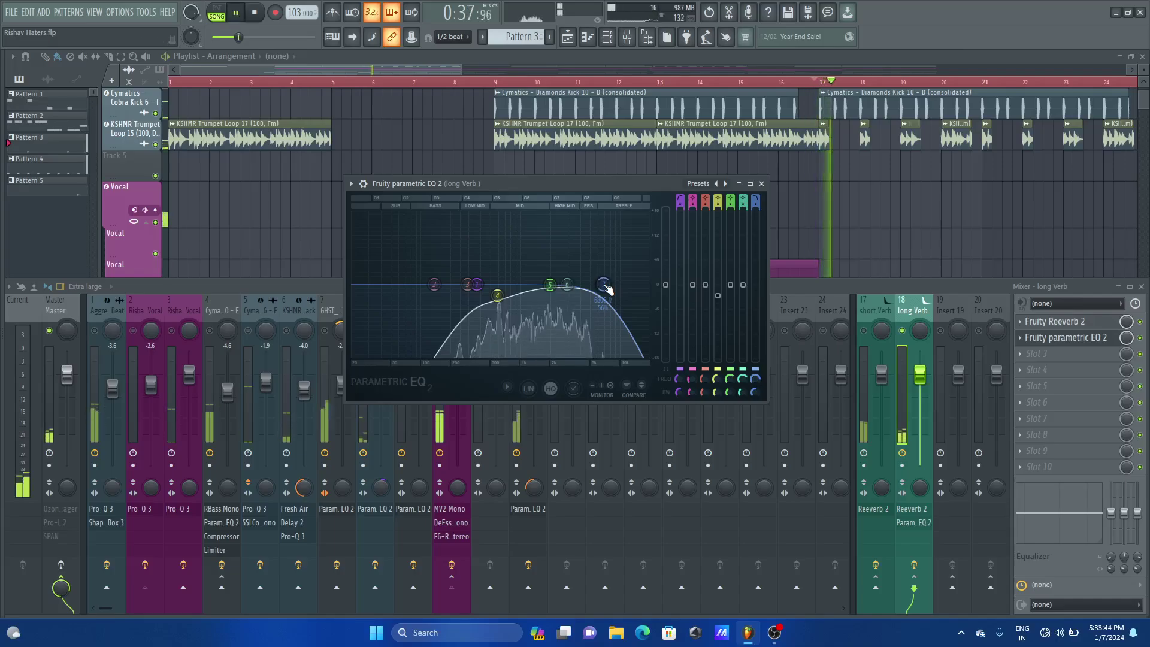
{"action": "key", "text": "space"}
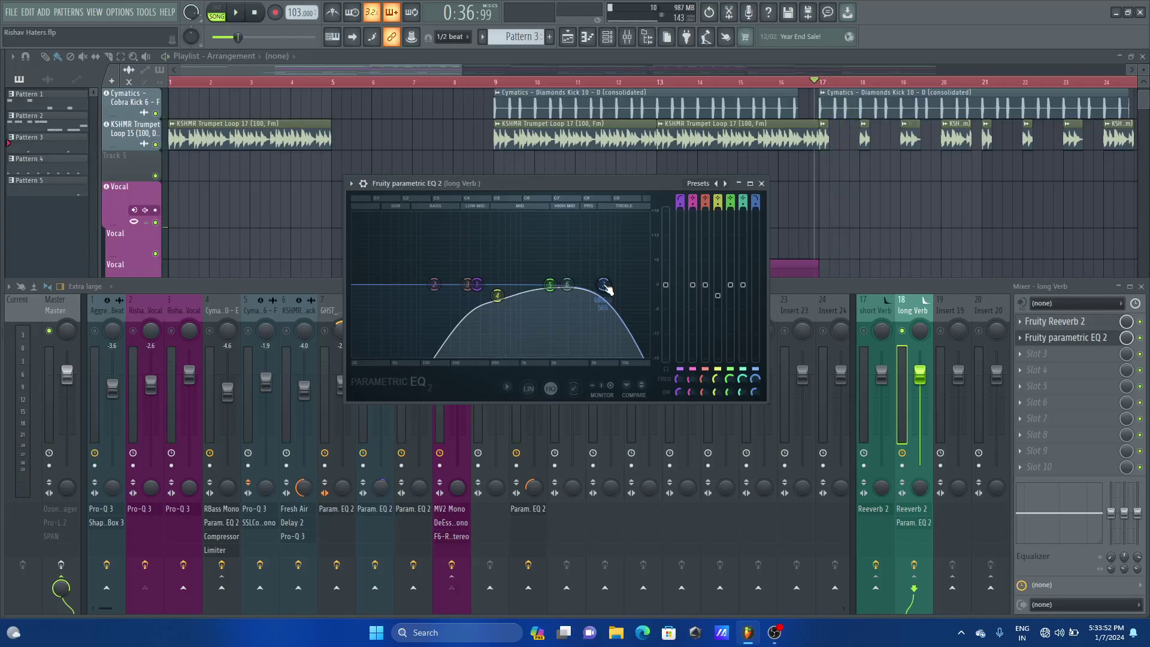
Step: Try the band 7 low-pass cutoff at about 4867 Hz, lower it to just below band 6 during playback, and close the EQ
{"action": "left_click_drag", "start_coordinate": [606, 288], "coordinate": [589, 285]}
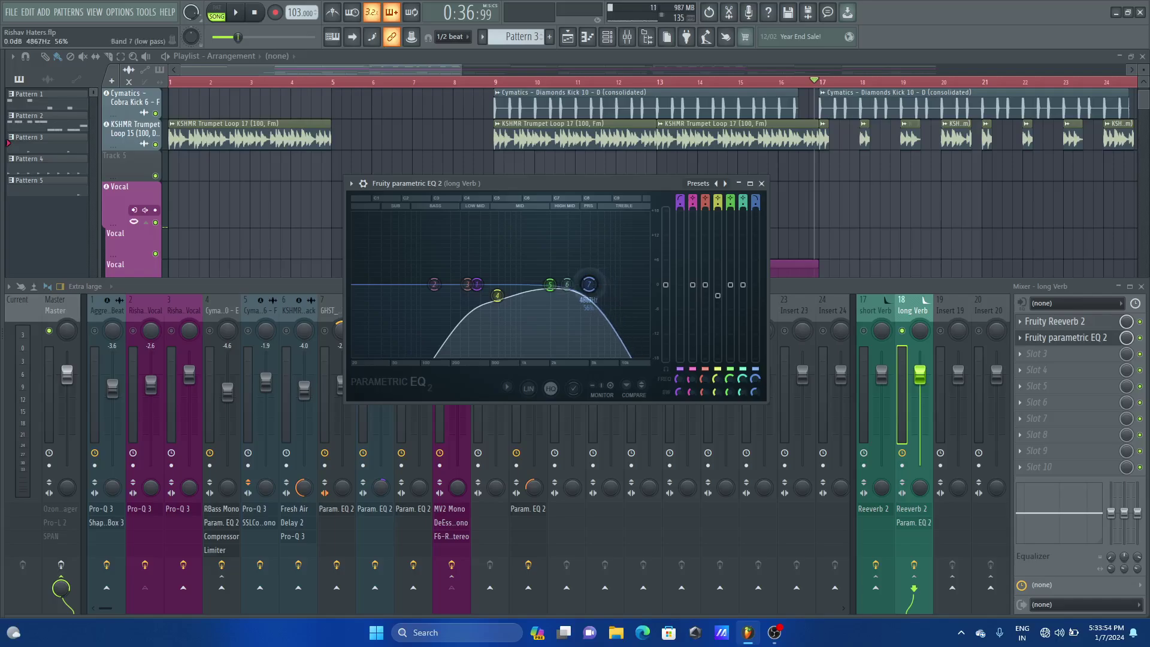
{"action": "key", "text": "space"}
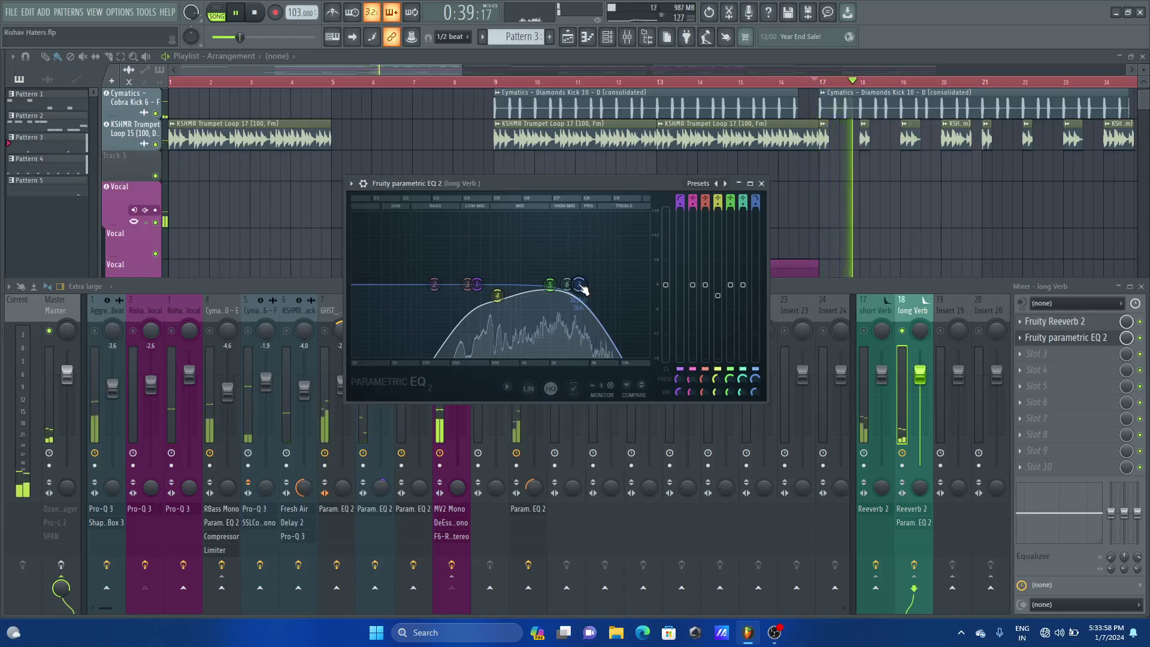
{"action": "left_click_drag", "start_coordinate": [580, 286], "coordinate": [570, 286]}
{"action": "key", "text": "space"}
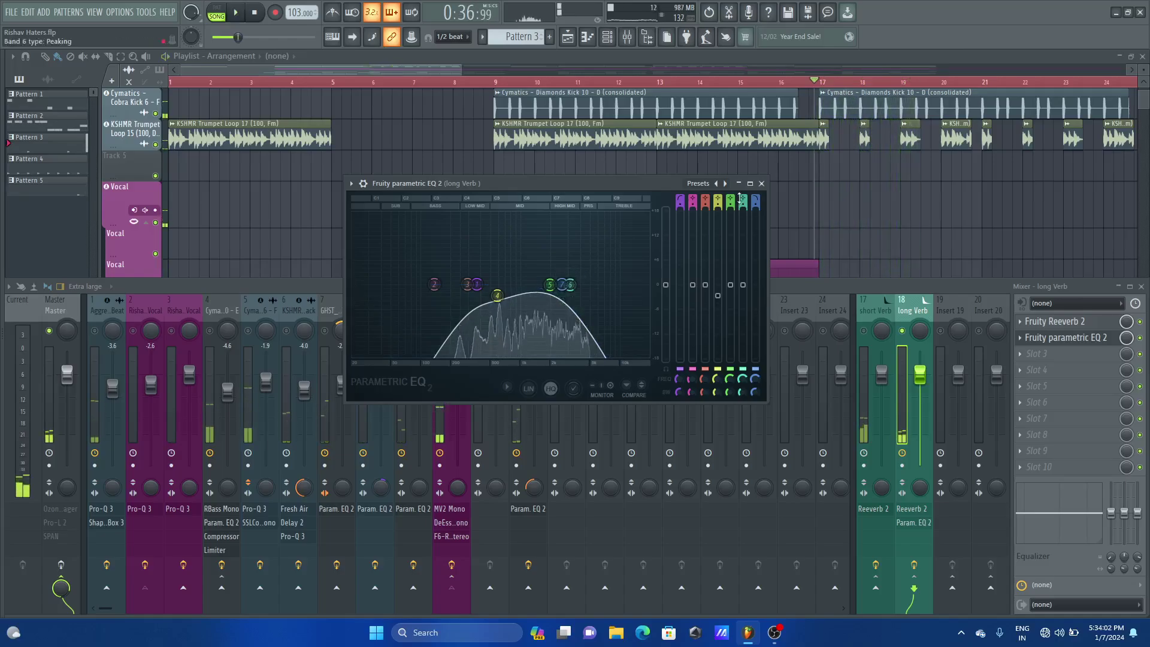
{"action": "left_click", "coordinate": [762, 183]}
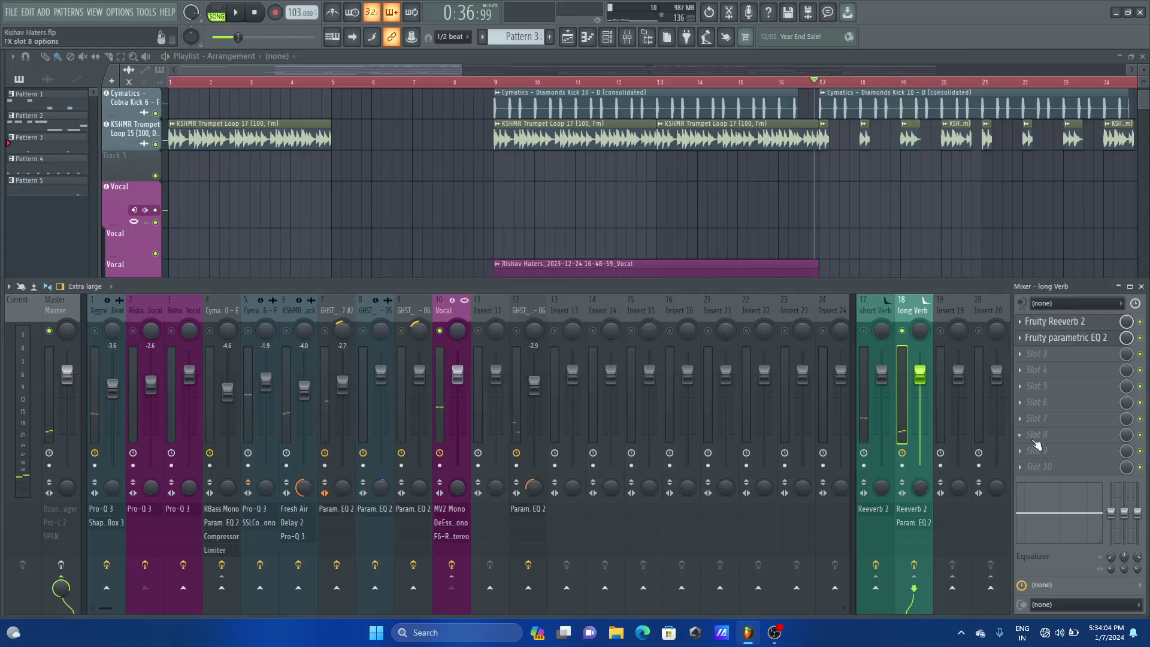
{"action": "left_click", "coordinate": [1077, 356]}
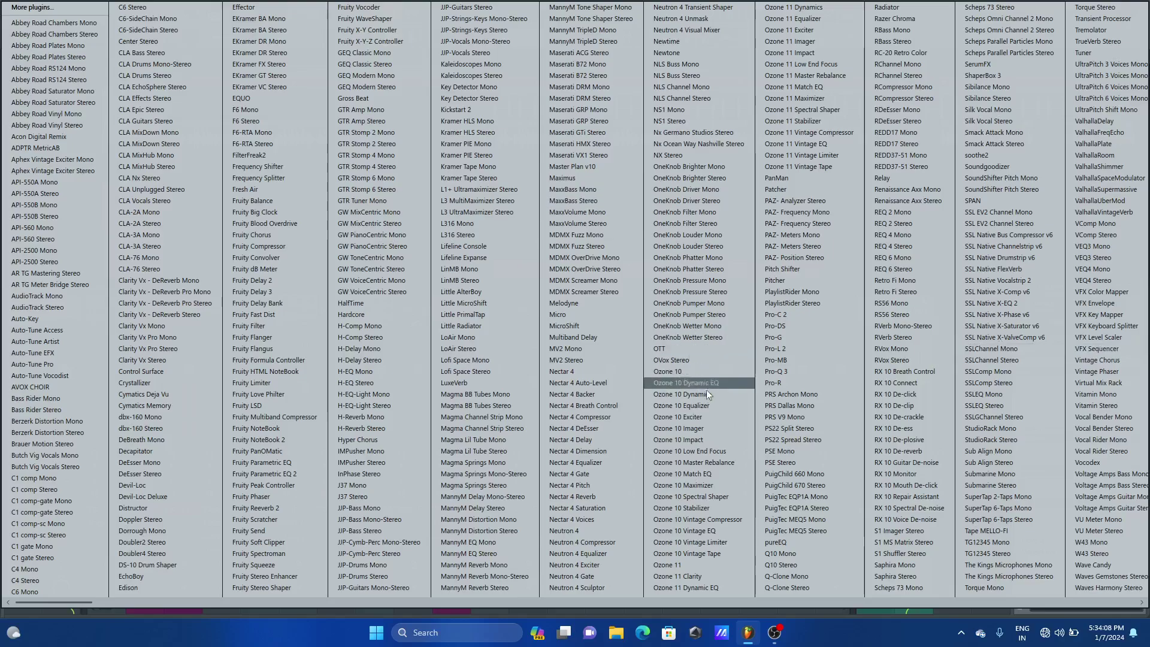
{"action": "left_click", "coordinate": [840, 638]}
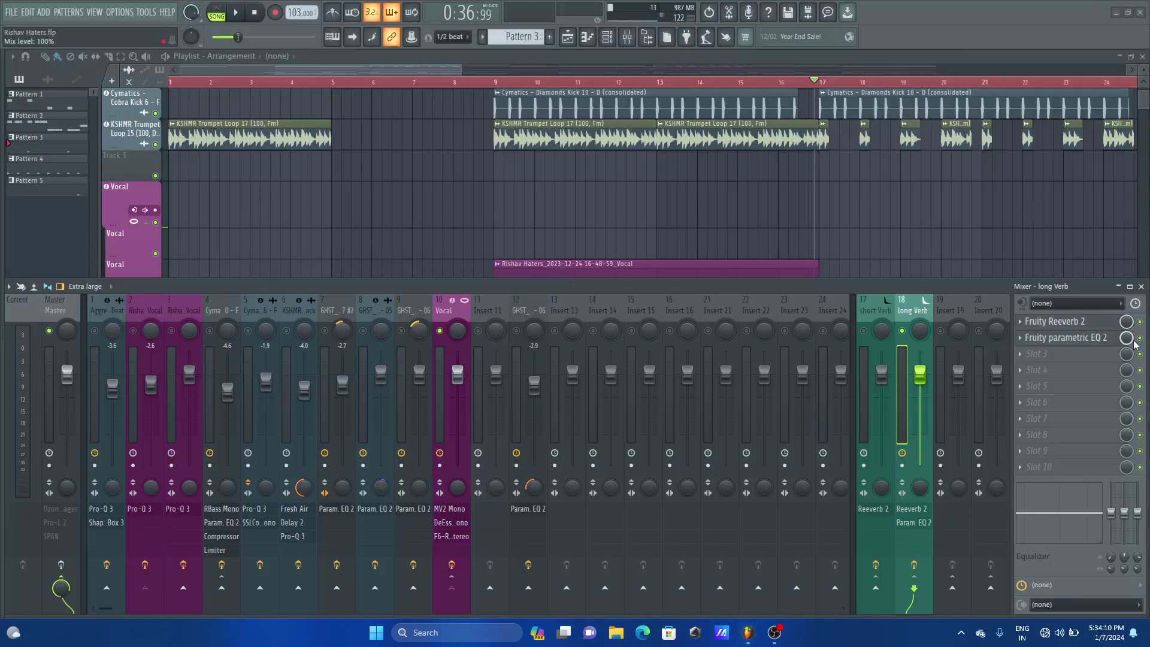
Step: Select the short Verb track, set the snap to Beat, and place the Playlist playhead on the second beat of bar 1
{"action": "left_click", "coordinate": [883, 314]}
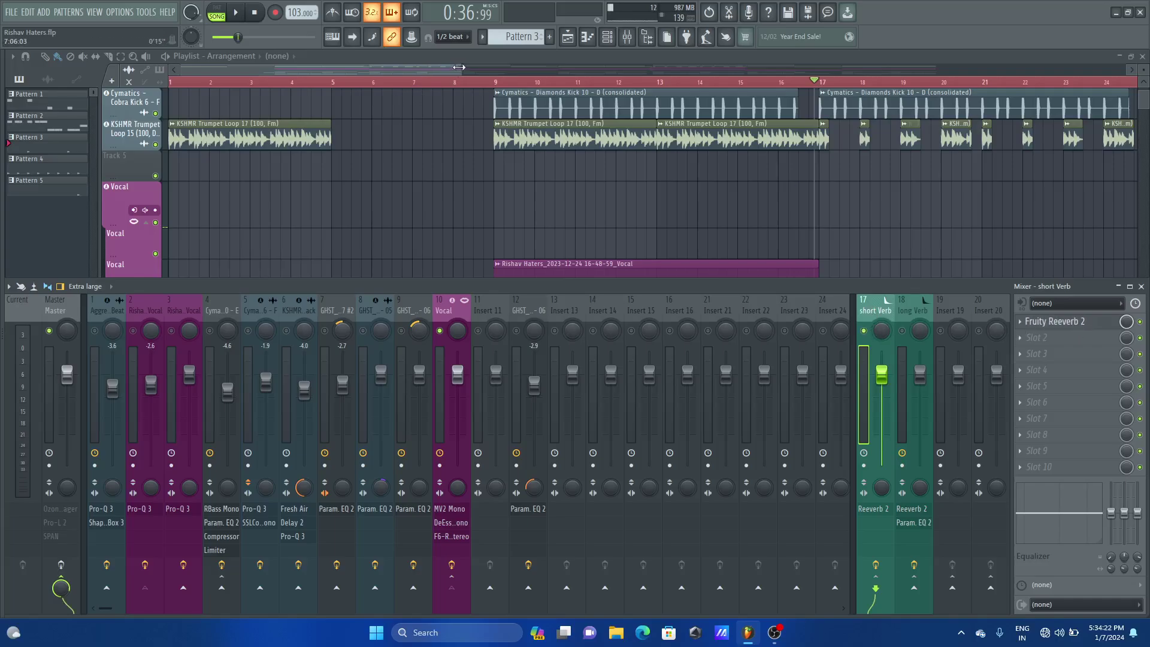
{"action": "key", "text": "F9"}
{"action": "left_click_drag", "start_coordinate": [459, 67], "coordinate": [226, 67]}
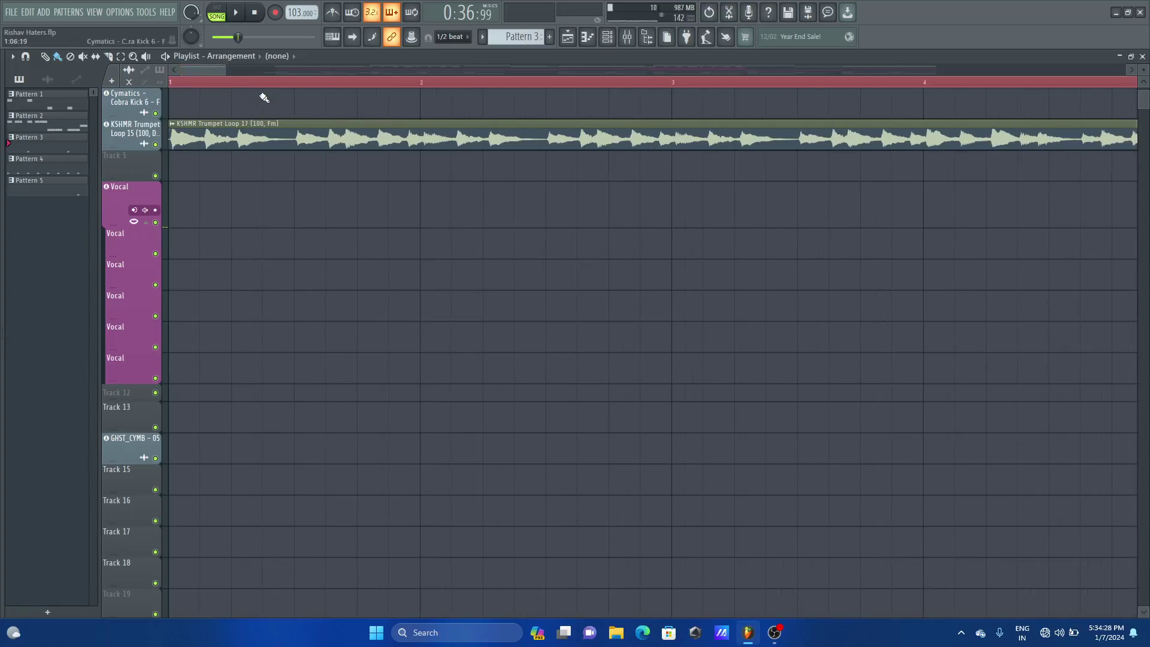
{"action": "left_click", "coordinate": [461, 42]}
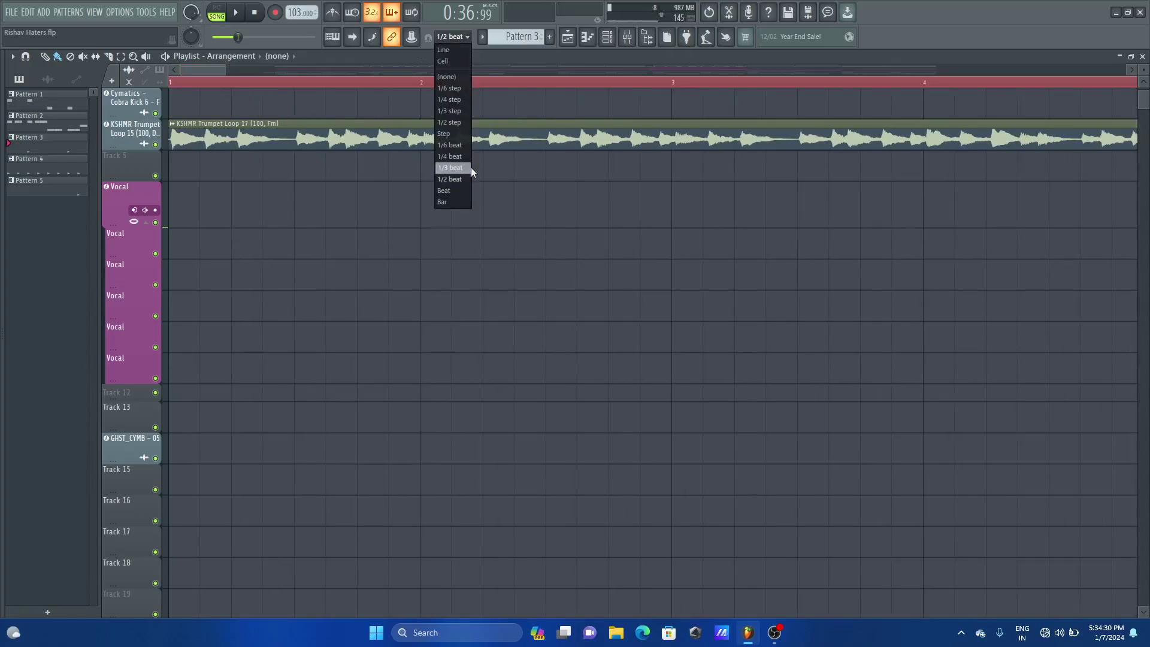
{"action": "left_click", "coordinate": [465, 186]}
{"action": "left_click", "coordinate": [232, 83]}
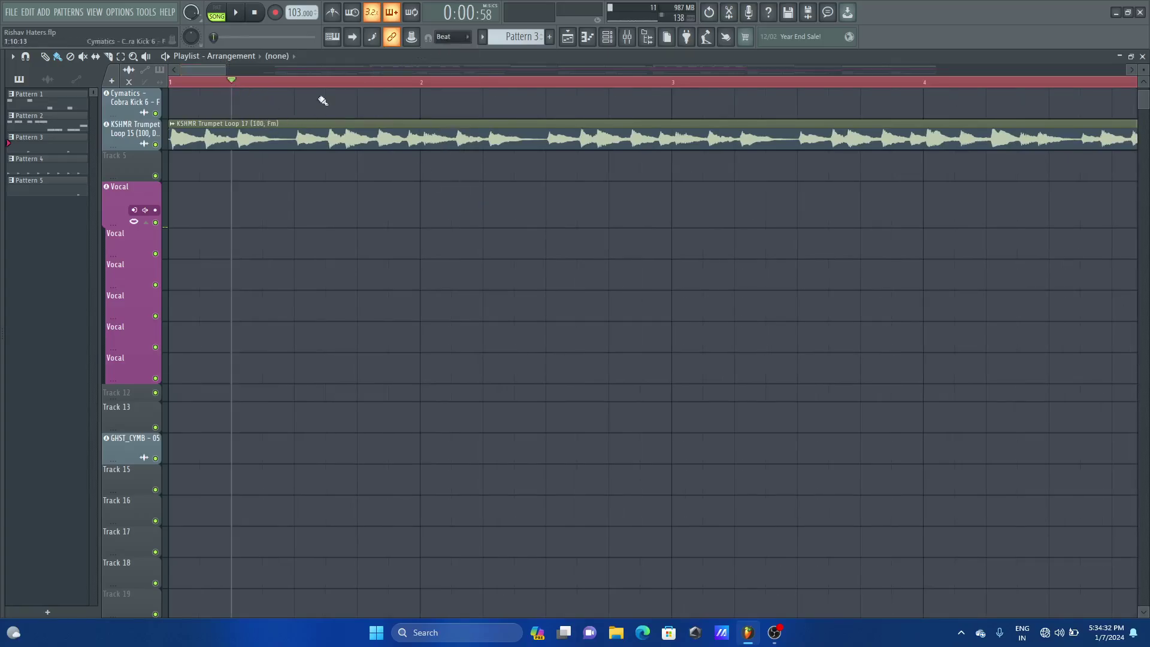
Step: Lower the decay of the short Verb track's Fruity Reeverb 2 and play the song briefly
{"action": "left_click", "coordinate": [626, 36]}
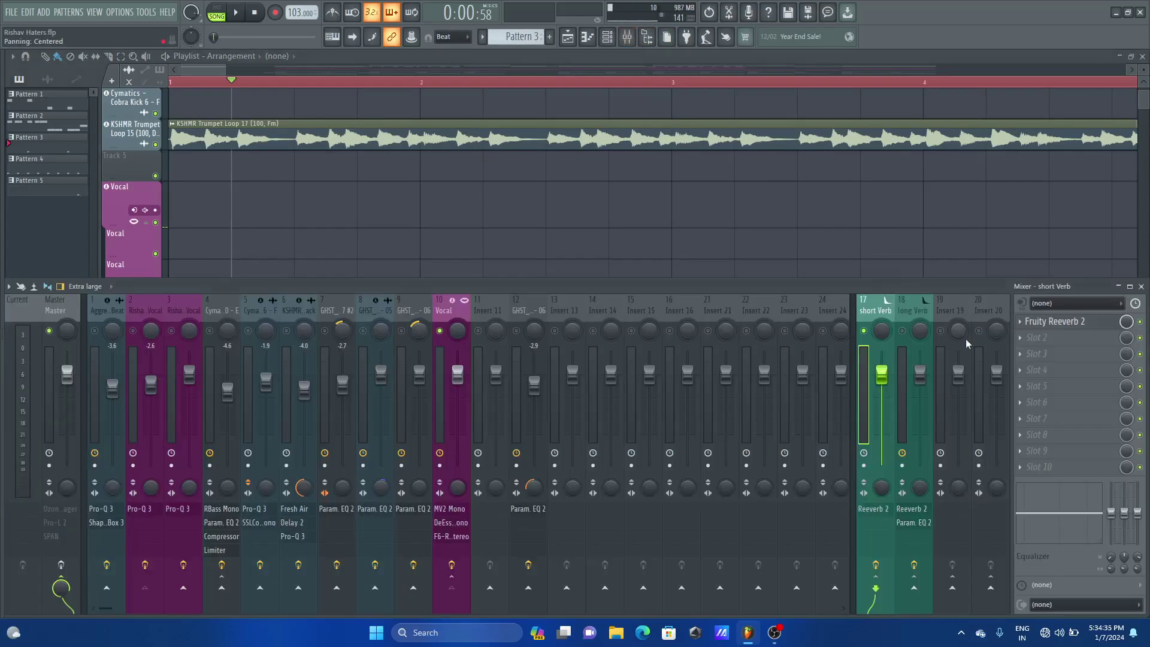
{"action": "left_click", "coordinate": [1056, 324]}
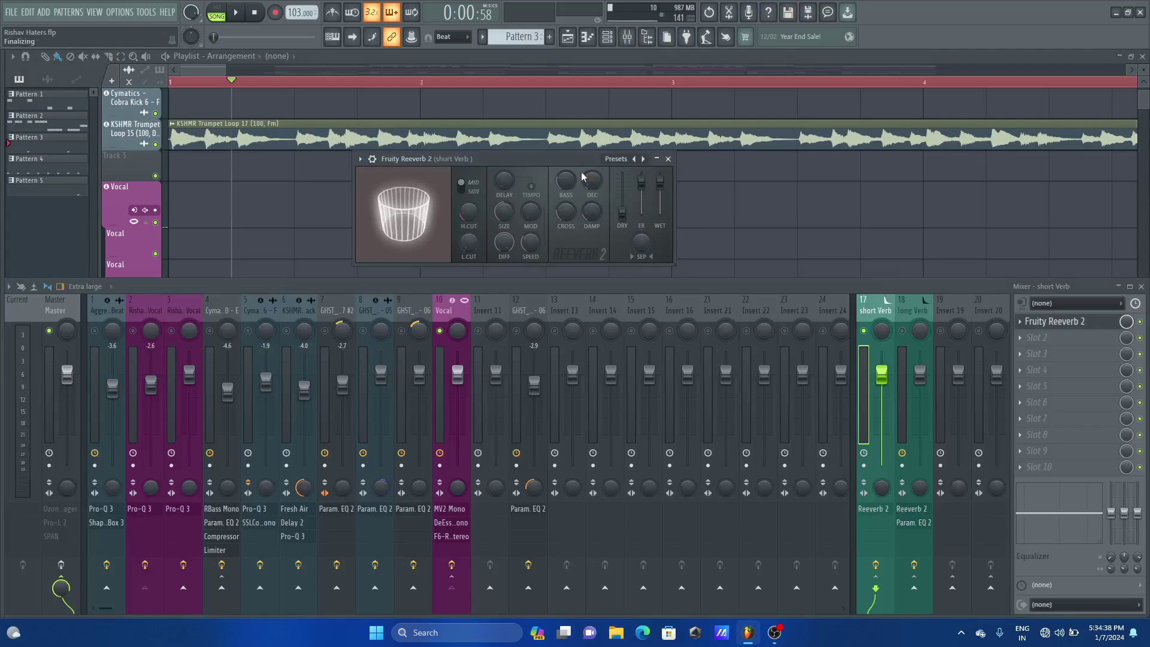
{"action": "left_click_drag", "start_coordinate": [591, 181], "coordinate": [591, 193]}
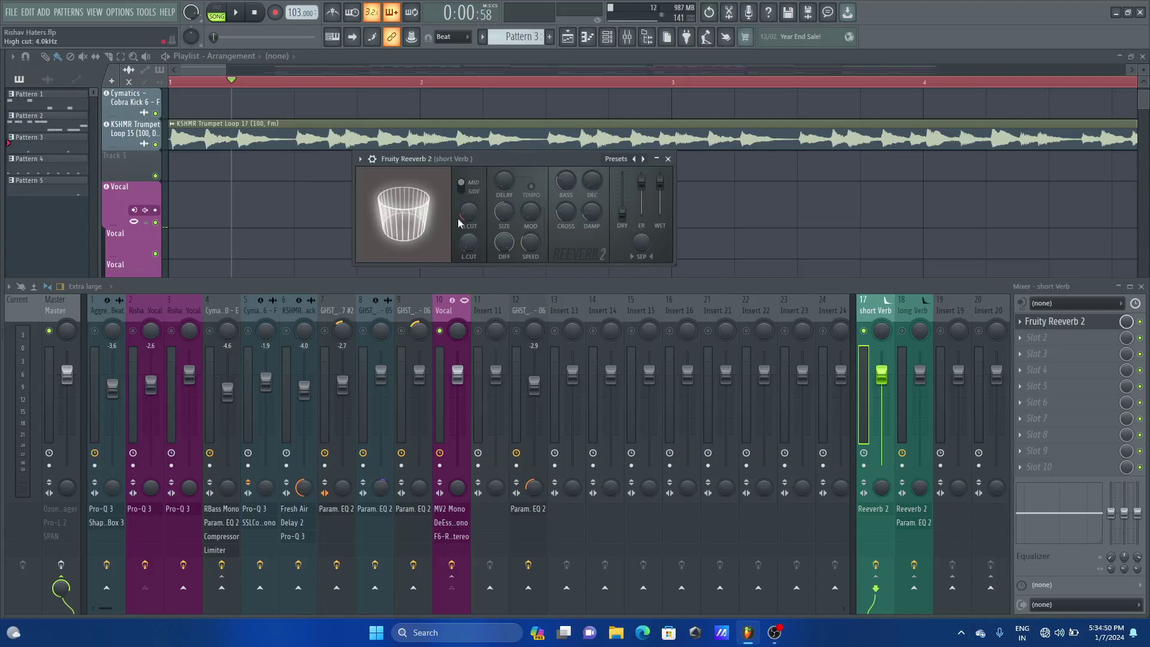
{"action": "key", "text": "space"}
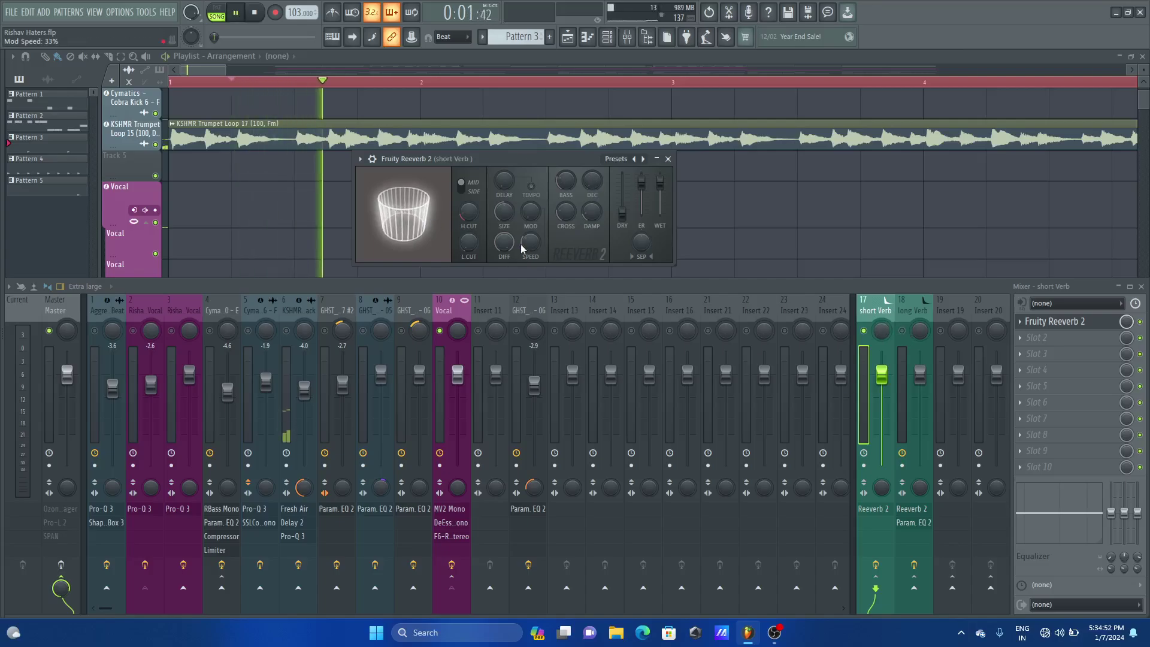
{"action": "key", "text": "space"}
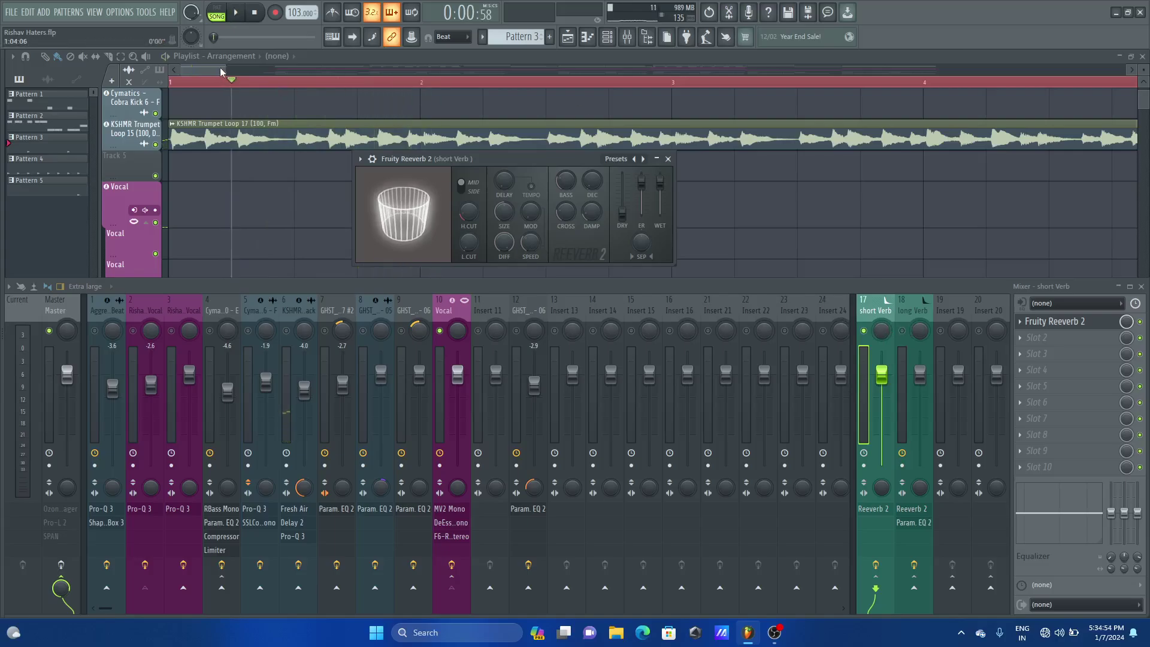
Step: Audition the short reverb on the vocal from the last beat before bar 17
{"action": "left_click_drag", "start_coordinate": [225, 70], "coordinate": [575, 88]}
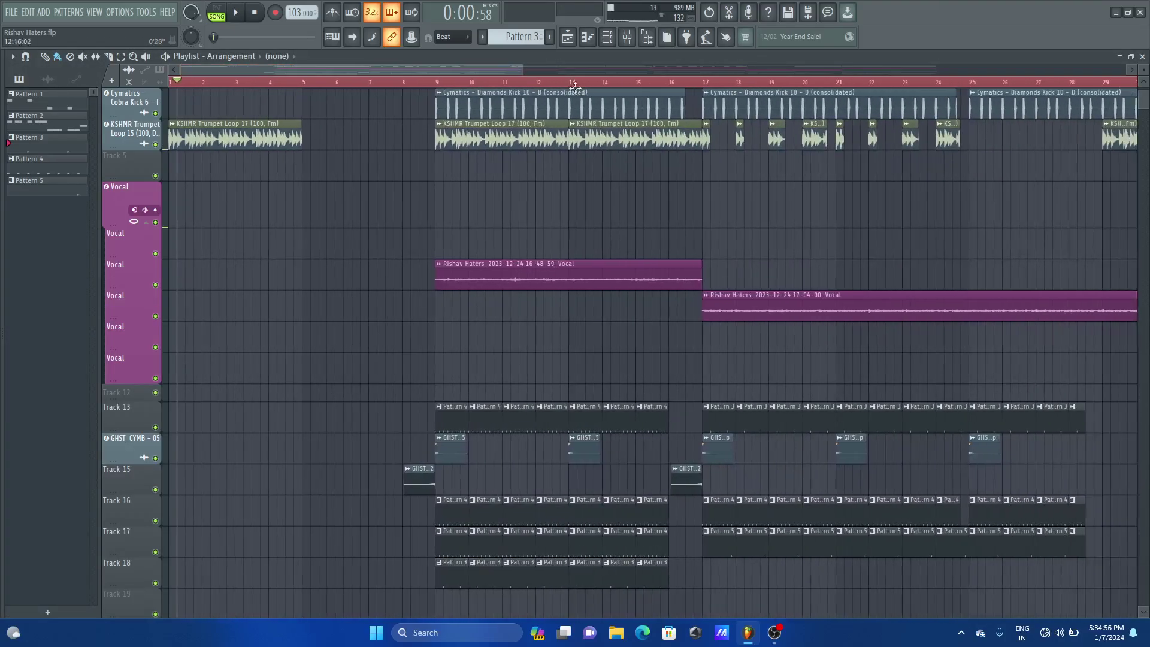
{"action": "left_click", "coordinate": [693, 82]}
{"action": "key", "text": "space"}
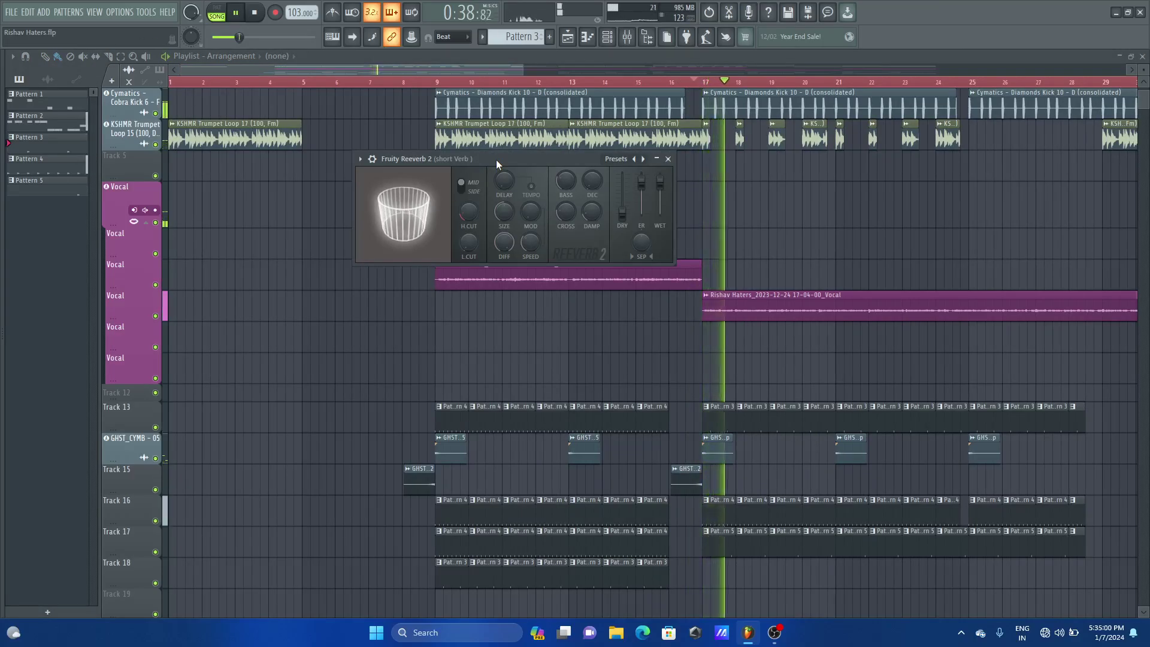
{"action": "key", "text": "space"}
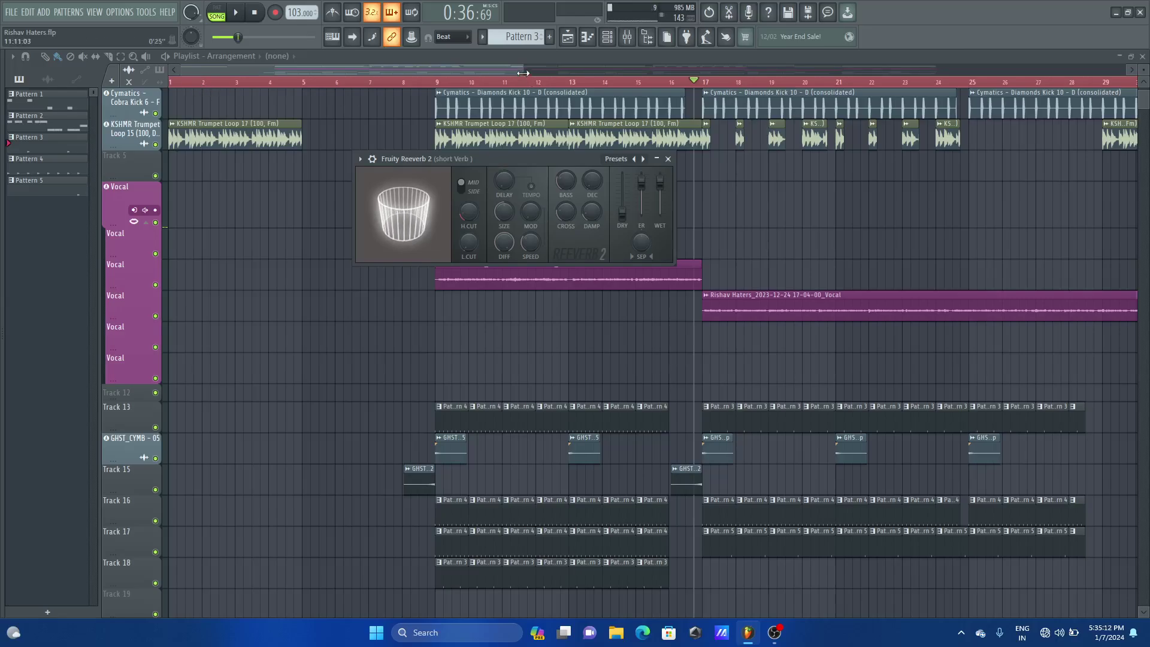
Step: Check the time positions of the third and second beats of bar 1 with the playhead, and reopen the mixer
{"action": "scroll", "coordinate": [248, 85], "scroll_direction": "up", "scroll_amount": 5}
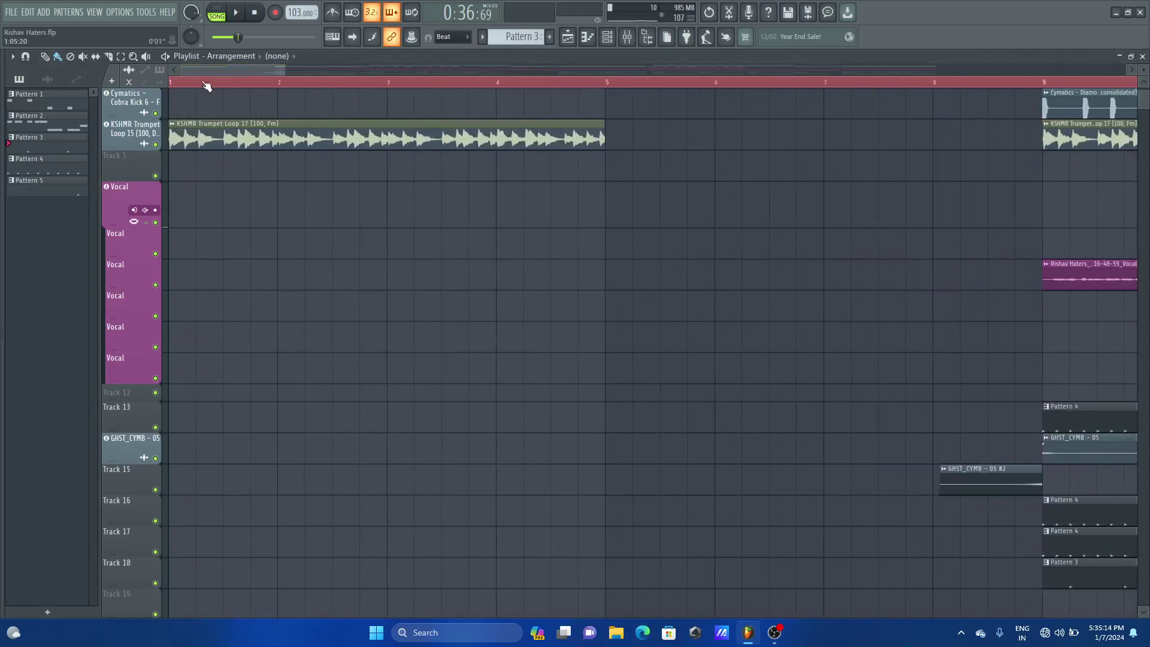
{"action": "left_click", "coordinate": [225, 83]}
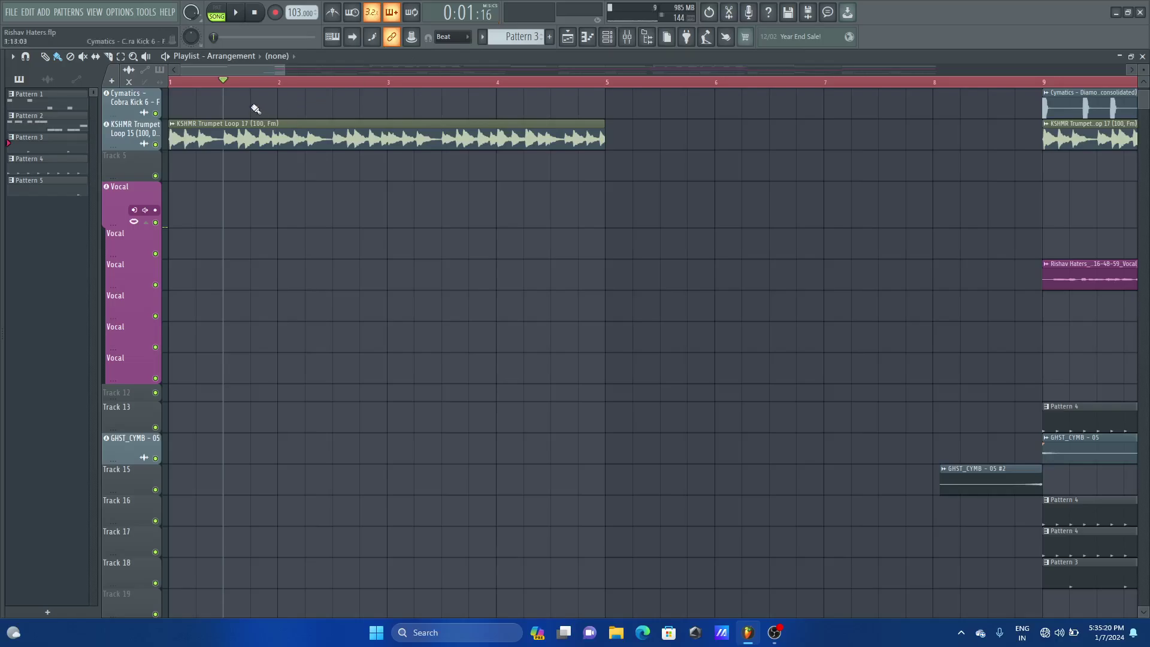
{"action": "left_click", "coordinate": [197, 83]}
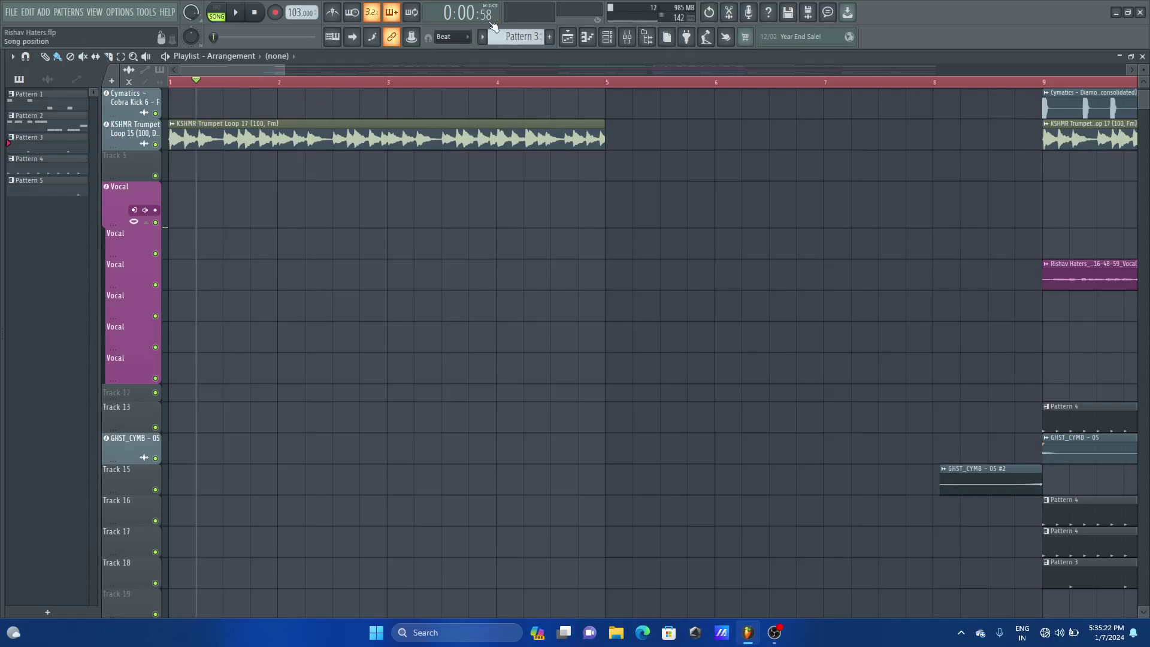
{"action": "left_click", "coordinate": [628, 37]}
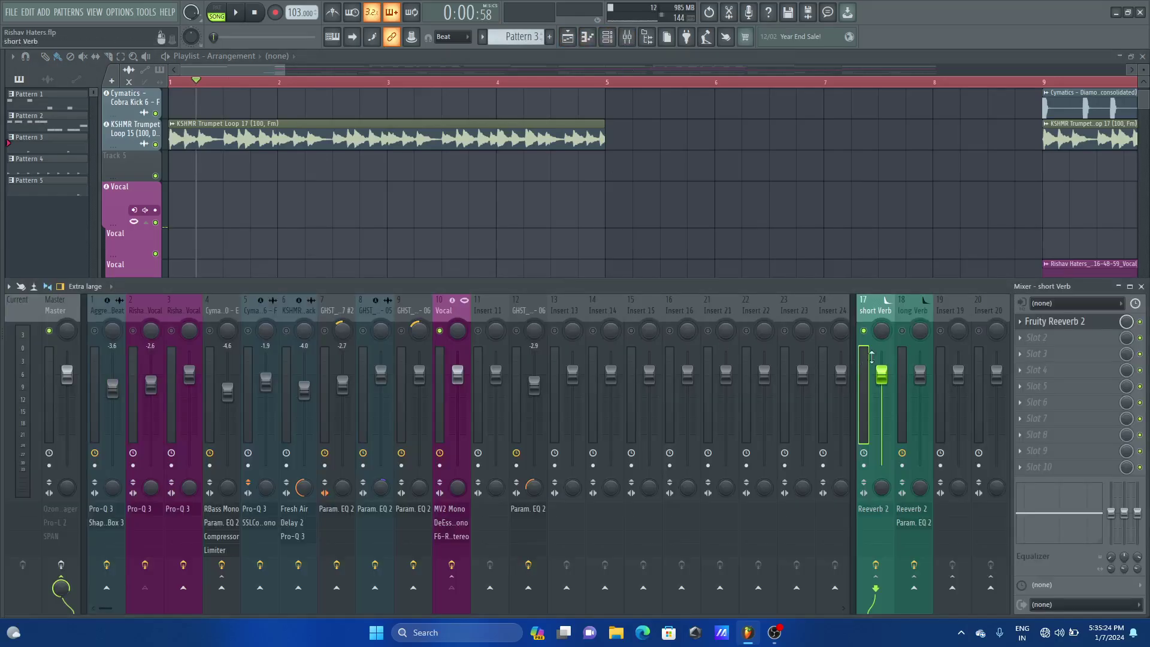
Step: Set the snap to Line and check the time positions of the second and third steps of bar 1 with the playhead
{"action": "left_click", "coordinate": [1057, 322]}
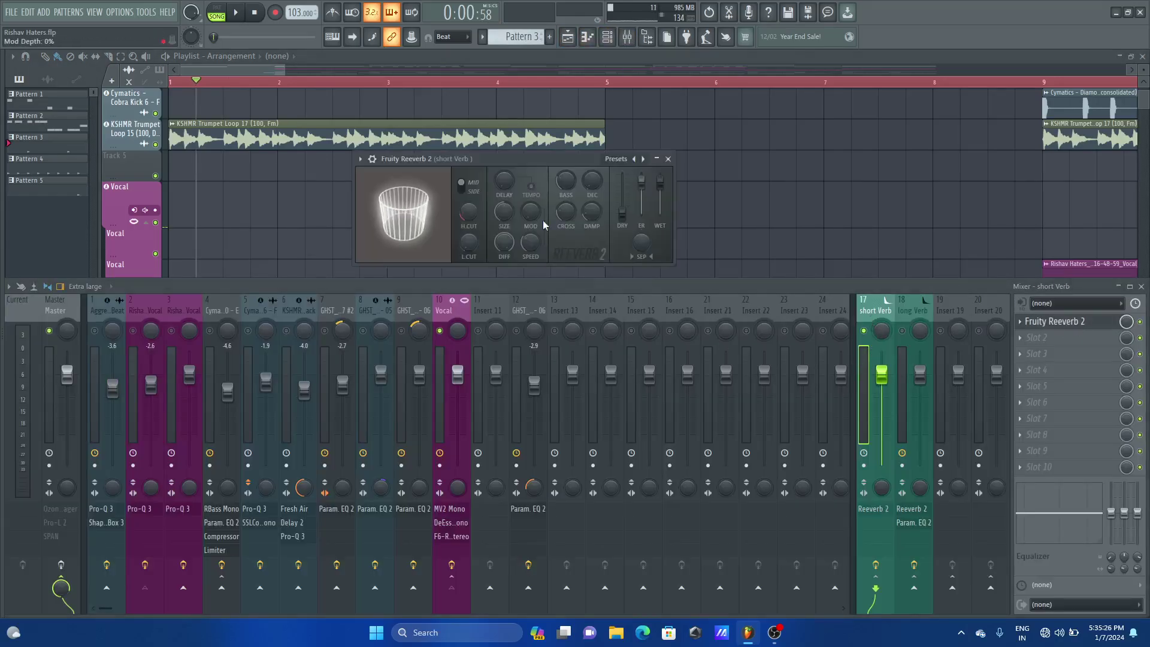
{"action": "left_click_drag", "start_coordinate": [519, 160], "coordinate": [449, 155]}
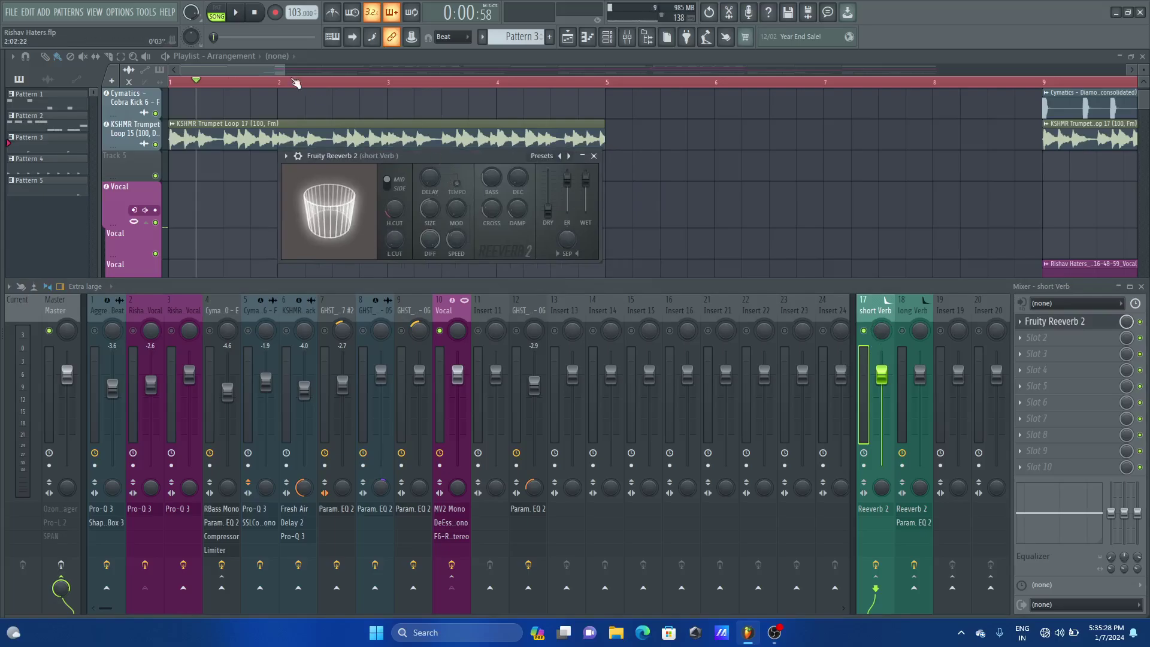
{"action": "left_click_drag", "start_coordinate": [287, 70], "coordinate": [238, 63]}
{"action": "left_click", "coordinate": [452, 37]}
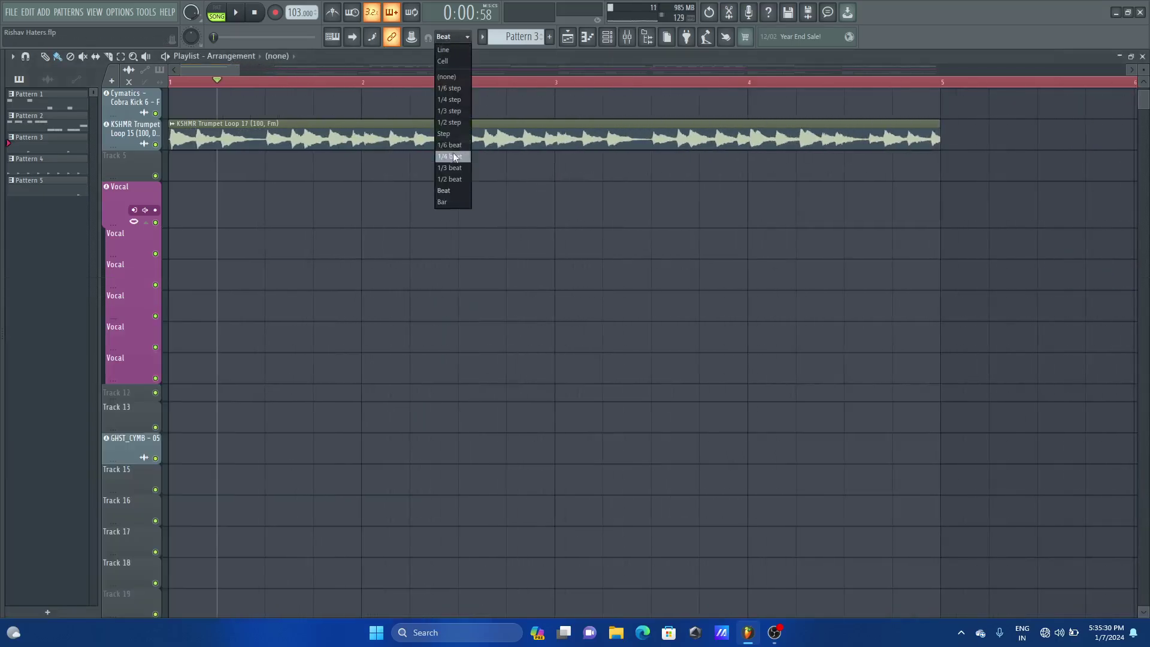
{"action": "left_click", "coordinate": [452, 49]}
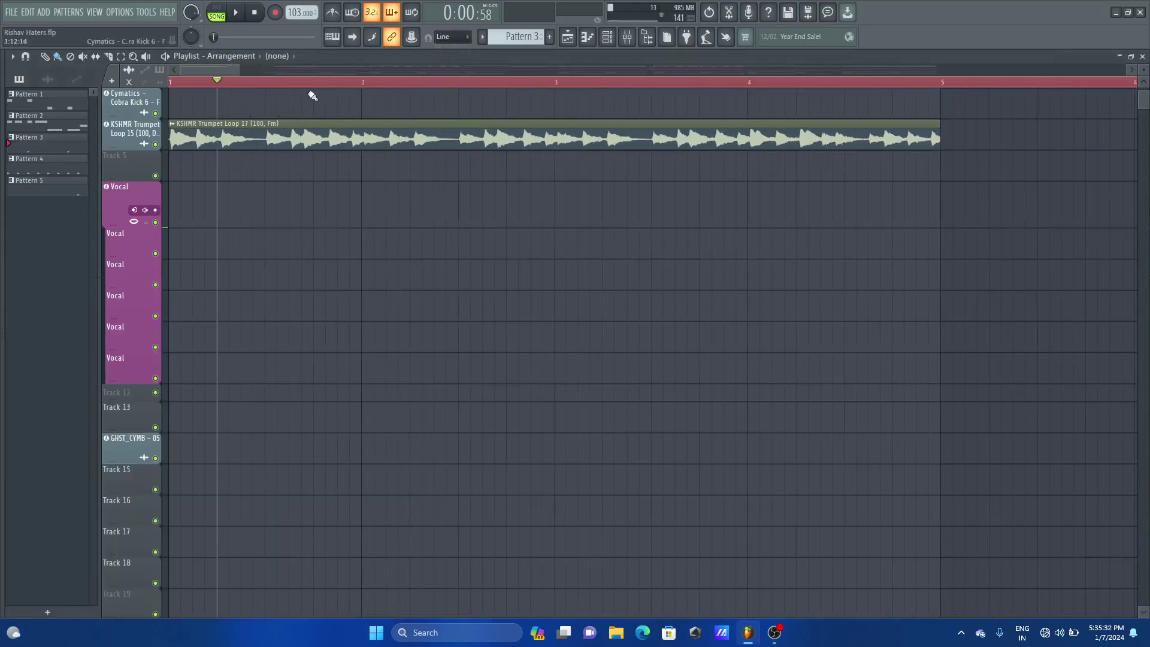
{"action": "left_click_drag", "start_coordinate": [237, 68], "coordinate": [199, 67]}
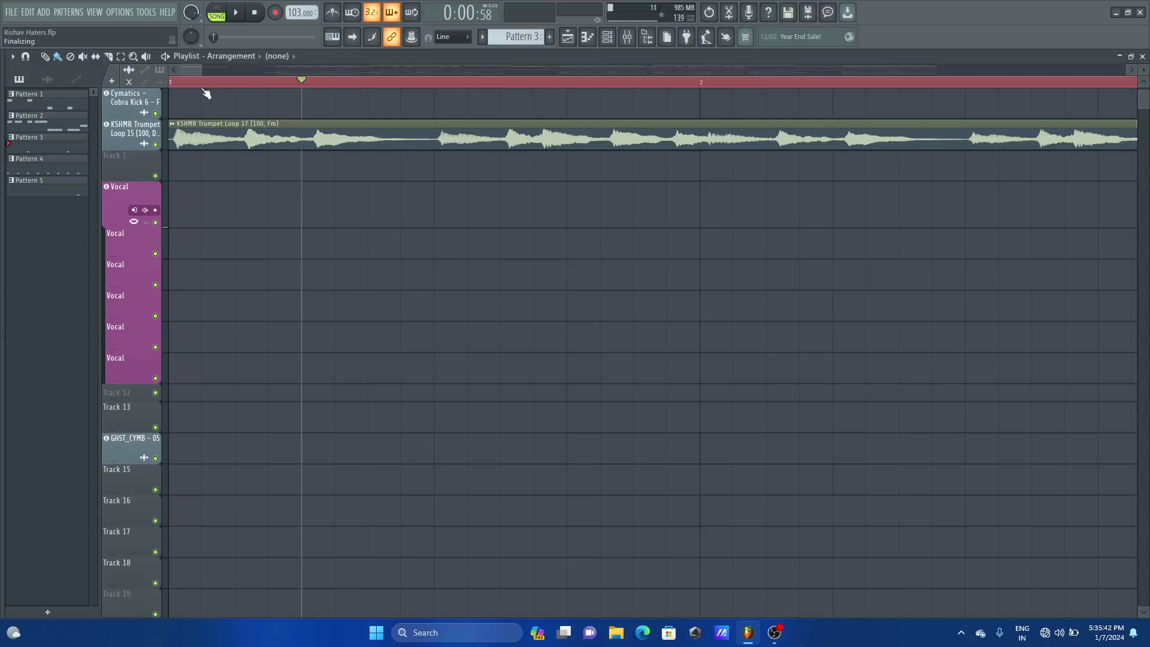
{"action": "left_click_drag", "start_coordinate": [204, 91], "coordinate": [204, 91]}
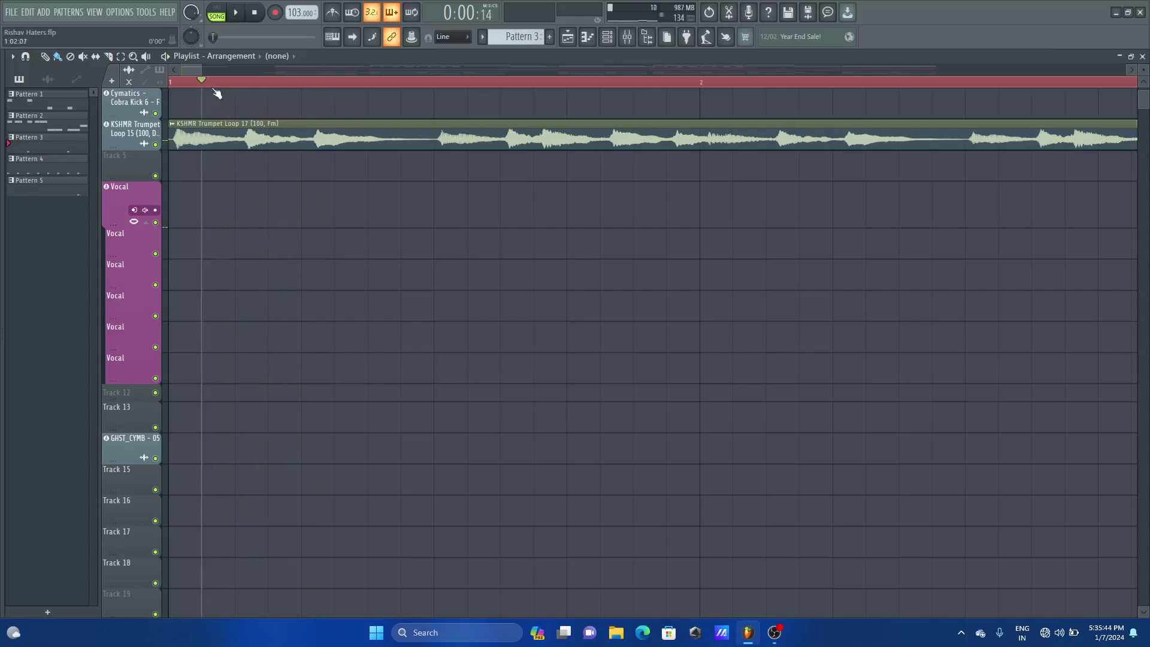
{"action": "left_click", "coordinate": [236, 84]}
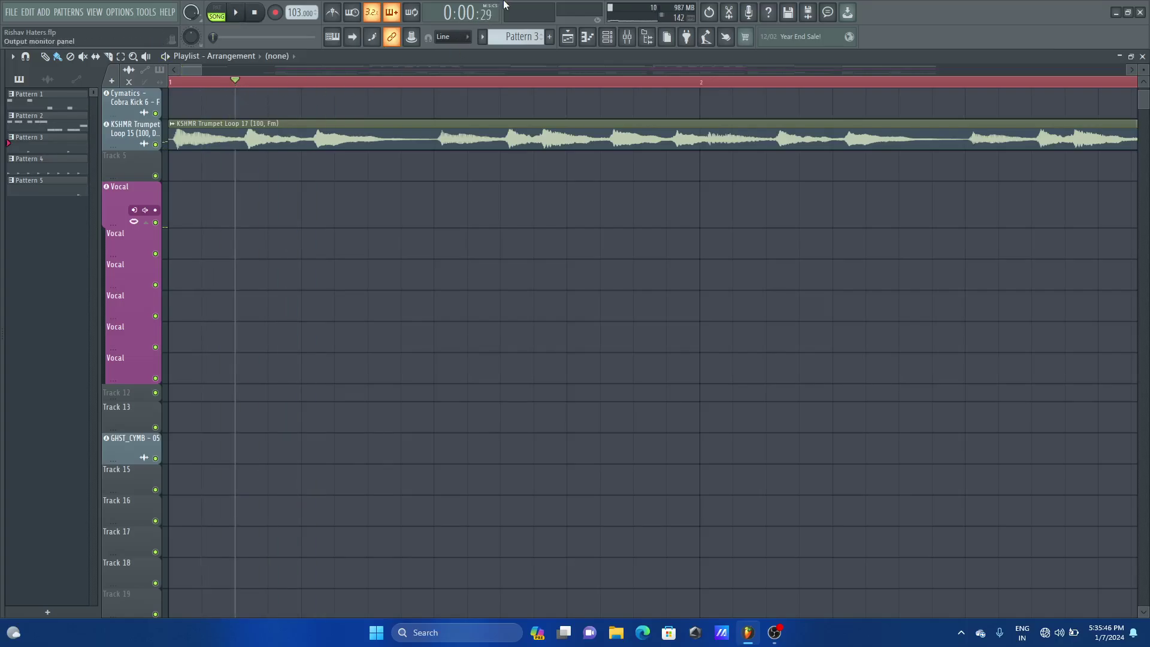
Step: Audition the short reverb on the vocal from just before bar 17 with the mixer and the short Verb track's Fruity Reeverb 2 open
{"action": "left_click", "coordinate": [627, 37]}
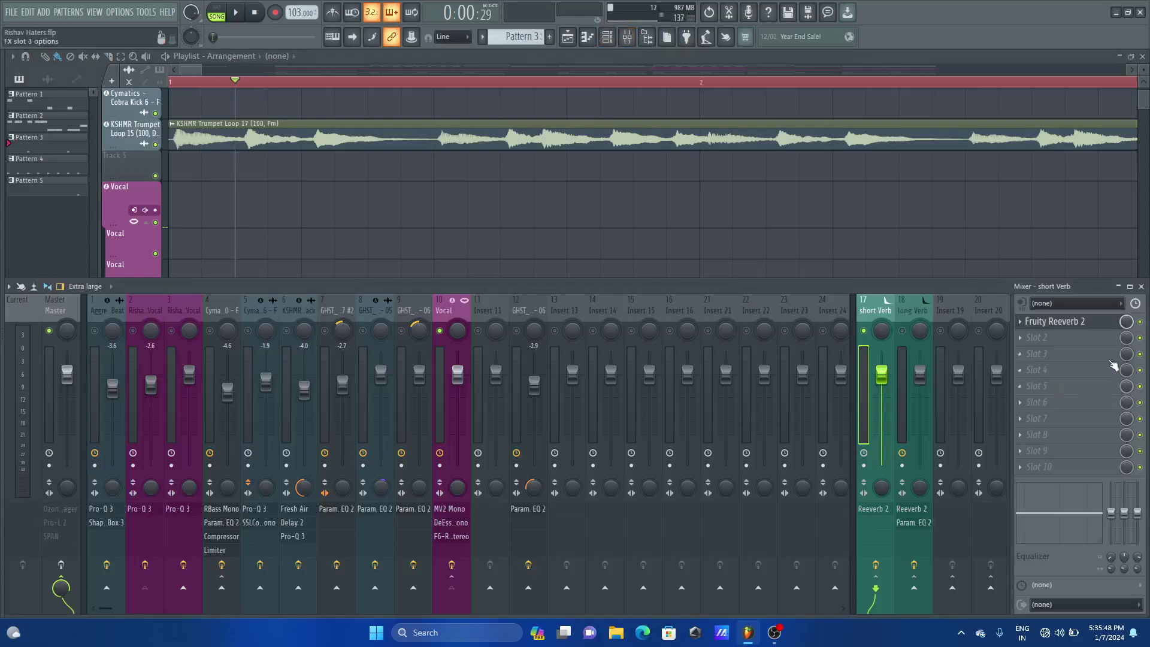
{"action": "left_click", "coordinate": [1070, 325]}
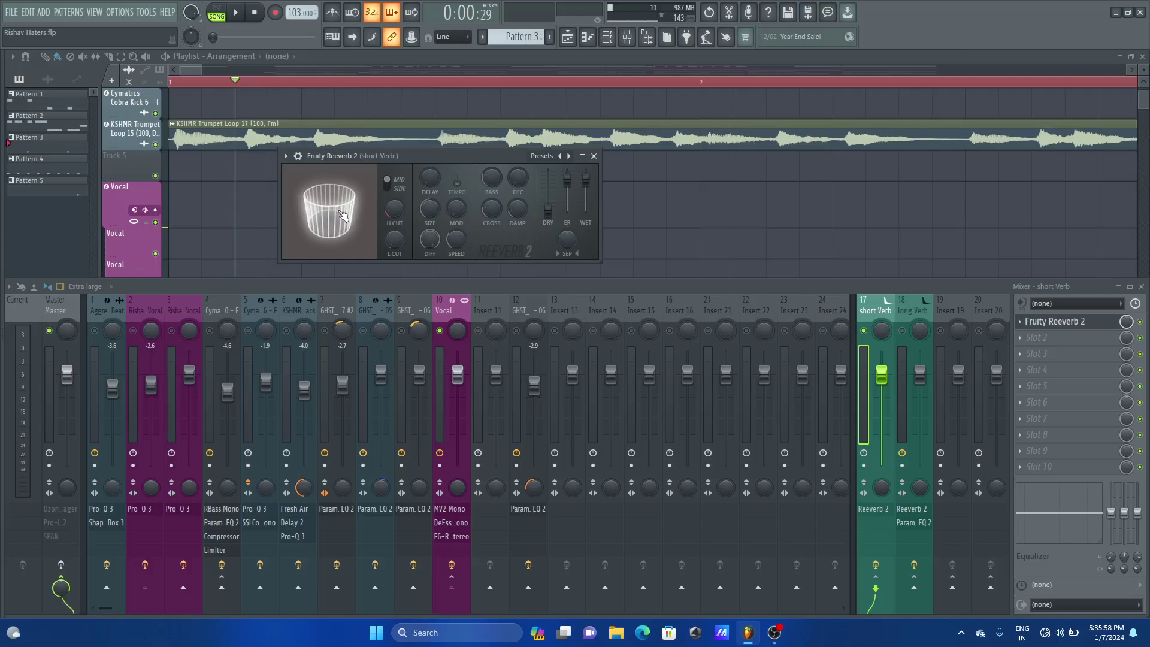
{"action": "left_click_drag", "start_coordinate": [364, 153], "coordinate": [377, 126]}
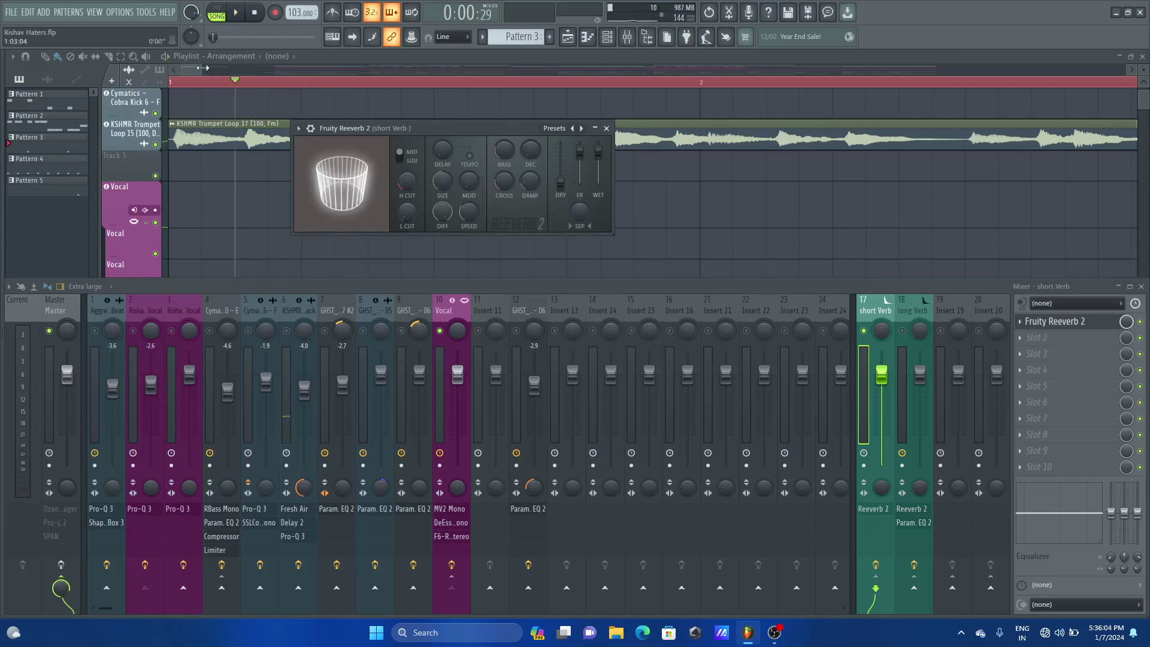
{"action": "left_click_drag", "start_coordinate": [203, 69], "coordinate": [397, 70]}
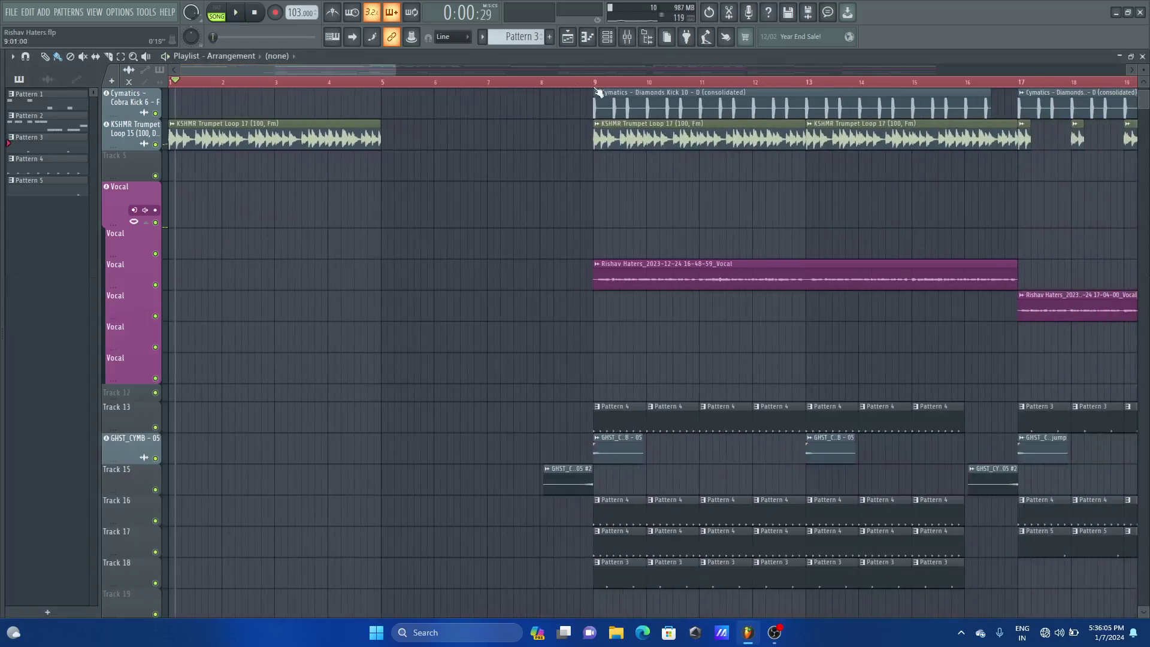
{"action": "left_click", "coordinate": [1008, 85]}
{"action": "left_click", "coordinate": [629, 40]}
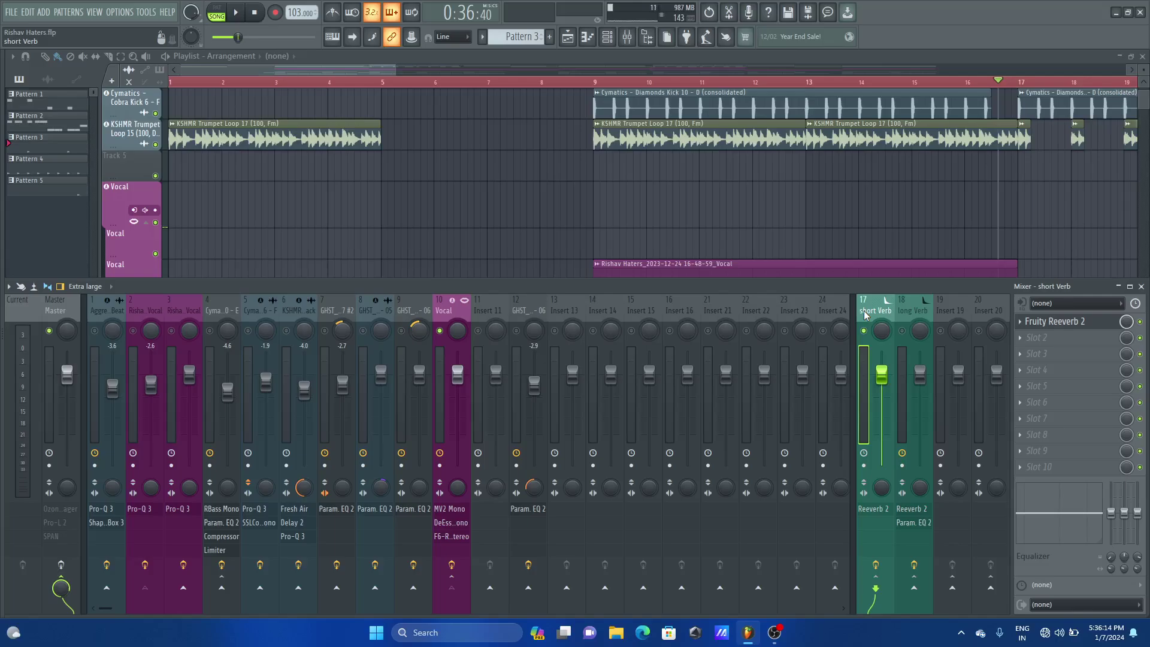
{"action": "key", "text": "space"}
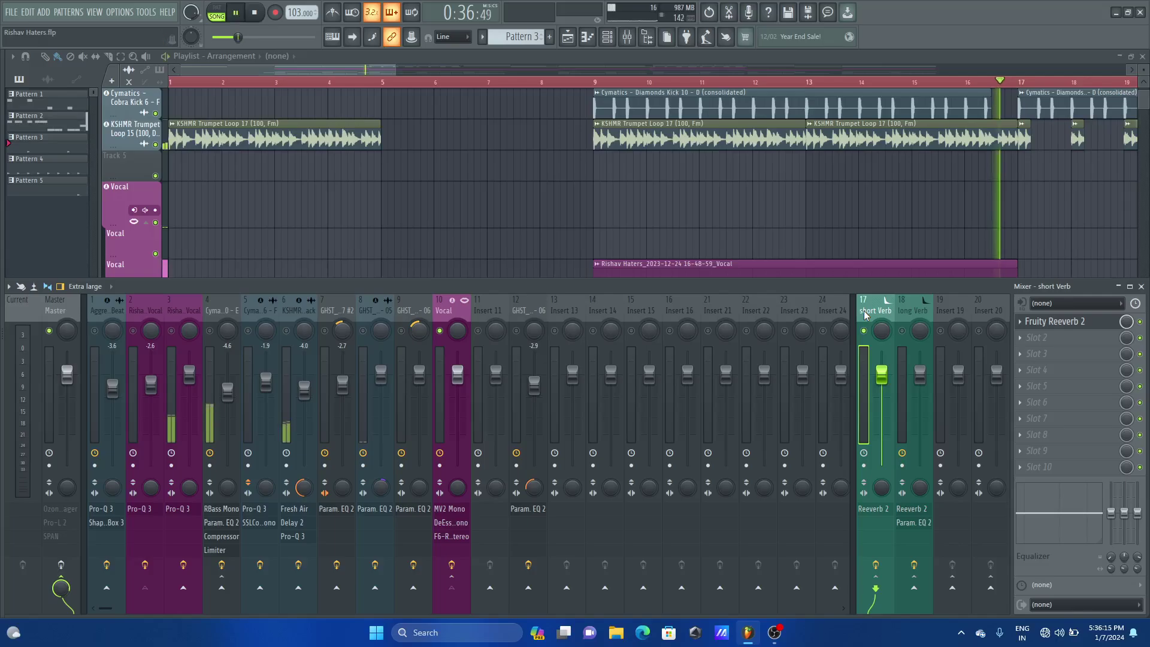
{"action": "left_click", "coordinate": [1052, 321]}
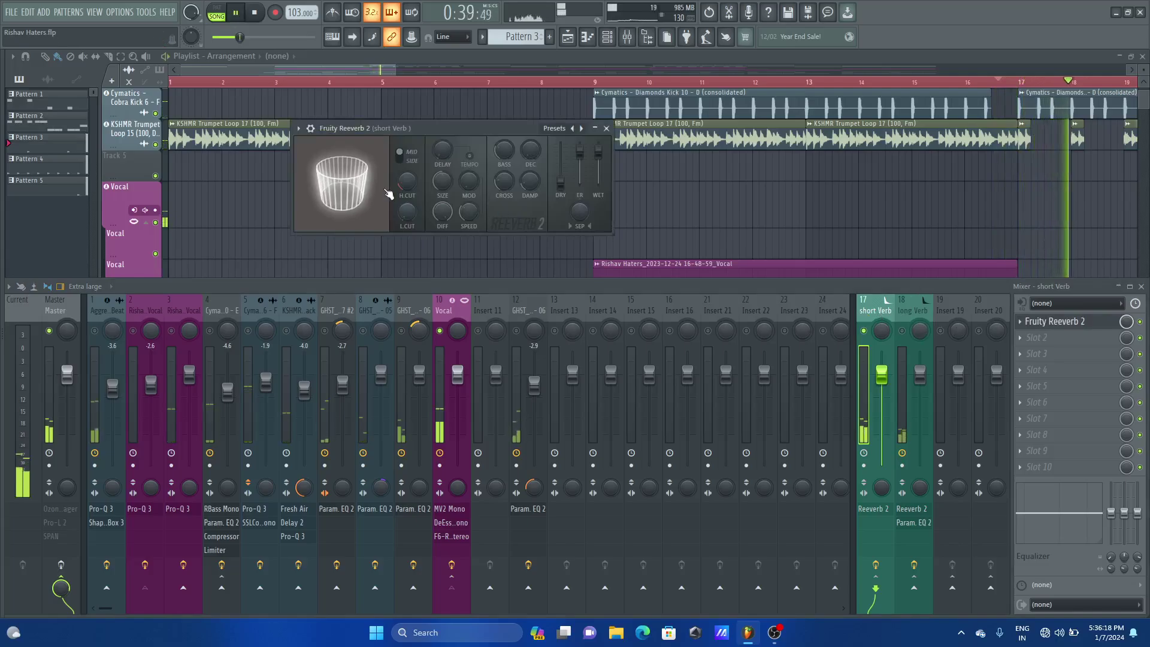
{"action": "key", "text": "space"}
Step: Compare room sizes from 1 upwards on the short reverb during playback and set the room size to about 44
{"action": "left_click_drag", "start_coordinate": [355, 185], "coordinate": [355, 234]}
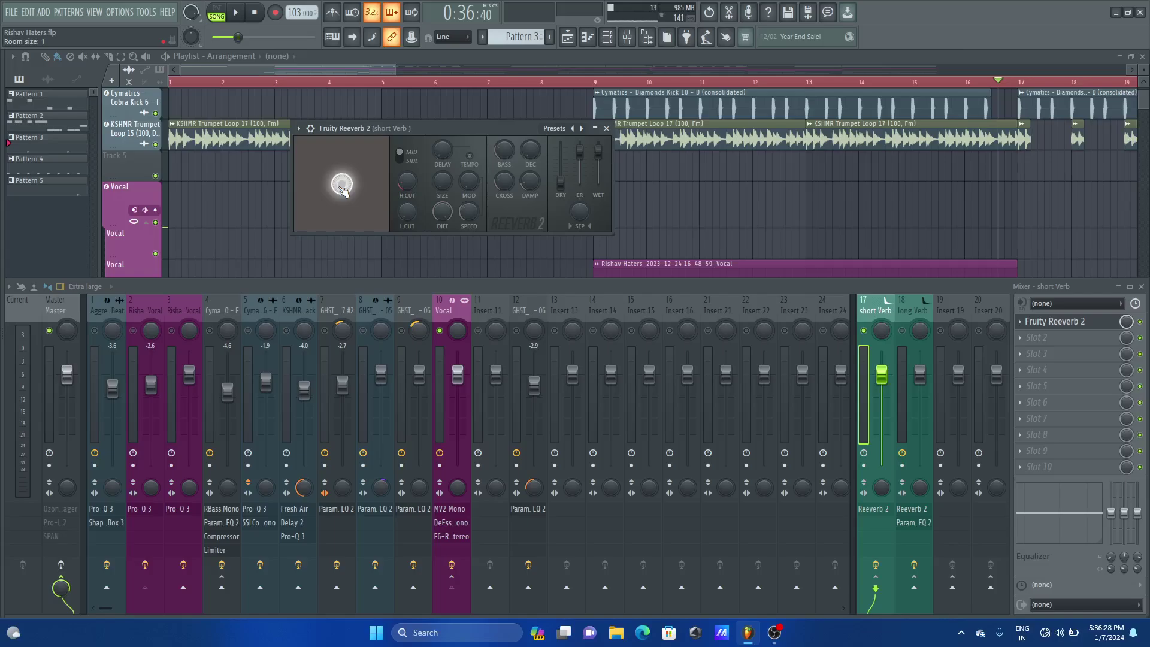
{"action": "key", "text": "space"}
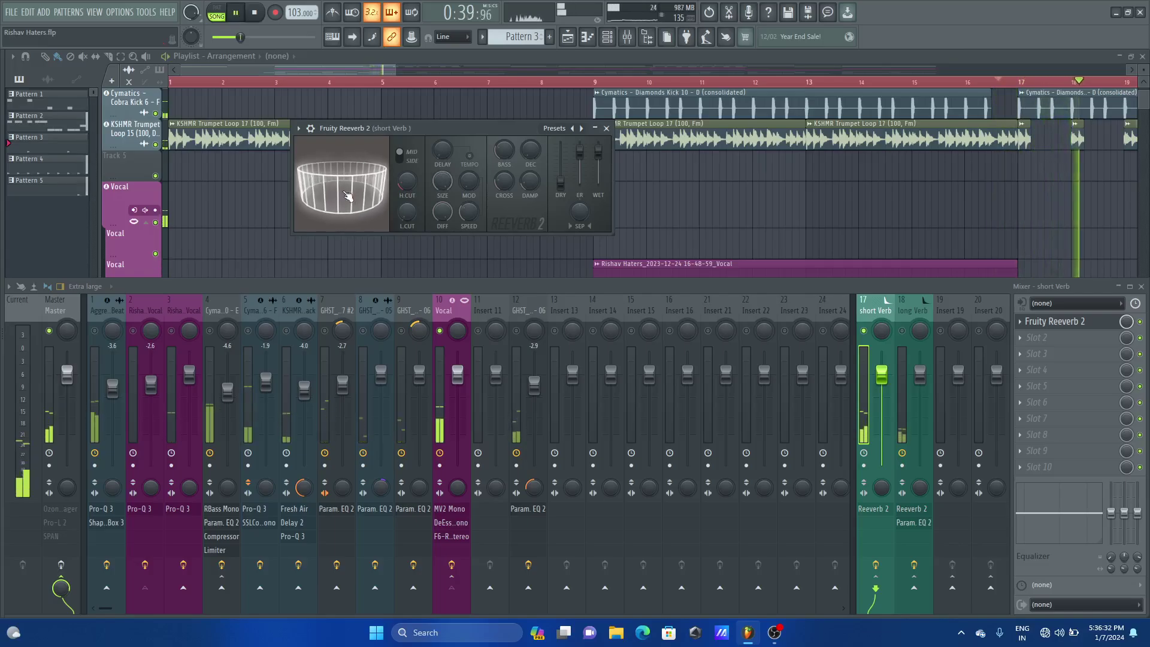
{"action": "scroll", "coordinate": [347, 196], "scroll_direction": "down", "scroll_amount": 4}
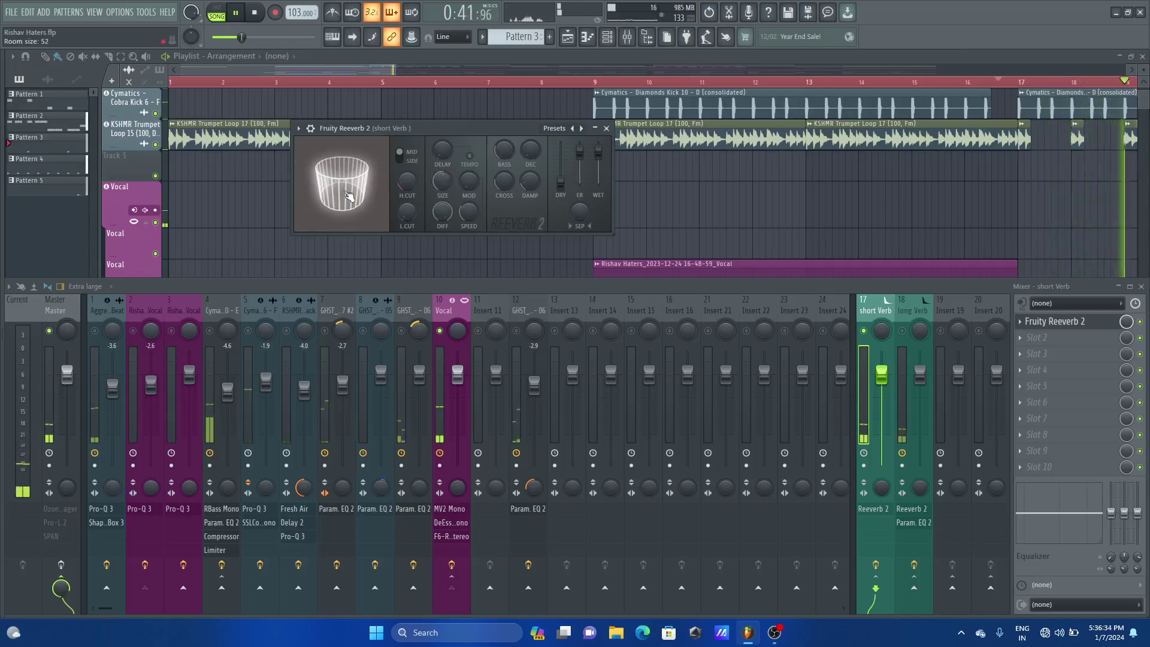
{"action": "scroll", "coordinate": [347, 196], "scroll_direction": "down", "scroll_amount": 5}
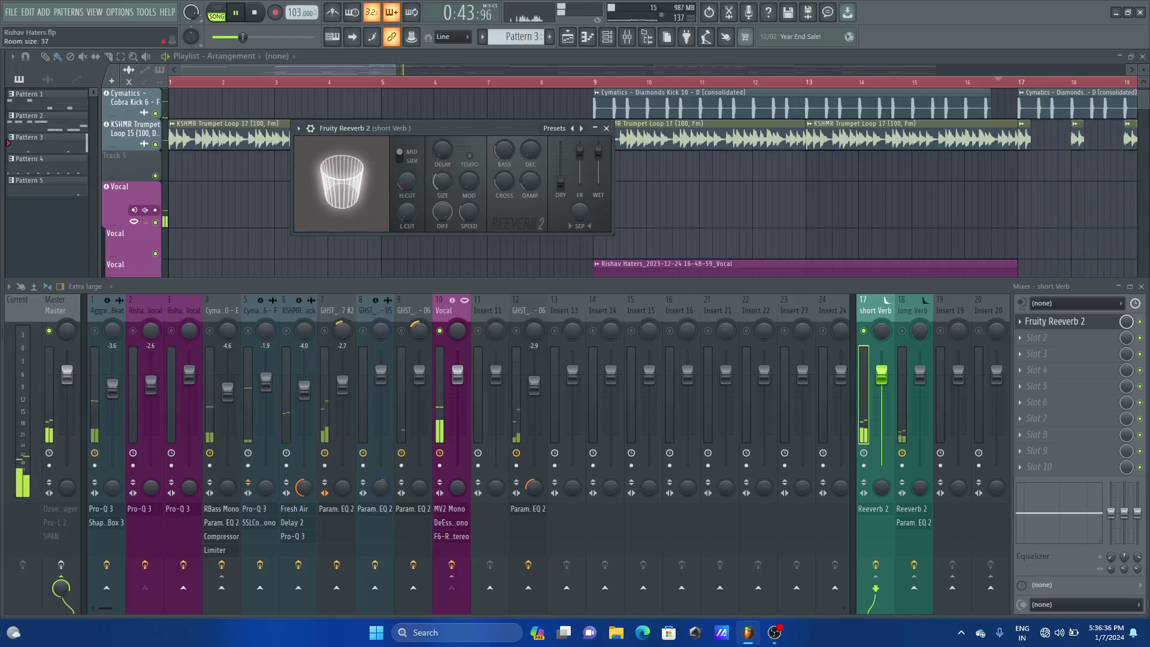
{"action": "scroll", "coordinate": [350, 198], "scroll_direction": "up", "scroll_amount": 4}
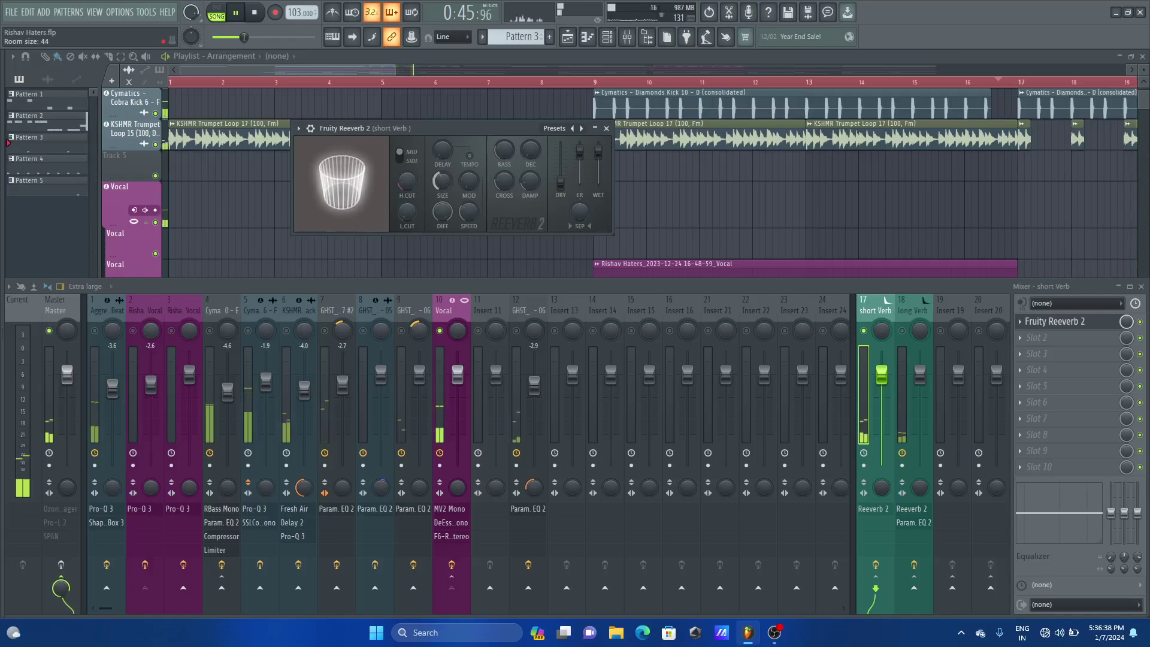
{"action": "key", "text": "space"}
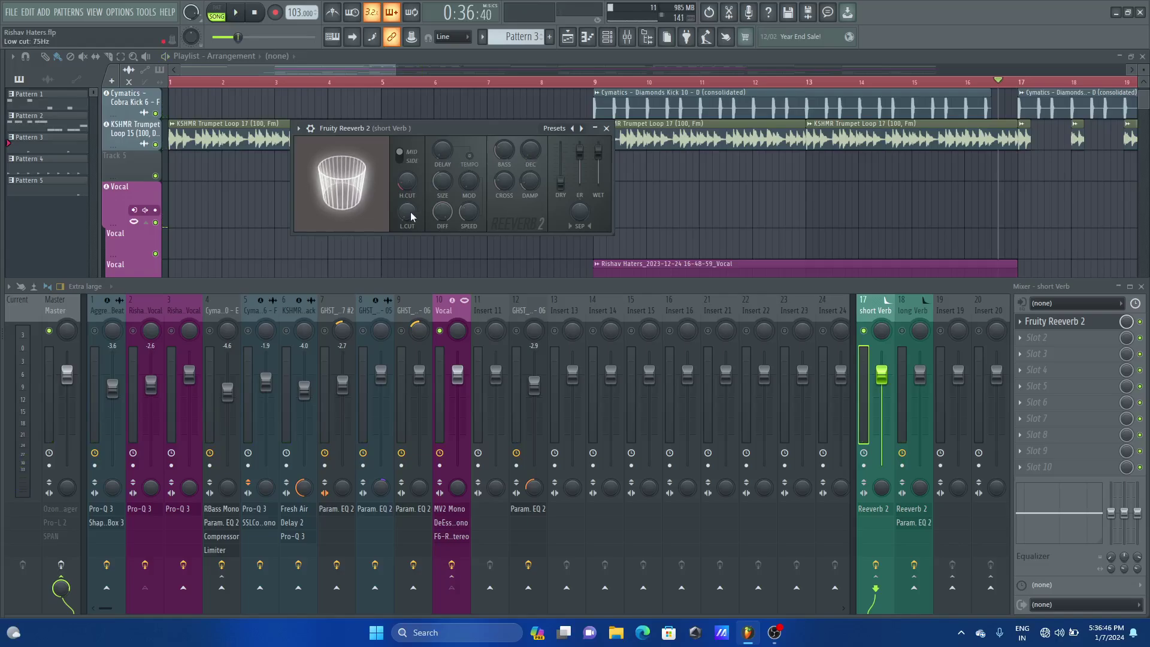
Step: Set the short reverb's low cut to about 606 Hz and its high cut to 5.0 kHz while playing the song
{"action": "left_click_drag", "start_coordinate": [407, 210], "coordinate": [407, 200]}
{"action": "key", "text": "space"}
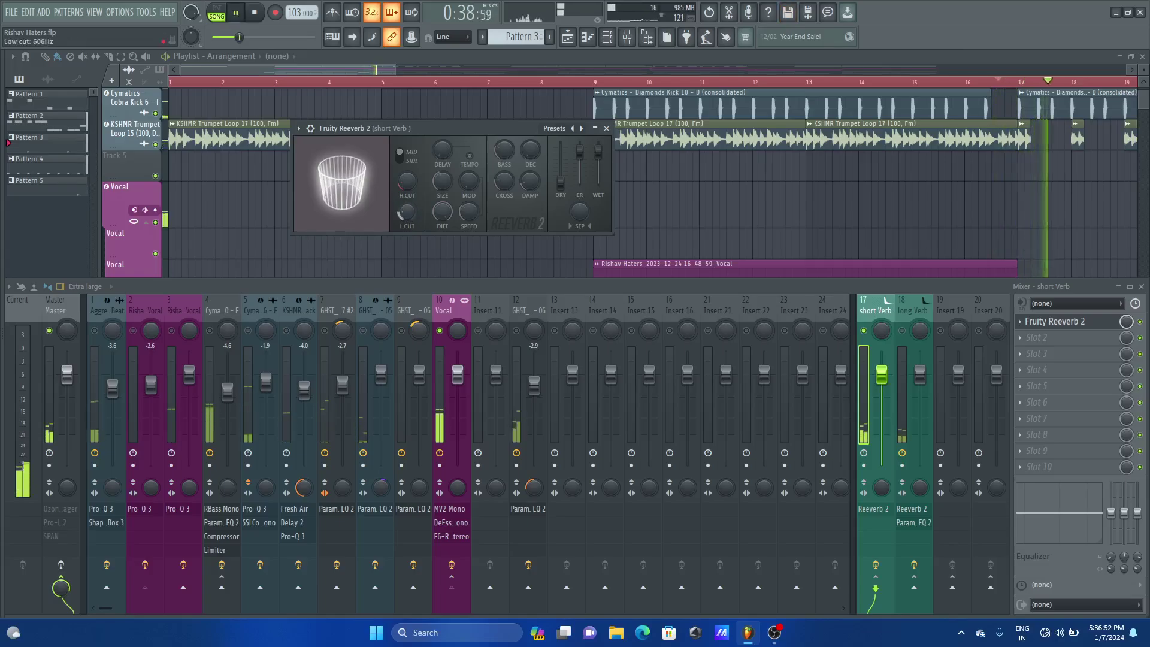
{"action": "left_click_drag", "start_coordinate": [406, 181], "coordinate": [406, 178]}
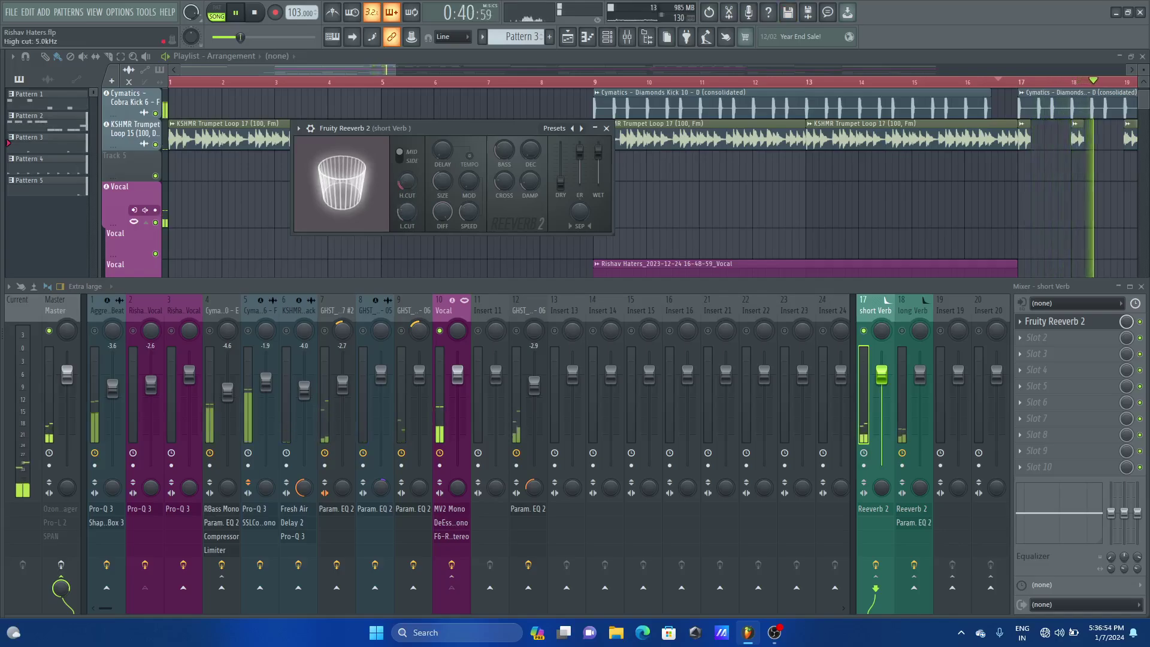
{"action": "key", "text": "space"}
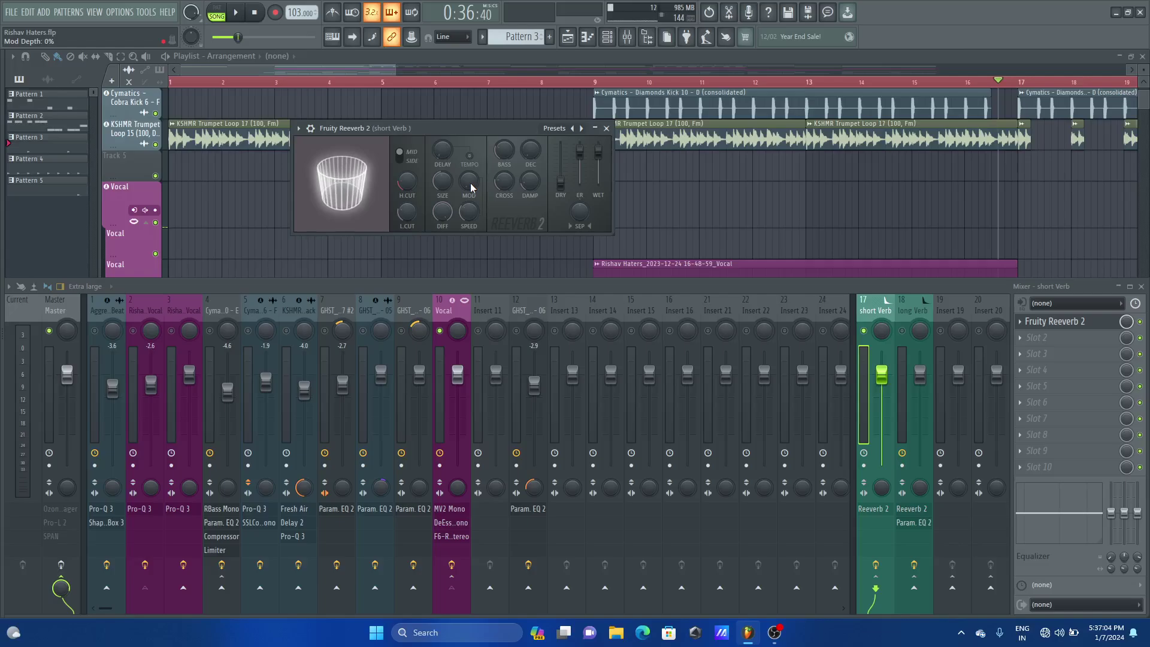
Step: Audition the short reverb with its modulation depth raised to about 62%
{"action": "key", "text": "space"}
{"action": "left_click_drag", "start_coordinate": [471, 188], "coordinate": [473, 185]}
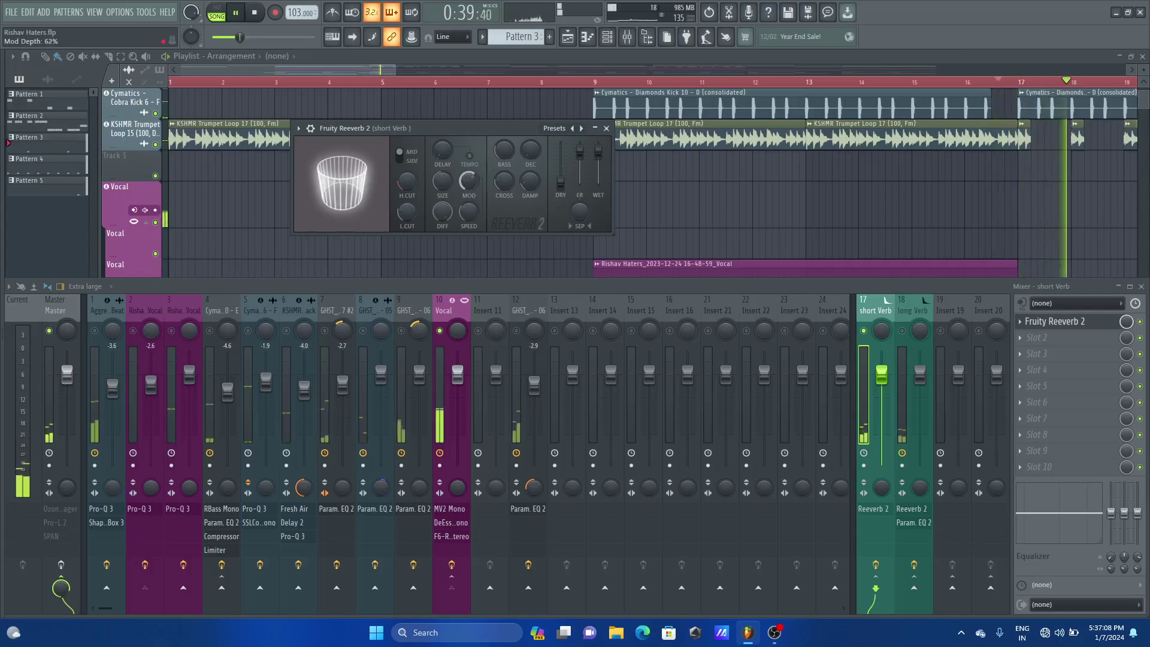
{"action": "key", "text": "space"}
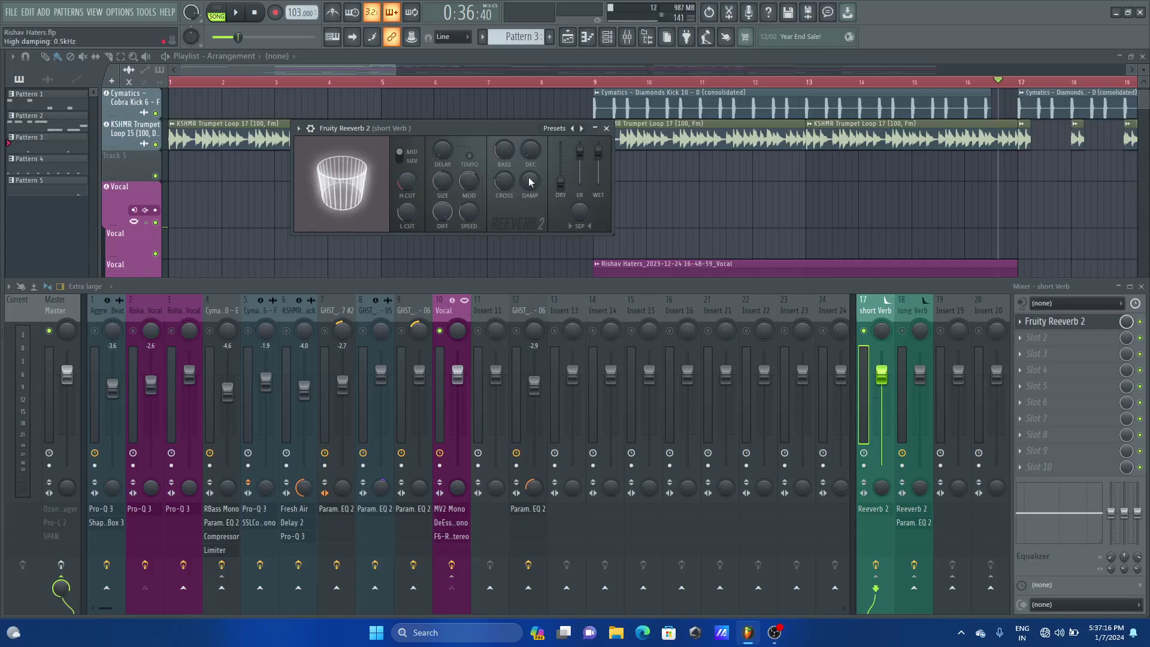
Step: Audition the short reverb's high damping during playback and reset it to its default value
{"action": "key", "text": "space"}
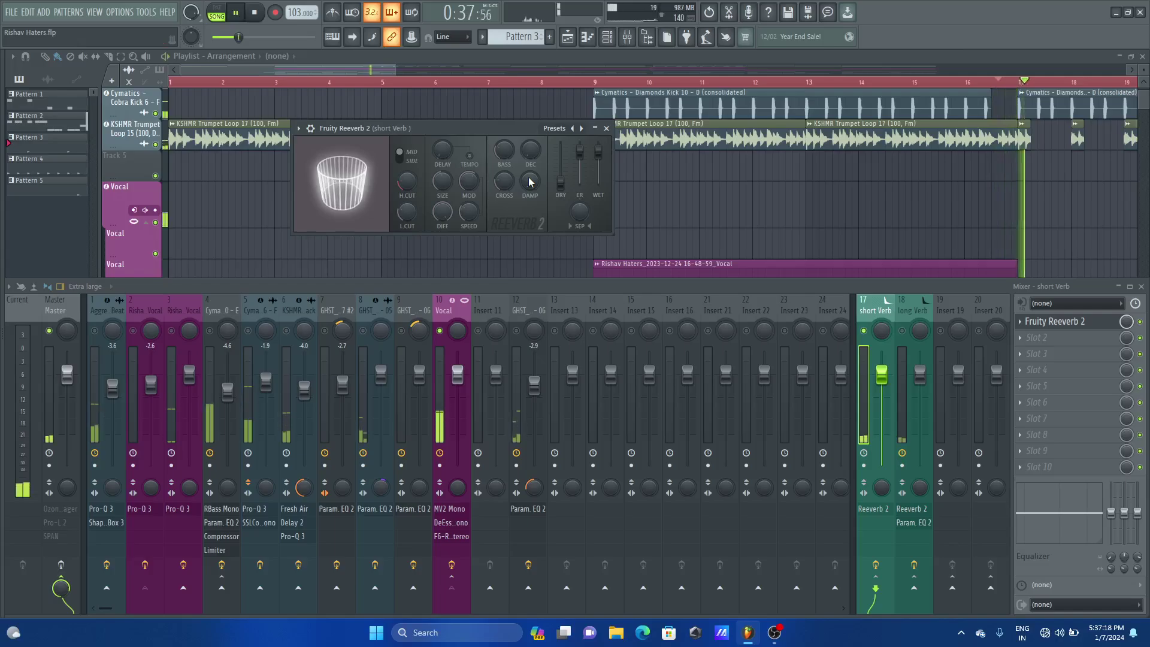
{"action": "right_click", "coordinate": [529, 181]}
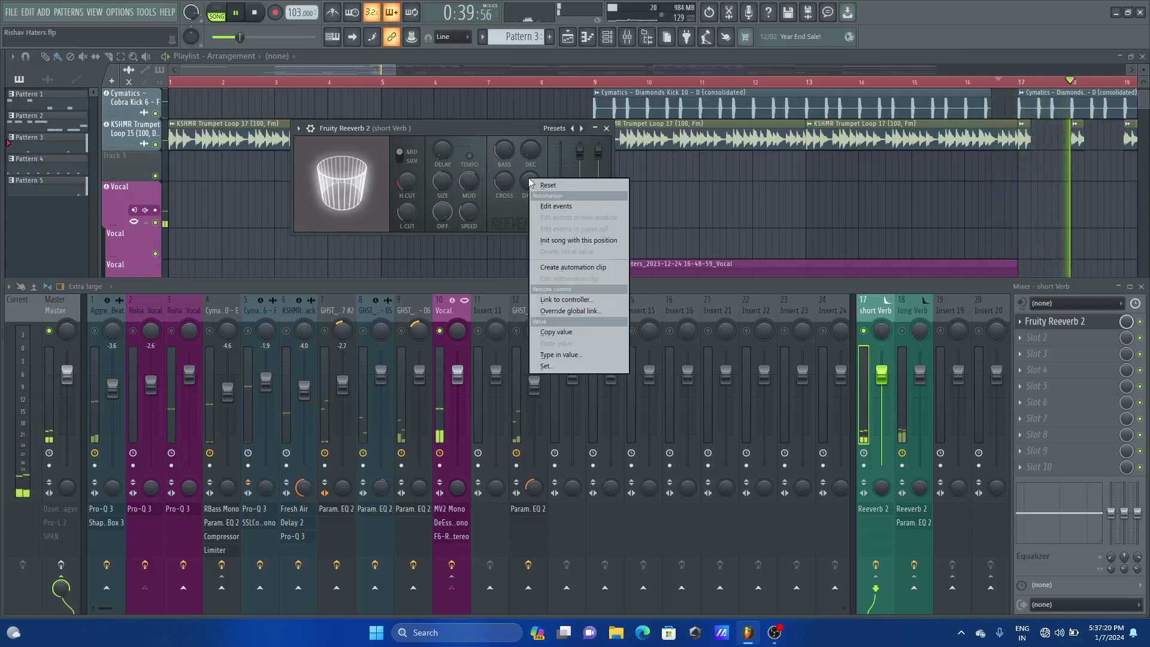
{"action": "left_click", "coordinate": [536, 186]}
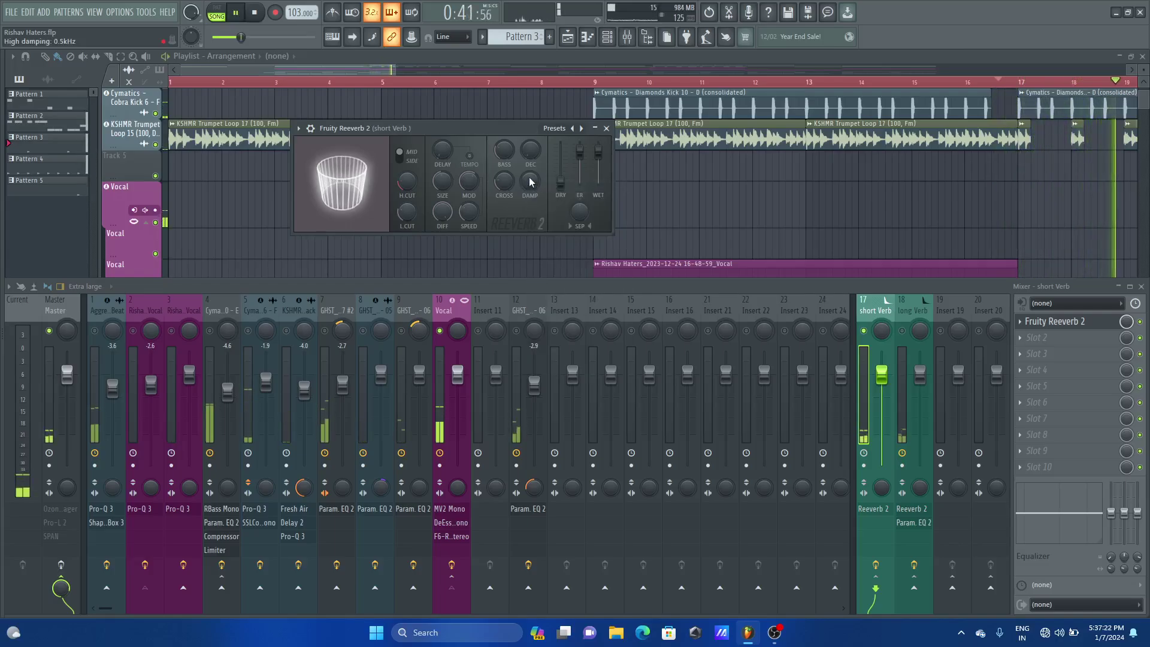
{"action": "key", "text": "space"}
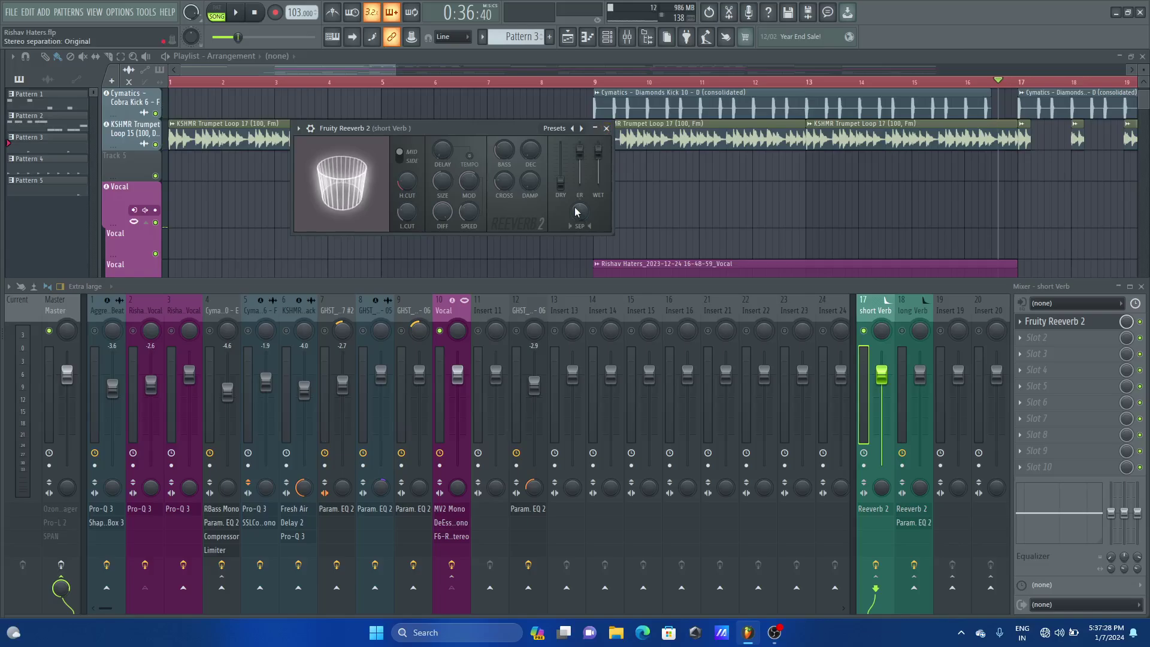
Step: Try the short reverb's stereo separation at 100% merged during playback and reset it to the default
{"action": "key", "text": "space"}
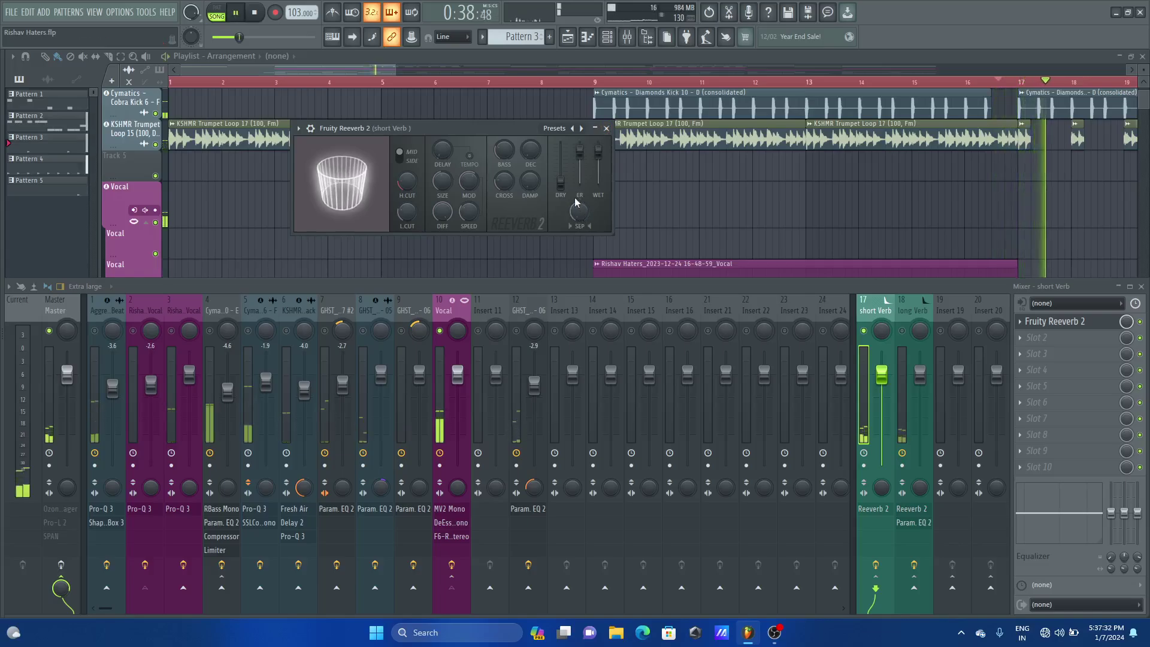
{"action": "key", "text": "space"}
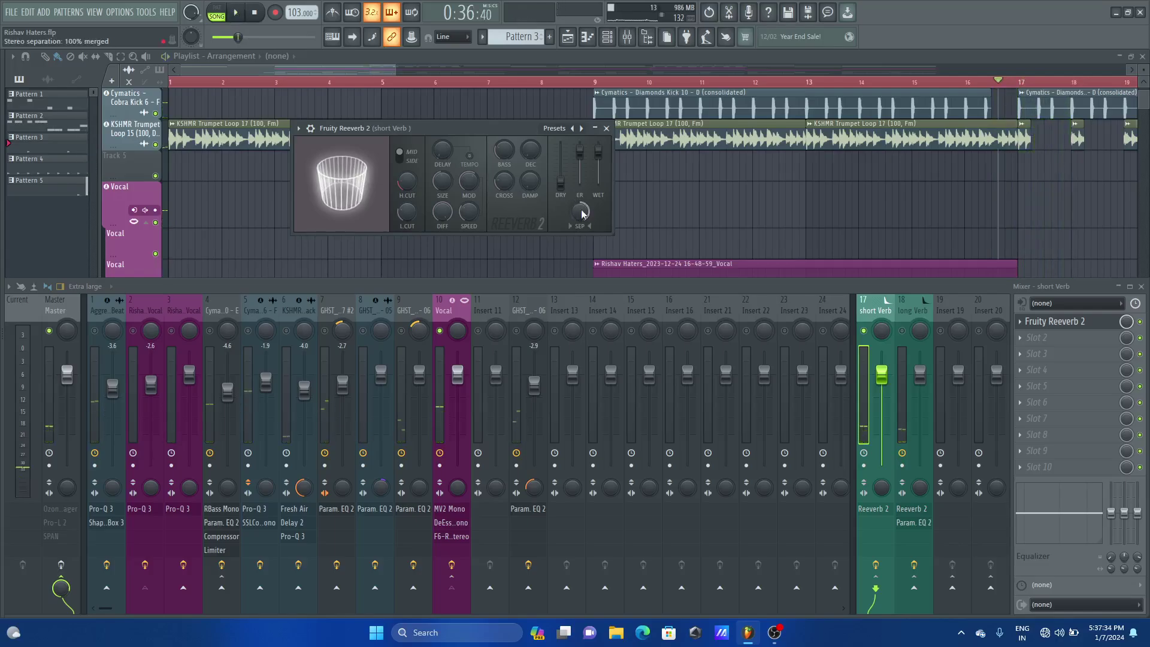
{"action": "key", "text": "space"}
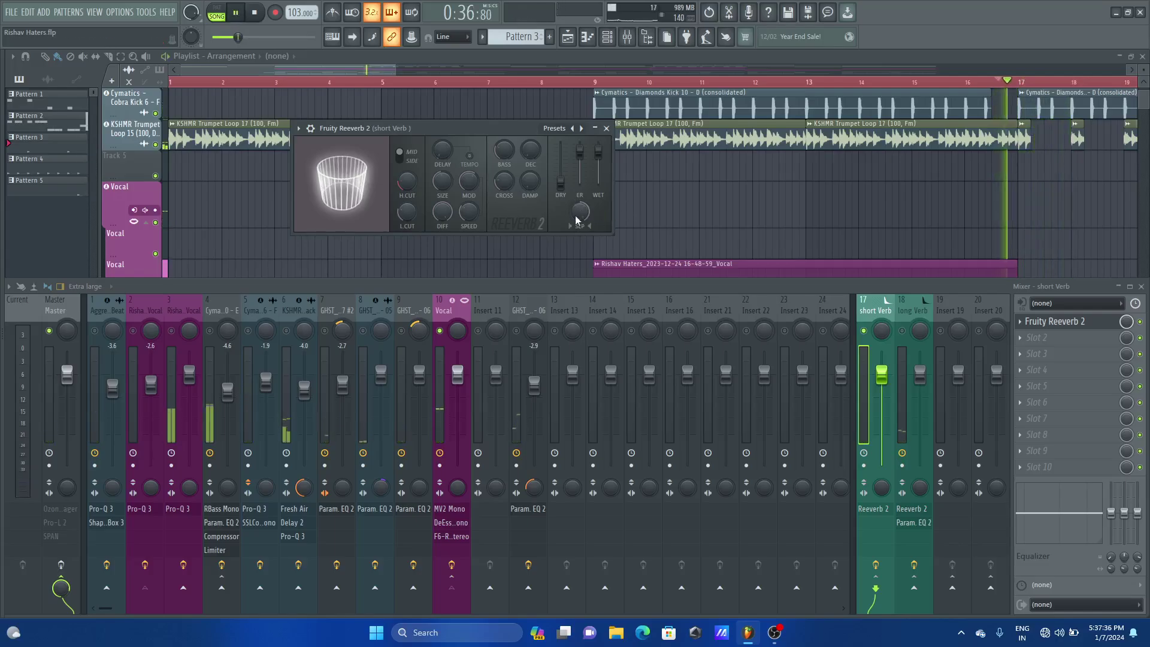
{"action": "right_click", "coordinate": [576, 214]}
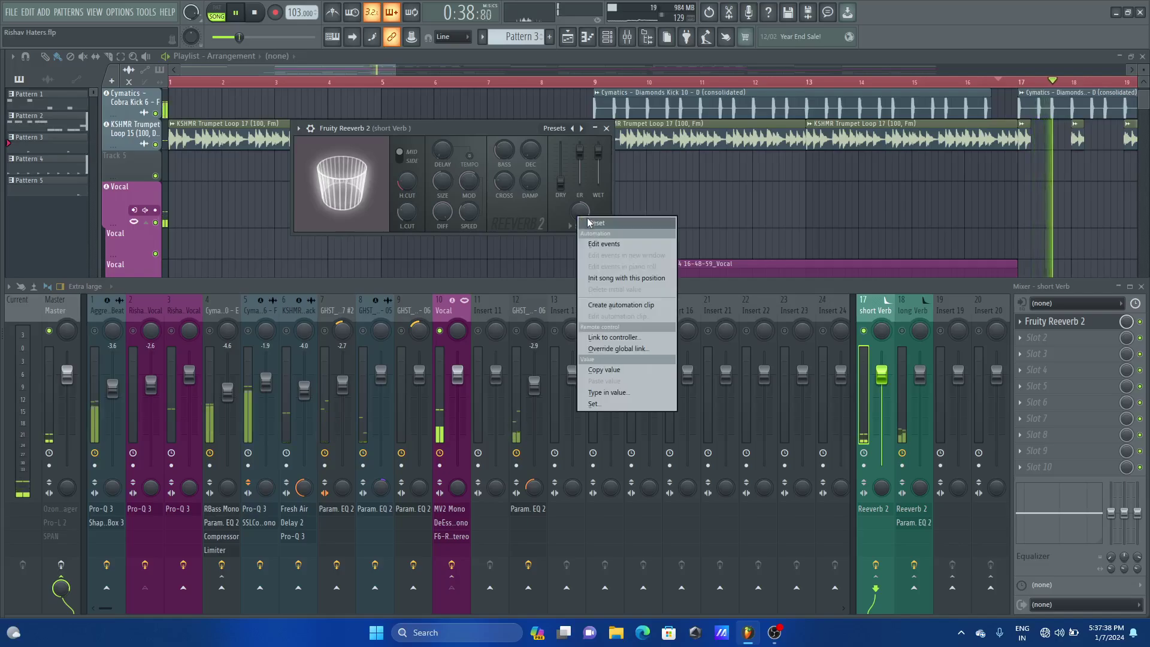
{"action": "left_click", "coordinate": [584, 222]}
Step: Widen the short reverb's stereo separation, audition it from just before bar 17, and close Fruity Reeverb 2
{"action": "left_click_drag", "start_coordinate": [587, 210], "coordinate": [582, 215]}
{"action": "key", "text": "space"}
{"action": "key", "text": "space"}
{"action": "key", "text": "space"}
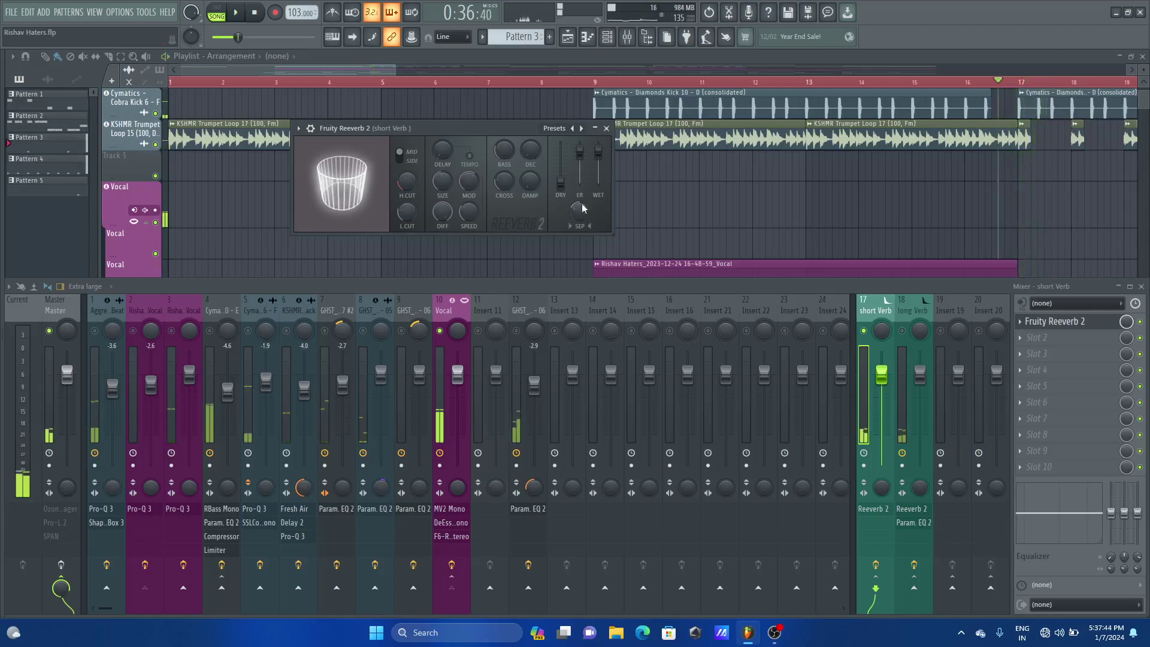
{"action": "left_click", "coordinate": [606, 128]}
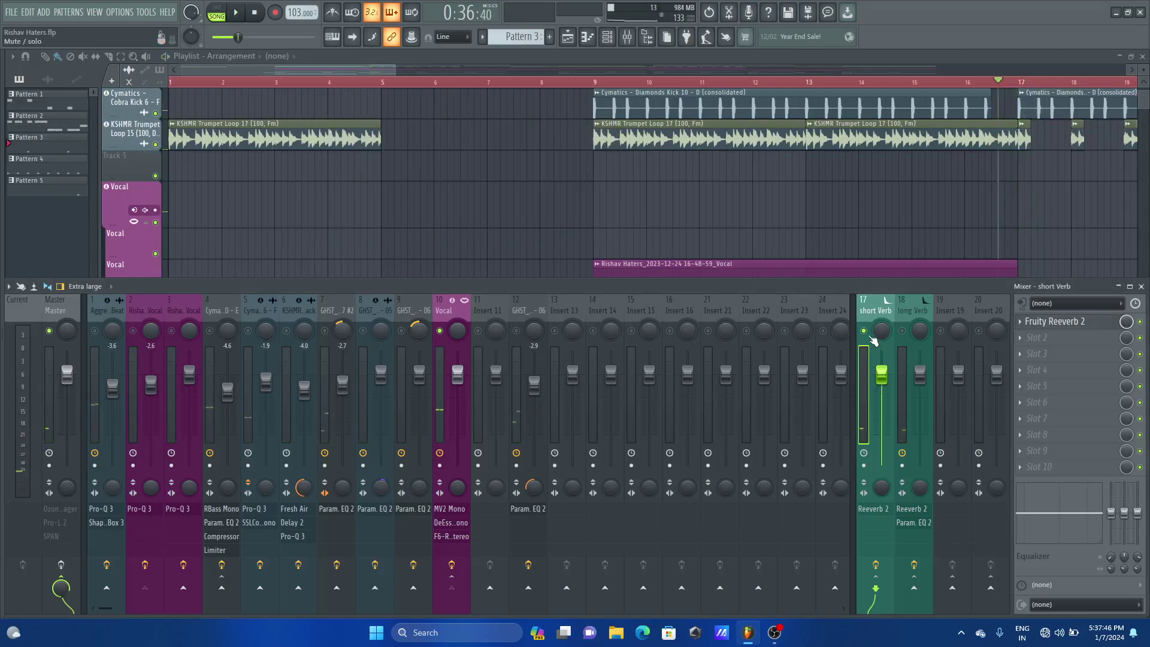
Step: Load Fruity Parametric EQ 2 after the reverb on the short Verb track and move its window clear for editing
{"action": "left_click", "coordinate": [1052, 337]}
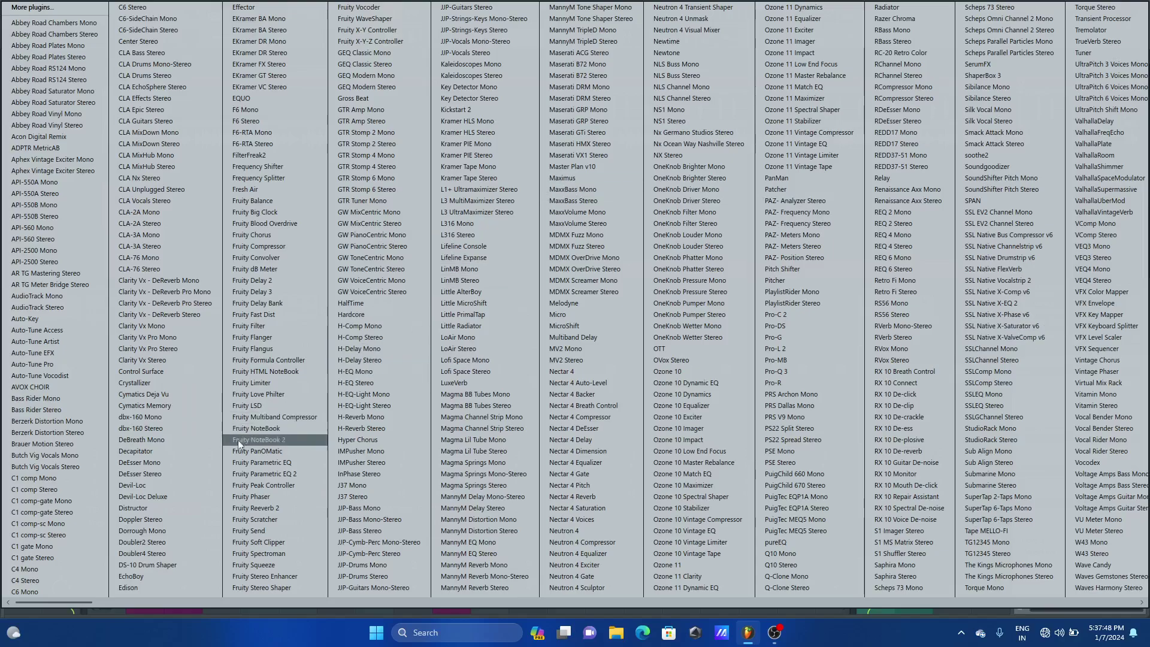
{"action": "left_click", "coordinate": [261, 473]}
{"action": "left_click_drag", "start_coordinate": [271, 191], "coordinate": [467, 182]}
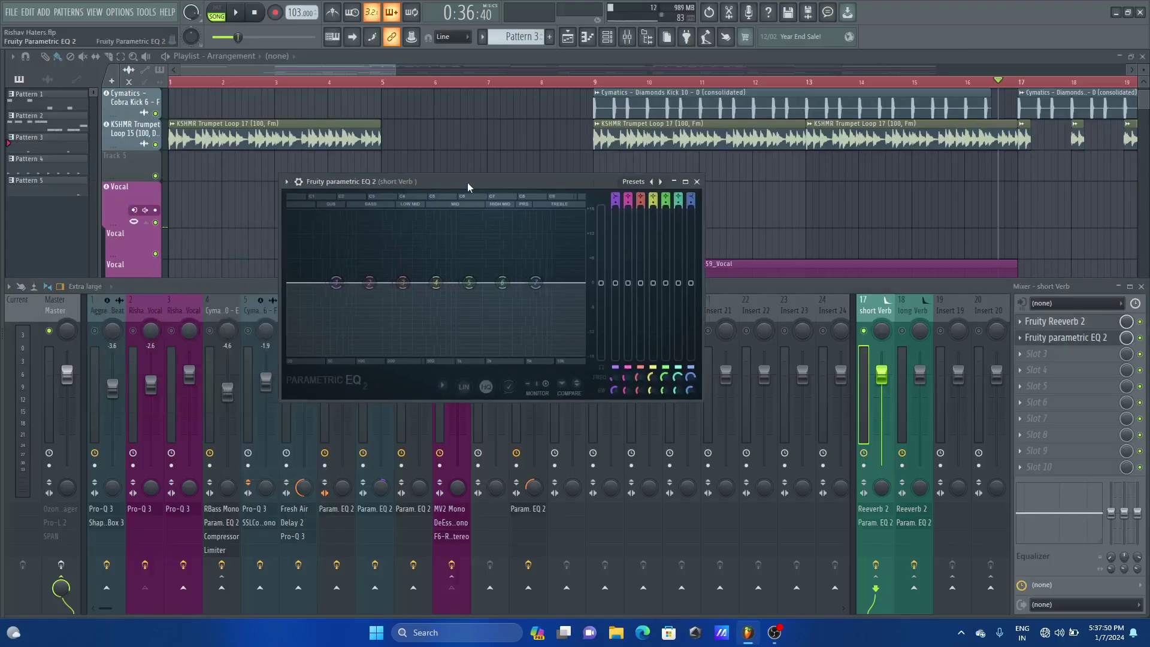
Step: Turn band 1 of the short reverb's EQ into a high-pass filter and raise its cutoff to near band 4 during playback
{"action": "key", "text": "space"}
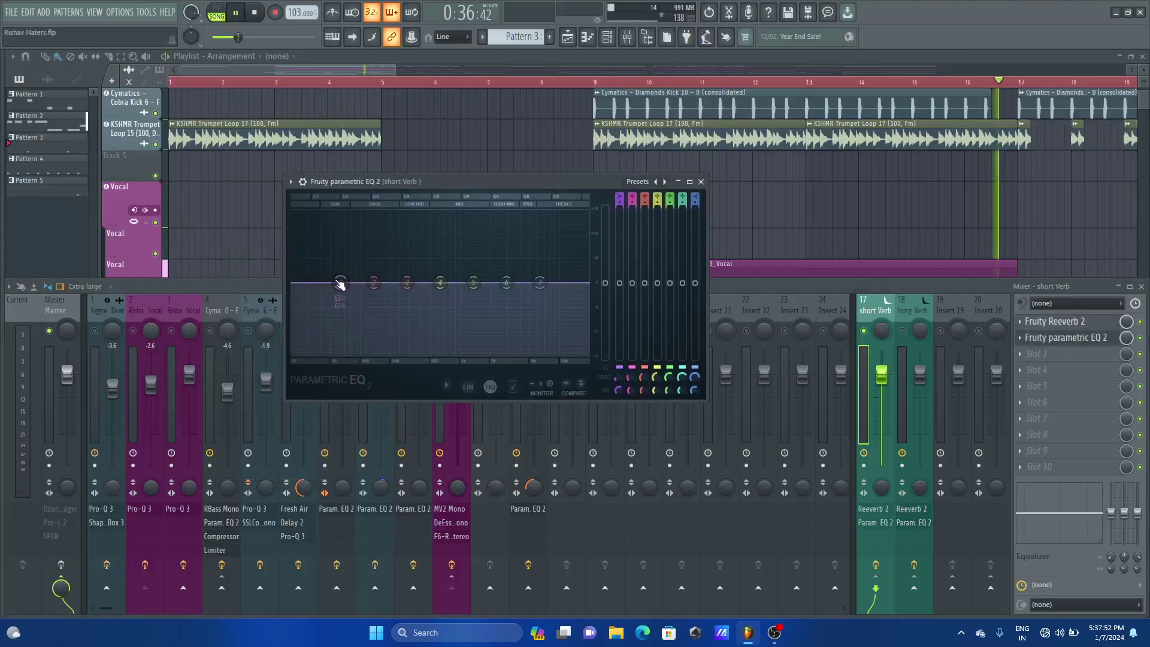
{"action": "right_click", "coordinate": [340, 279]}
{"action": "mouse_move", "coordinate": [362, 316]}
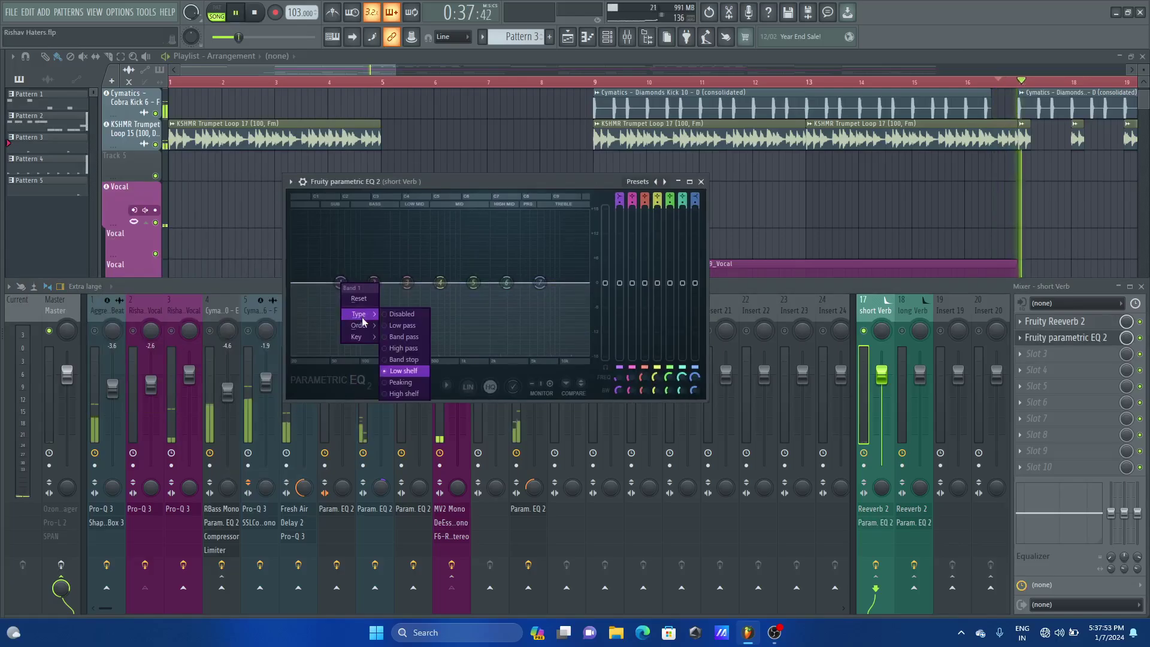
{"action": "left_click", "coordinate": [400, 325]}
{"action": "key", "text": "space"}
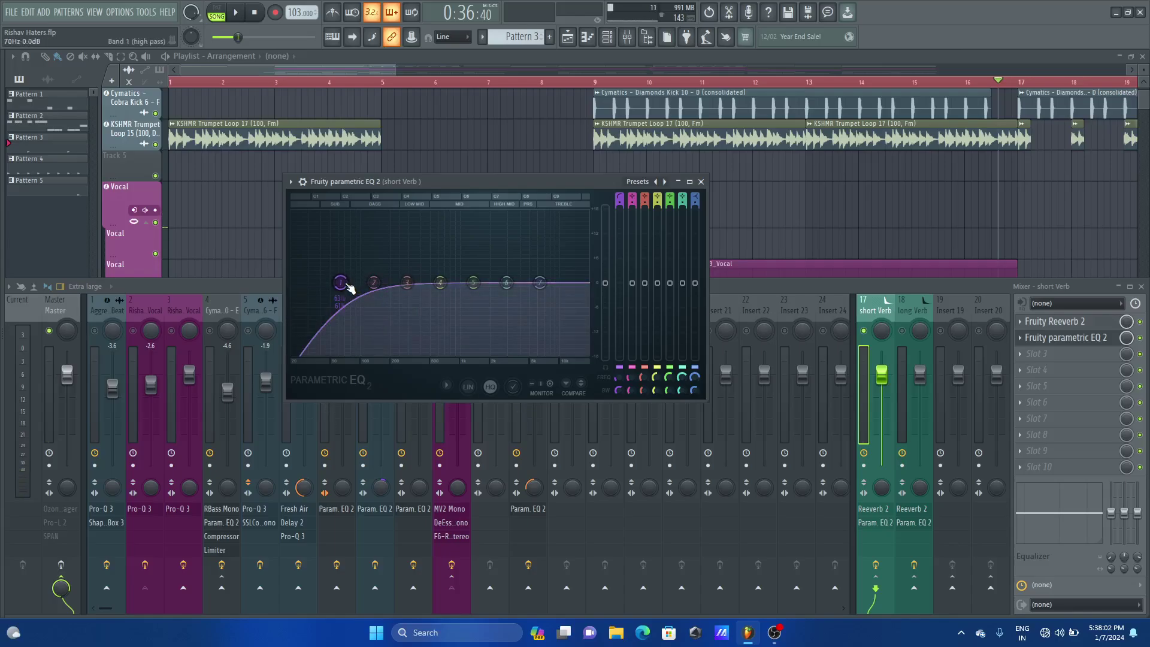
{"action": "key", "text": "space"}
{"action": "left_click_drag", "start_coordinate": [345, 284], "coordinate": [436, 282]}
{"action": "key", "text": "space"}
Step: Make band 7 a low-pass filter at about 3.9 kHz while auditioning the short reverb, and close the EQ
{"action": "right_click", "coordinate": [540, 283]}
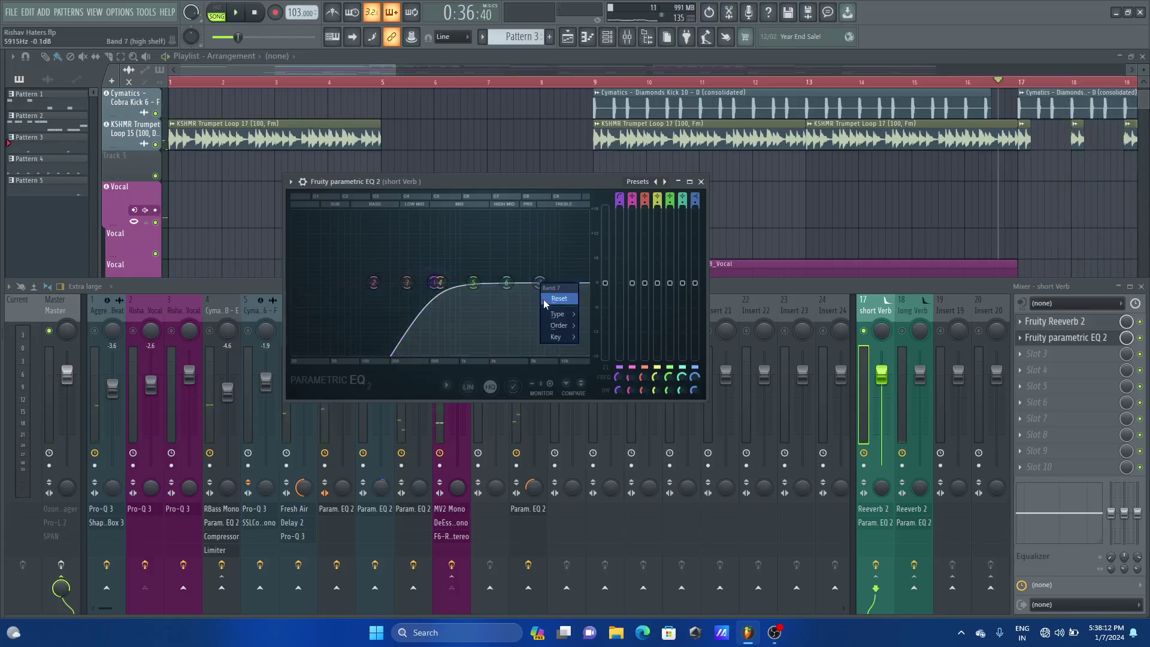
{"action": "left_click", "coordinate": [598, 325]}
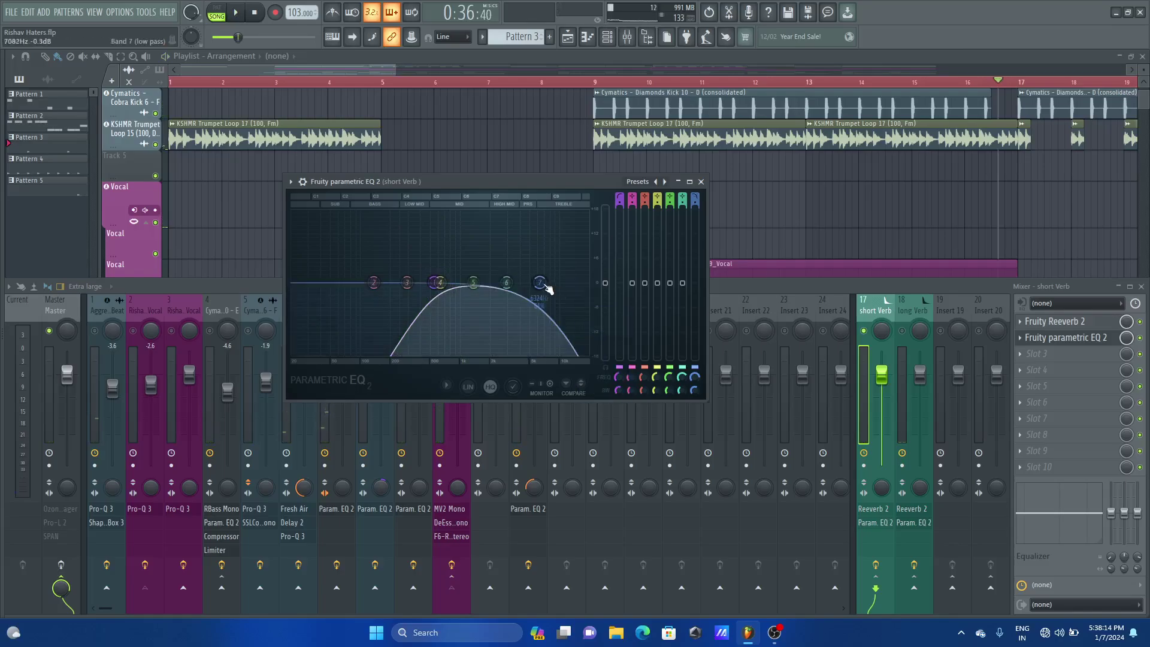
{"action": "key", "text": "space"}
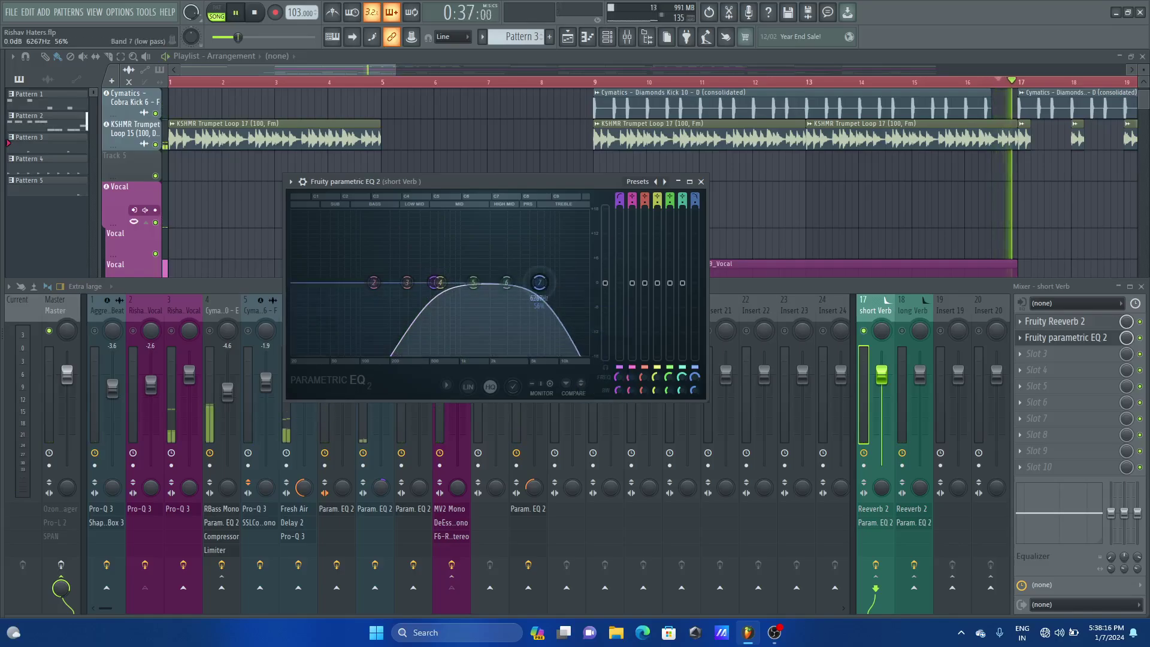
{"action": "left_click_drag", "start_coordinate": [545, 285], "coordinate": [516, 283]}
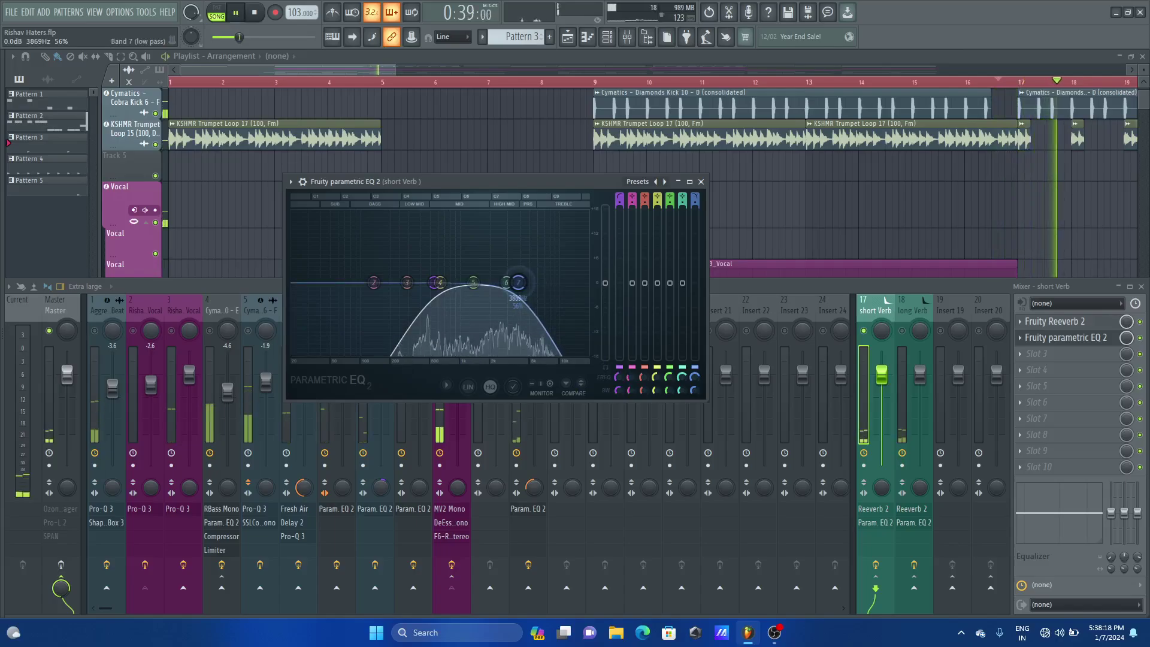
{"action": "key", "text": "space"}
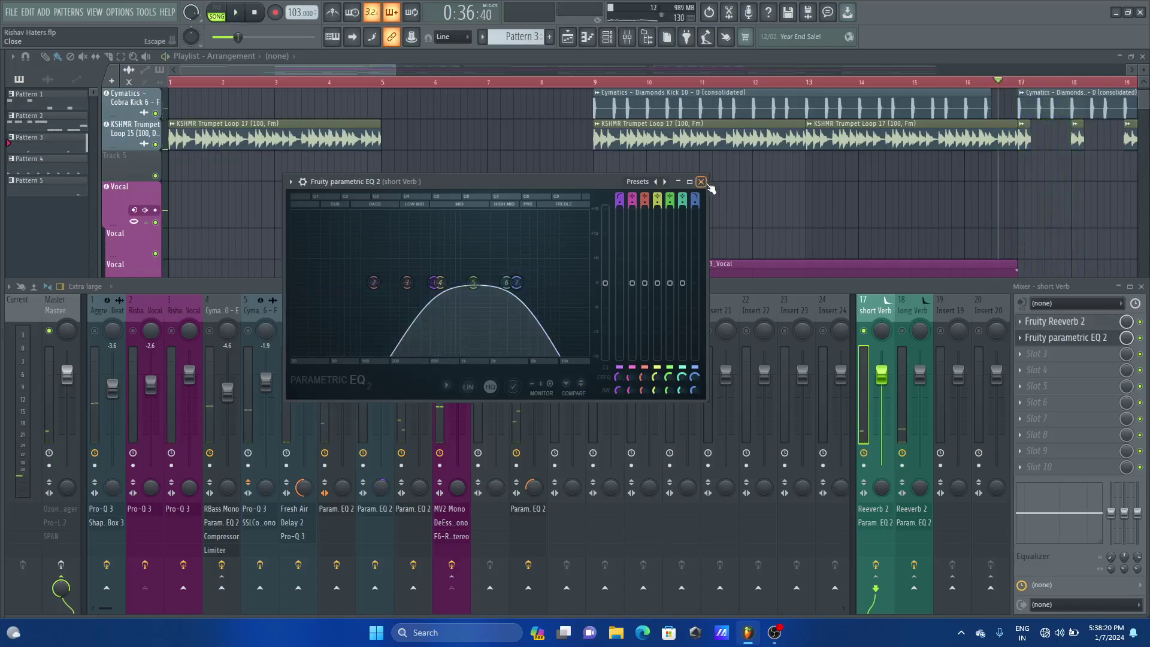
{"action": "left_click", "coordinate": [700, 181]}
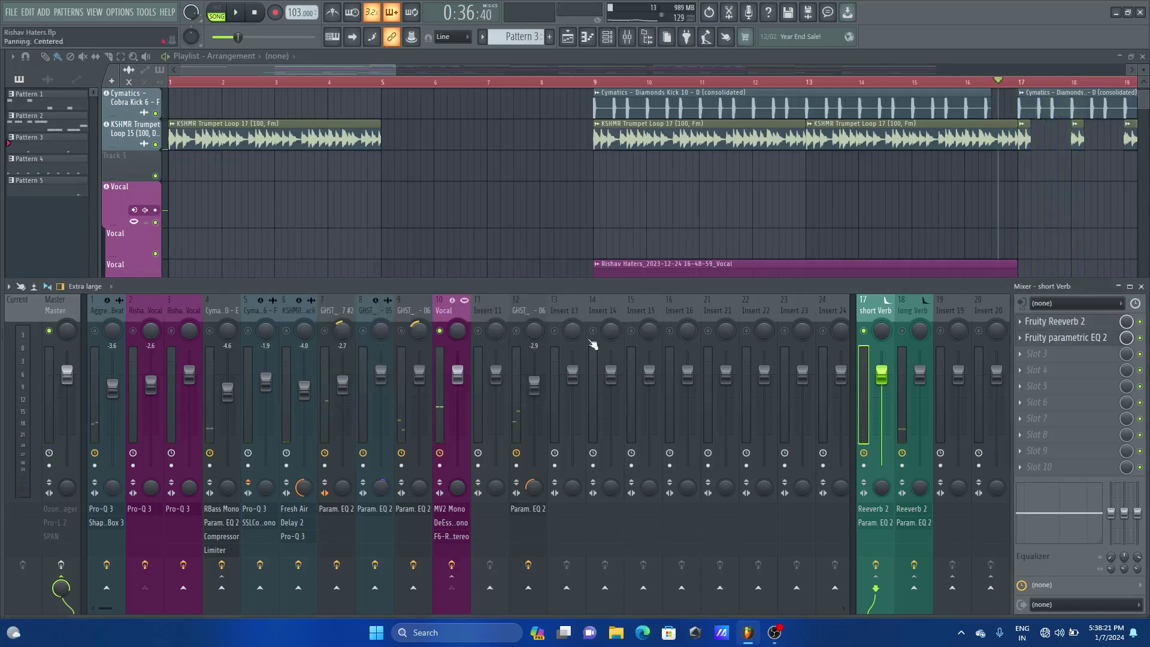
Step: Lower the short Verb and long Verb faders to zero and enable the Vocal track's send to the Master
{"action": "left_click", "coordinate": [447, 308]}
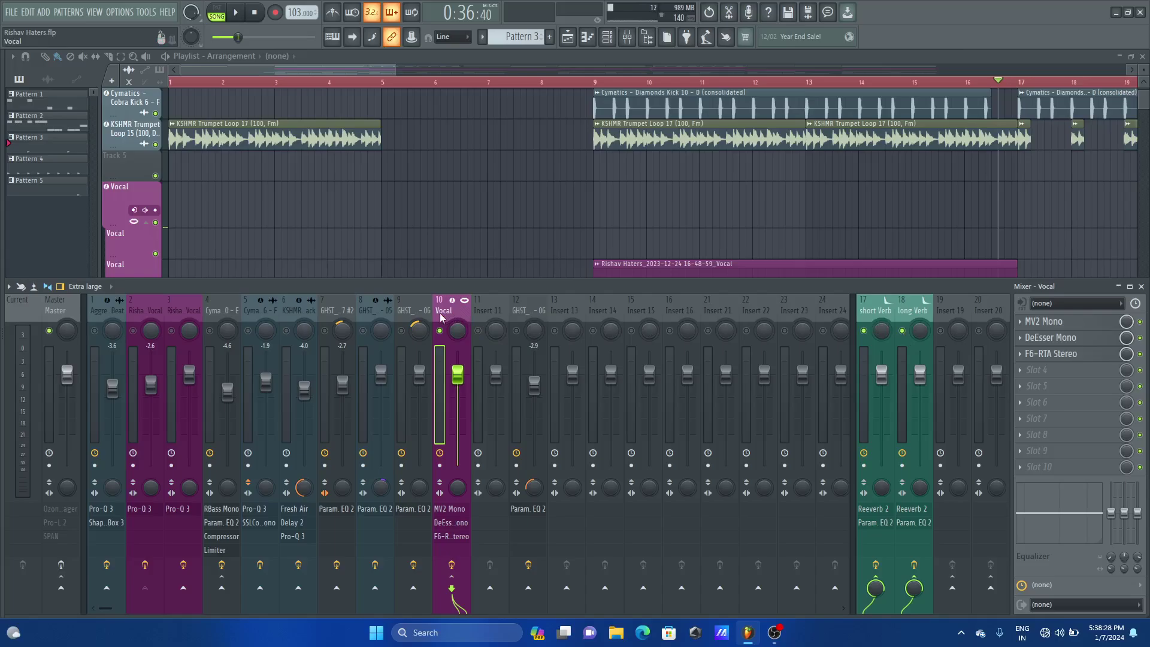
{"action": "left_click_drag", "start_coordinate": [874, 312], "coordinate": [881, 464]}
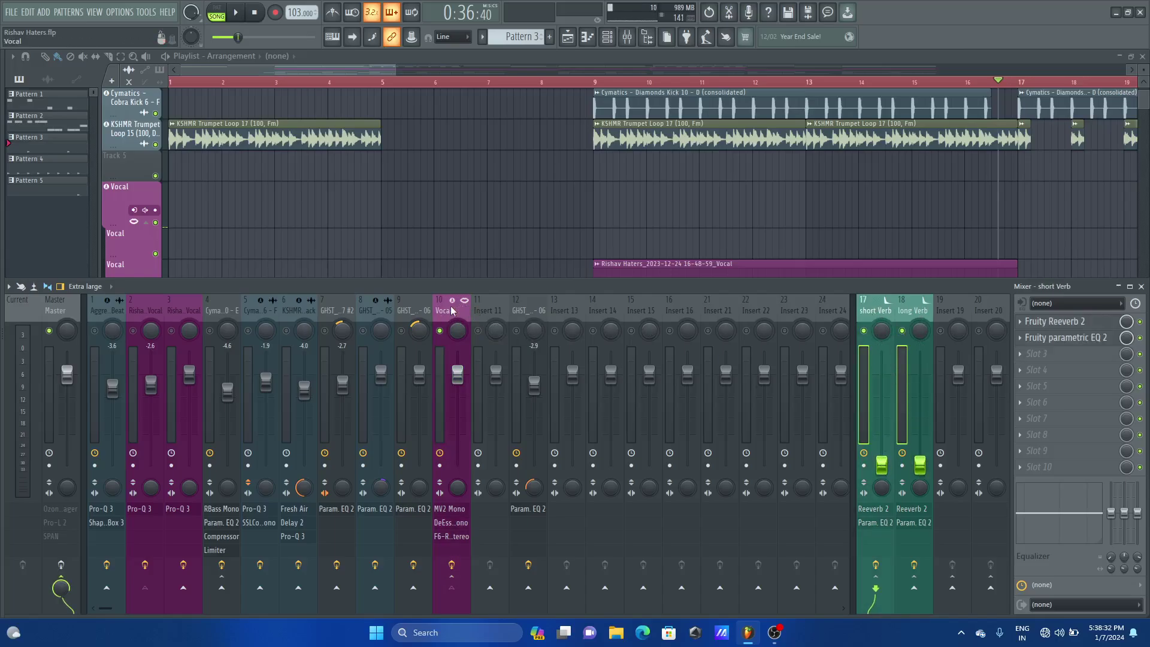
{"action": "left_click", "coordinate": [451, 306]}
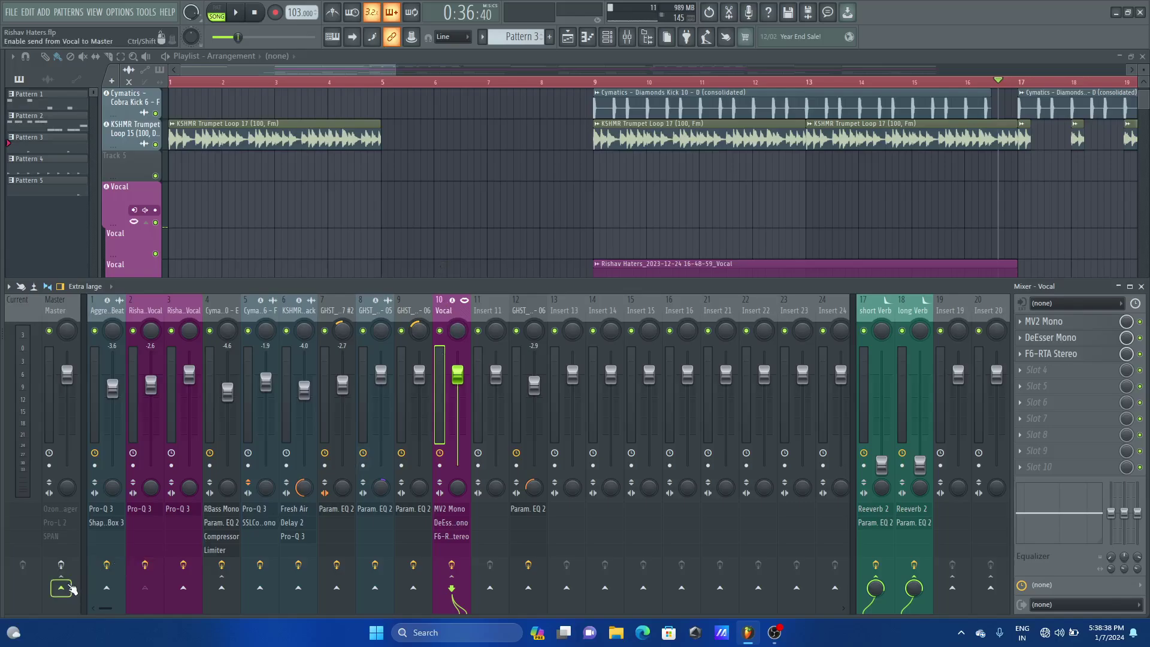
{"action": "left_click", "coordinate": [69, 587]}
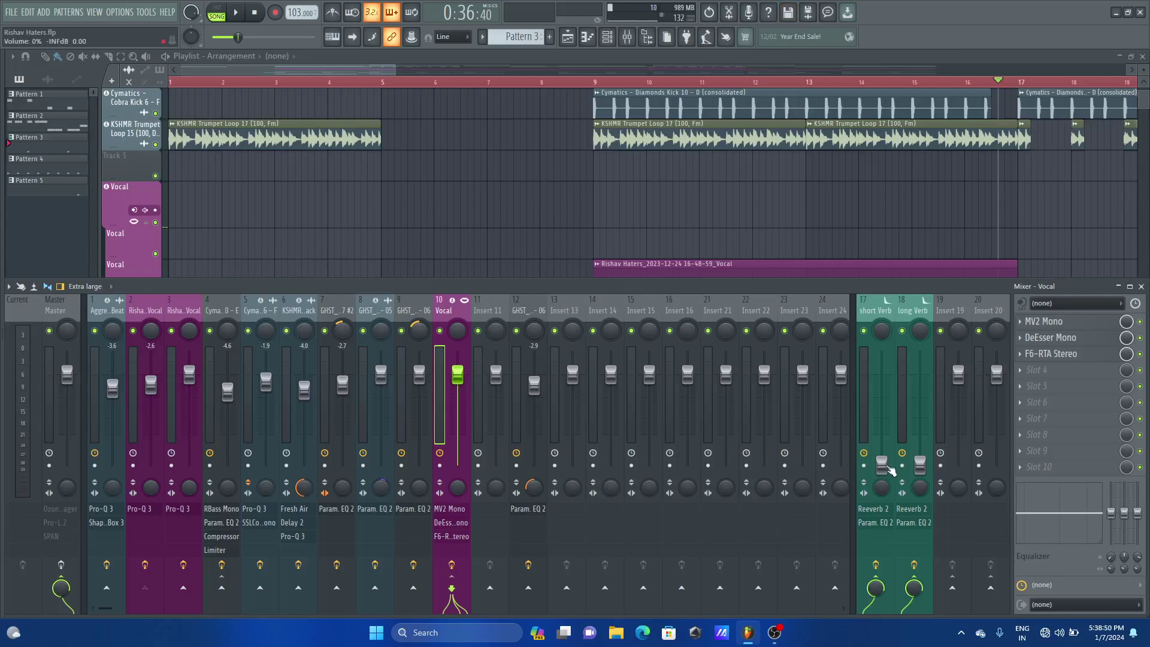
Step: Bring up the short Verb fader against the full mix, settling at about -2.6 dB
{"action": "key", "text": "space"}
{"action": "left_click_drag", "start_coordinate": [891, 469], "coordinate": [890, 381]}
{"action": "right_click", "coordinate": [881, 381]}
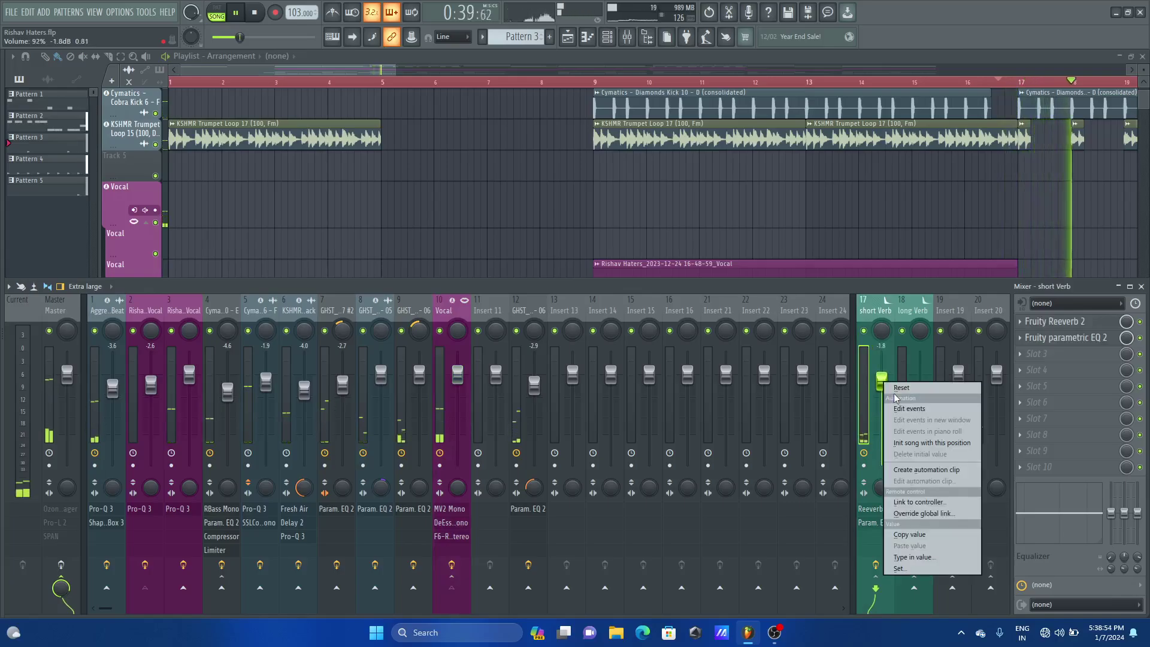
{"action": "left_click", "coordinate": [894, 387]}
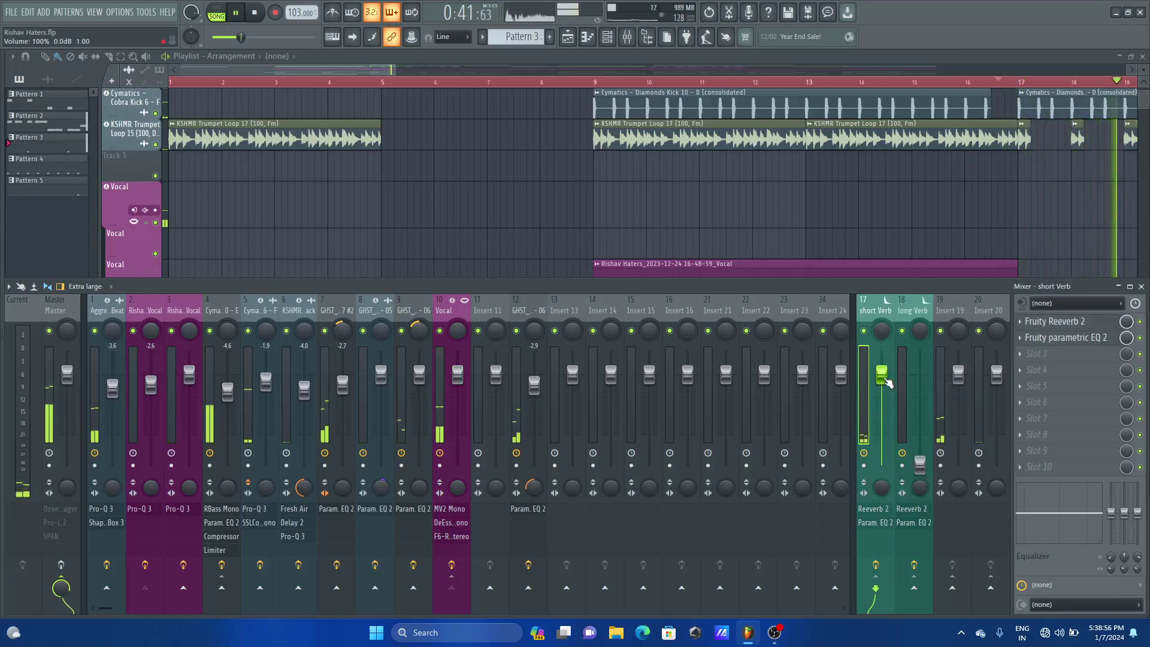
{"action": "left_click_drag", "start_coordinate": [891, 380], "coordinate": [890, 390]}
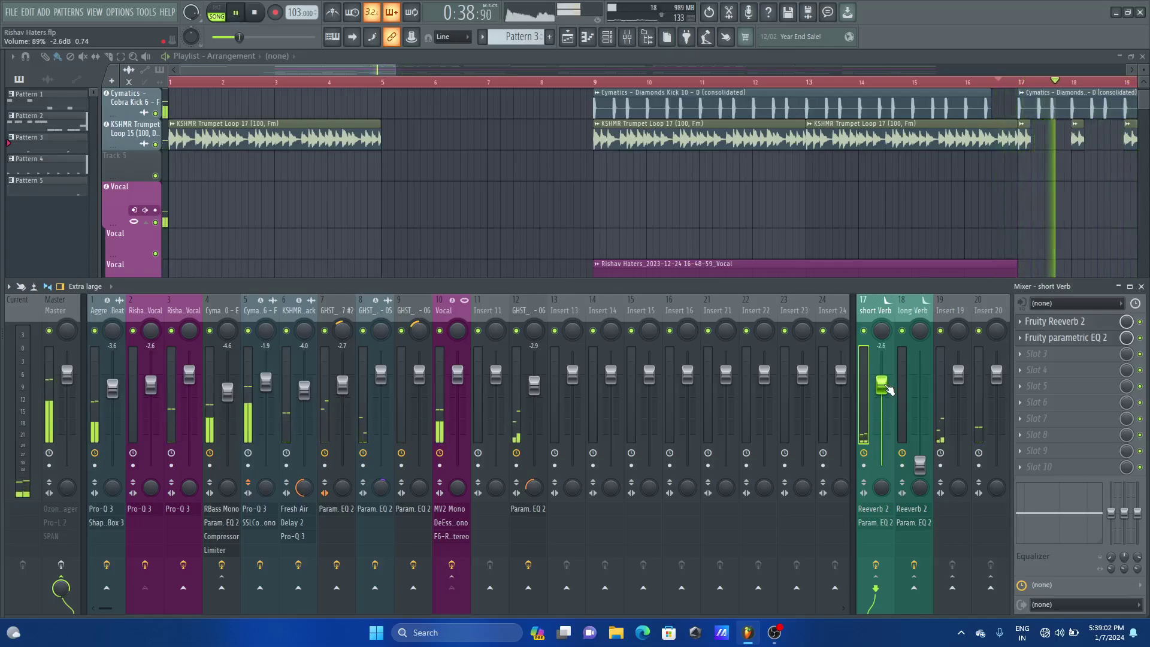
{"action": "key", "text": "space"}
Step: Solo the Vocal track and set the Master's stereo separation to 100% merged for mono monitoring
{"action": "right_click", "coordinate": [443, 333]}
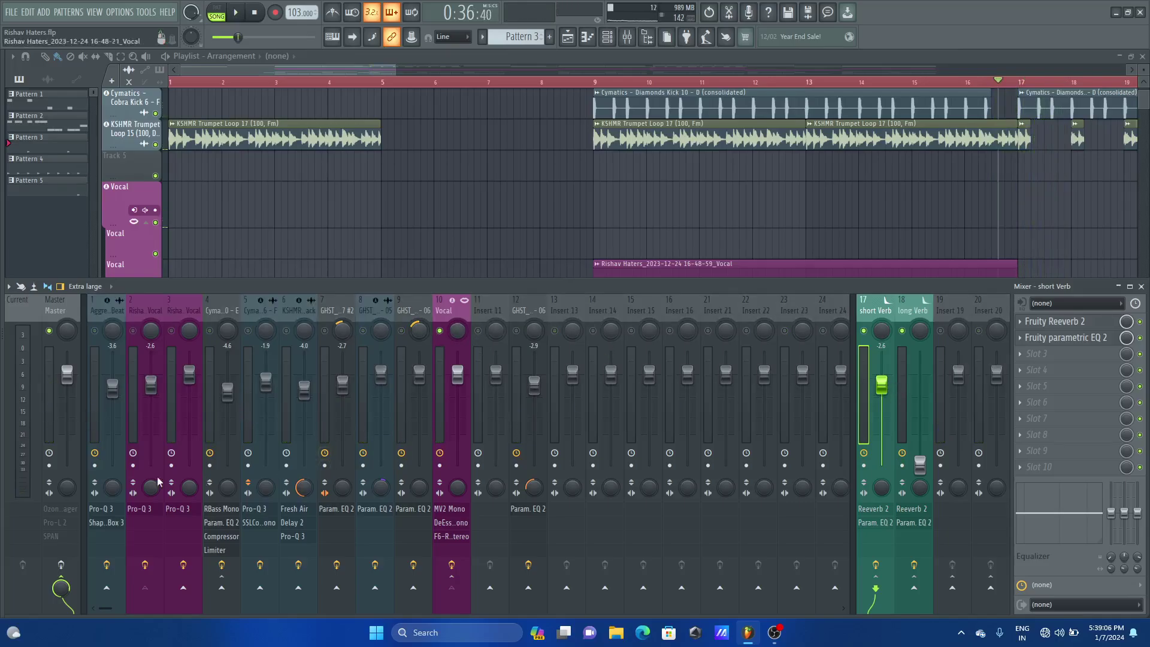
{"action": "left_click_drag", "start_coordinate": [69, 488], "coordinate": [69, 461]}
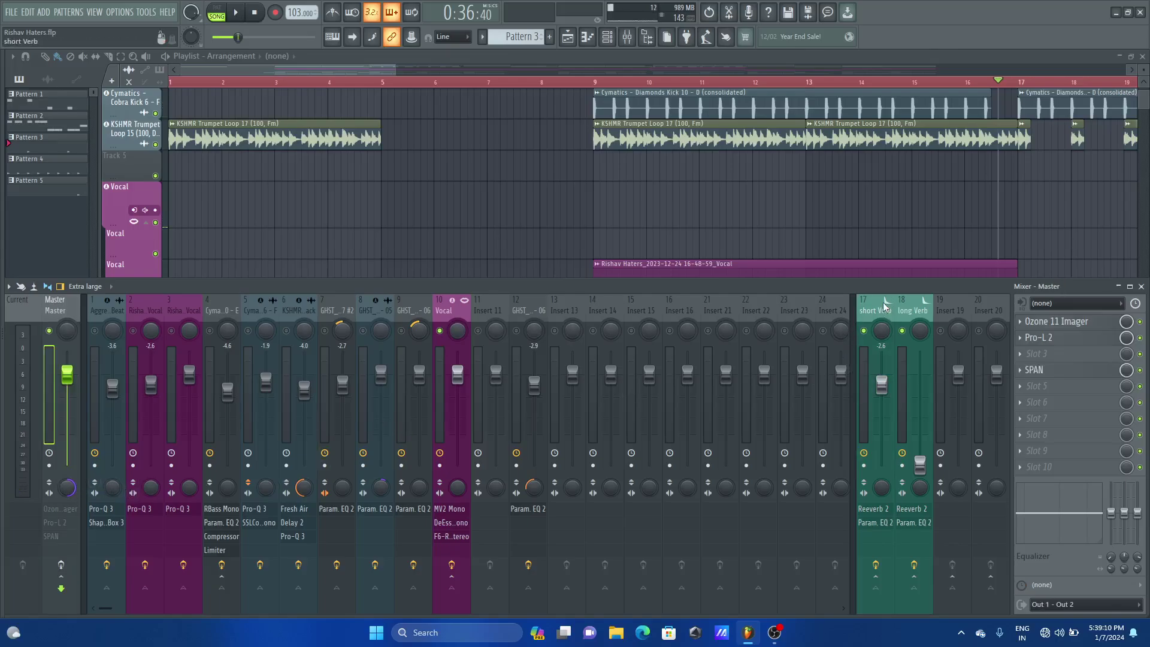
Step: Try the short Verb fader at about -4.6 dB during mono playback and reset it to its default level
{"action": "key", "text": "space"}
{"action": "mouse_move", "coordinate": [881, 386]}
{"action": "left_mouse_down"}
{"action": "mouse_move", "coordinate": [885, 471]}
{"action": "mouse_move", "coordinate": [881, 392]}
{"action": "left_mouse_up"}
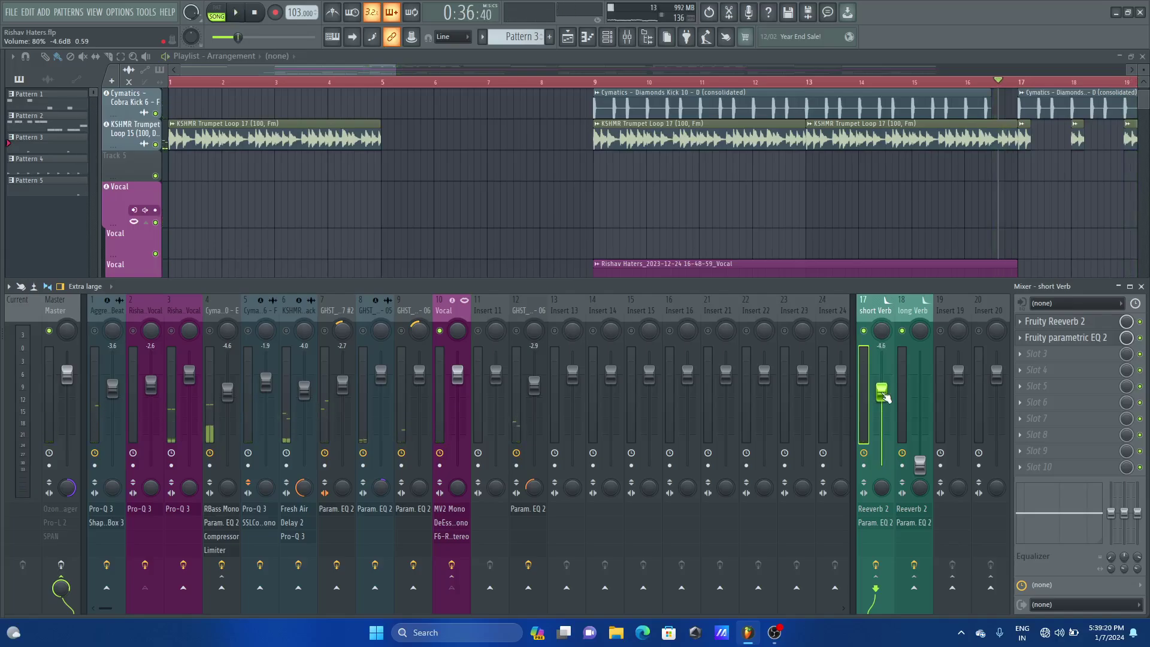
{"action": "key", "text": "space"}
{"action": "right_click", "coordinate": [881, 392]}
{"action": "left_click", "coordinate": [904, 401]}
Step: Audition the short reverb with the soloed vocal and set its fader to about -2.5 dB
{"action": "key", "text": "space"}
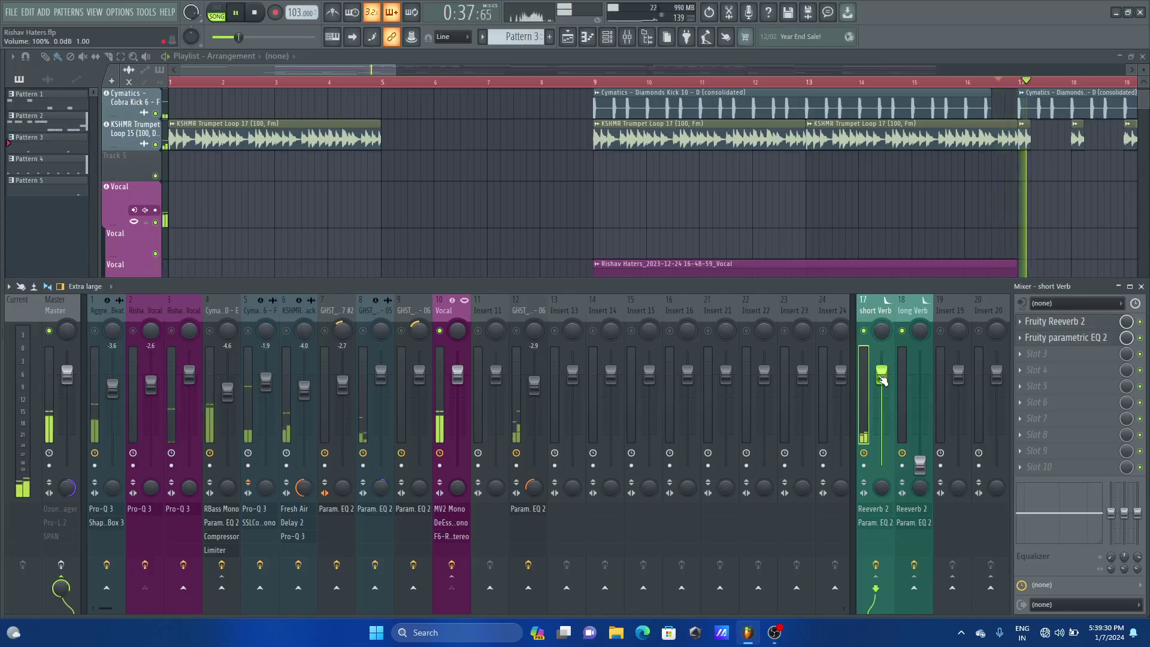
{"action": "key", "text": "space"}
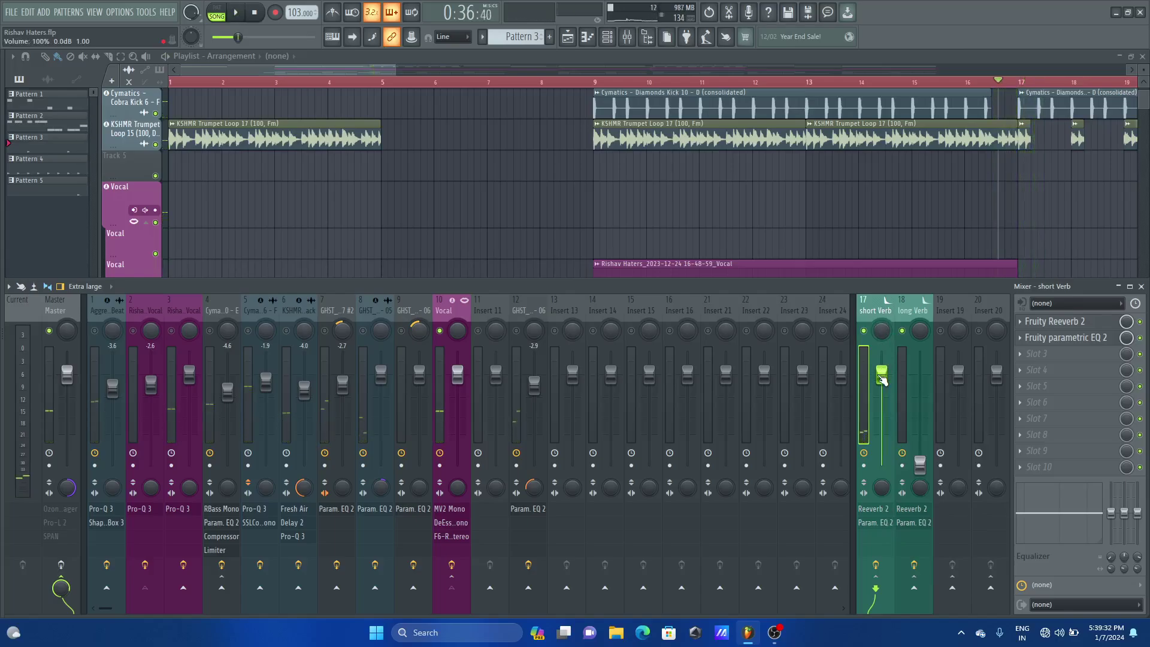
{"action": "key", "text": "space"}
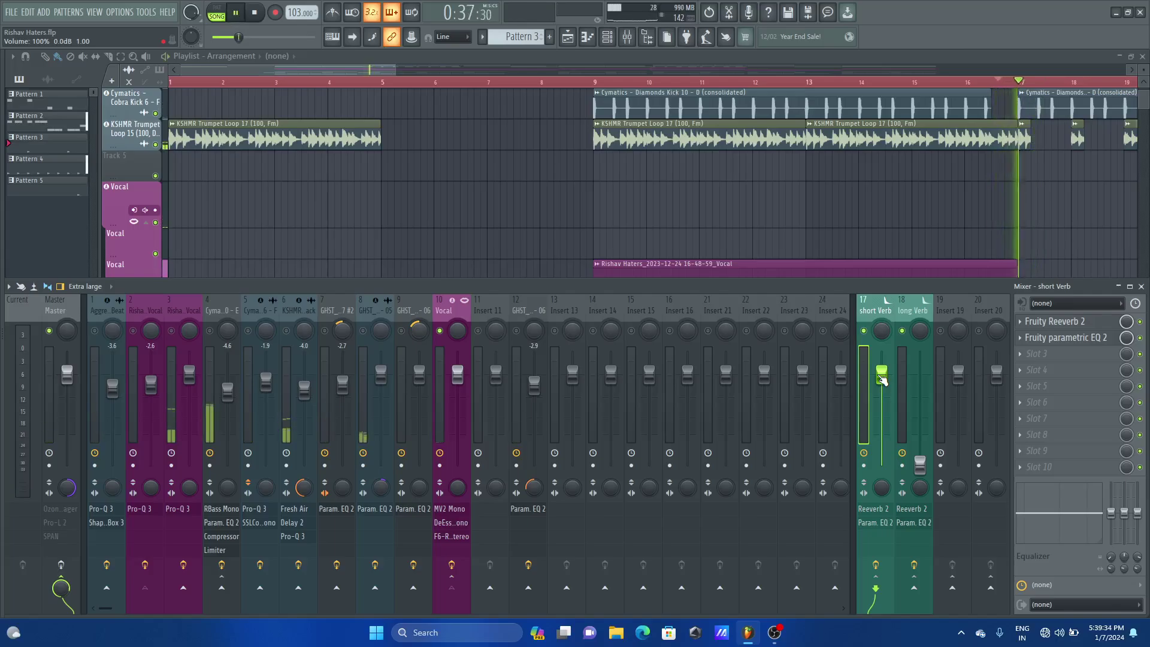
{"action": "left_click_drag", "start_coordinate": [882, 378], "coordinate": [881, 383]}
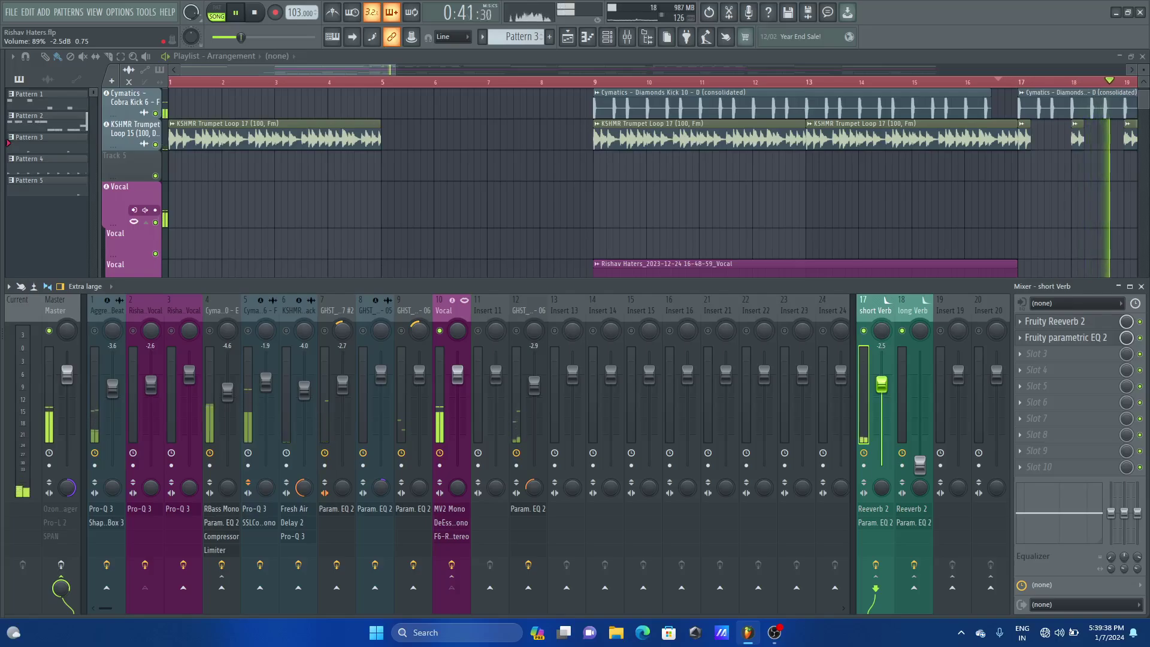
{"action": "key", "text": "space"}
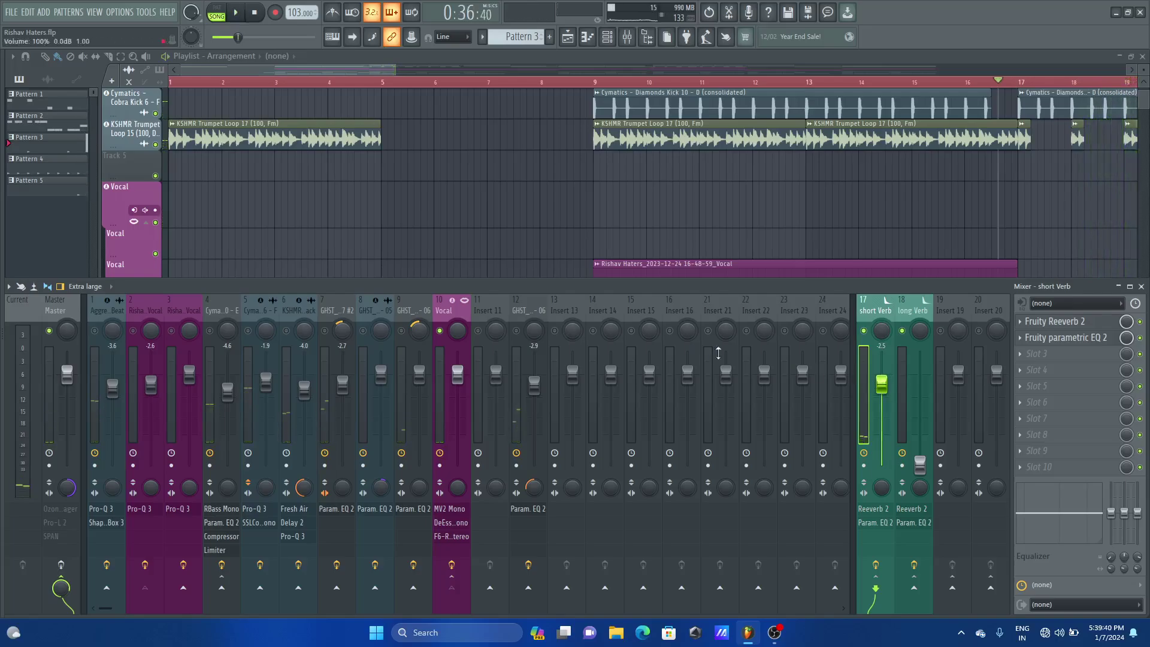
Step: Trim the short Verb fader to about -2.8 dB and bring the long Verb fader to about -8.0 dB during playback
{"action": "left_click", "coordinate": [902, 312]}
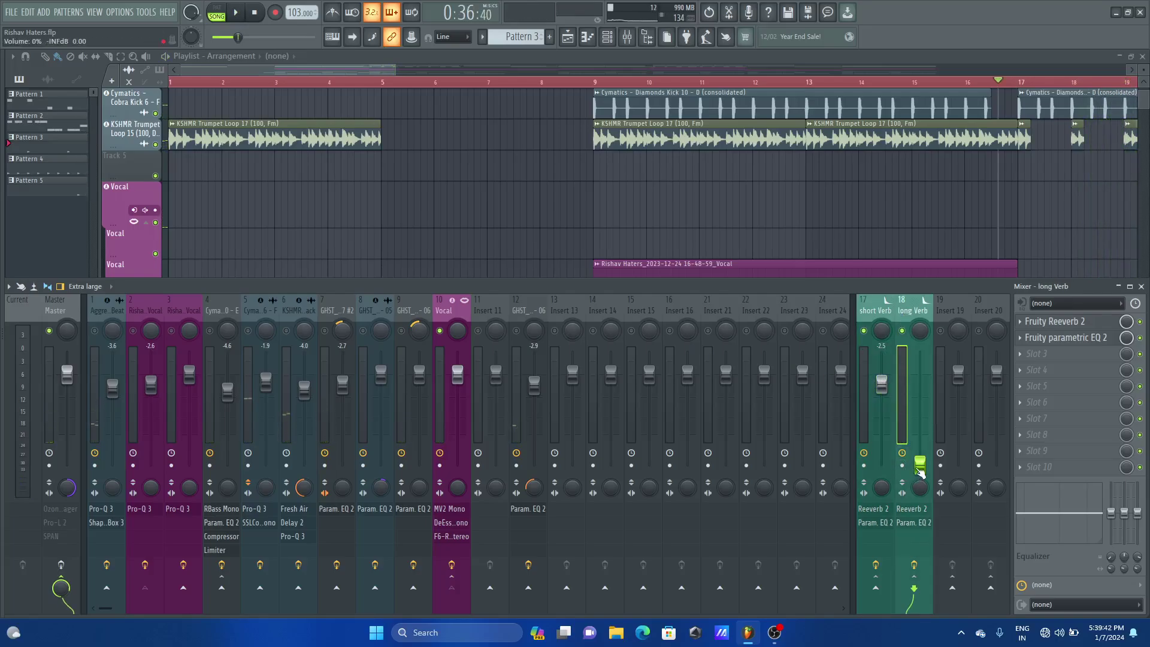
{"action": "key", "text": "space"}
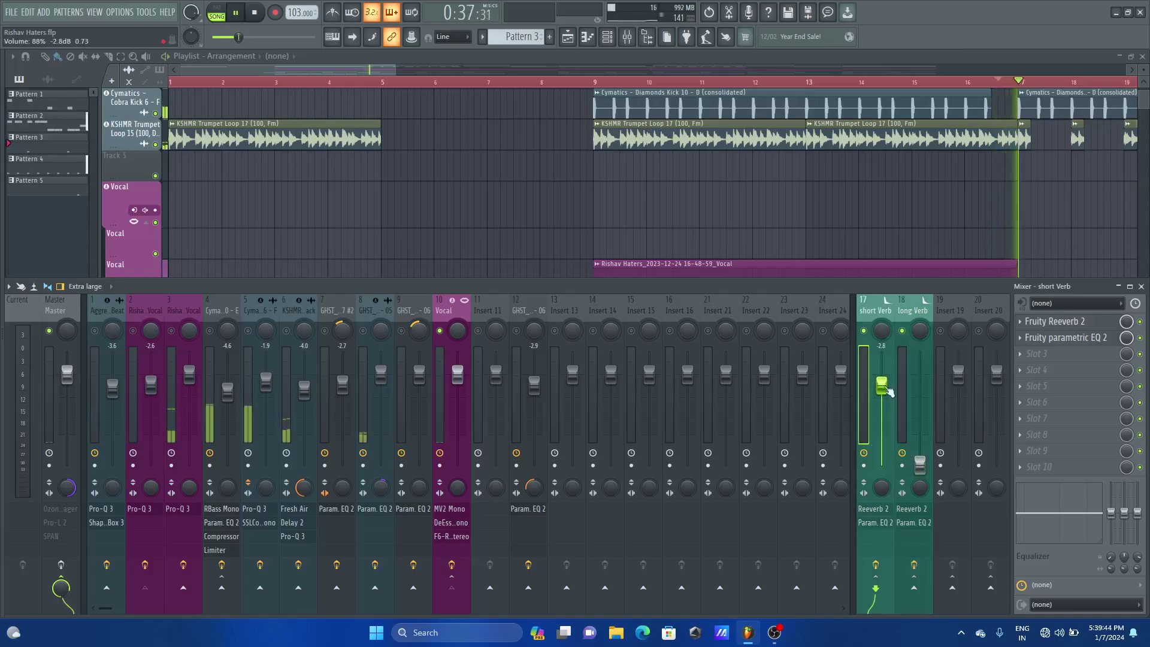
{"action": "left_click_drag", "start_coordinate": [922, 469], "coordinate": [920, 404]}
{"action": "right_click", "coordinate": [917, 374]}
{"action": "left_click", "coordinate": [918, 376]}
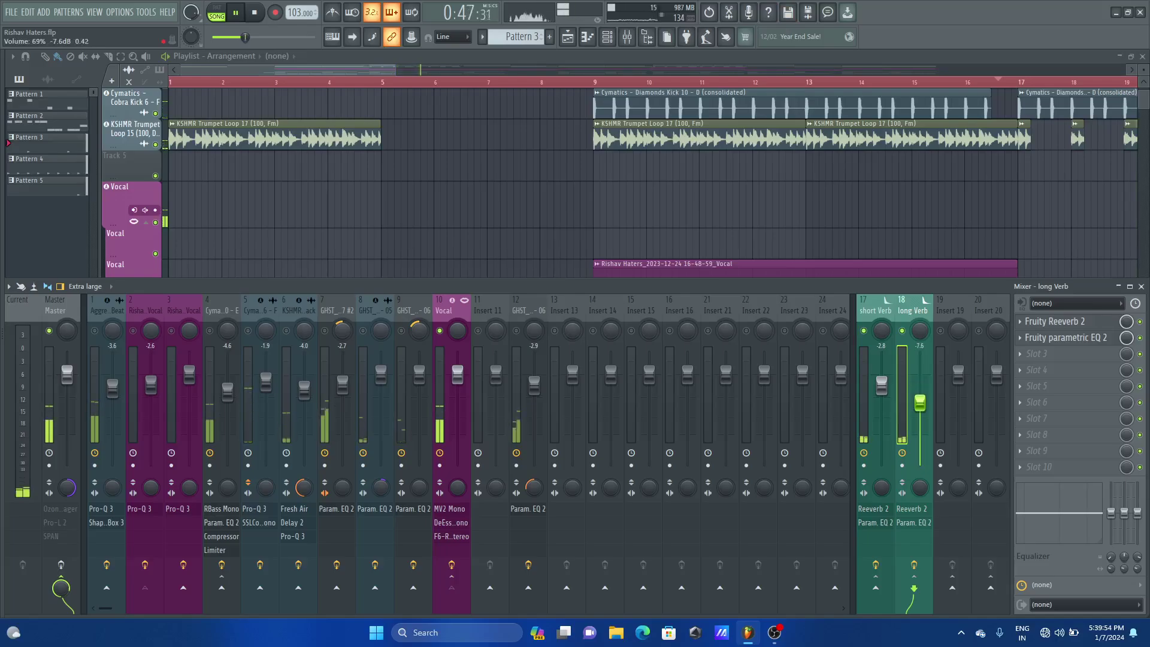
{"action": "key", "text": "space"}
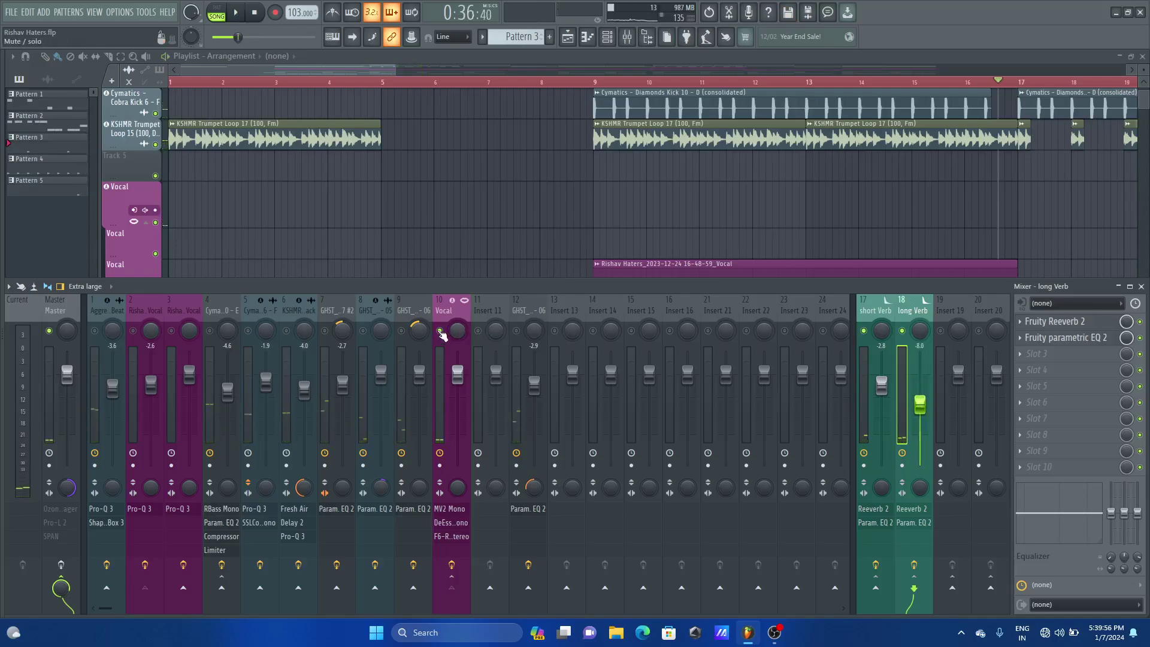
Step: Unsolo the Vocal, lower the long Verb fader to about -10.2 dB against the full mix, and reset the Master's stereo separation
{"action": "right_click", "coordinate": [439, 331]}
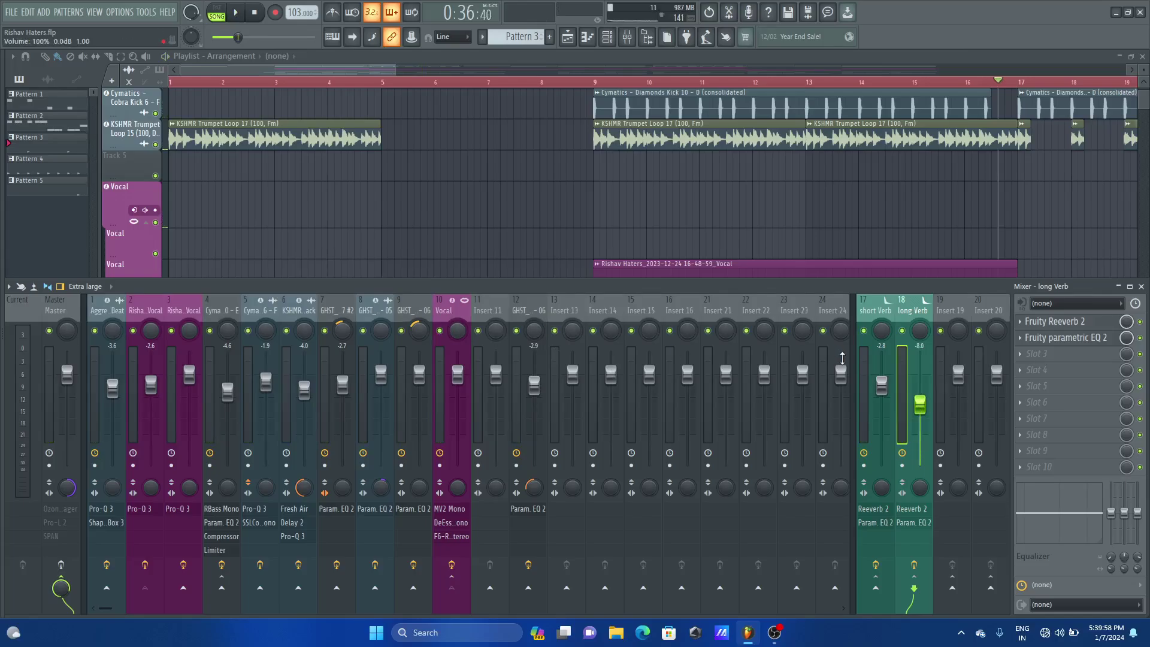
{"action": "key", "text": "space"}
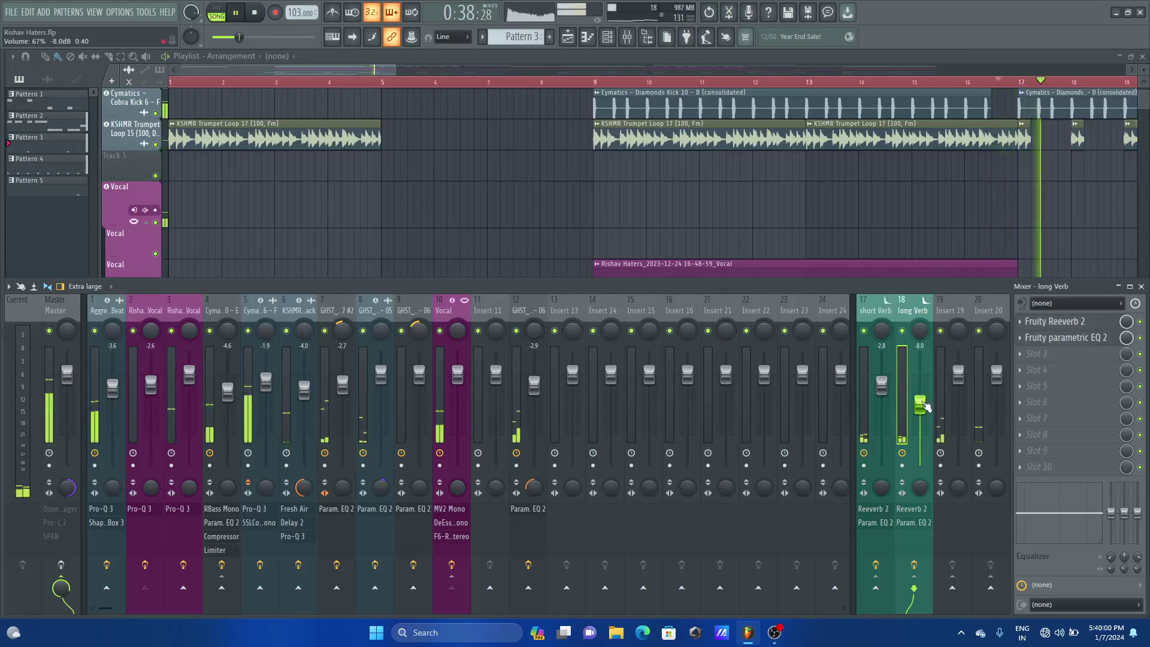
{"action": "left_click_drag", "start_coordinate": [919, 405], "coordinate": [919, 411]}
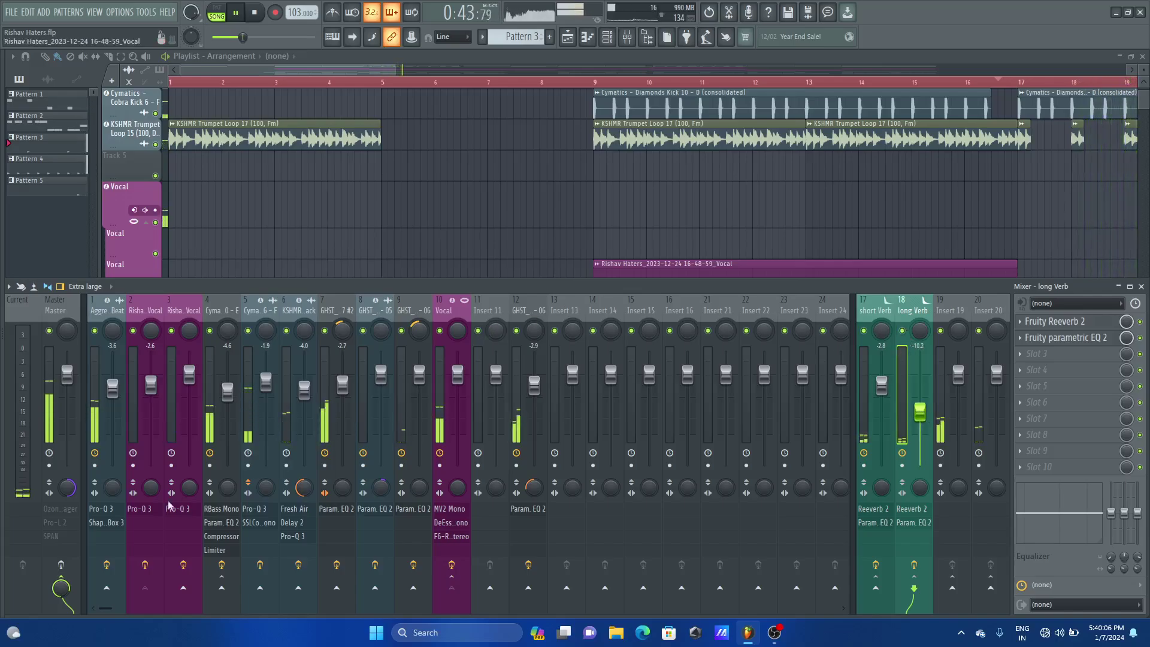
{"action": "key", "text": "space"}
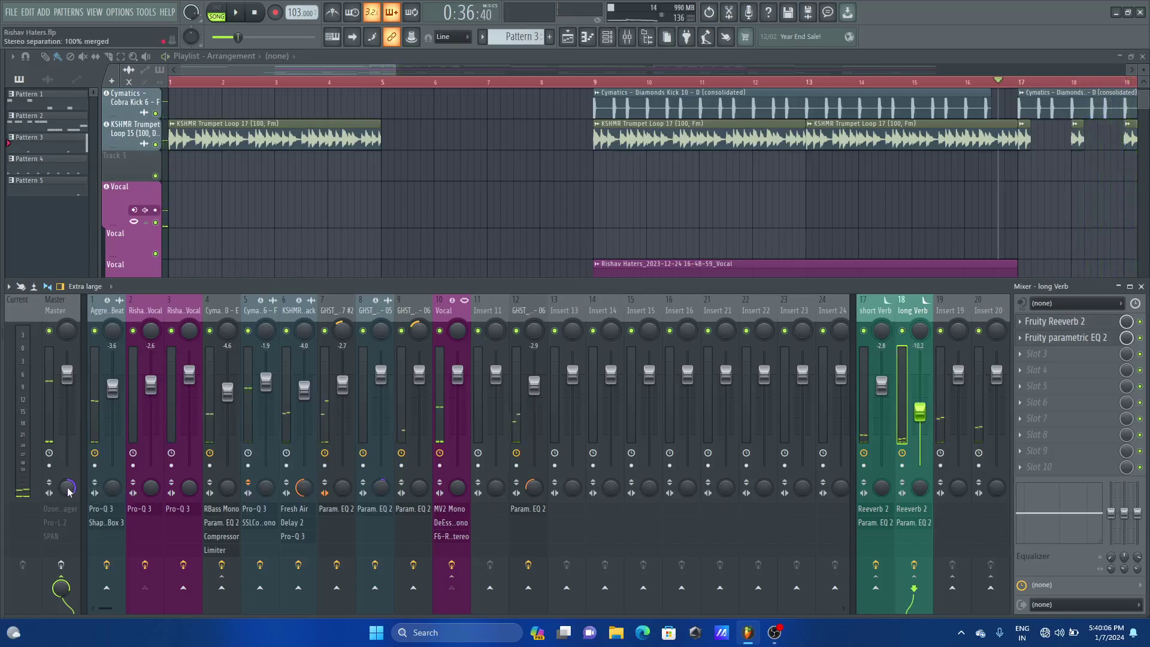
{"action": "right_click", "coordinate": [66, 490]}
{"action": "left_click", "coordinate": [84, 554]}
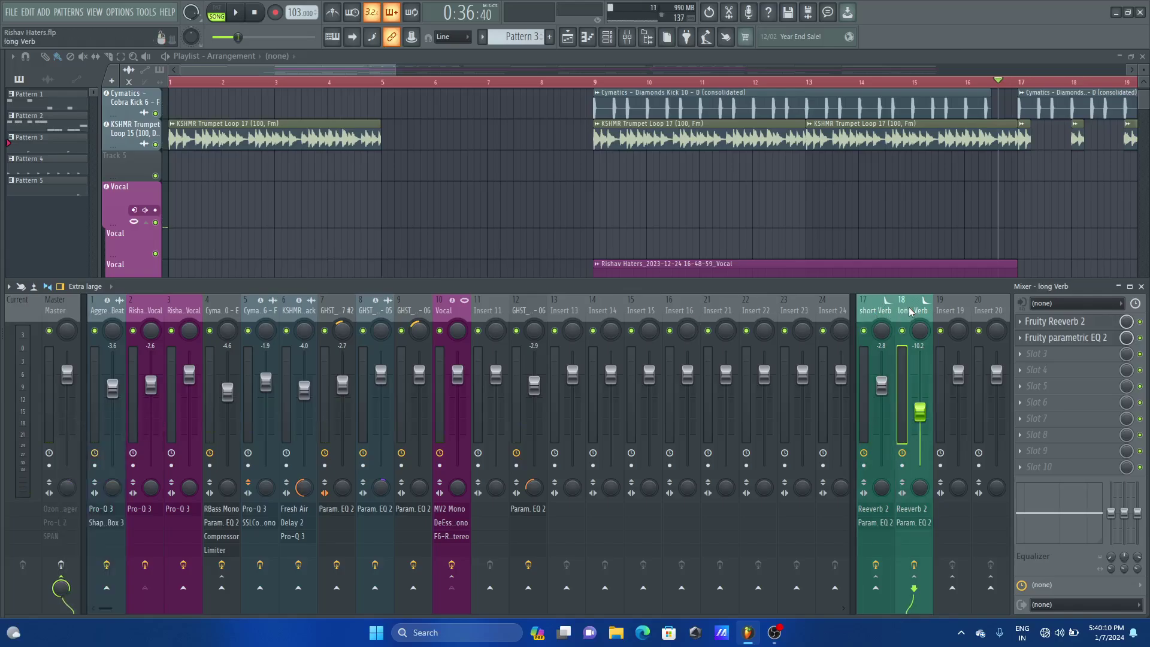
Step: Fine-tune the long Verb fader to about -10.0 dB during playback of the full mix
{"action": "key", "text": "space"}
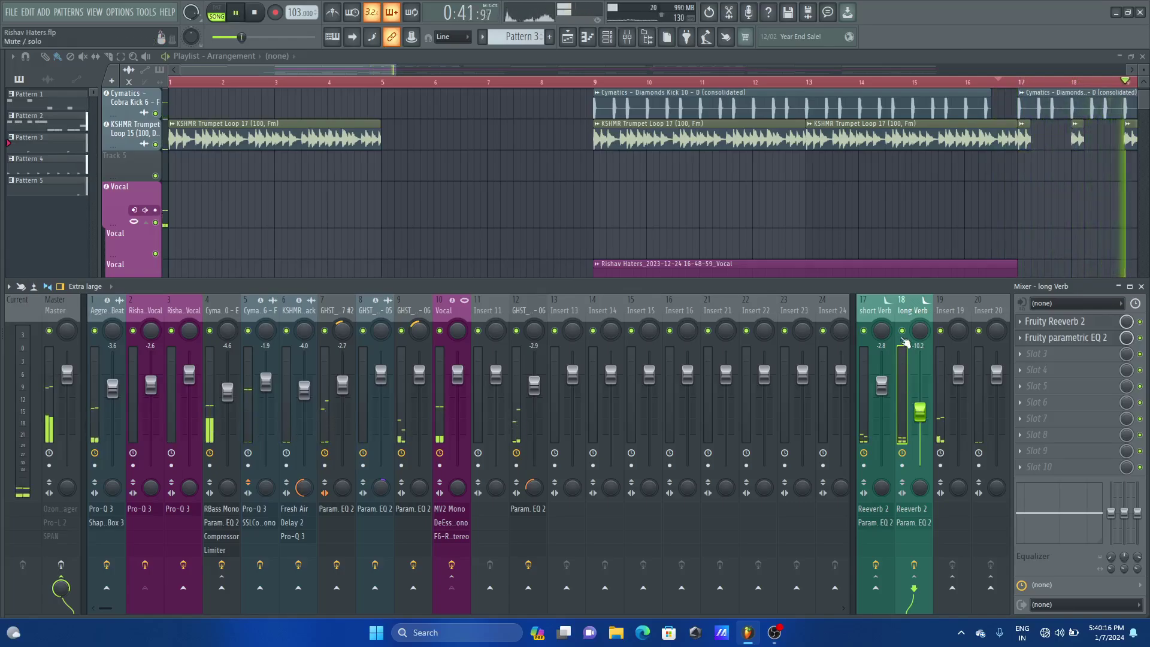
{"action": "key", "text": "Left"}
{"action": "mouse_move", "coordinate": [925, 425]}
{"action": "left_mouse_down"}
{"action": "mouse_move", "coordinate": [925, 381]}
{"action": "mouse_move", "coordinate": [922, 407]}
{"action": "left_mouse_up"}
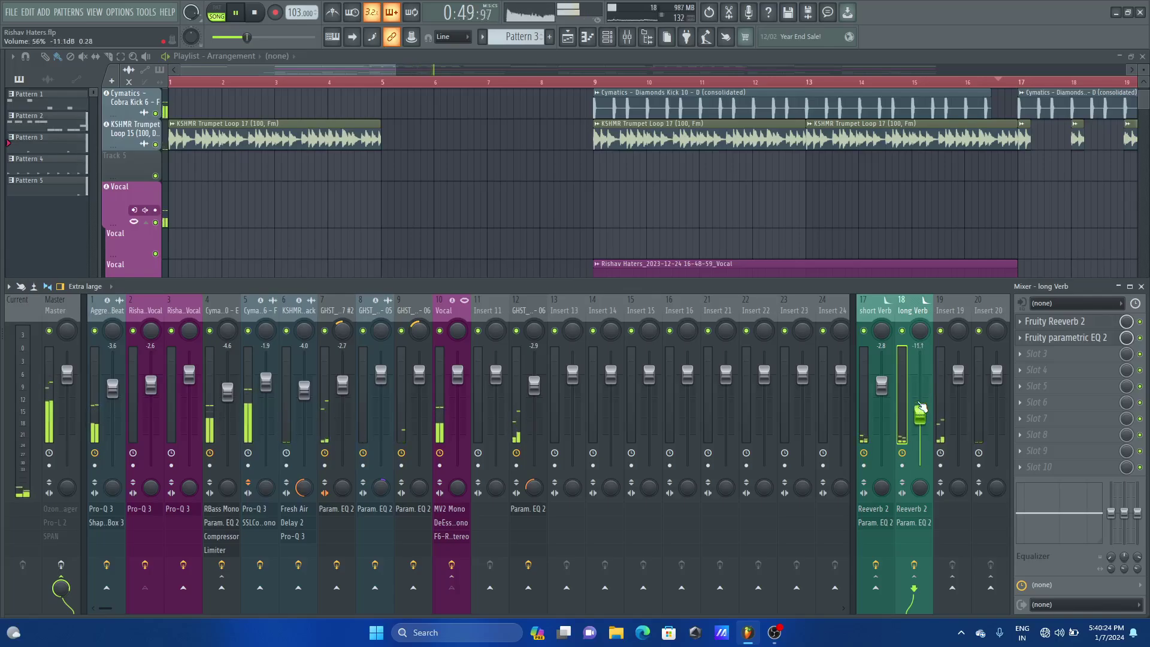
{"action": "scroll", "coordinate": [922, 407], "scroll_direction": "up", "scroll_amount": 5}
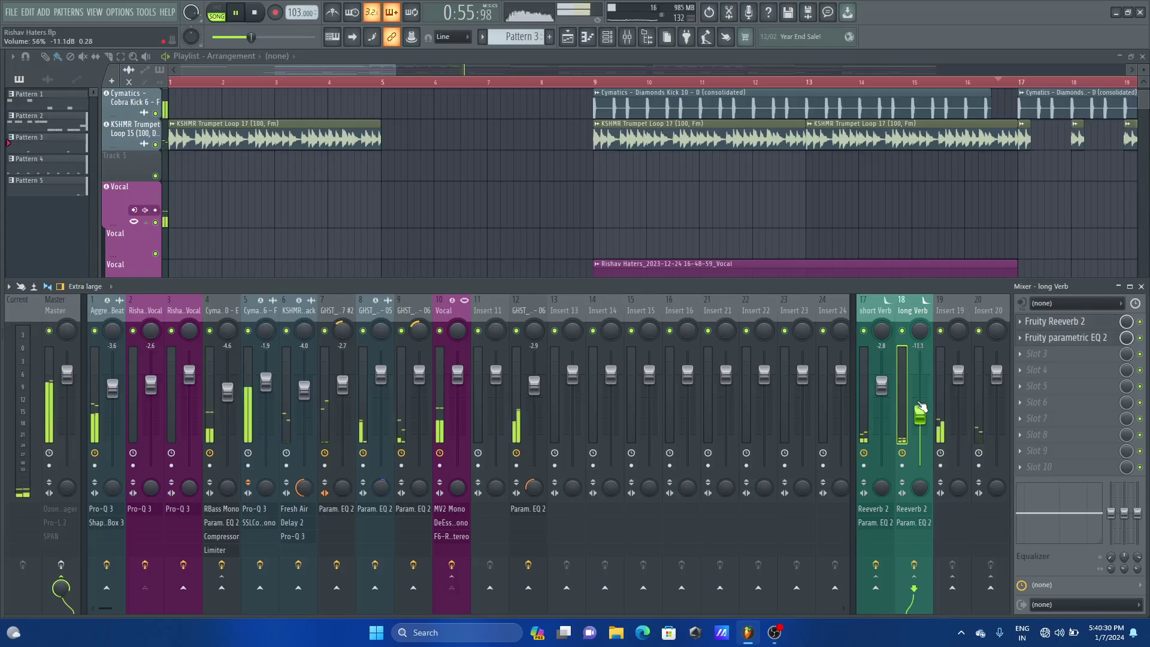
{"action": "key", "text": "space"}
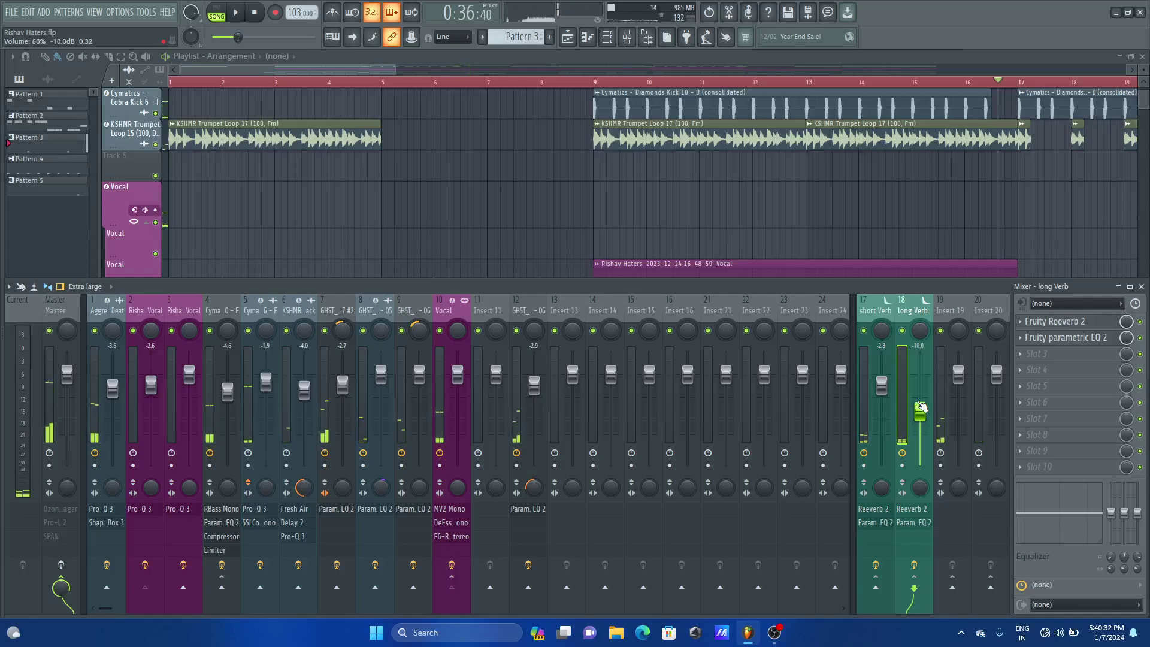
Step: Mute the short and long Verb tracks, play the mix, and unmute both to compare the vocal with and without reverb
{"action": "left_click", "coordinate": [450, 309]}
{"action": "left_click", "coordinate": [867, 336]}
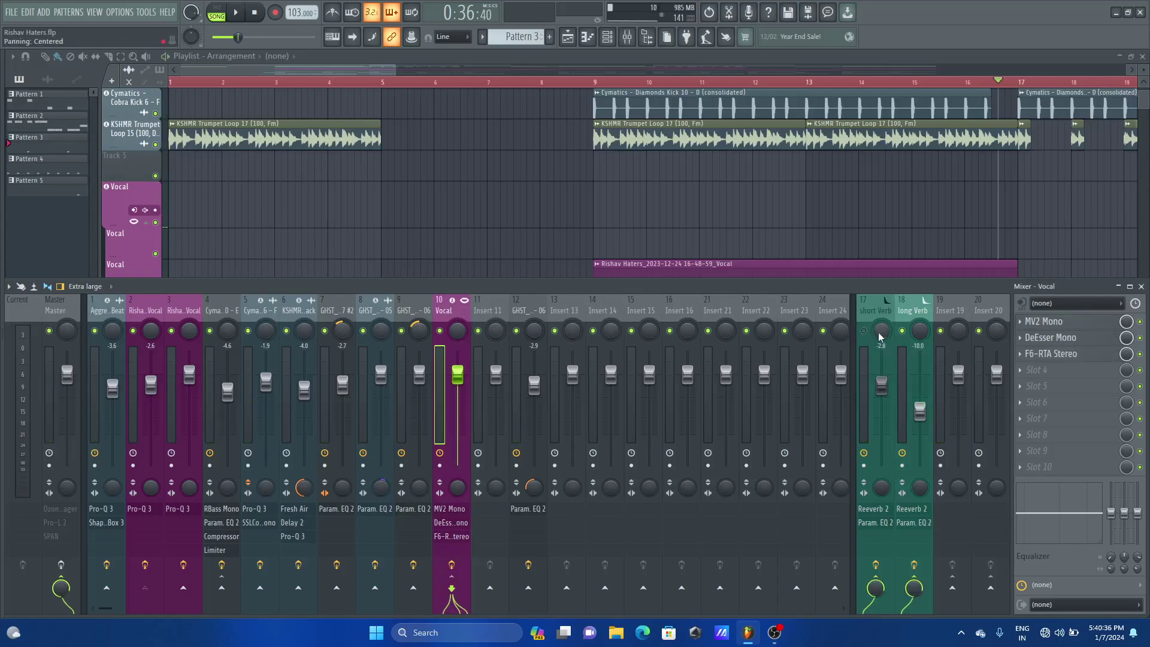
{"action": "left_click", "coordinate": [902, 331]}
{"action": "key", "text": "space"}
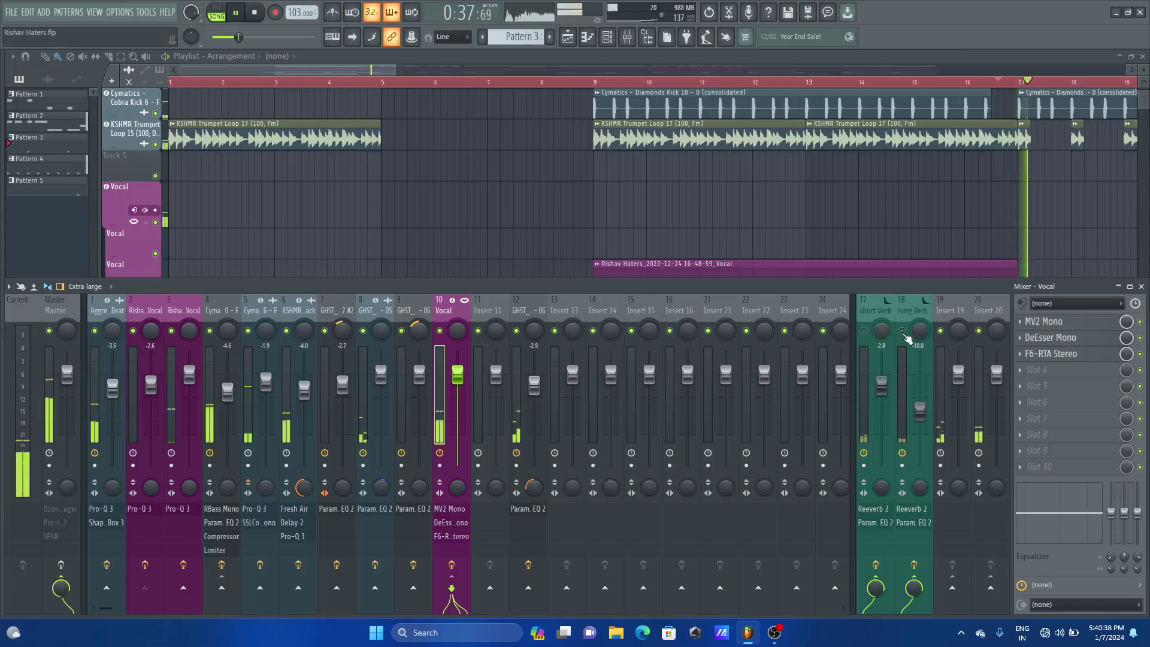
{"action": "left_click", "coordinate": [902, 331]}
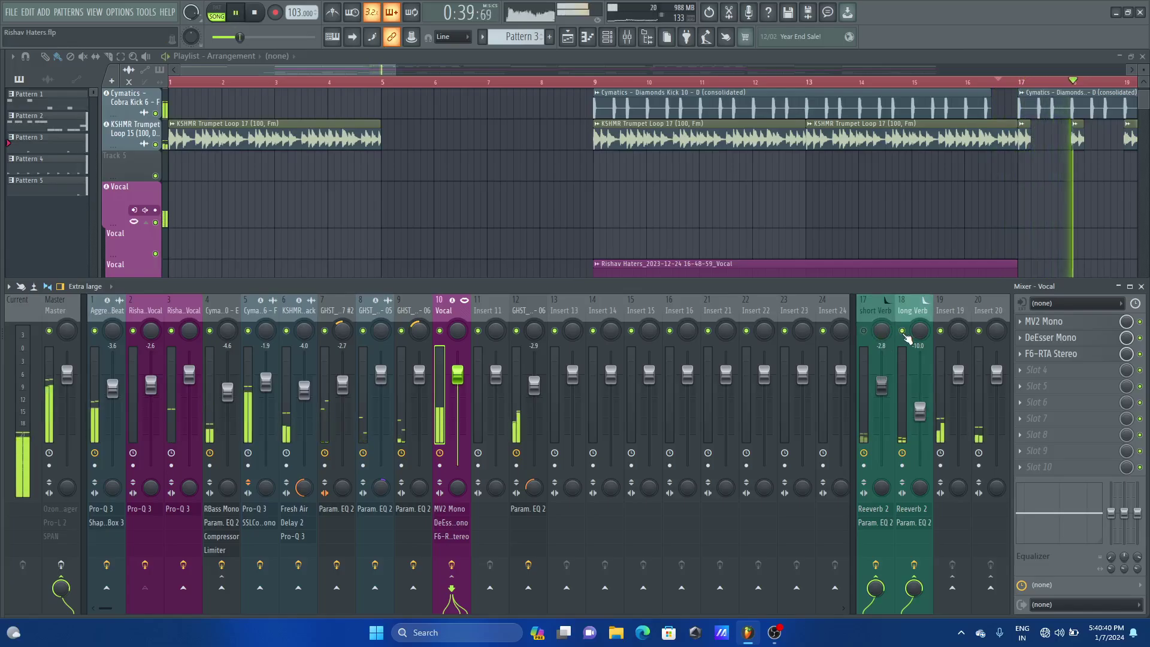
{"action": "left_click", "coordinate": [871, 337]}
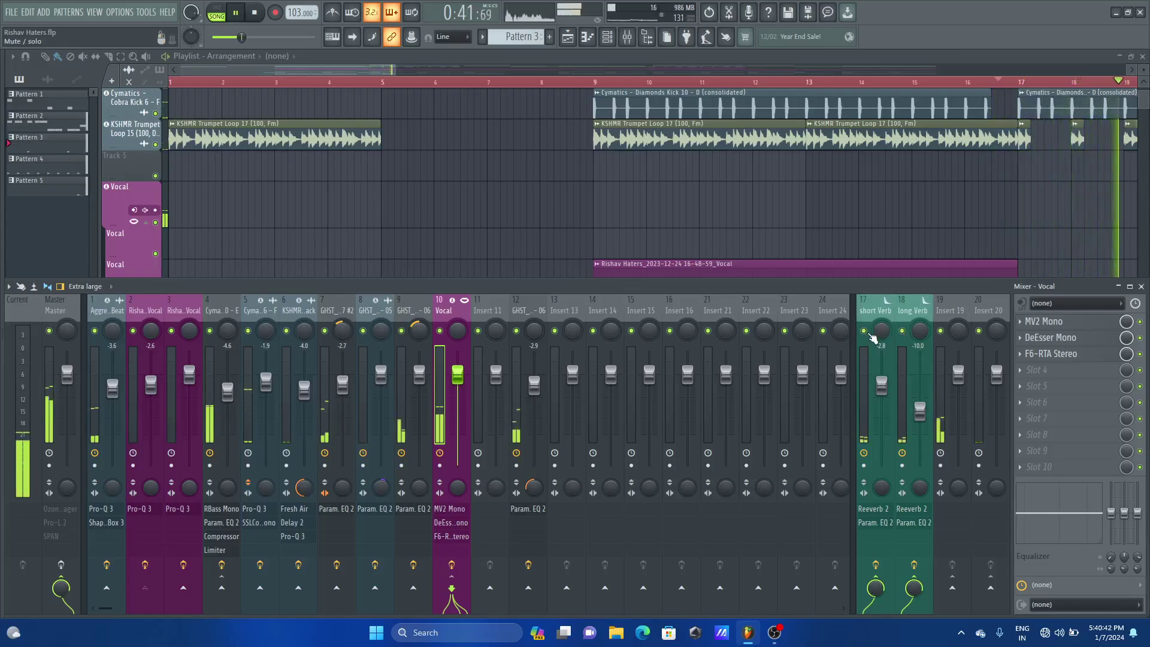
{"action": "key", "text": "space"}
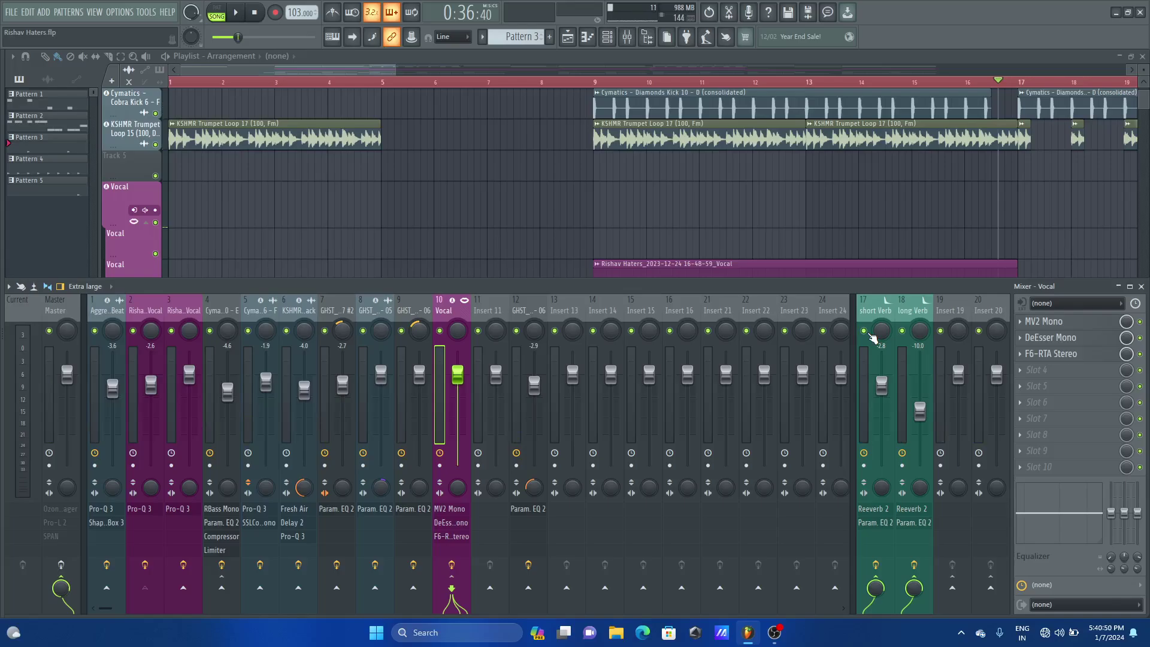
Step: Place the playhead at bar 2 and view the Fruity Reeverb 2 settings on the short Verb track
{"action": "left_click_drag", "start_coordinate": [392, 67], "coordinate": [238, 69]}
{"action": "left_click", "coordinate": [360, 82]}
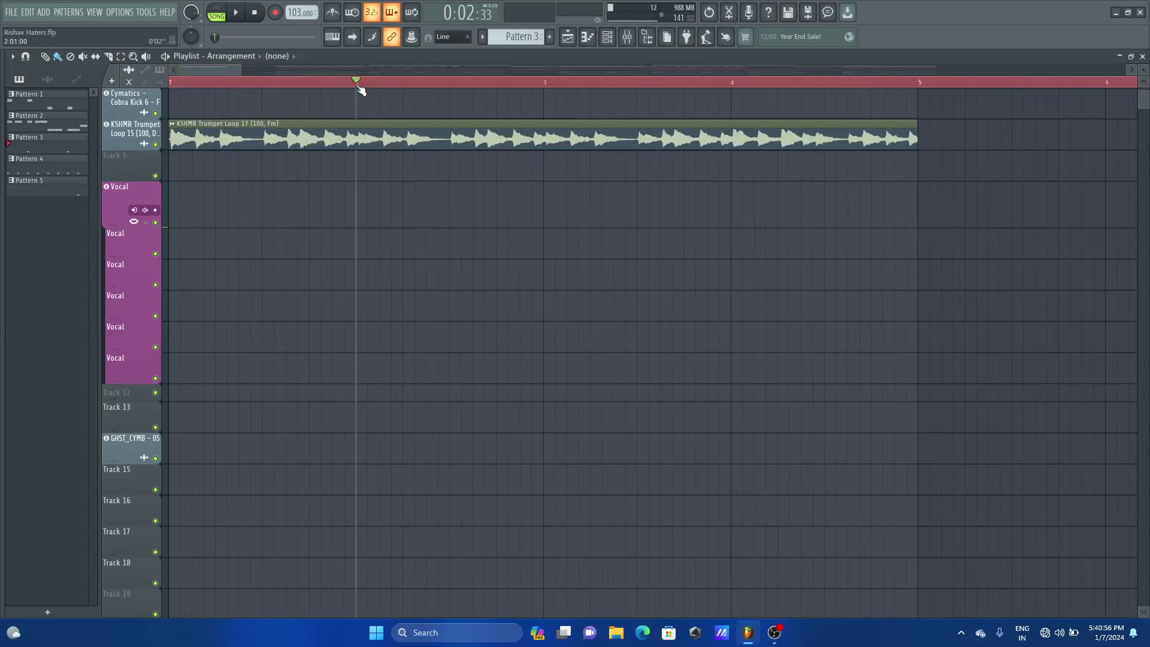
{"action": "left_click", "coordinate": [625, 38]}
{"action": "left_click", "coordinate": [881, 312]}
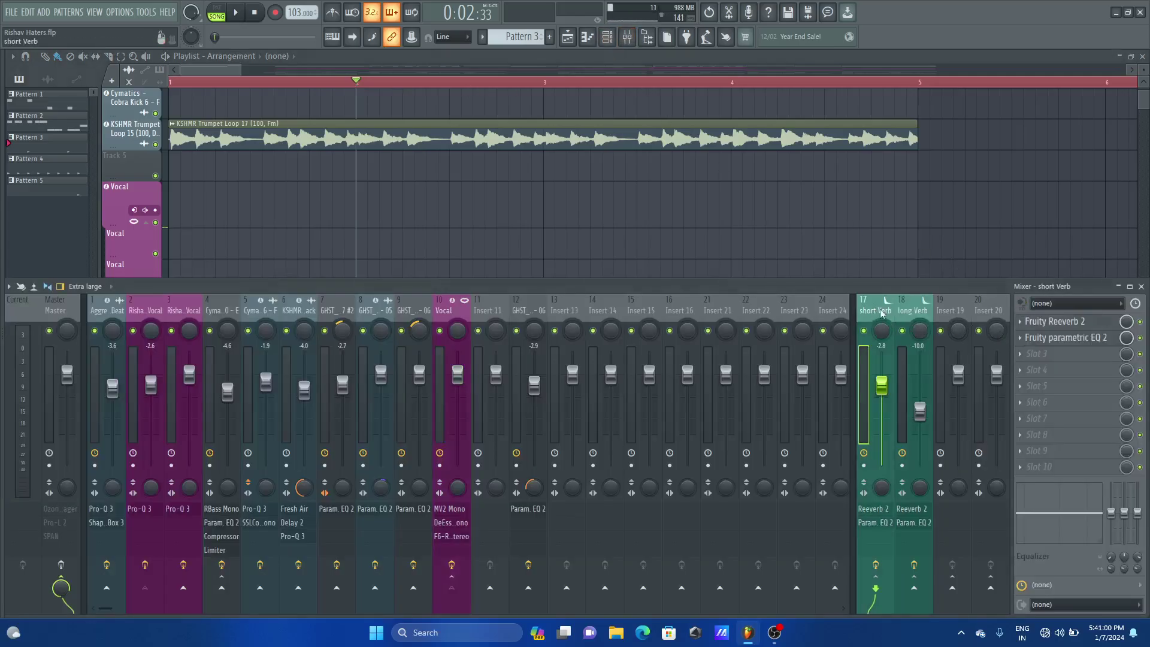
{"action": "left_click", "coordinate": [1068, 323]}
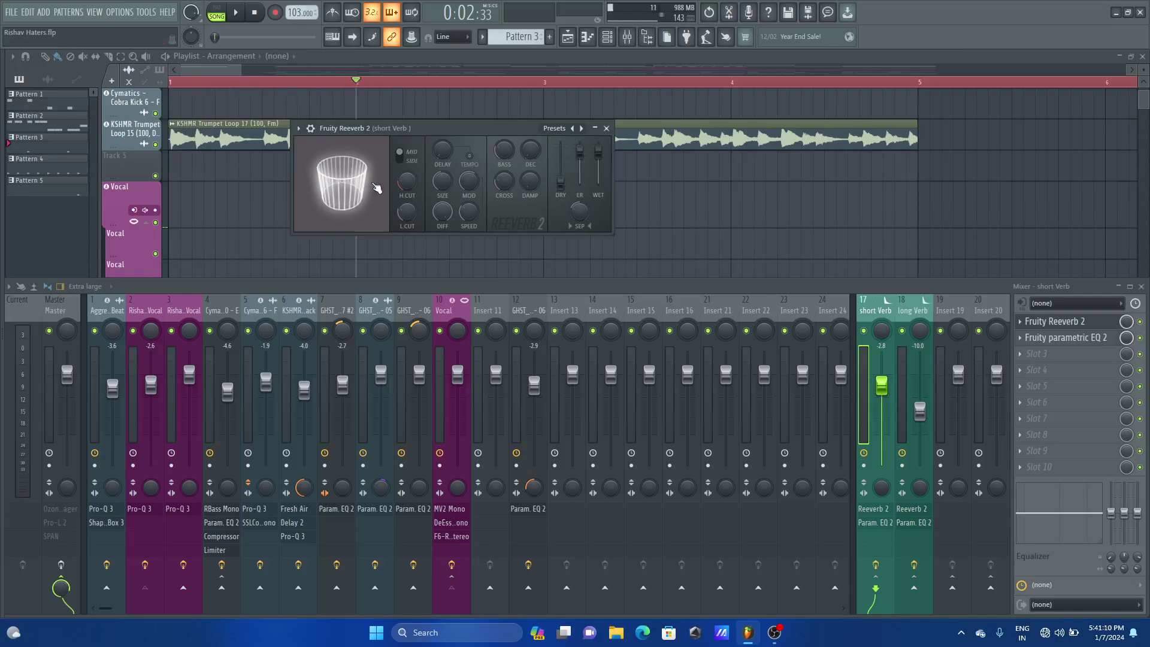
{"action": "left_click", "coordinate": [606, 128]}
Step: Add a Fruity Limiter to the long Verb track in compressor mode with the Vocal as its sidechain input
{"action": "left_click", "coordinate": [925, 312]}
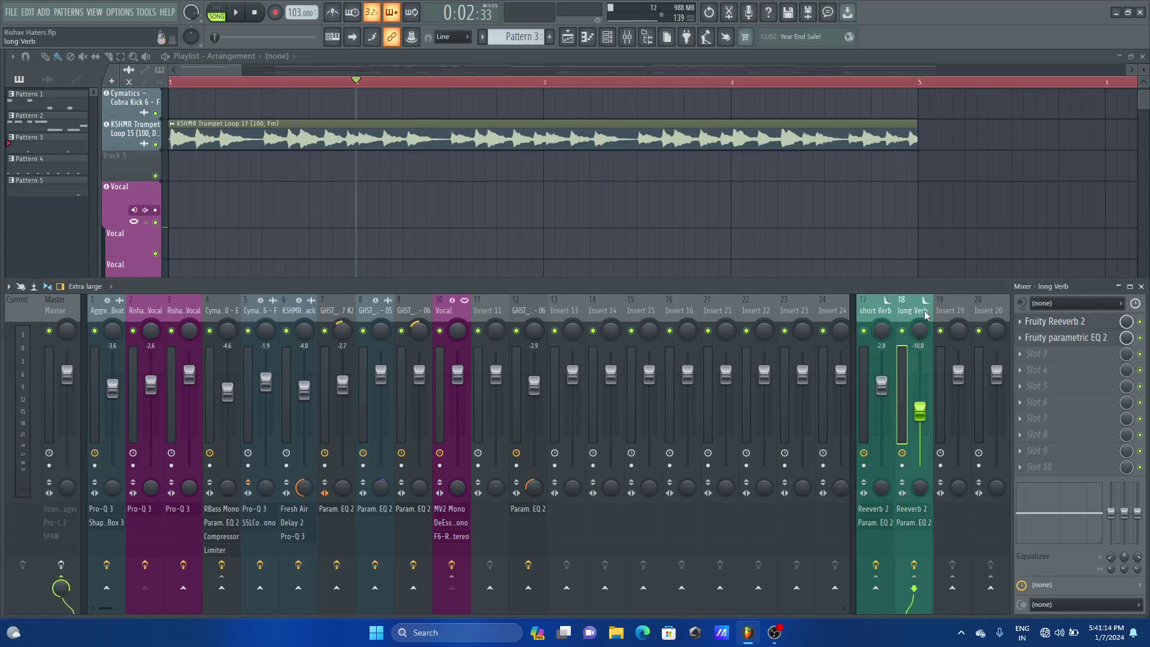
{"action": "left_click", "coordinate": [1062, 357]}
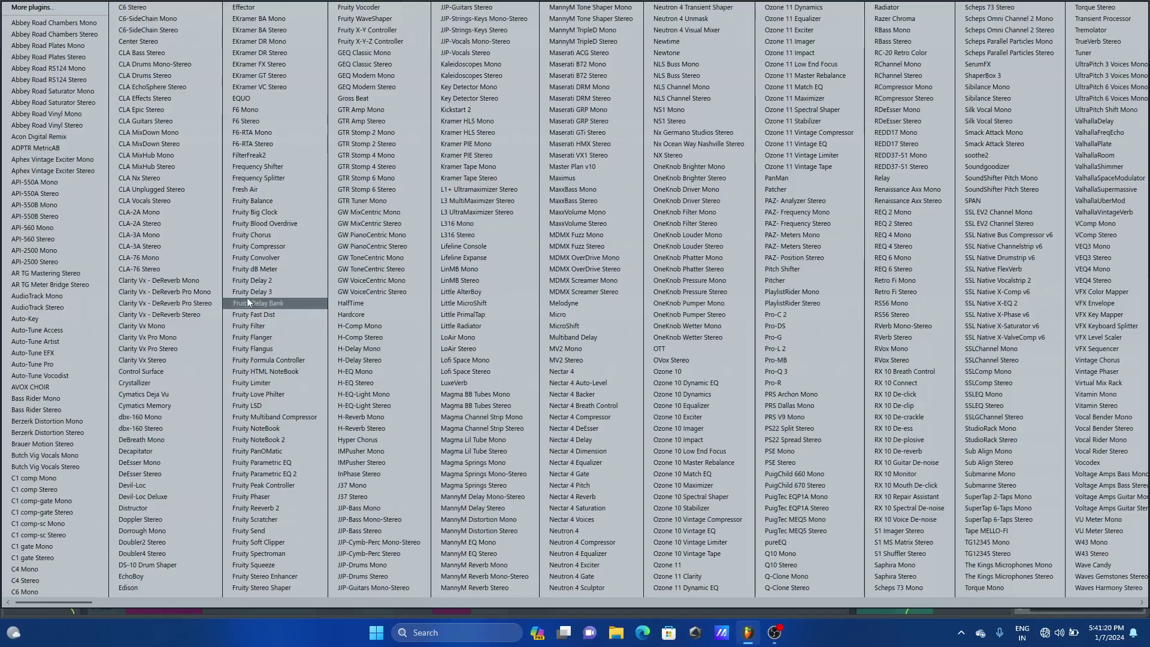
{"action": "left_click", "coordinate": [270, 383]}
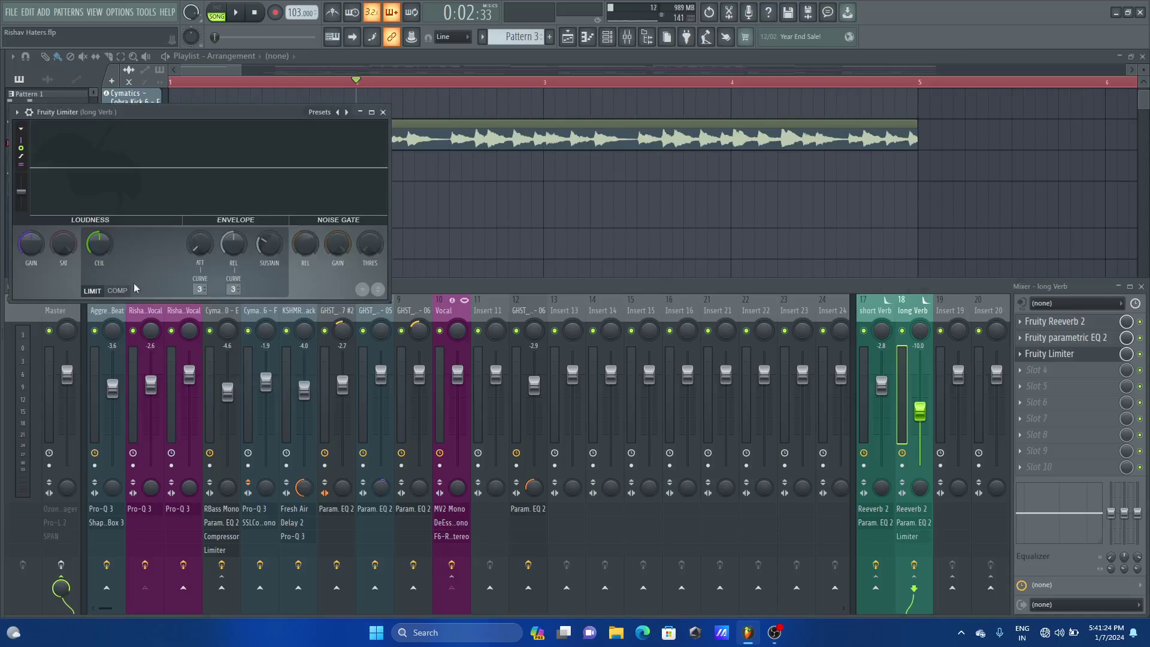
{"action": "left_click", "coordinate": [117, 290]}
{"action": "left_click", "coordinate": [227, 289]}
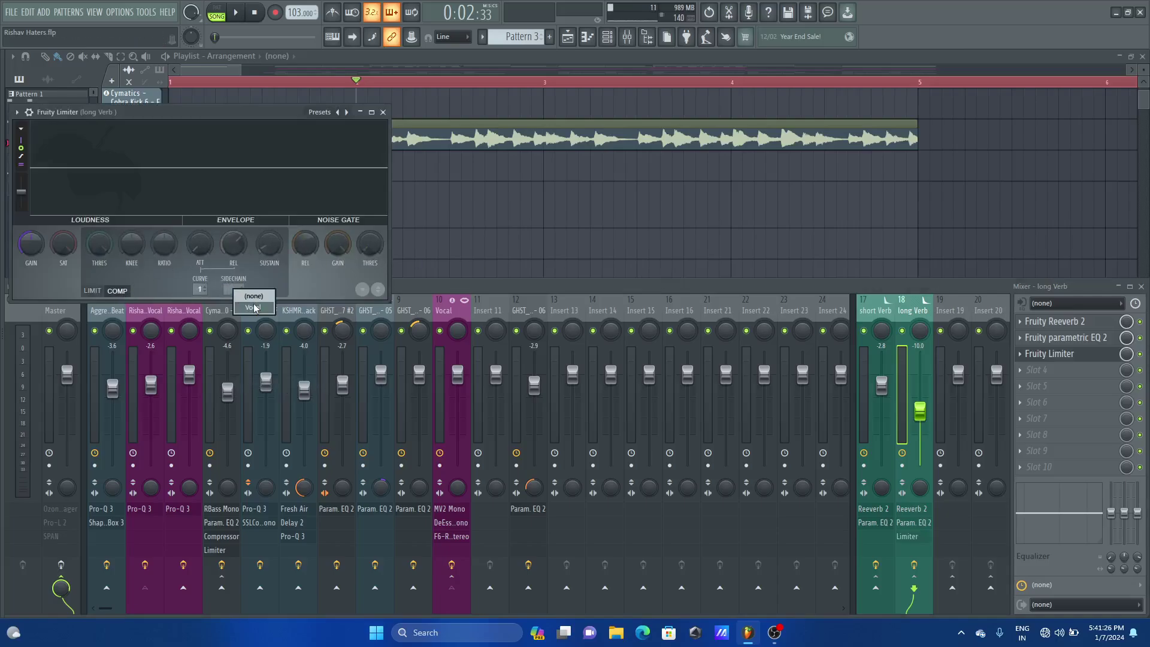
{"action": "left_click", "coordinate": [254, 308]}
{"action": "left_click_drag", "start_coordinate": [257, 109], "coordinate": [892, 119]}
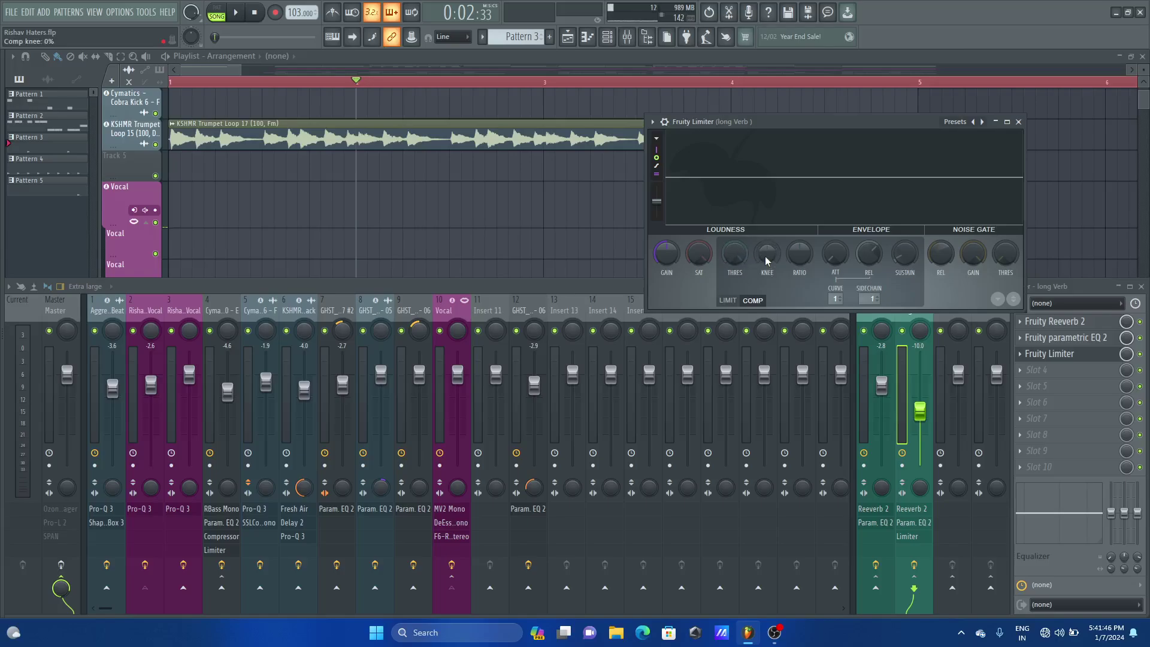
Step: Set the limiter's compression ratio to about 19.2:1 and try different threshold levels
{"action": "left_click_drag", "start_coordinate": [734, 253], "coordinate": [734, 275]}
{"action": "left_click_drag", "start_coordinate": [790, 272], "coordinate": [791, 255]}
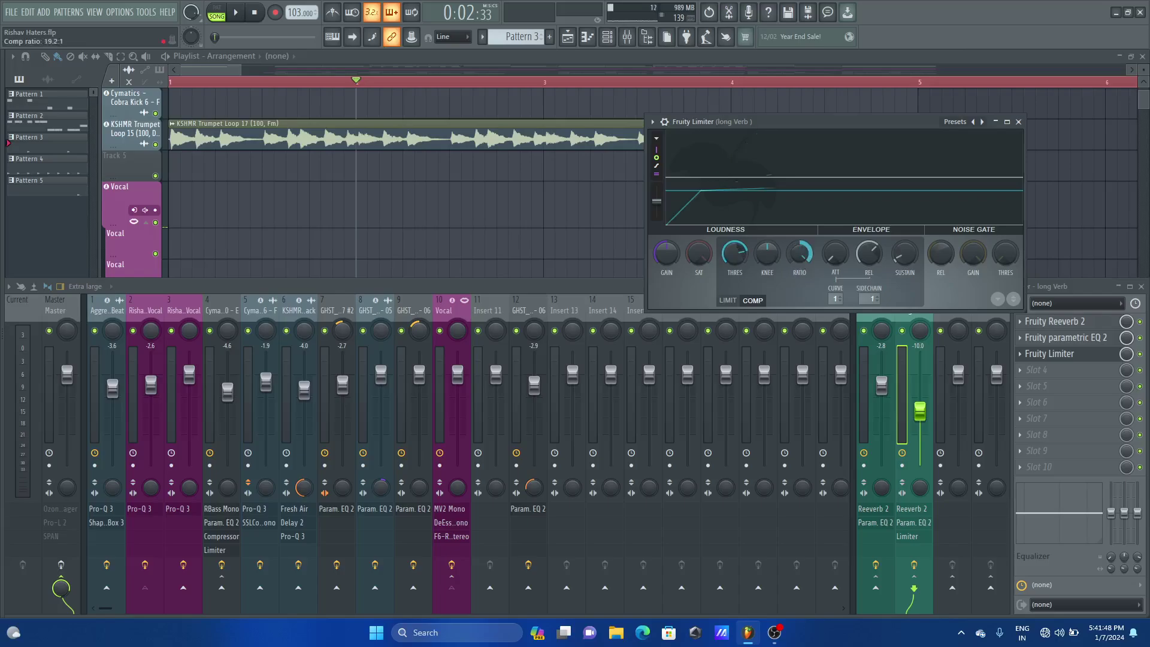
{"action": "mouse_move", "coordinate": [735, 284]}
{"action": "left_mouse_down"}
{"action": "mouse_move", "coordinate": [736, 253]}
{"action": "mouse_move", "coordinate": [742, 273]}
{"action": "left_mouse_up"}
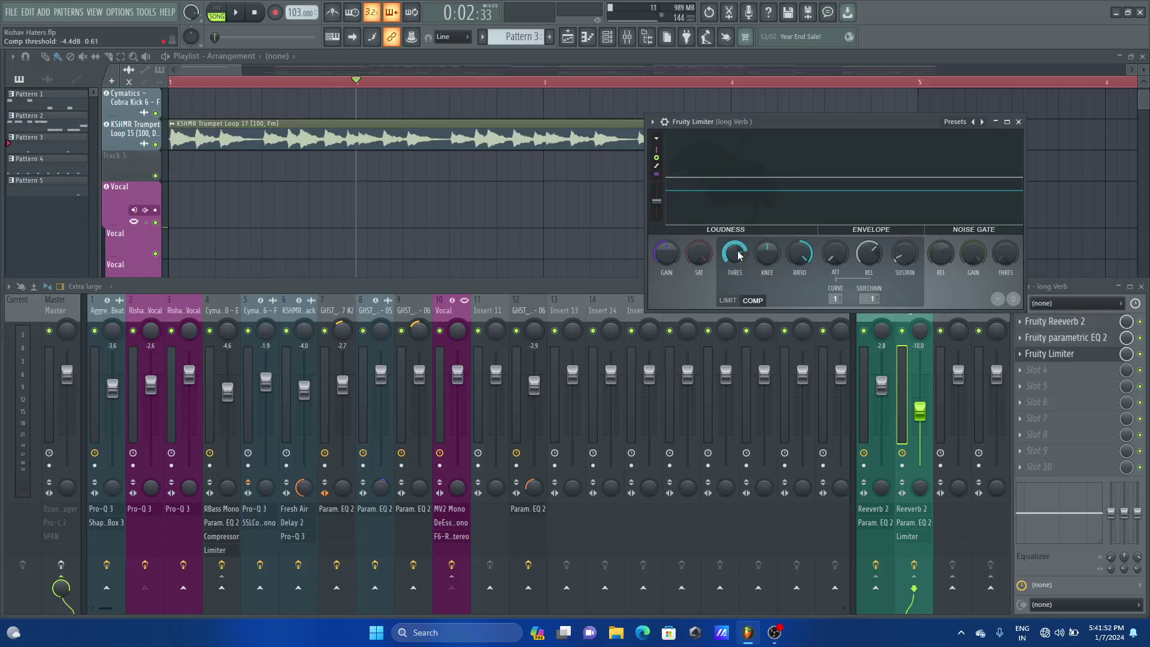
{"action": "key", "text": "space"}
{"action": "key", "text": "space"}
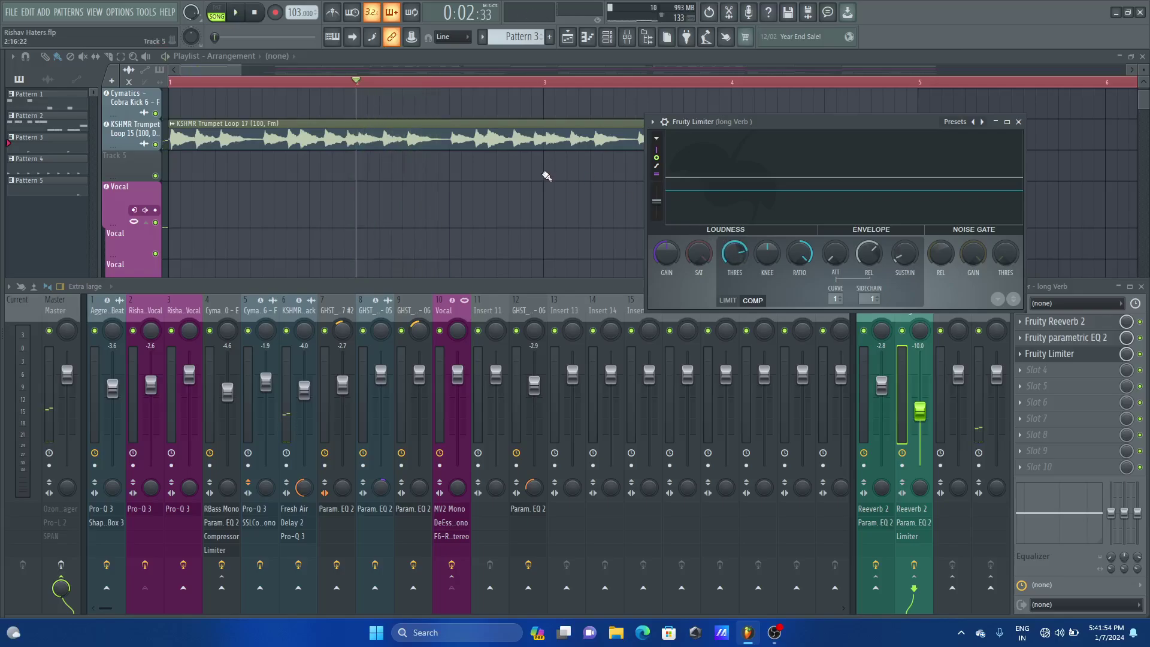
Step: Move the playhead to bar 17 and try the limiter's threshold at -60.0 dB during playback
{"action": "key", "text": "ctrl+Return"}
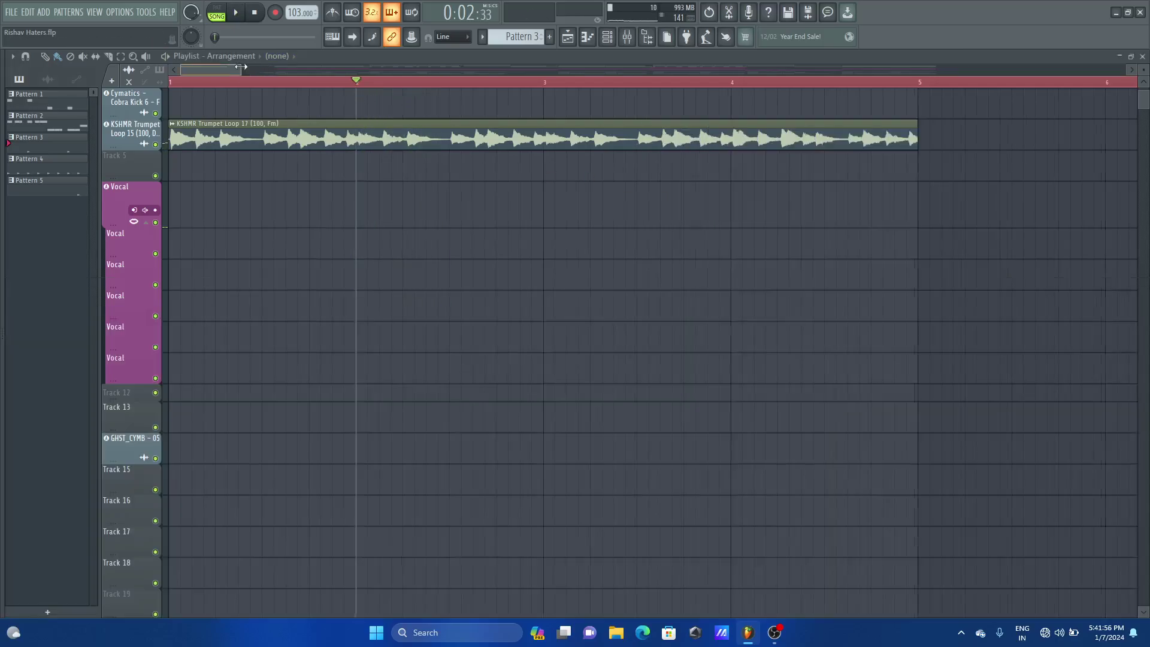
{"action": "left_click_drag", "start_coordinate": [243, 68], "coordinate": [533, 71]}
{"action": "left_click", "coordinate": [711, 82]}
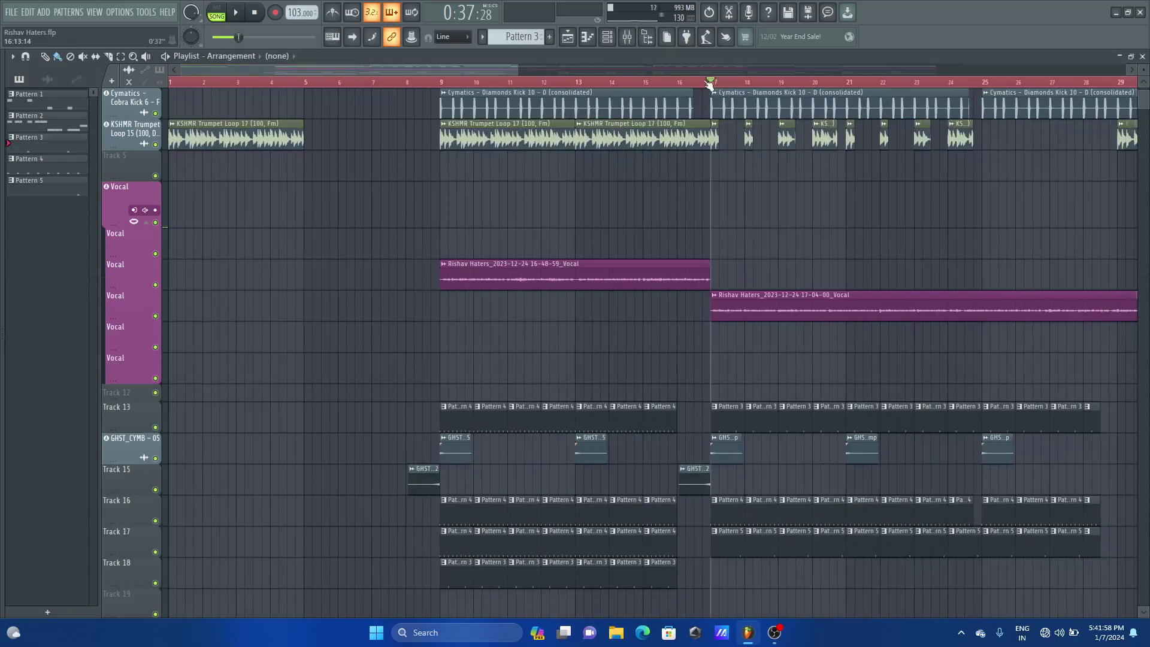
{"action": "key", "text": "space"}
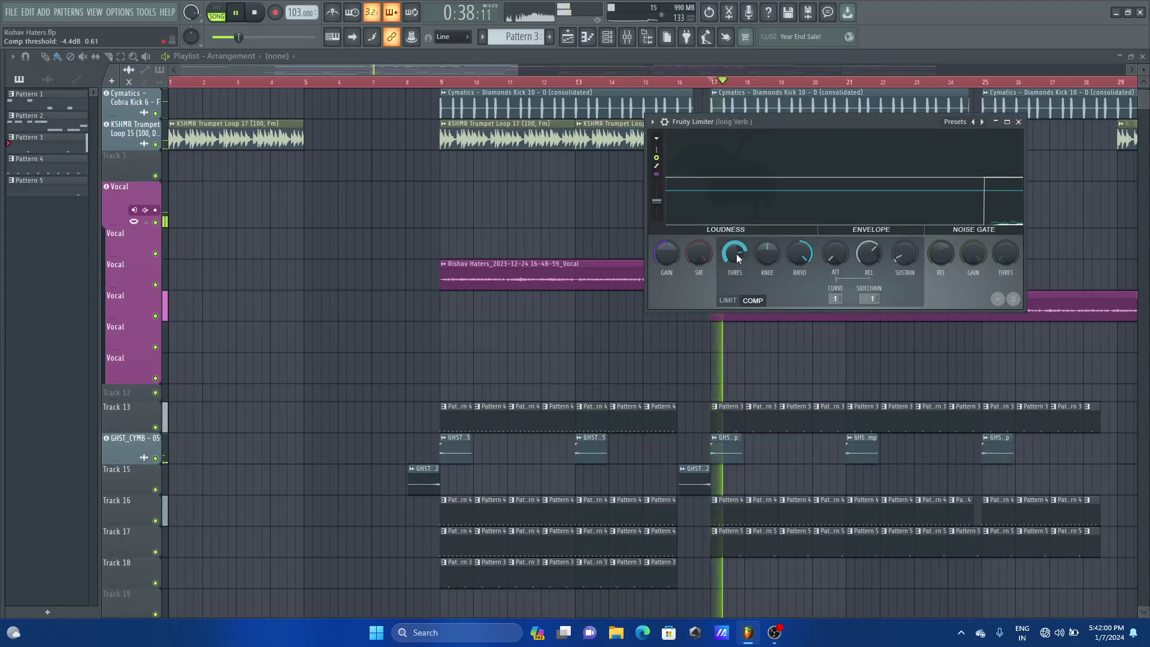
{"action": "left_click_drag", "start_coordinate": [735, 253], "coordinate": [736, 311]}
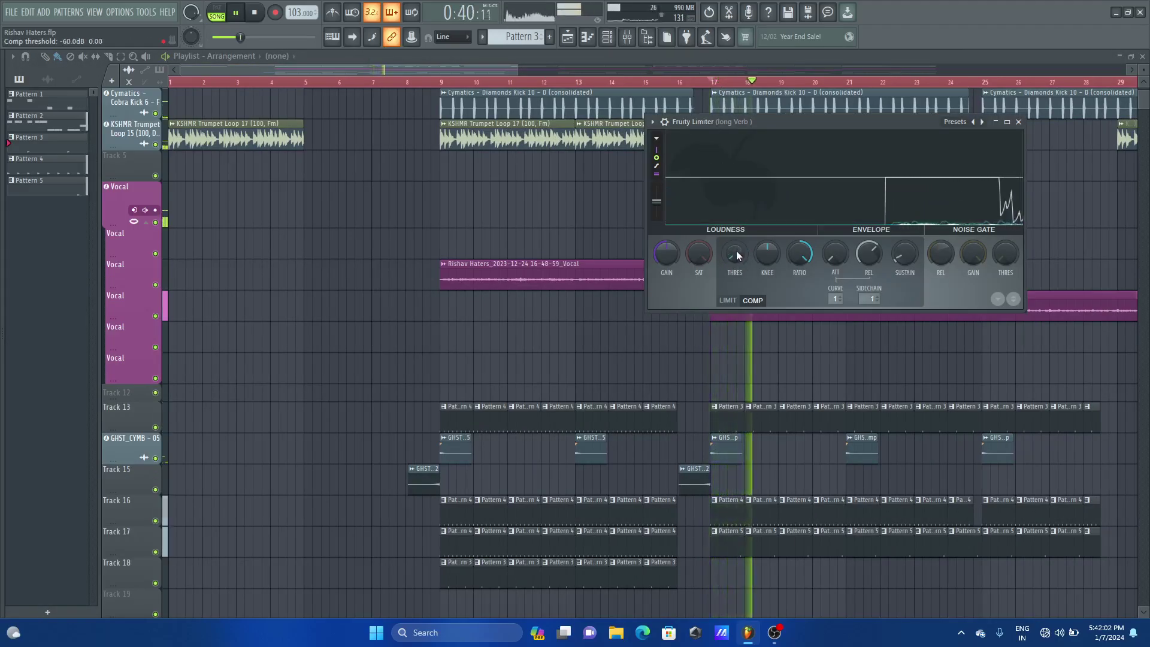
{"action": "left_click_drag", "start_coordinate": [858, 118], "coordinate": [698, 103]}
{"action": "key", "text": "space"}
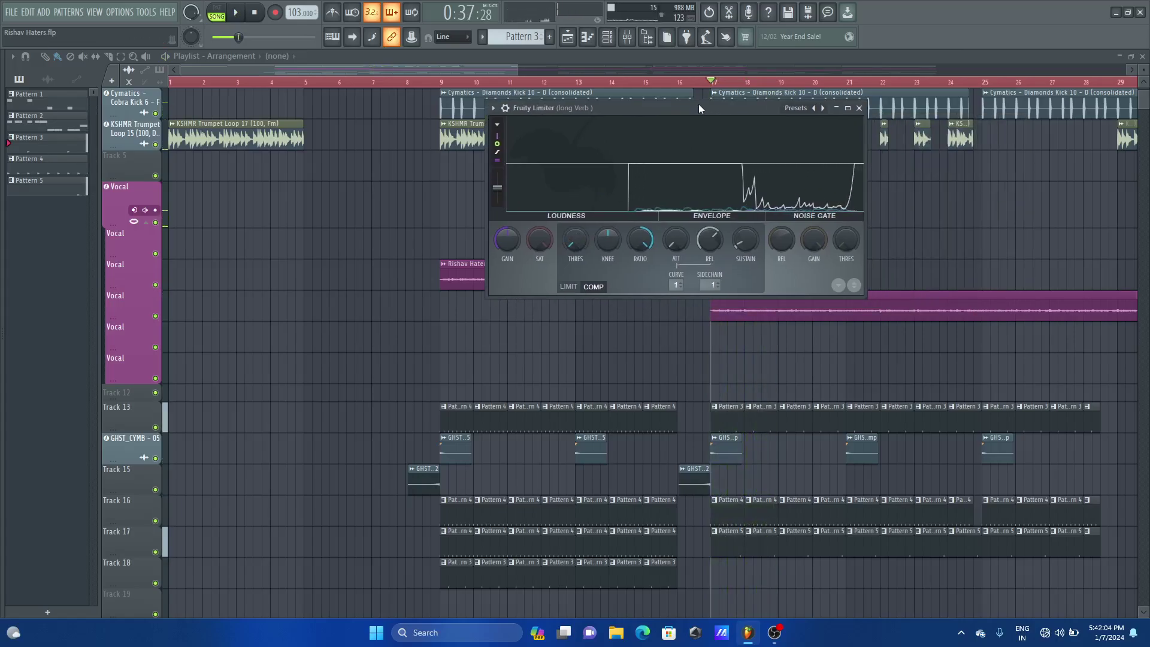
Step: Maximize the Fruity Limiter and try a threshold of about -24.3 dB during playback
{"action": "left_click", "coordinate": [848, 108]}
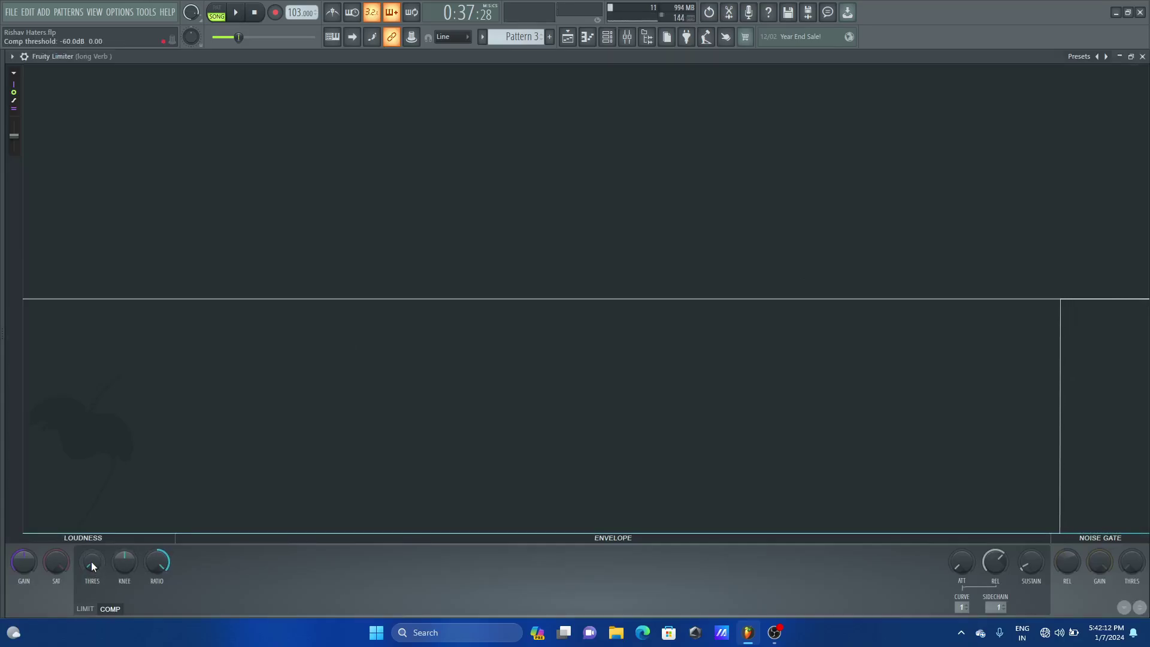
{"action": "scroll", "coordinate": [91, 565], "scroll_direction": "up", "scroll_amount": 5}
{"action": "key", "text": "space"}
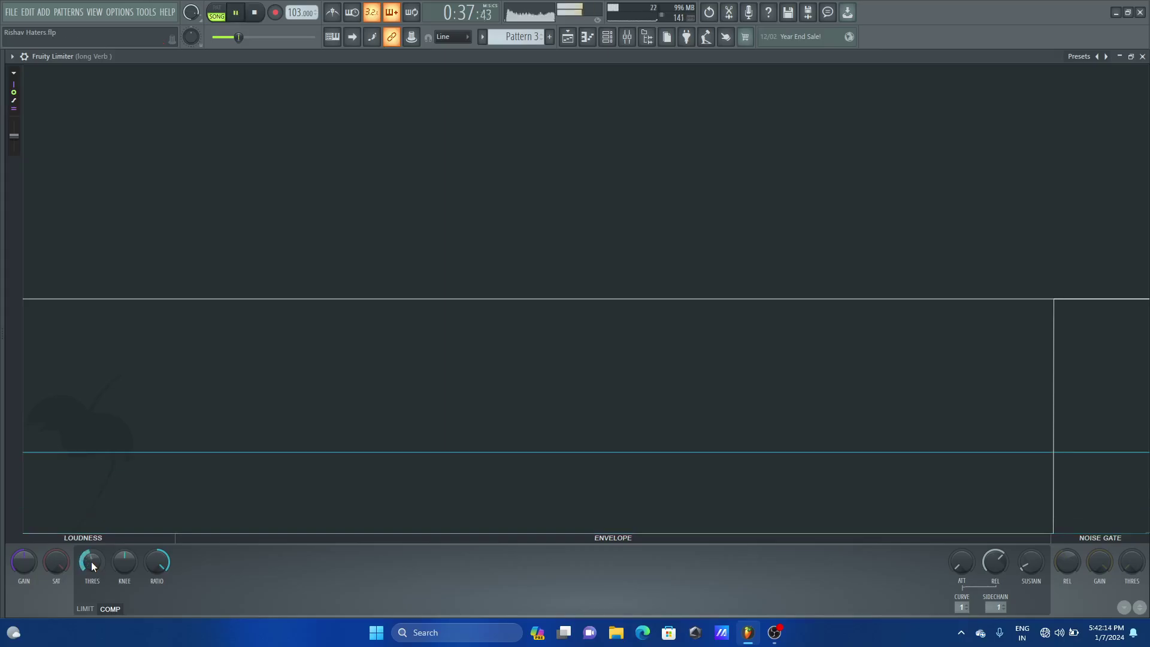
{"action": "scroll", "coordinate": [92, 565], "scroll_direction": "down", "scroll_amount": 4}
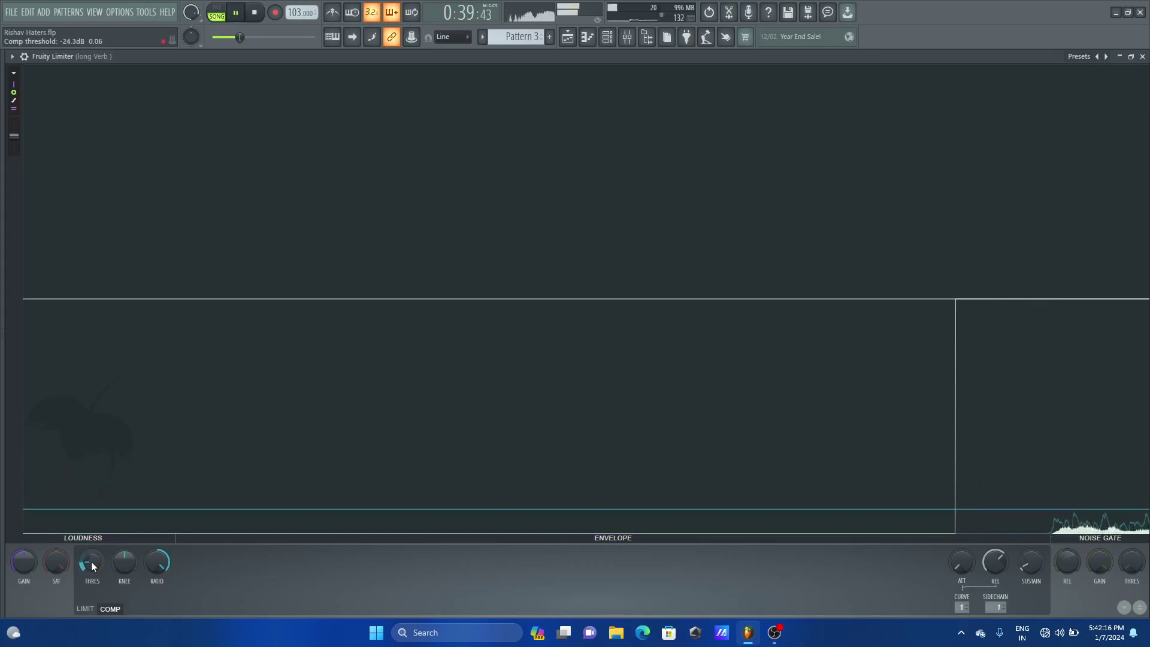
{"action": "key", "text": "space"}
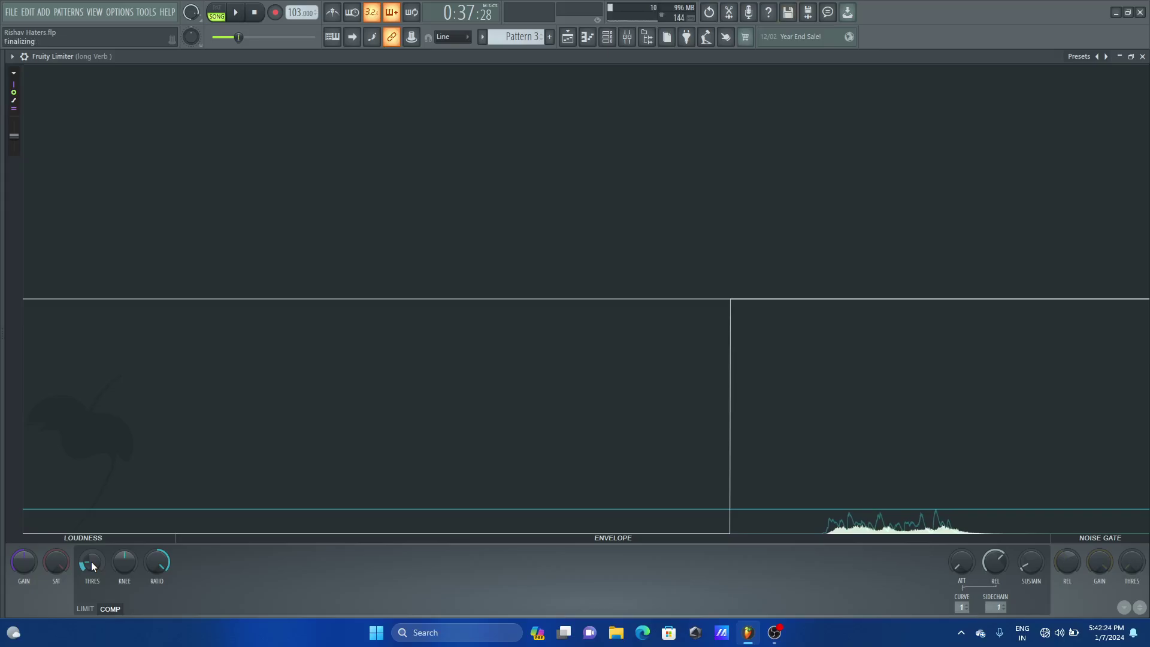
Step: Lower the limiter's threshold well below the vocal sidechain peaks and audition the ducking of the long reverb
{"action": "scroll", "coordinate": [93, 566], "scroll_direction": "down", "scroll_amount": 6}
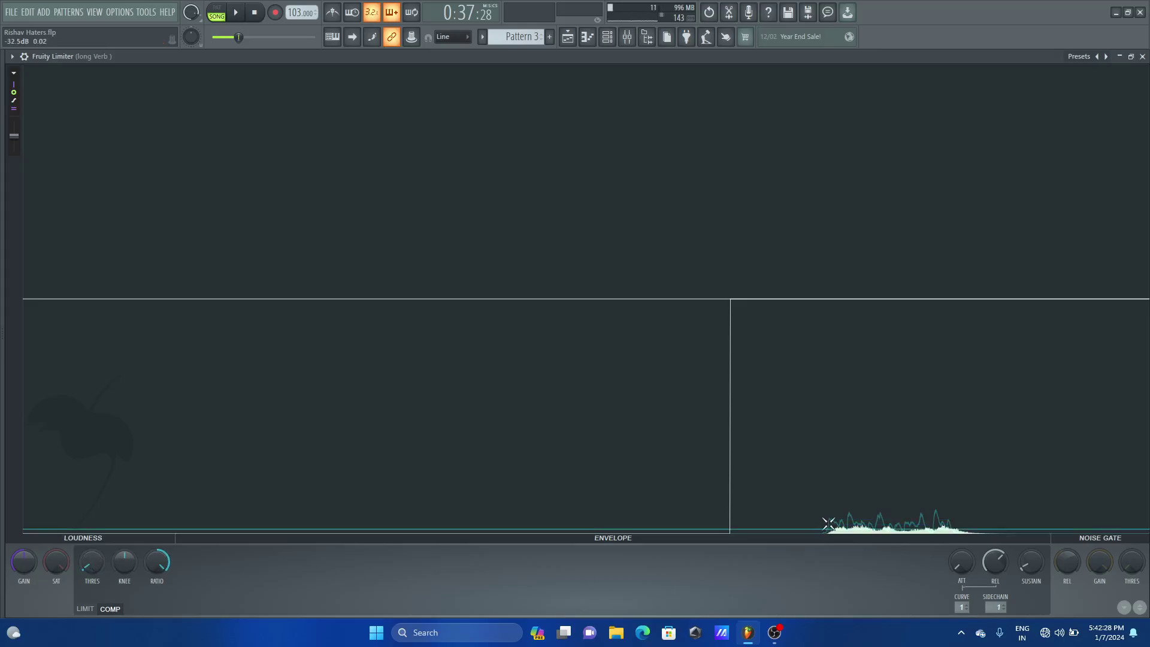
{"action": "key", "text": "space"}
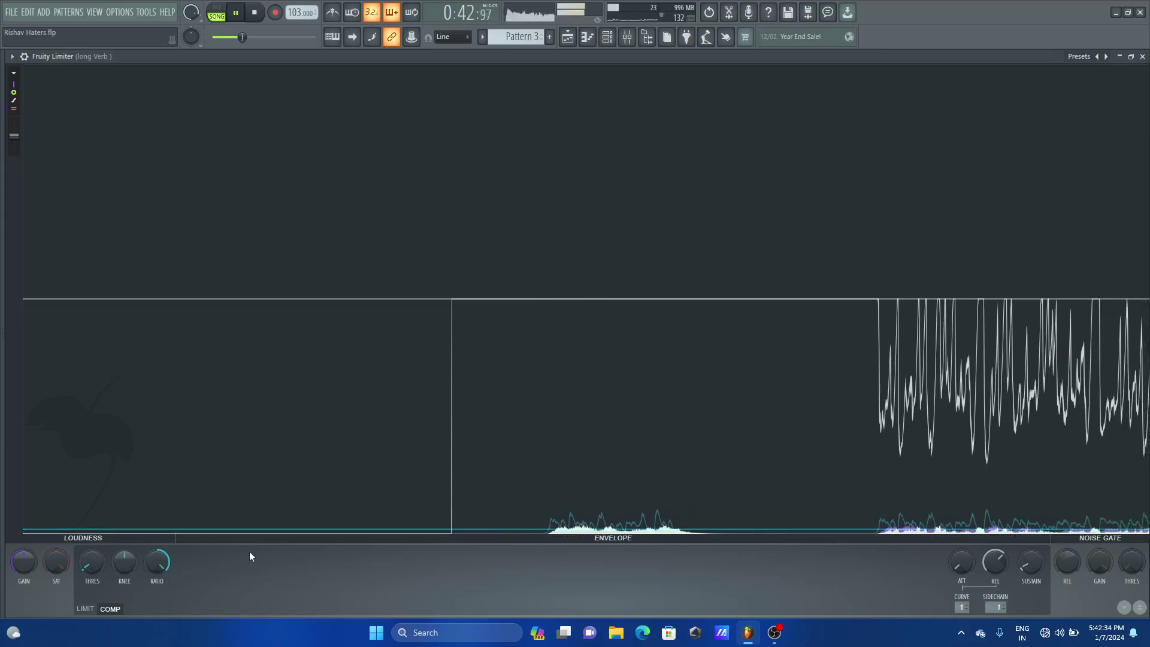
{"action": "key", "text": "space"}
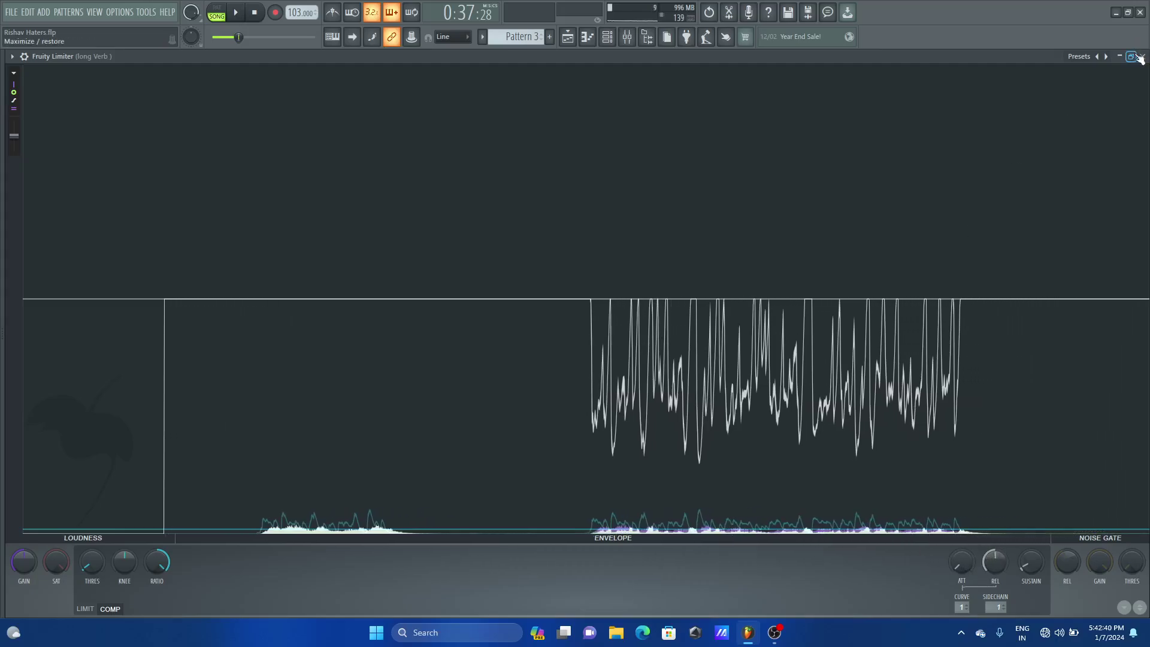
Step: Restore the Fruity Limiter window and switch the effect off and back on in its wrapper settings
{"action": "double_click", "coordinate": [694, 207]}
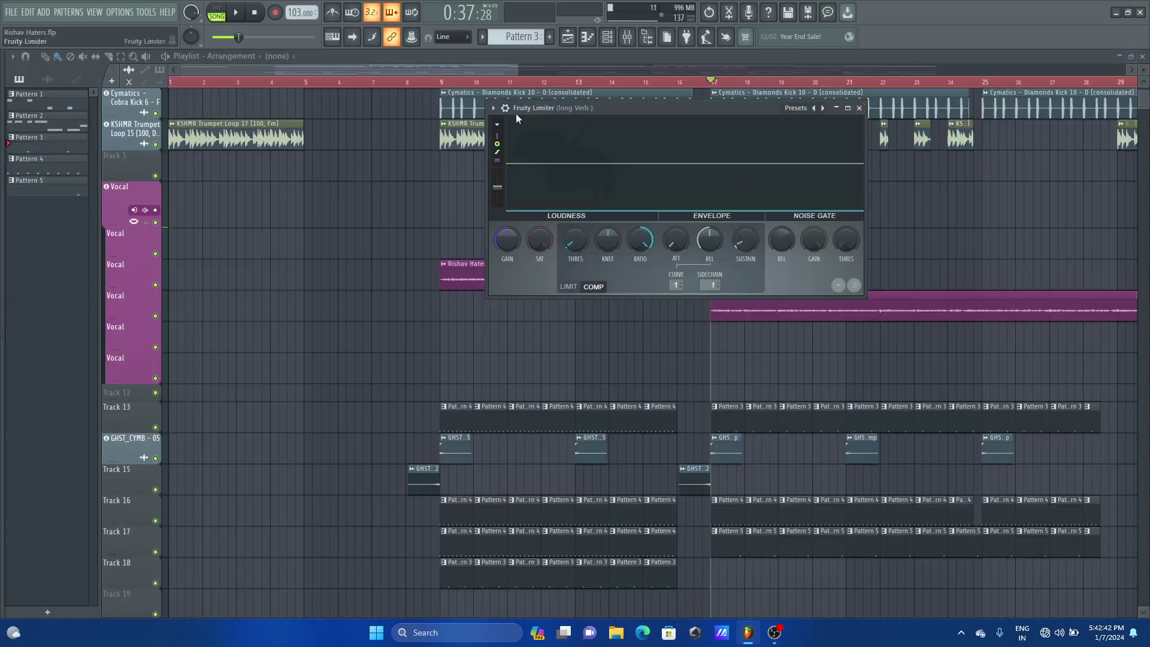
{"action": "left_click", "coordinate": [828, 127]}
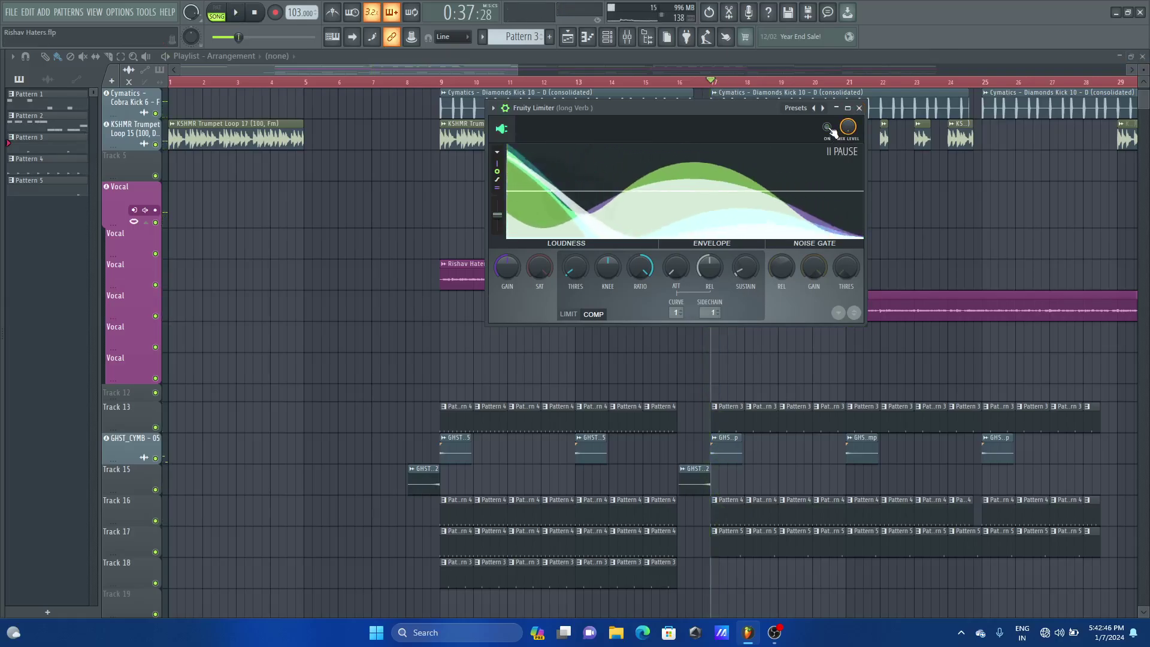
{"action": "left_click", "coordinate": [828, 127]}
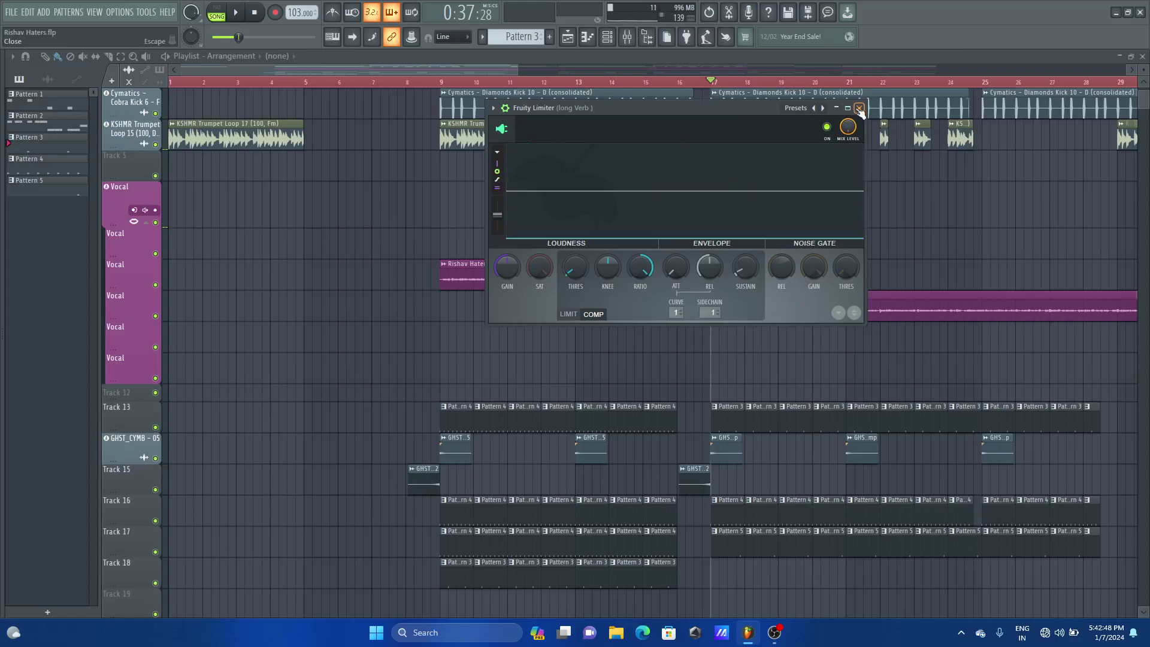
Step: Close the Fruity Limiter window and audition the arrangement with the ducked long reverb from bar 17
{"action": "left_click", "coordinate": [859, 109]}
{"action": "key", "text": "space"}
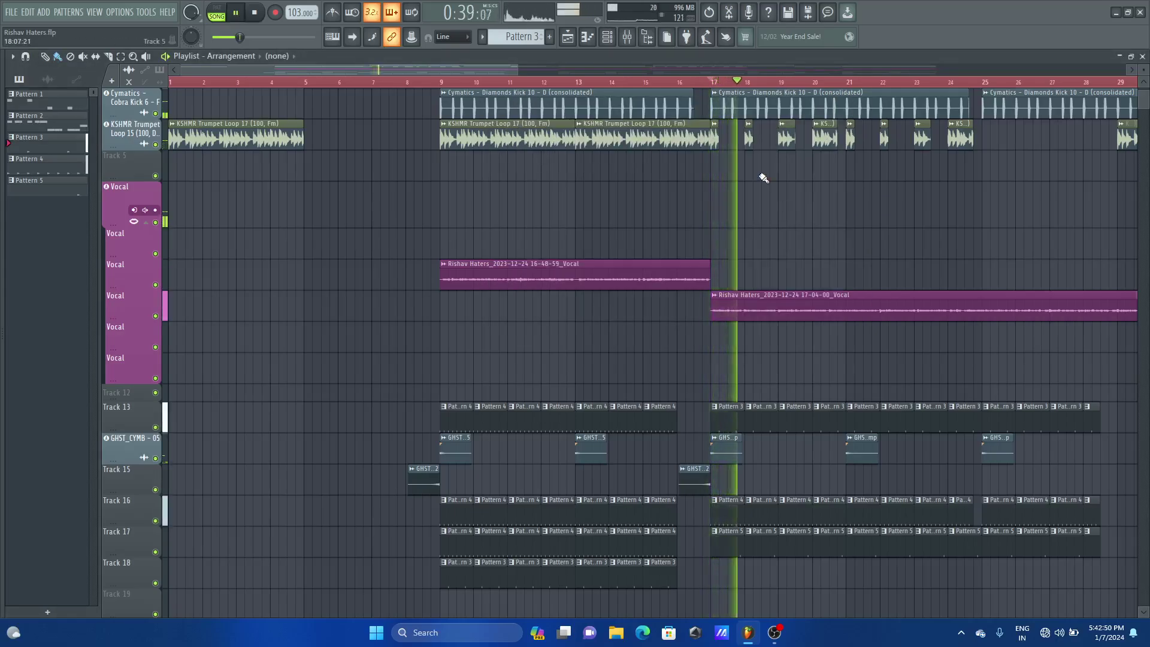
{"action": "key", "text": "space"}
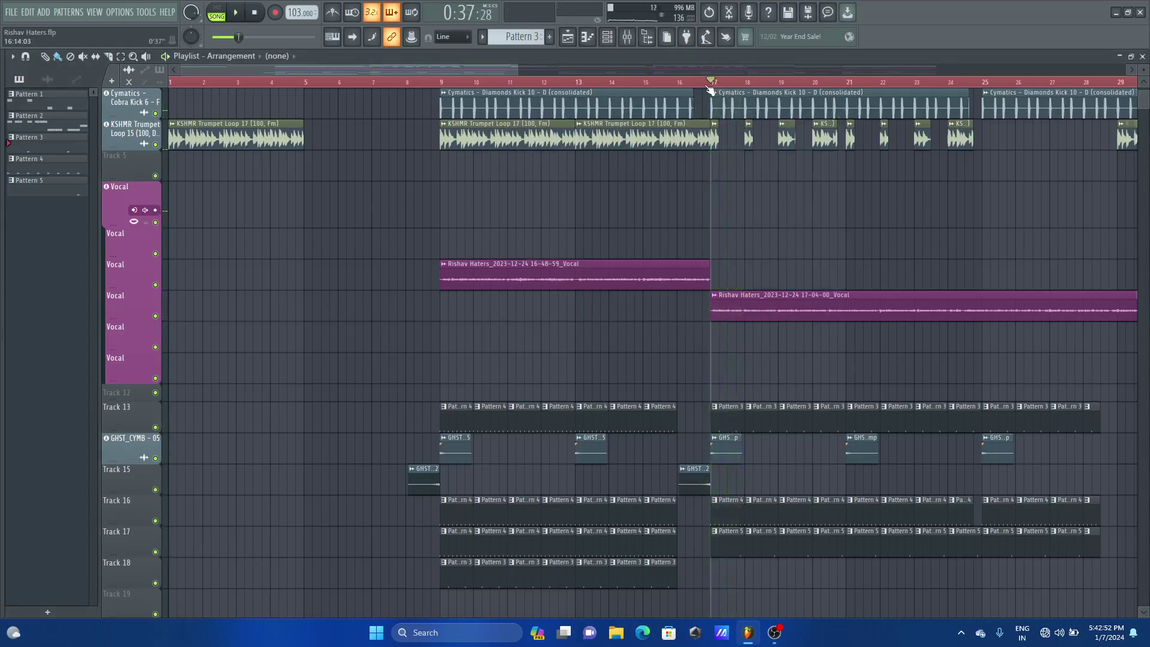
Step: Move the playhead to 0:39:02 in the later part of bar 17 and play the vocal from there
{"action": "scroll", "coordinate": [721, 82], "scroll_direction": "up", "scroll_amount": 2}
{"action": "scroll", "coordinate": [735, 96], "scroll_direction": "up", "scroll_amount": 1}
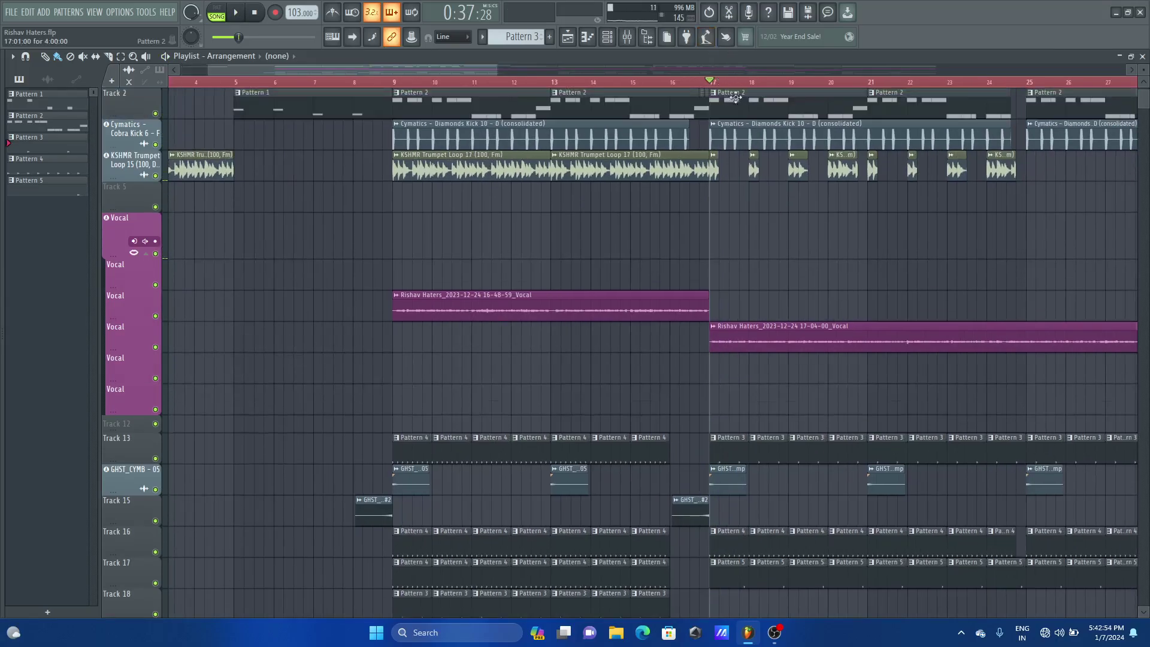
{"action": "scroll", "coordinate": [747, 91], "scroll_direction": "up", "scroll_amount": 8}
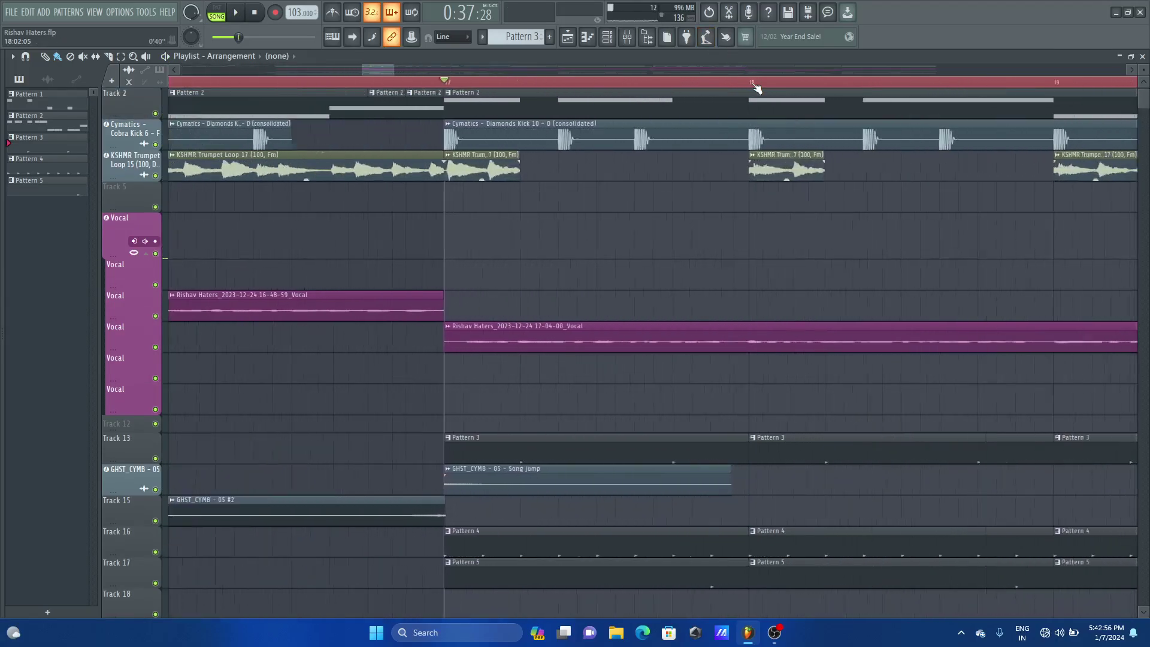
{"action": "left_click", "coordinate": [661, 82]}
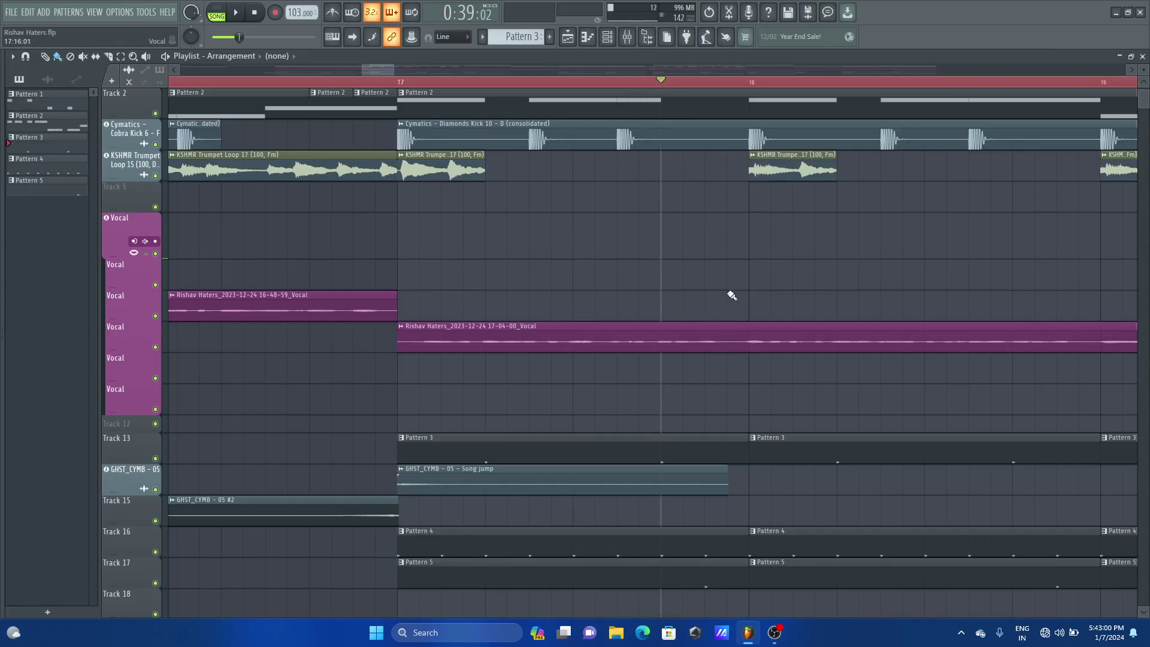
{"action": "key", "text": "space"}
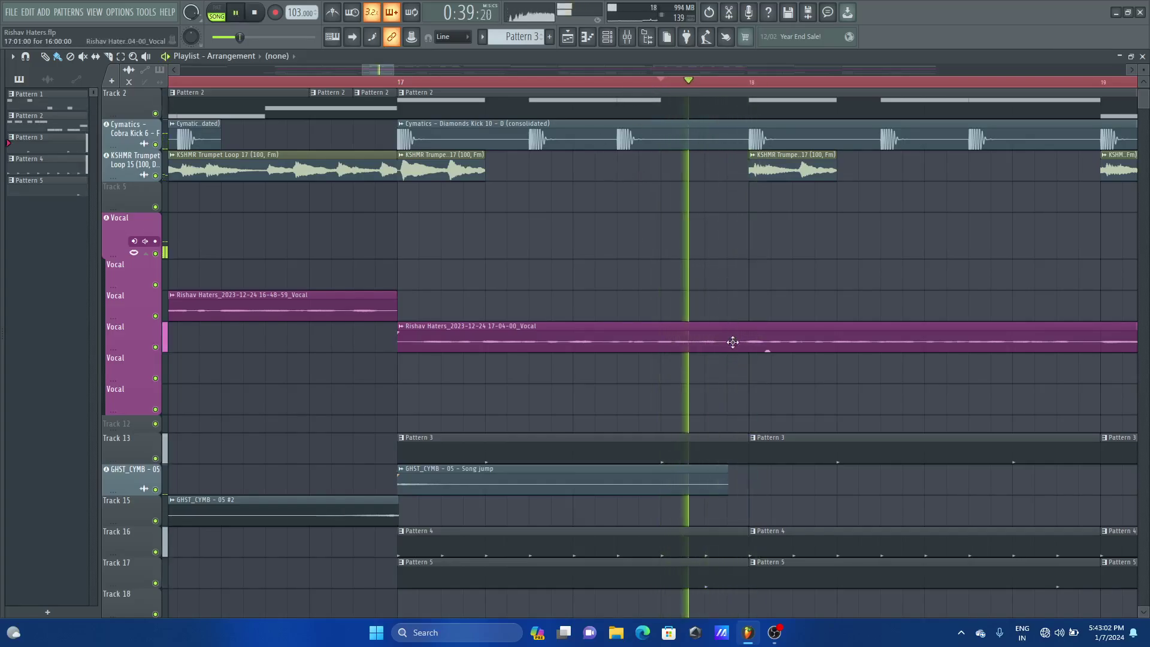
Step: Move the playhead back to 0:38:15 within bar 17 and audition the vocal reverbs from that point
{"action": "left_click", "coordinate": [529, 82]}
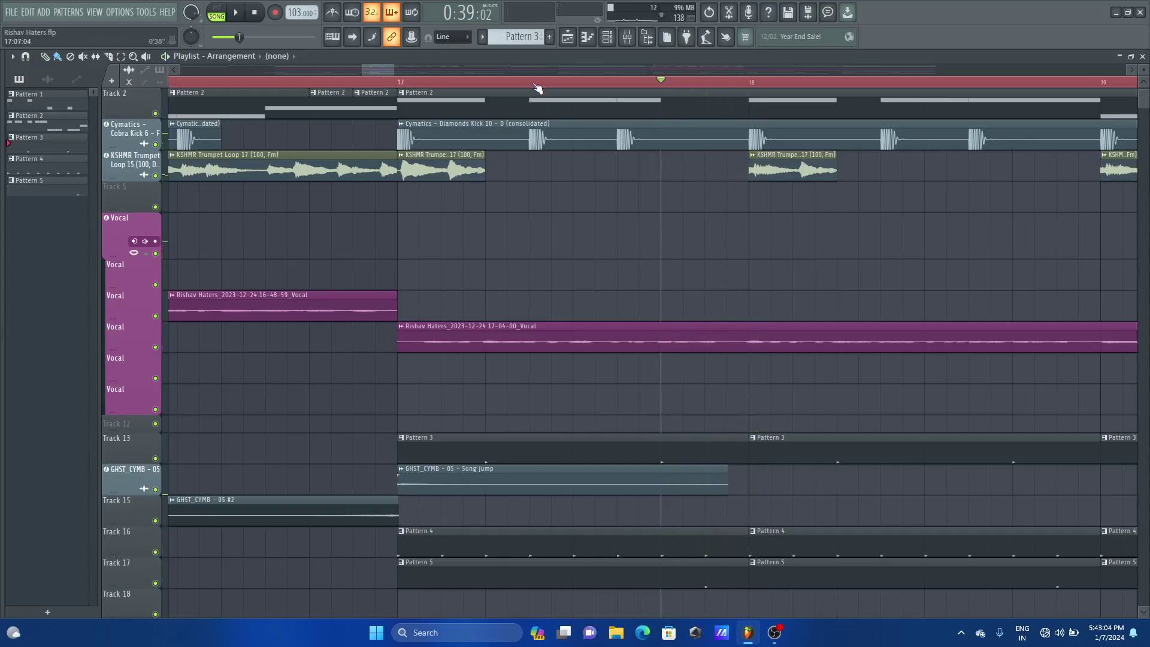
{"action": "key", "text": "space"}
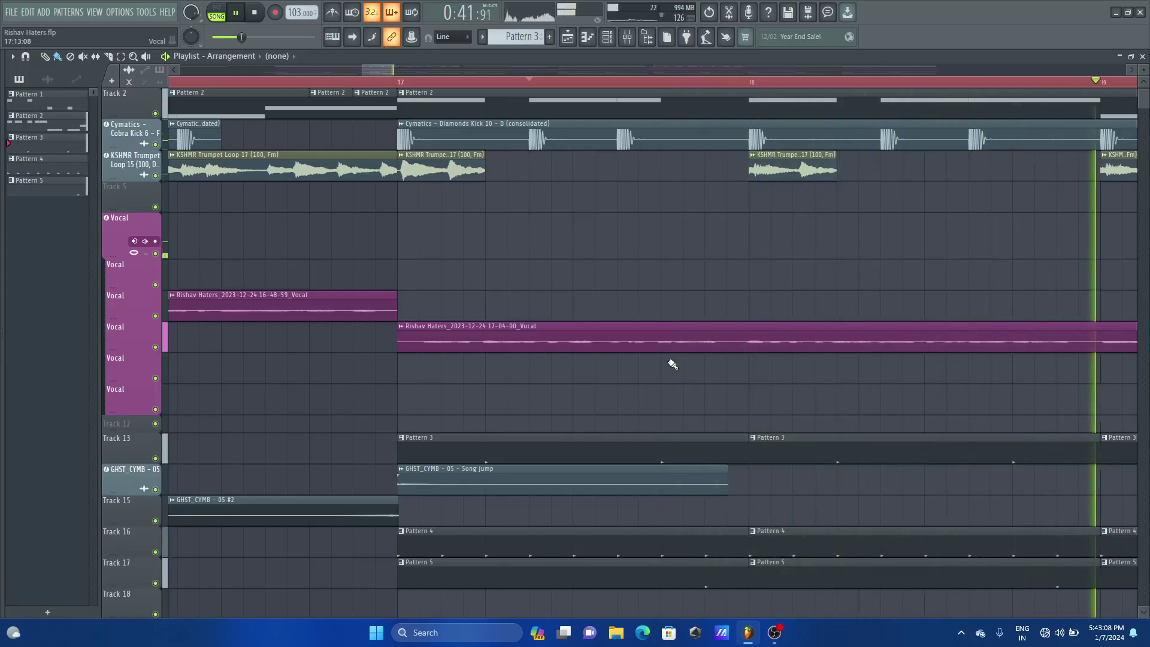
{"action": "key", "text": "space"}
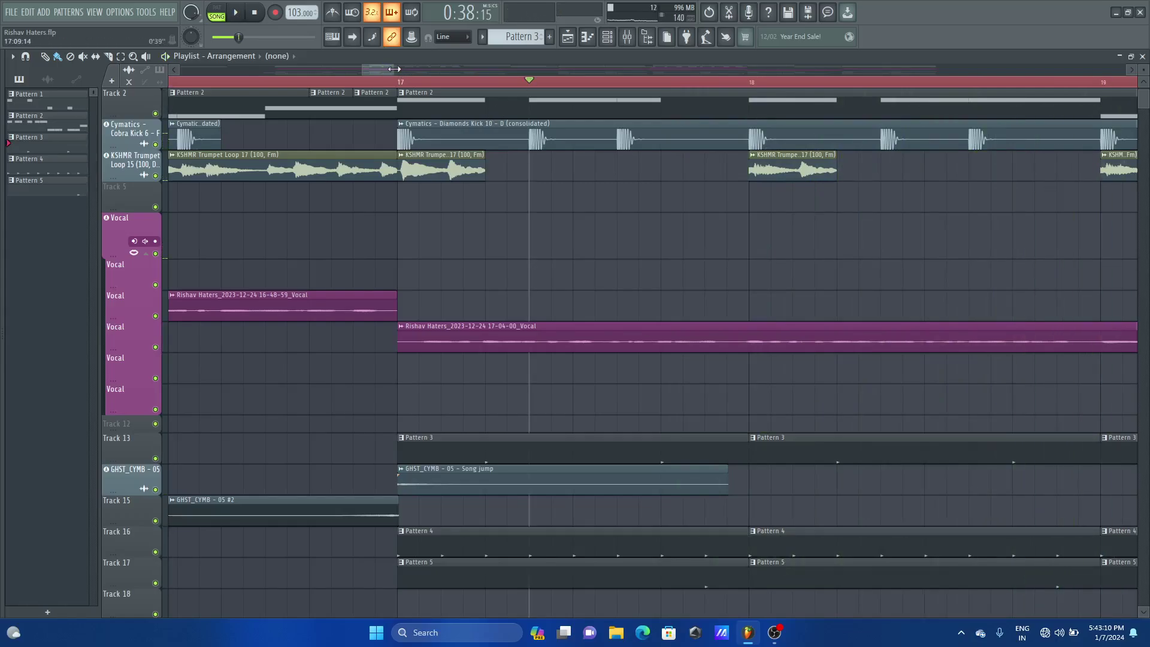
Step: Show the mixer and compare the Vocal, short Verb and long Verb tracks with their effect chains
{"action": "left_click_drag", "start_coordinate": [394, 69], "coordinate": [698, 60]}
{"action": "left_click", "coordinate": [629, 38]}
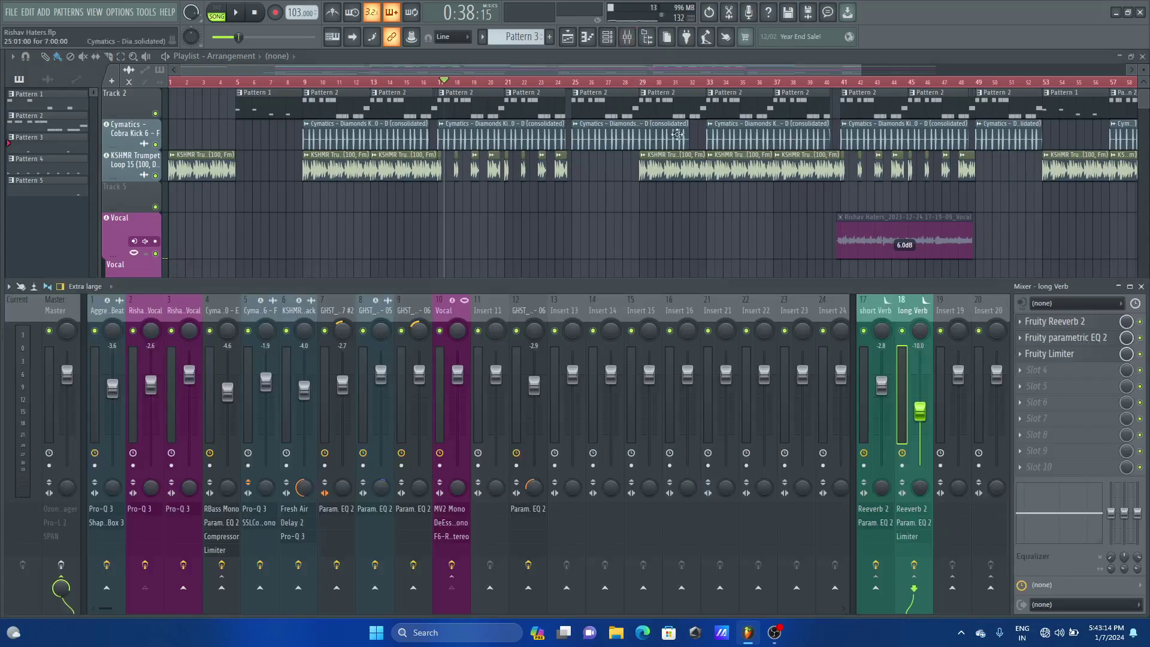
{"action": "left_click", "coordinate": [455, 309]}
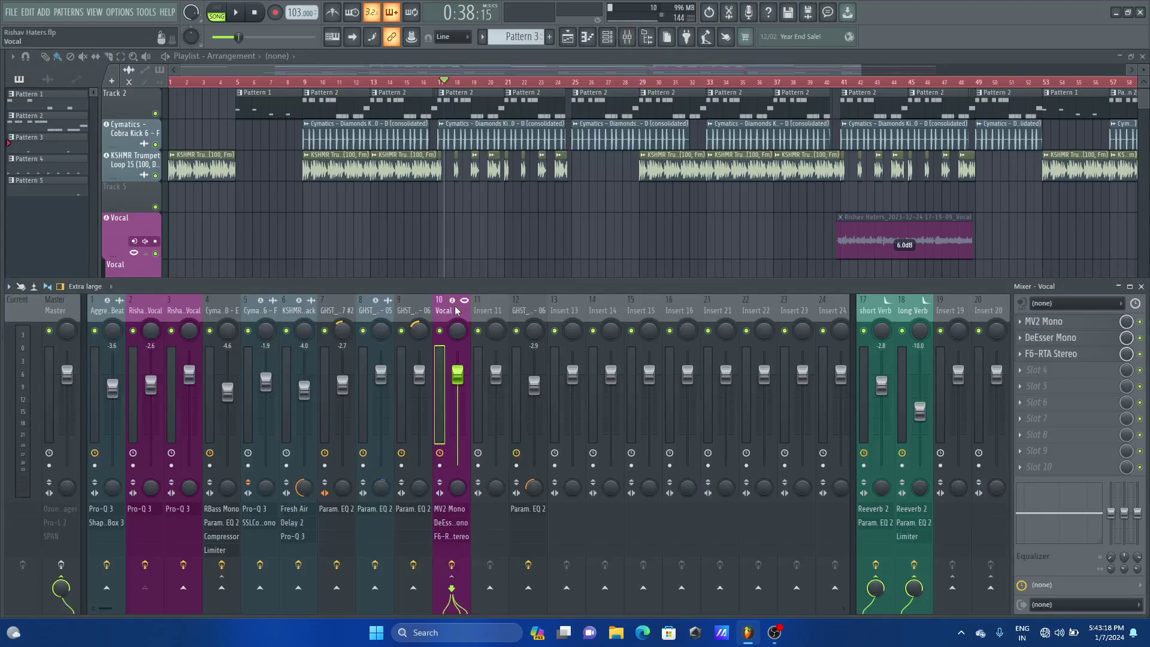
{"action": "left_click", "coordinate": [882, 309]}
{"action": "left_click", "coordinate": [913, 311]}
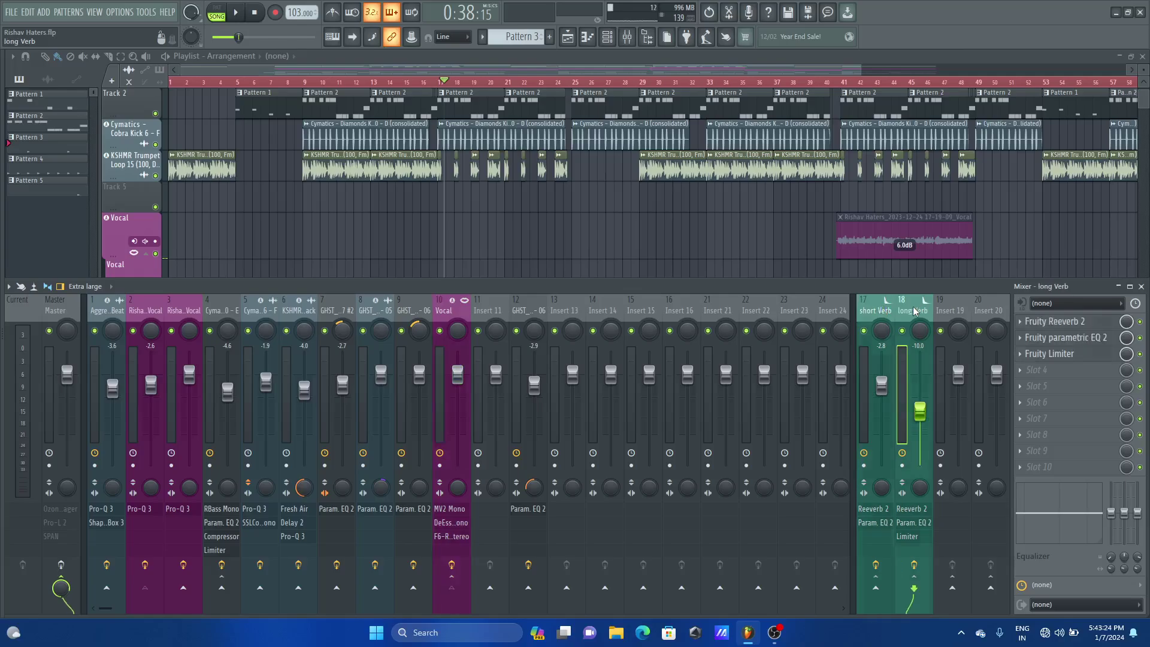
{"action": "left_click", "coordinate": [885, 306]}
{"action": "left_click", "coordinate": [901, 304]}
{"action": "left_click", "coordinate": [887, 306]}
{"action": "left_click", "coordinate": [913, 311]}
{"action": "left_click", "coordinate": [885, 309]}
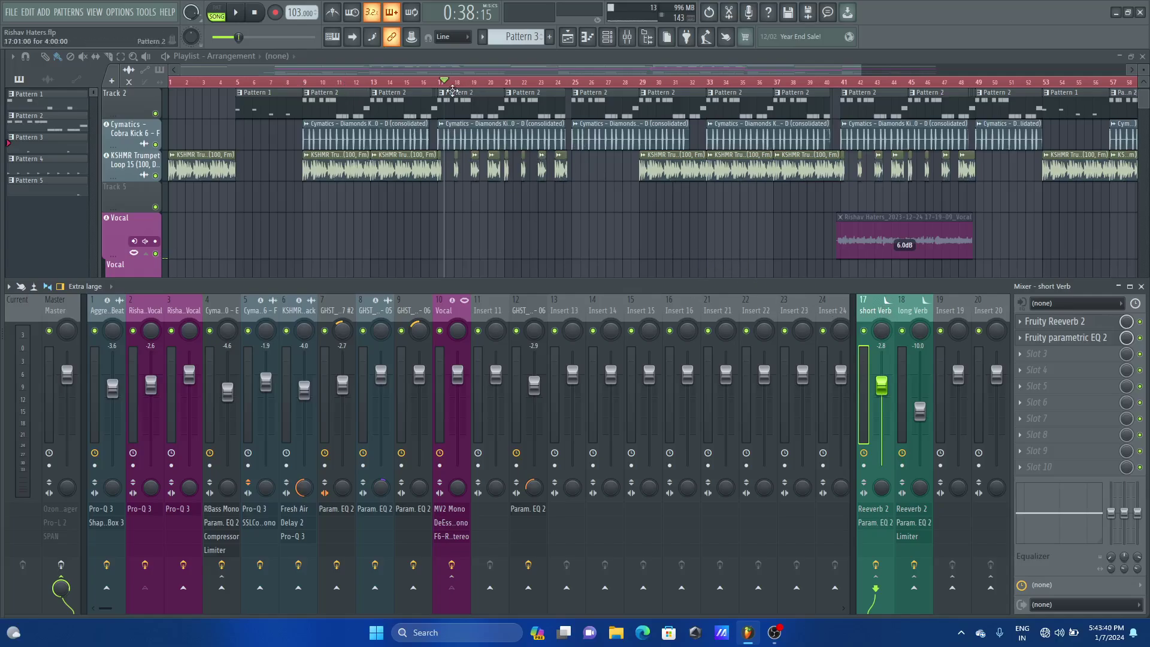
{"action": "left_click", "coordinate": [905, 312]}
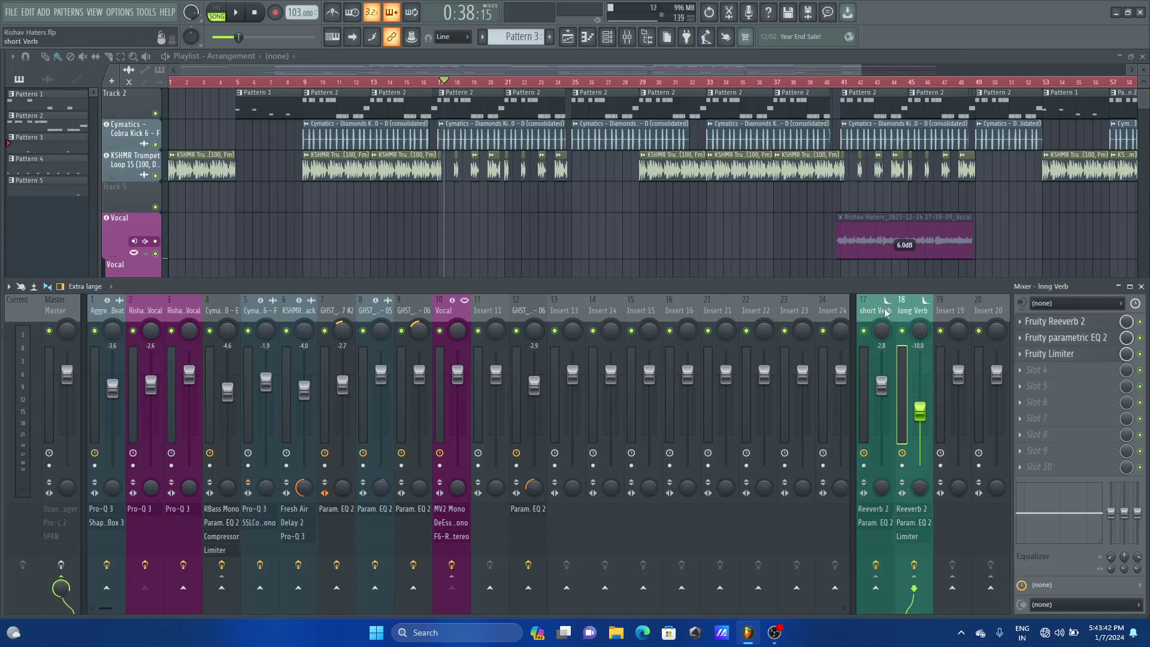
Step: Review the Fruity Reeverb 2 settings on the short Verb track and close the plugin window
{"action": "left_click", "coordinate": [881, 312]}
{"action": "left_click", "coordinate": [1052, 321]}
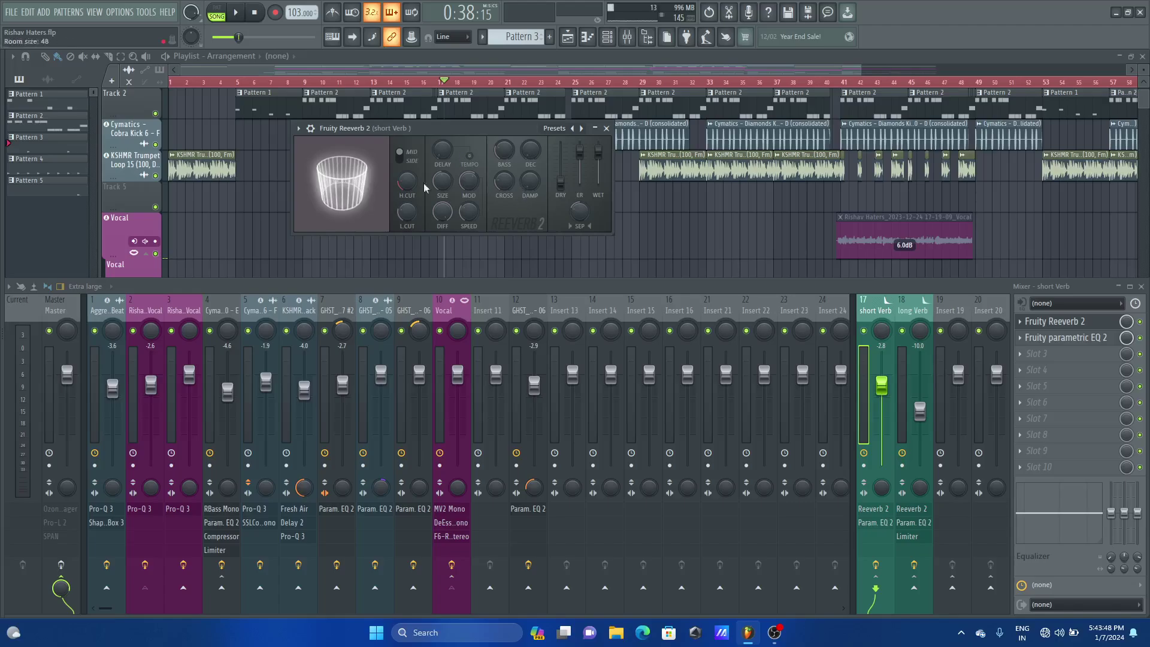
{"action": "left_click", "coordinate": [607, 128]}
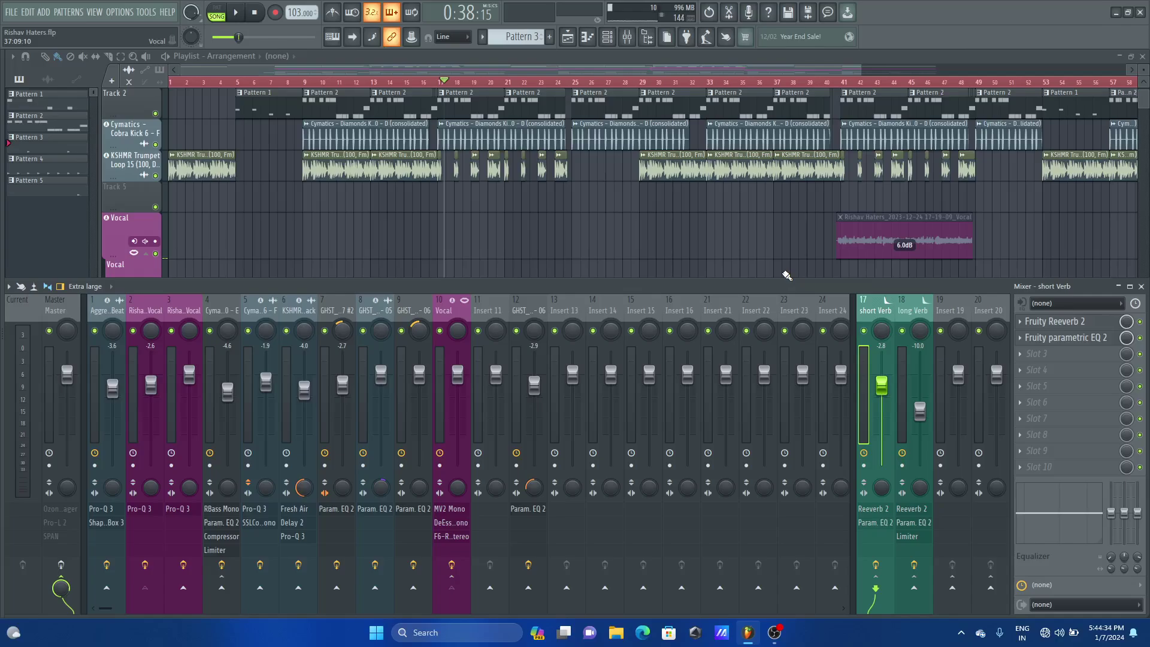
{"action": "left_click", "coordinate": [775, 633]}
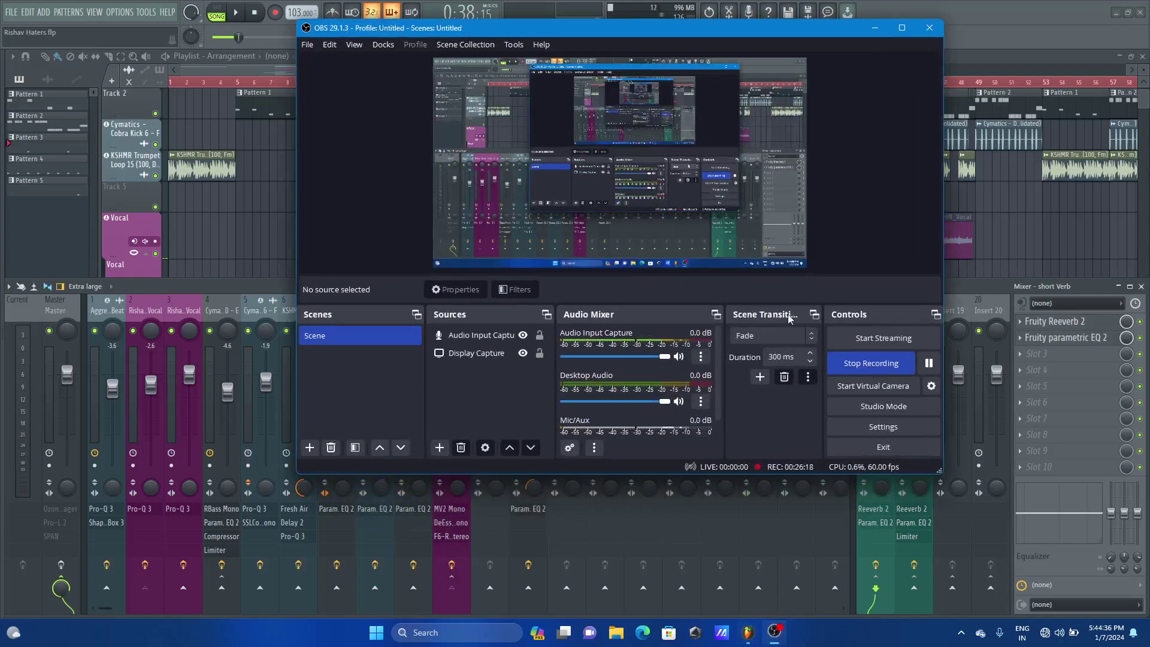